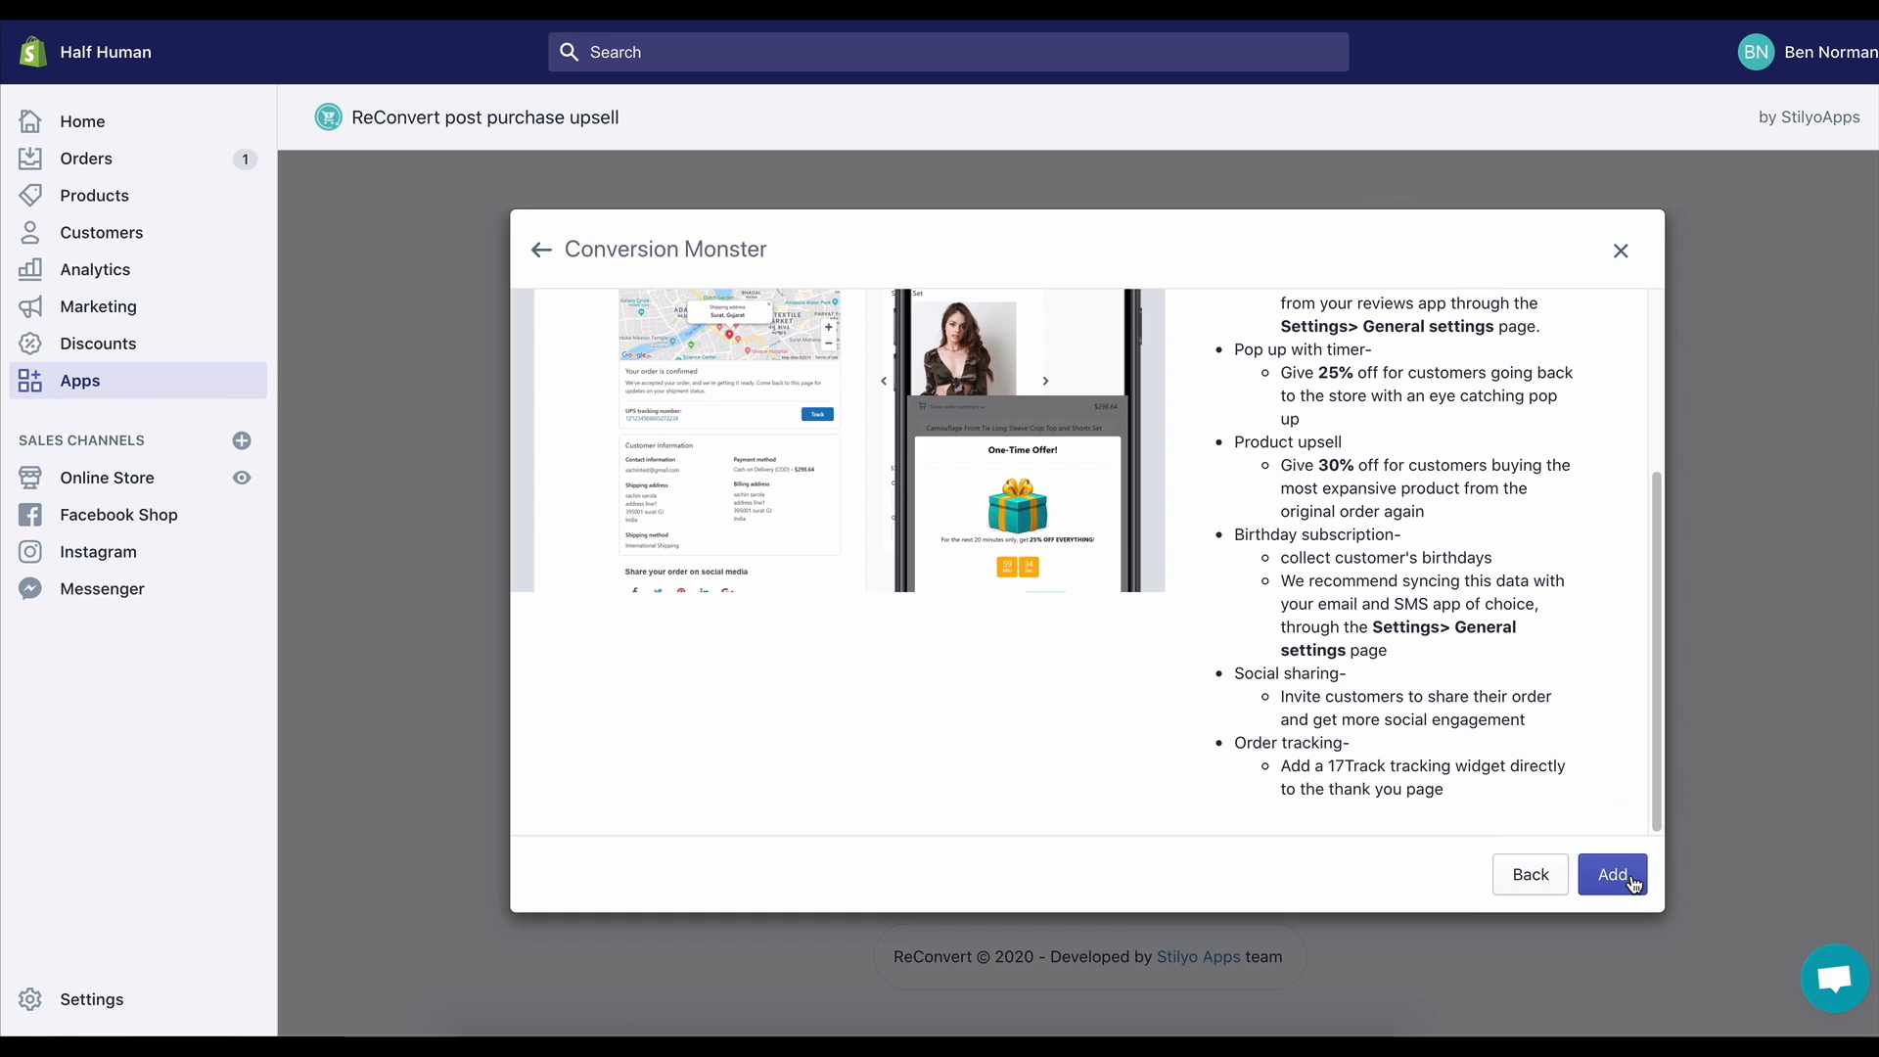
# - Add the Conversion Monster template and save it under the name Reconvert Template
pyautogui.click(1633, 879)
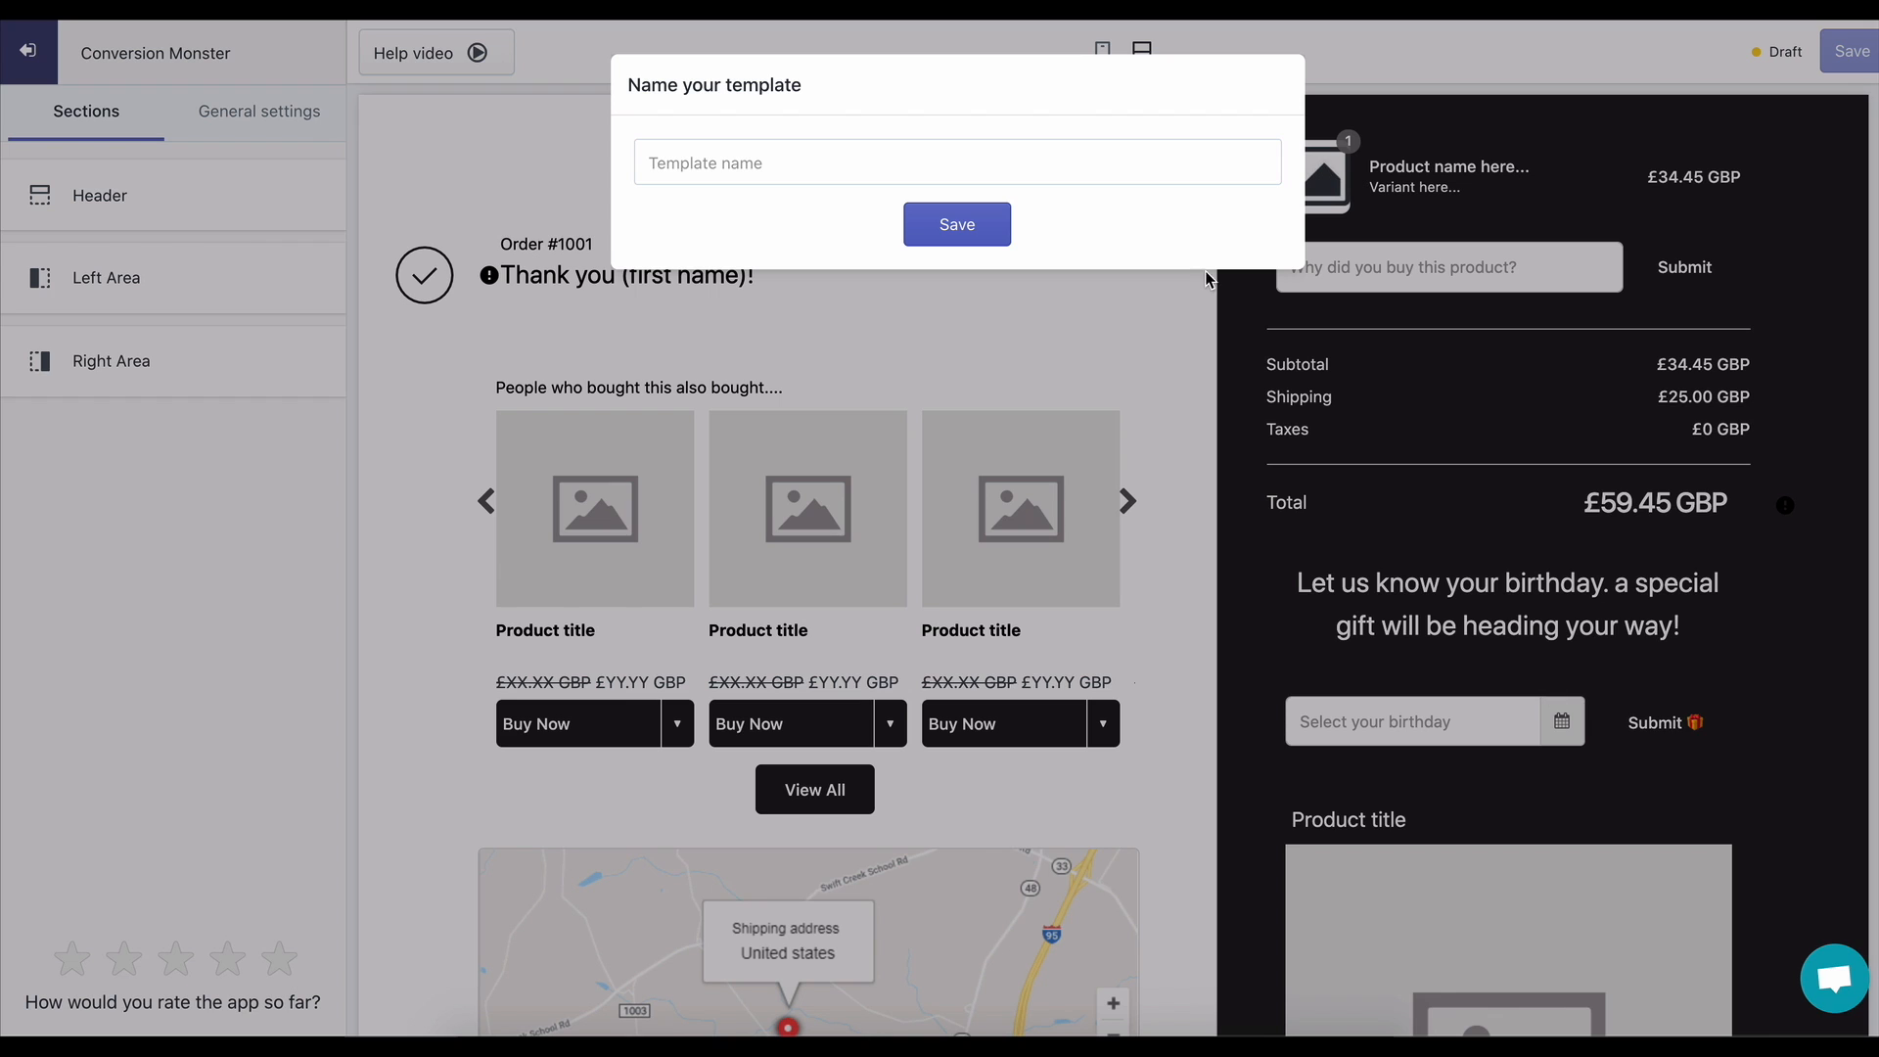
pyautogui.click(834, 161)
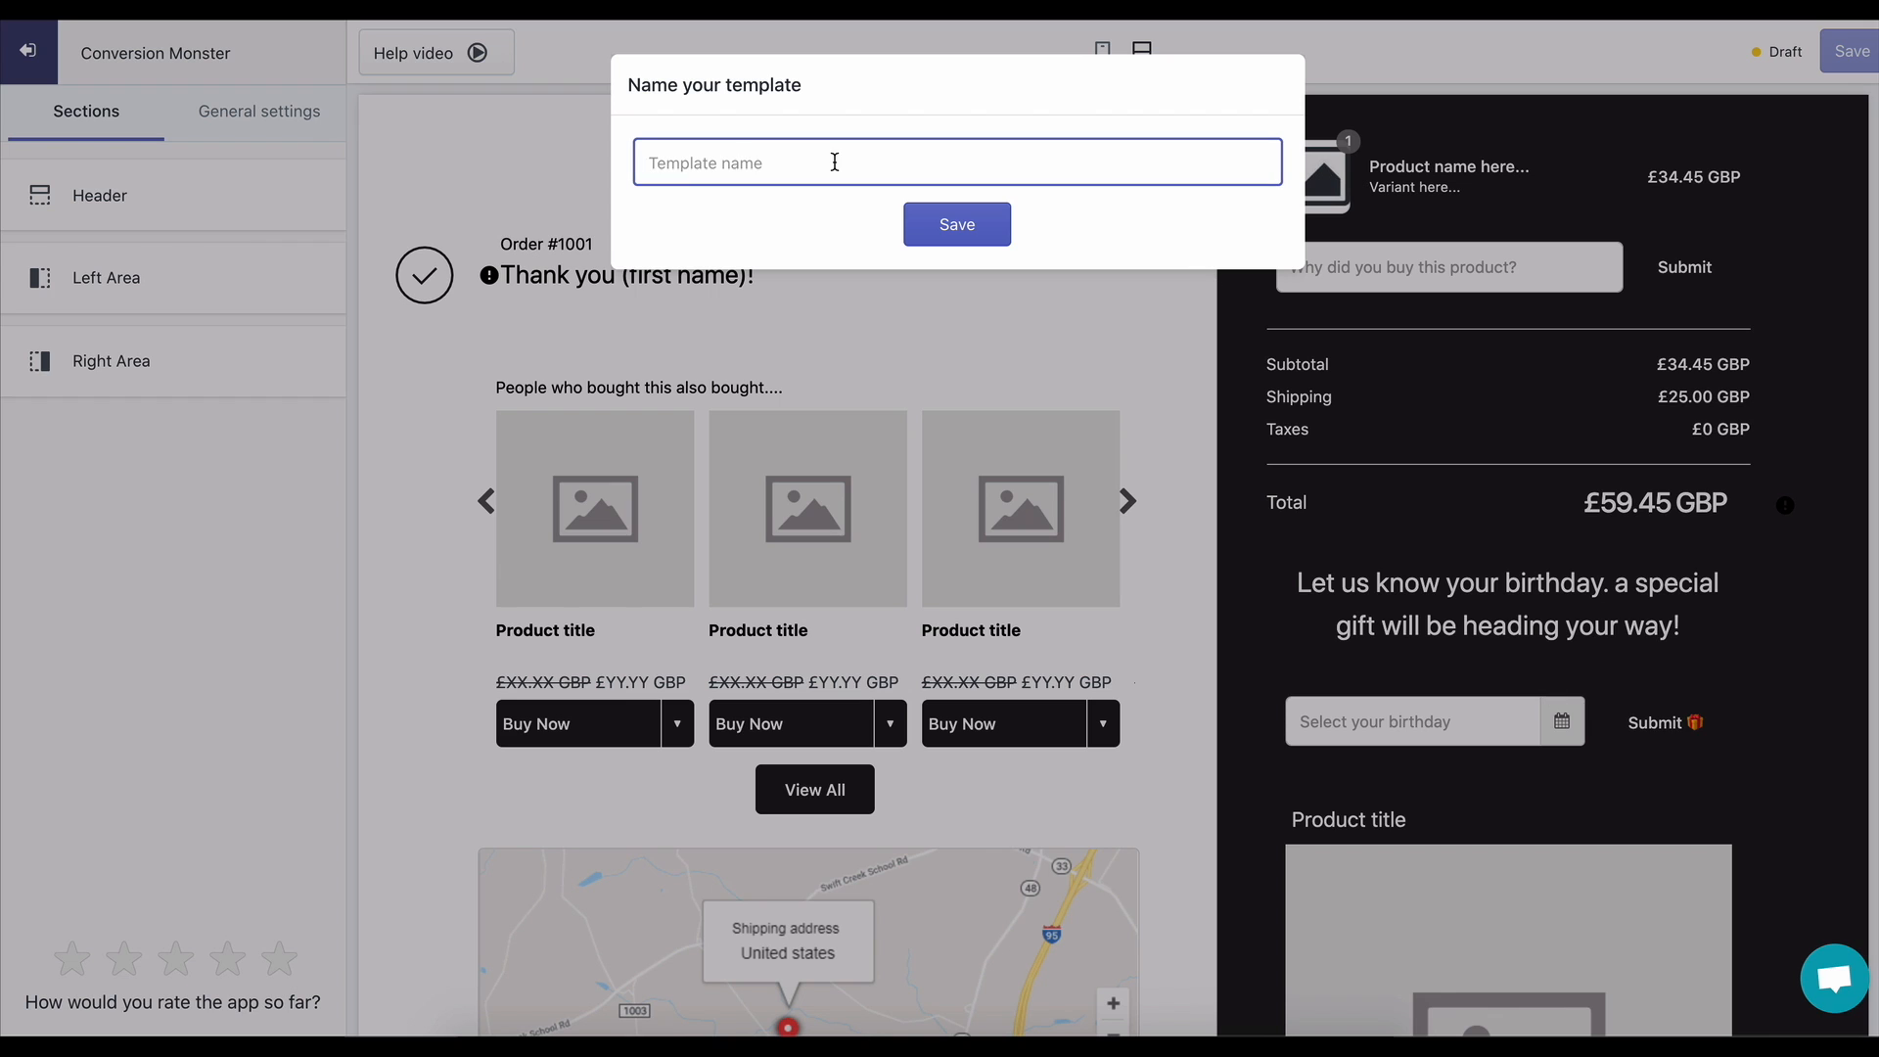
pyautogui.click(946, 228)
# - Look over the template preview and set the header's logo text color to RGB(27, 27, 27)
pyautogui.scroll(-1, 1163, 608)
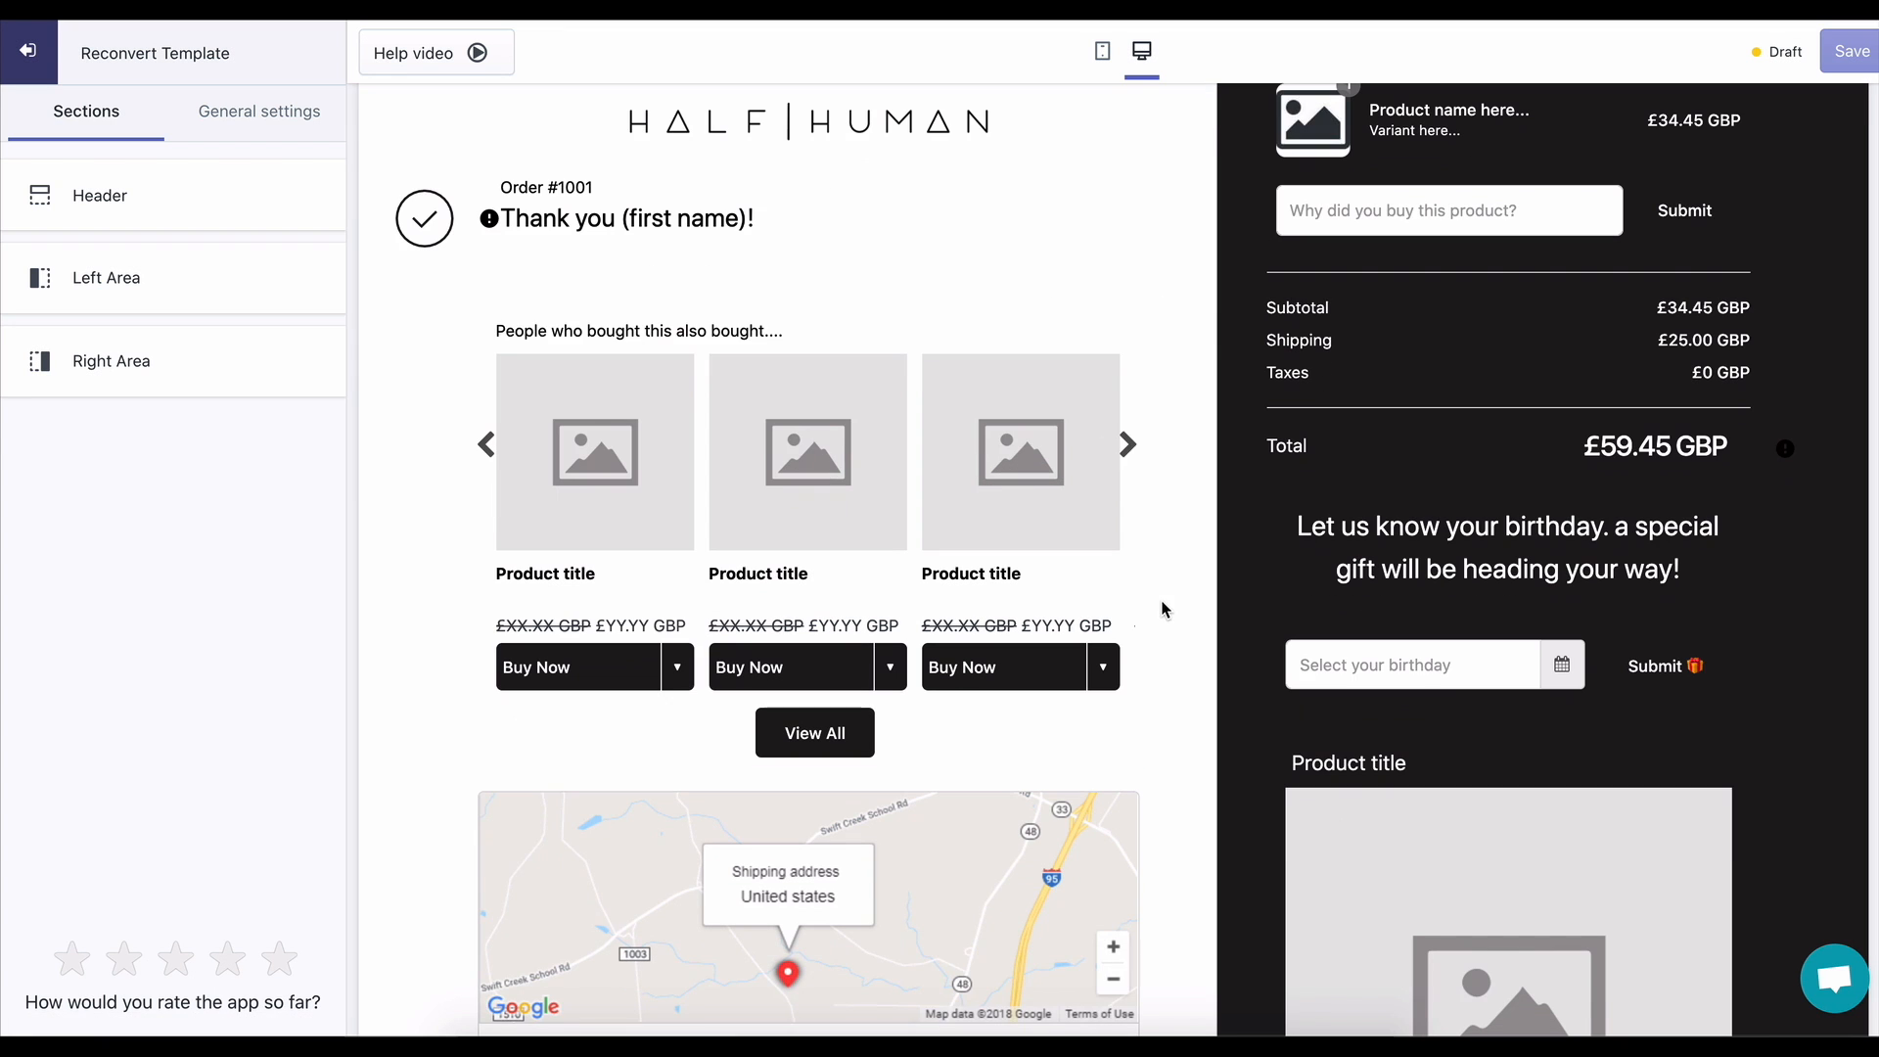
pyautogui.scroll(-10, 1055, 528)
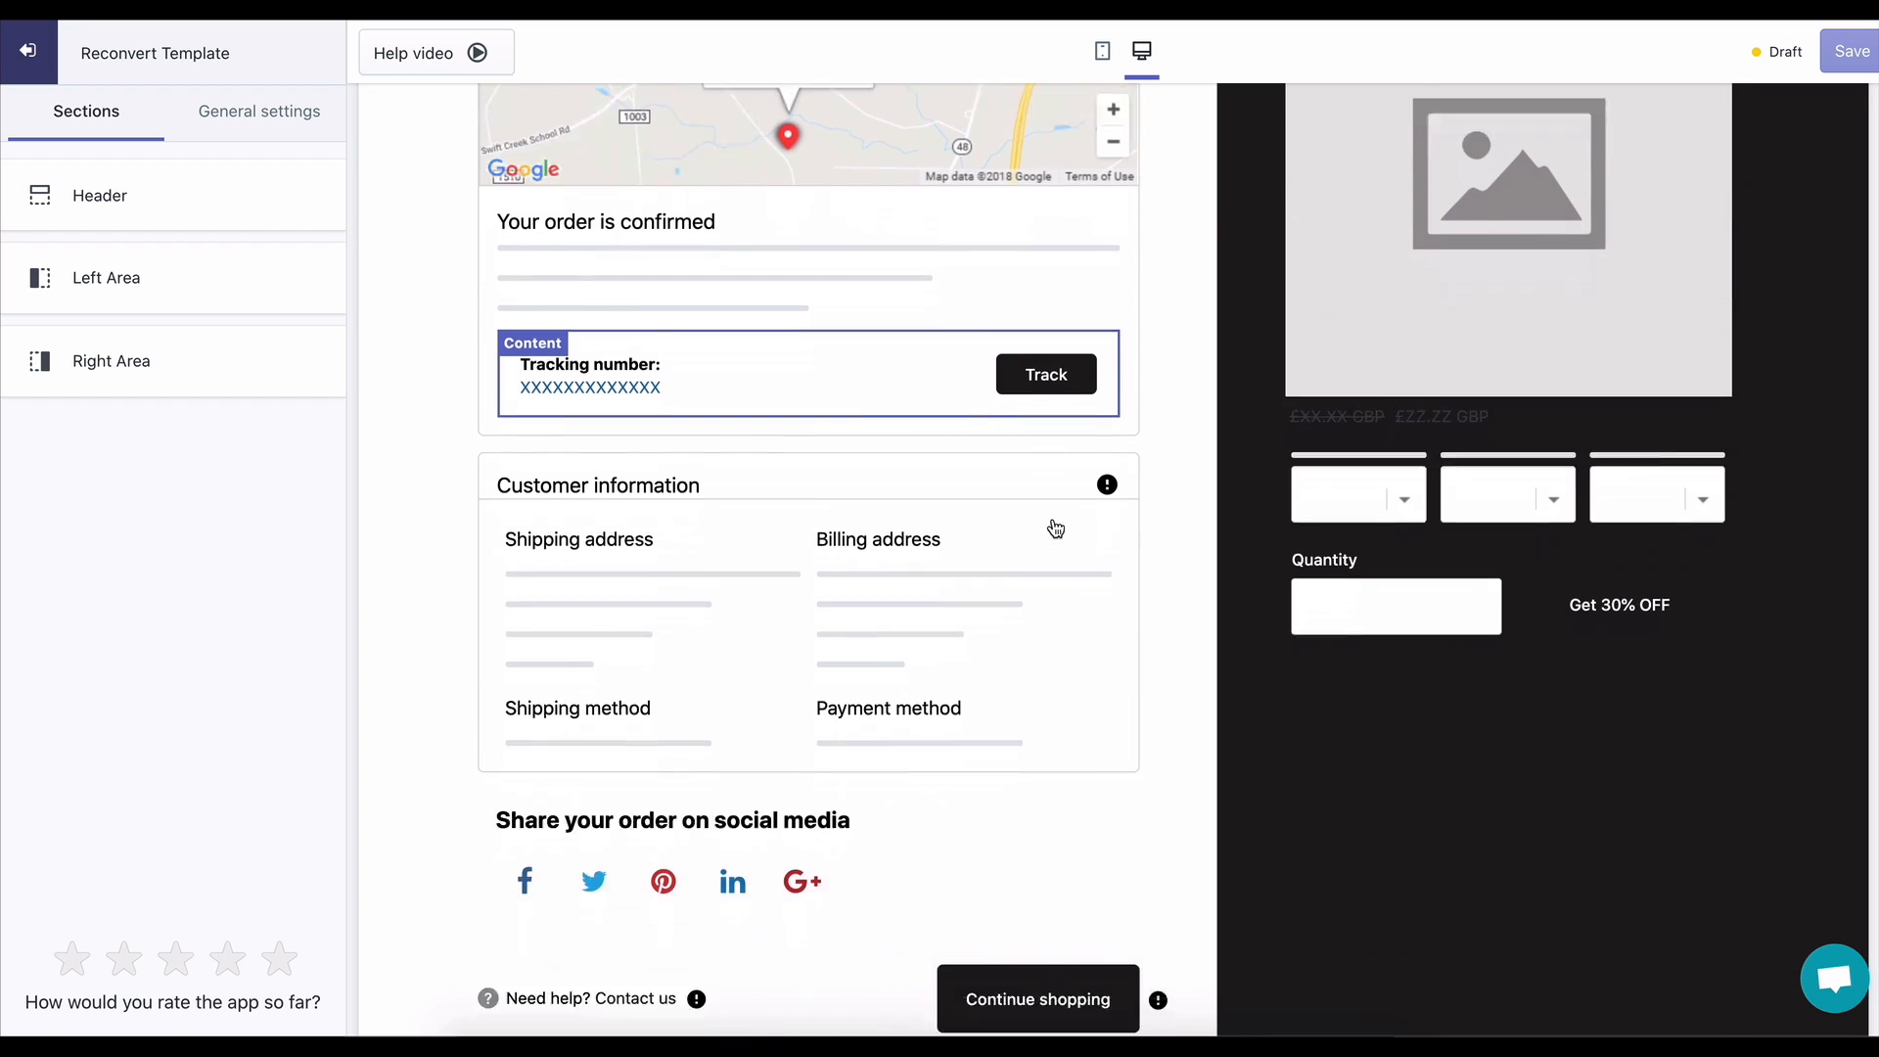
pyautogui.scroll(-2, 1055, 529)
pyautogui.scroll(15, 1170, 749)
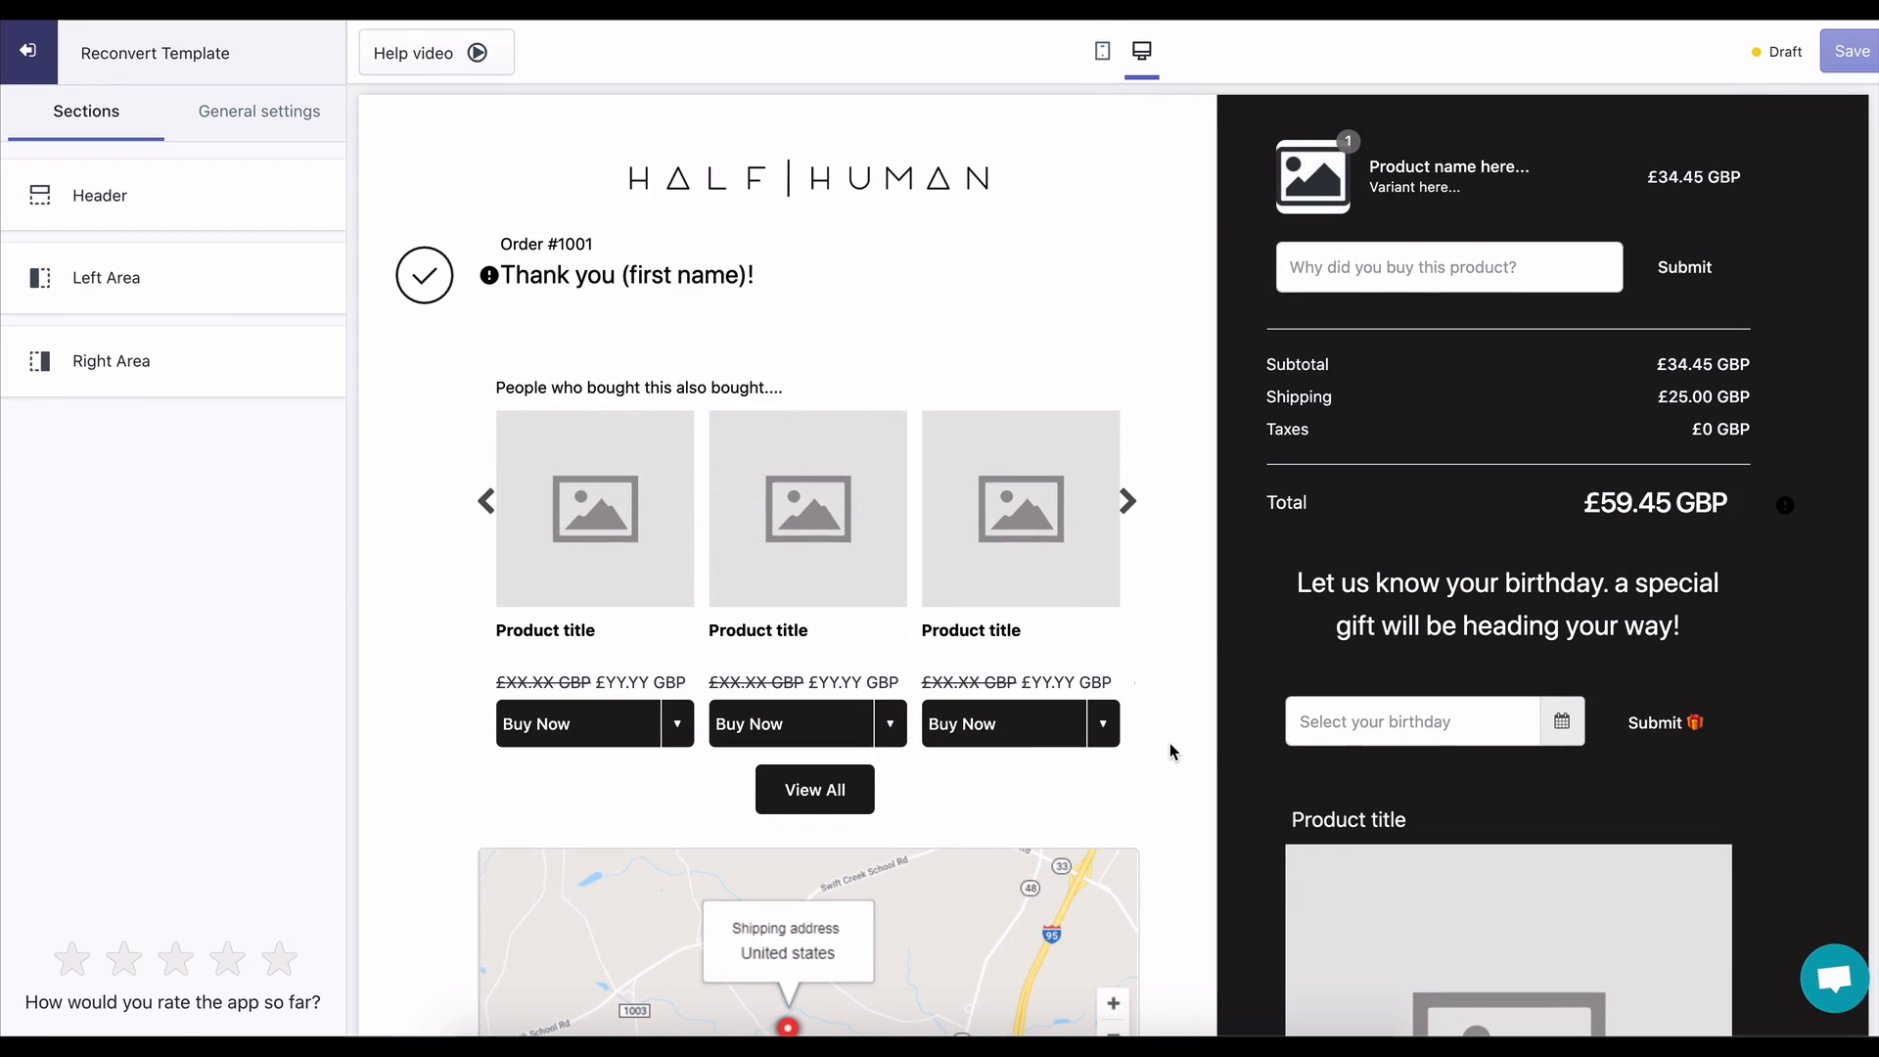
pyautogui.click(119, 221)
pyautogui.click(51, 677)
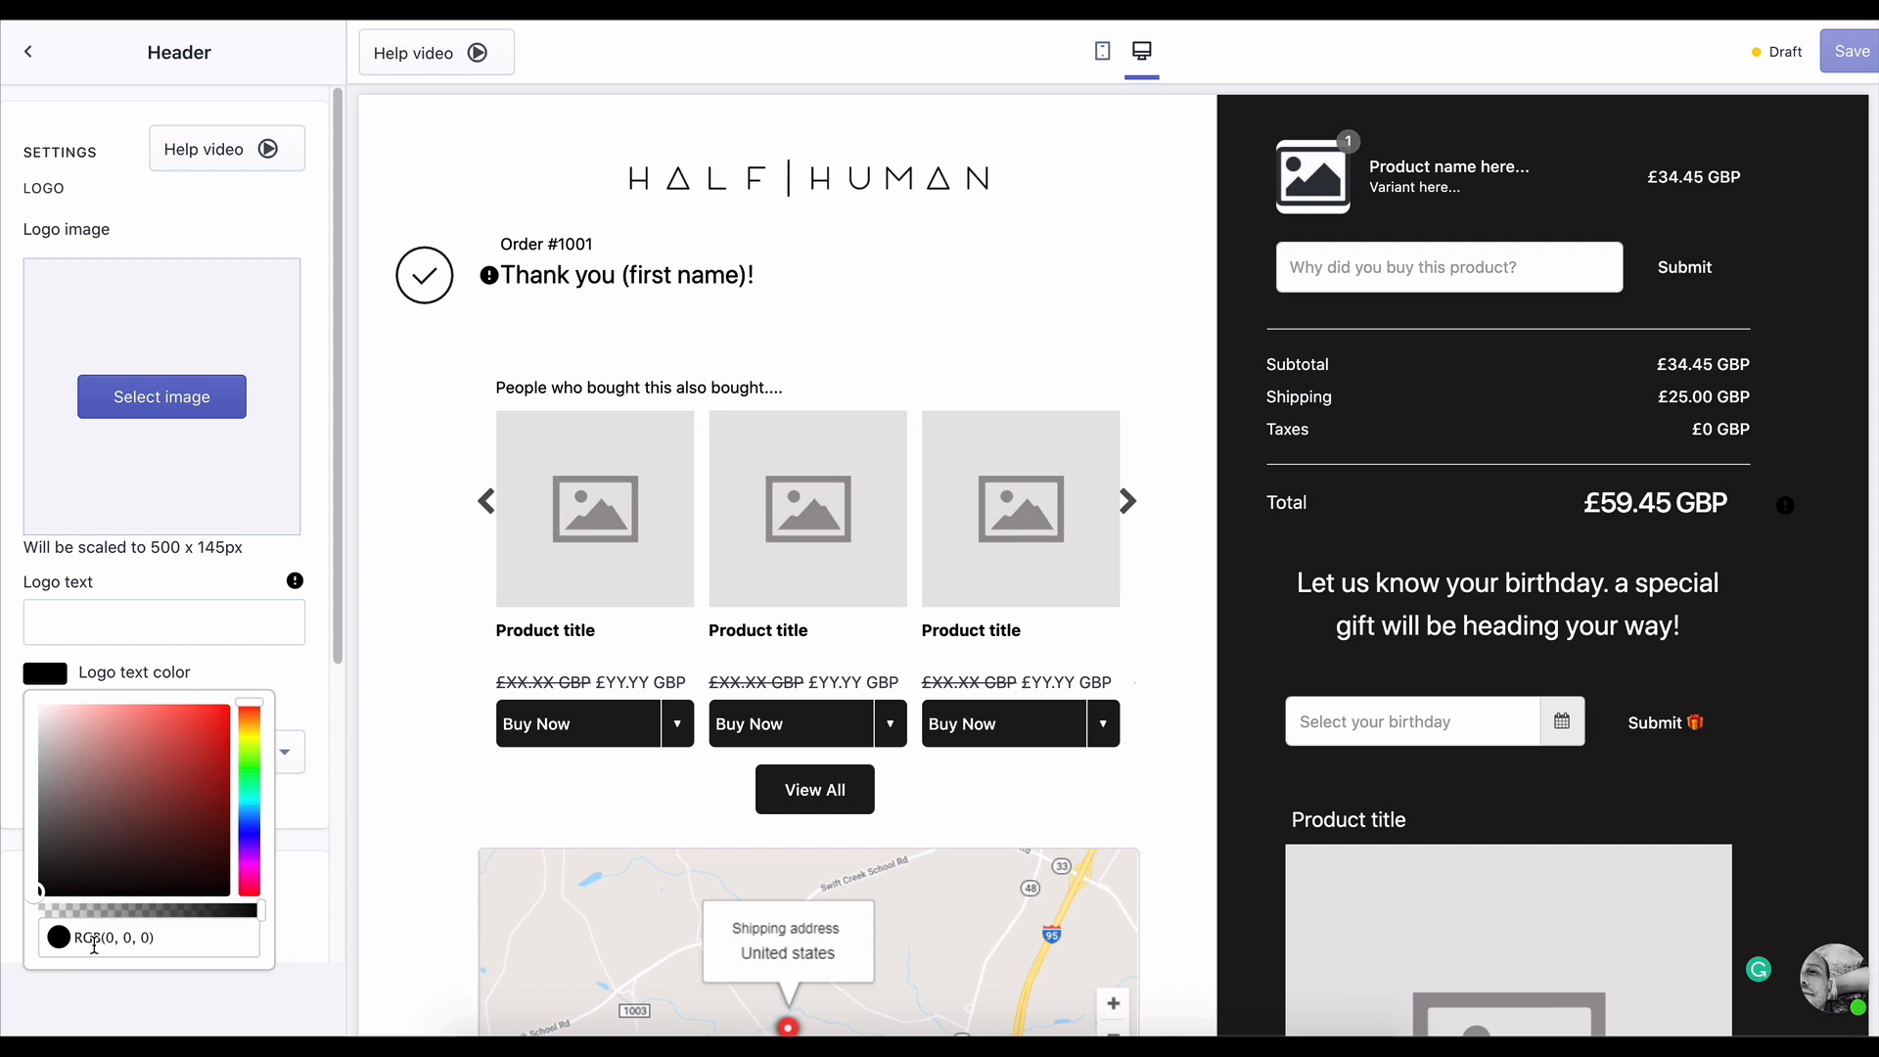
pyautogui.tripleClick(94, 945)
pyautogui.write('RGB(27, 27, 27)')
pyautogui.click(303, 671)
# - Try to adjust the shade of the header's links color
pyautogui.scroll(-3, 303, 671)
pyautogui.click(46, 584)
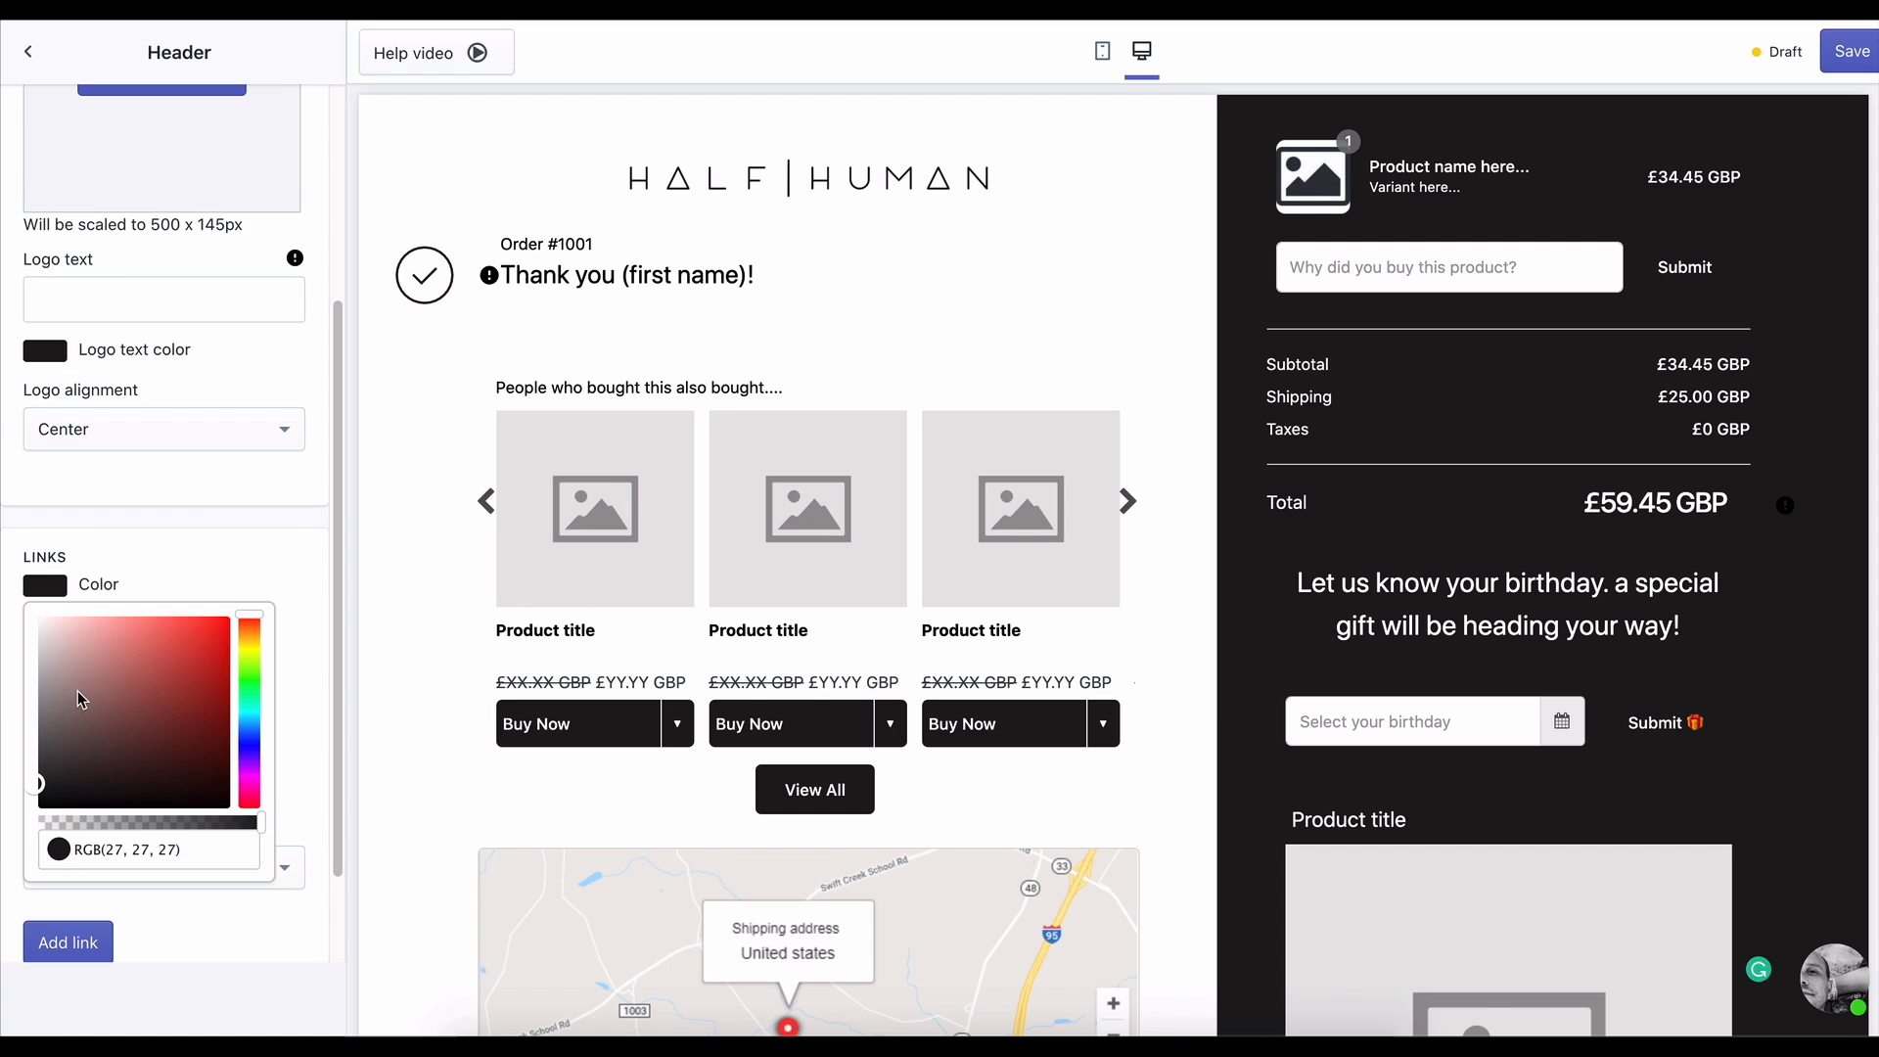
pyautogui.tripleClick(134, 849)
pyautogui.click(118, 554)
pyautogui.click(49, 585)
pyautogui.click(241, 579)
pyautogui.click(49, 587)
pyautogui.moveTo(41, 784)
pyautogui.mouseDown()
pyautogui.moveTo(41, 754)
pyautogui.moveTo(41, 795)
pyautogui.mouseUp()
pyautogui.click(221, 483)
# - Set the header's links color to match the logo text color, RGB(27, 27, 27)
pyautogui.scroll(4, 220, 484)
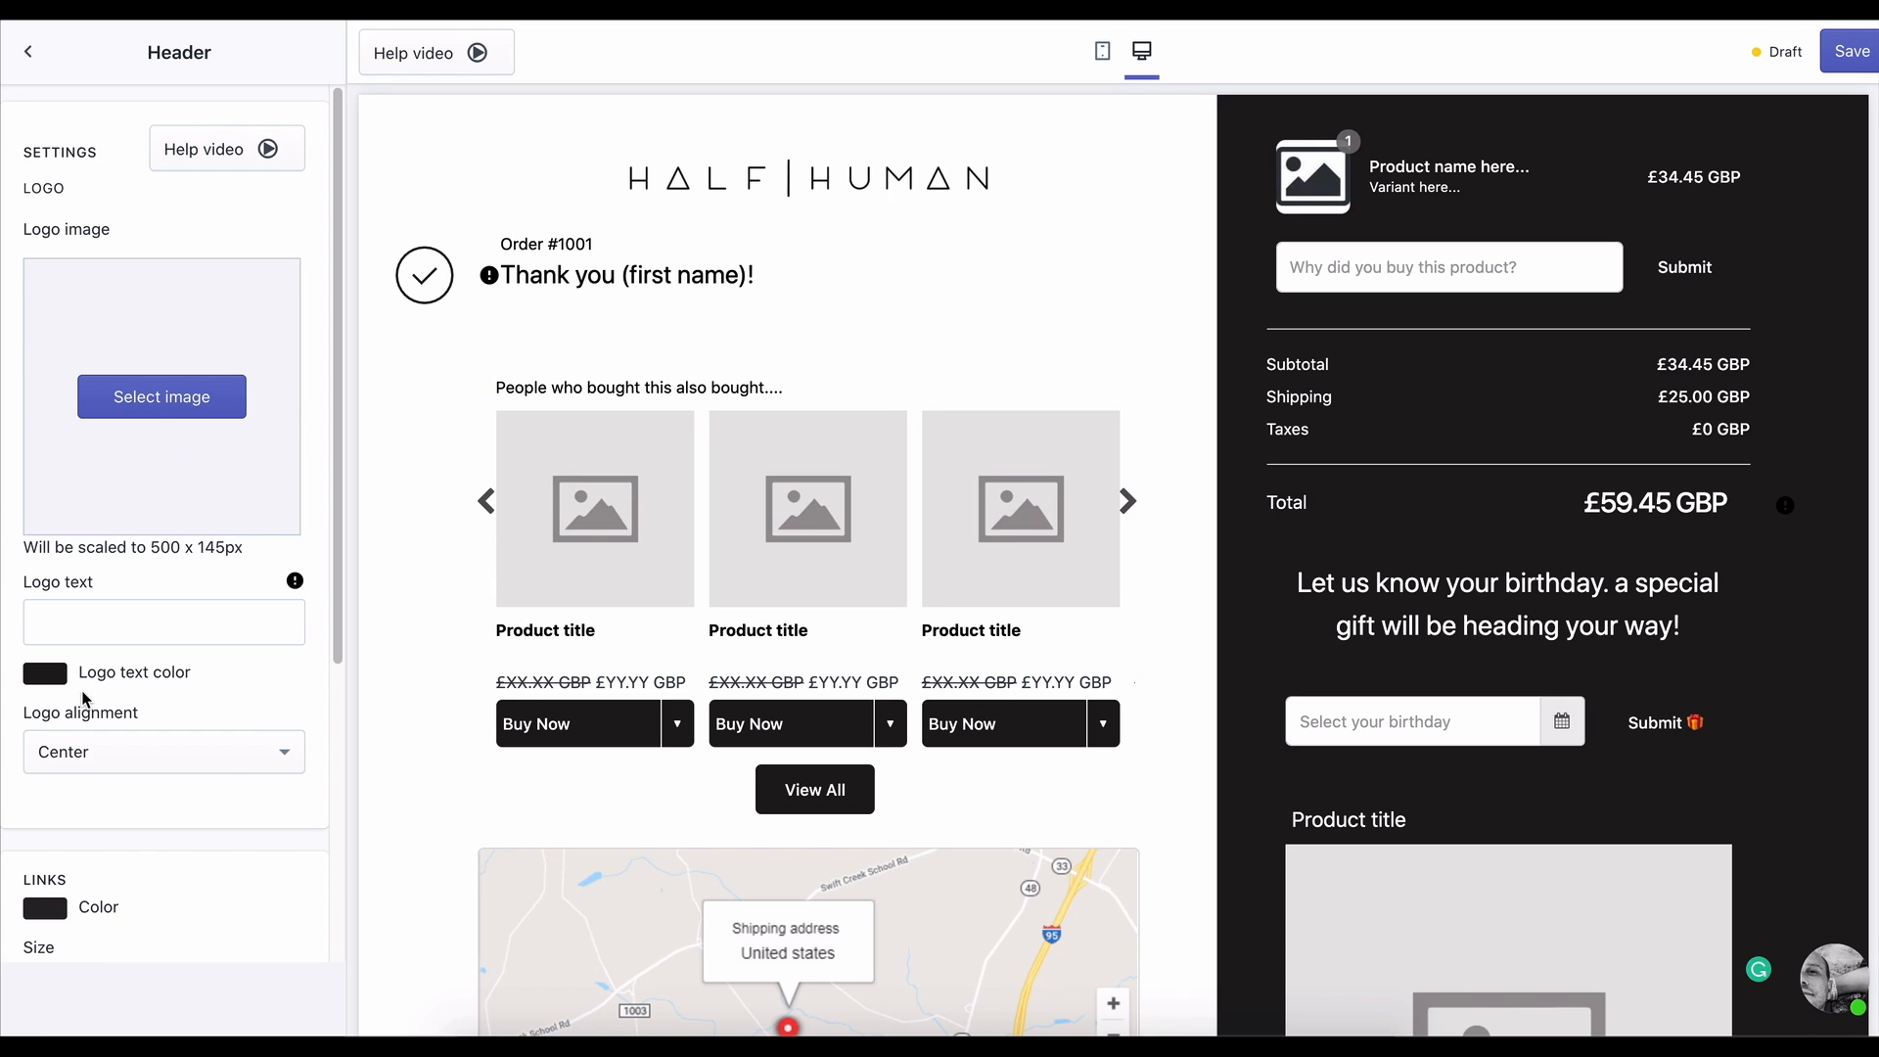
pyautogui.click(51, 679)
pyautogui.click(301, 670)
pyautogui.scroll(-4, 301, 671)
pyautogui.scroll(-1, 301, 675)
pyautogui.click(45, 559)
pyautogui.click(139, 832)
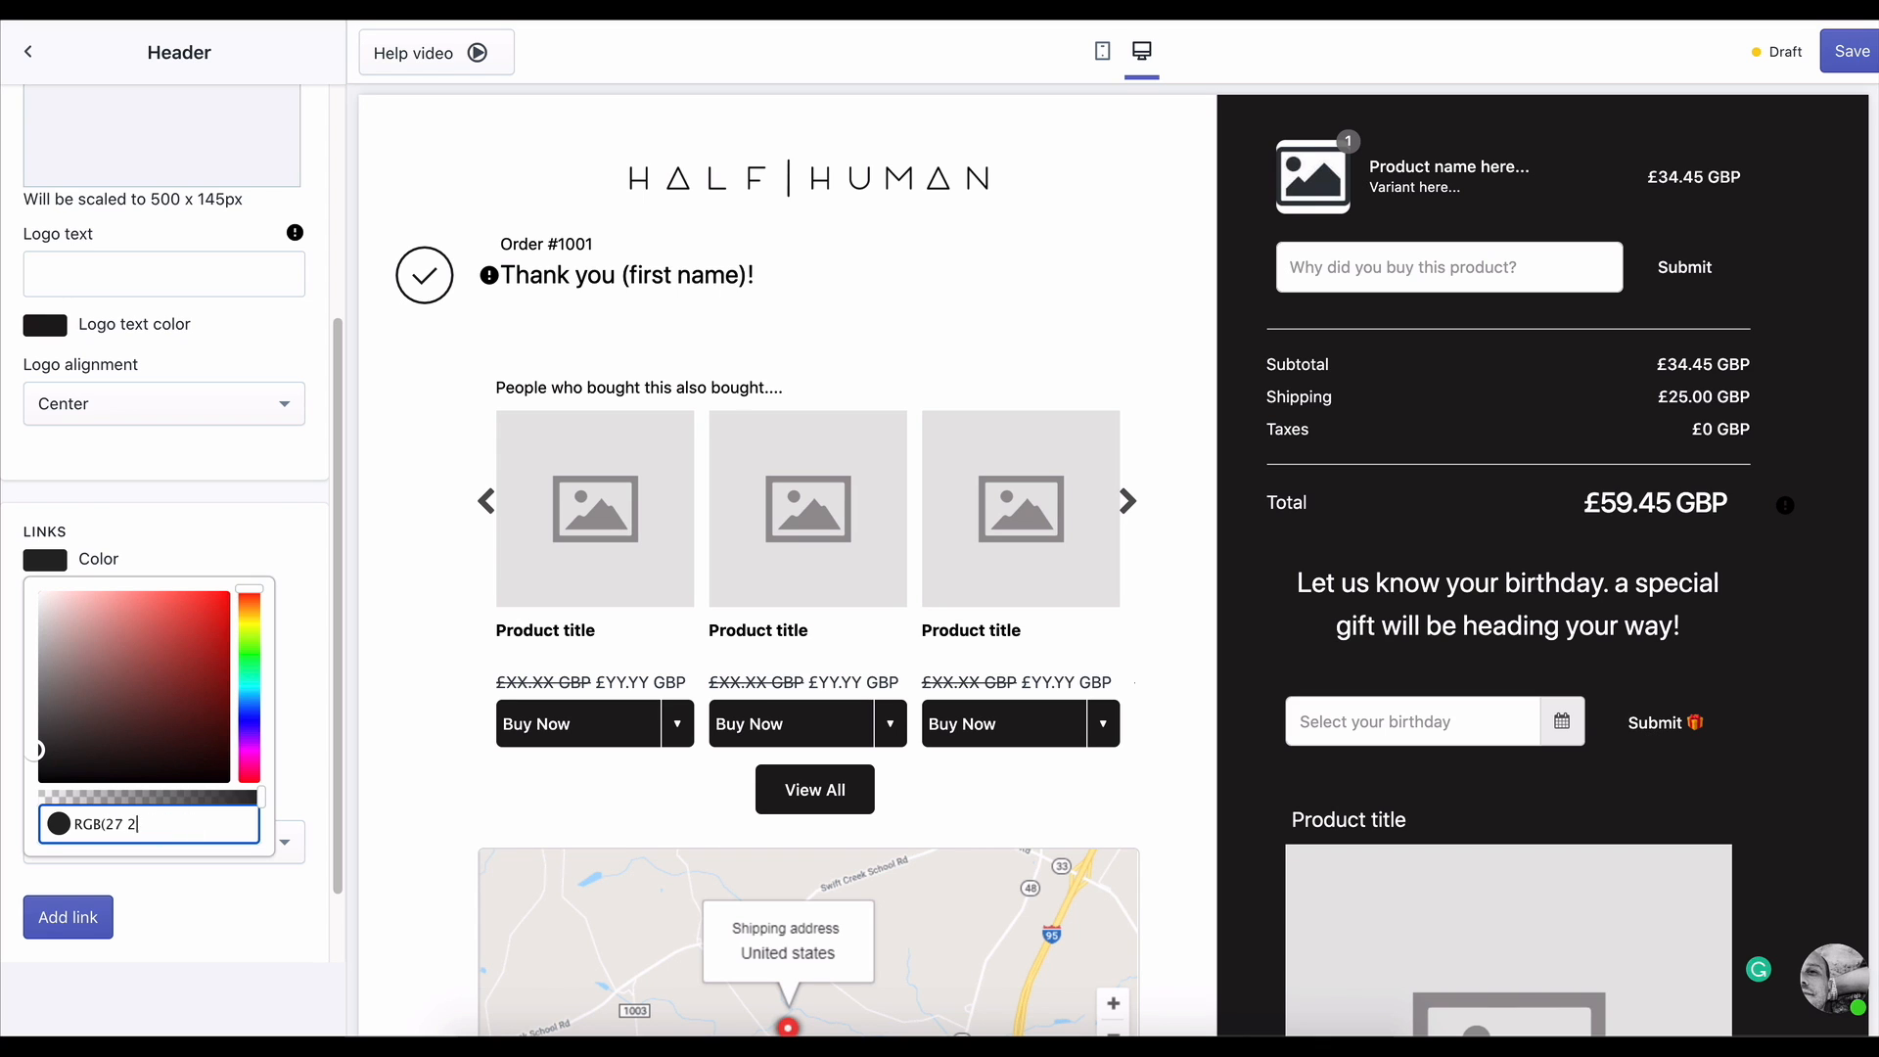
pyautogui.click(288, 773)
pyautogui.scroll(-1, 294, 671)
pyautogui.click(277, 747)
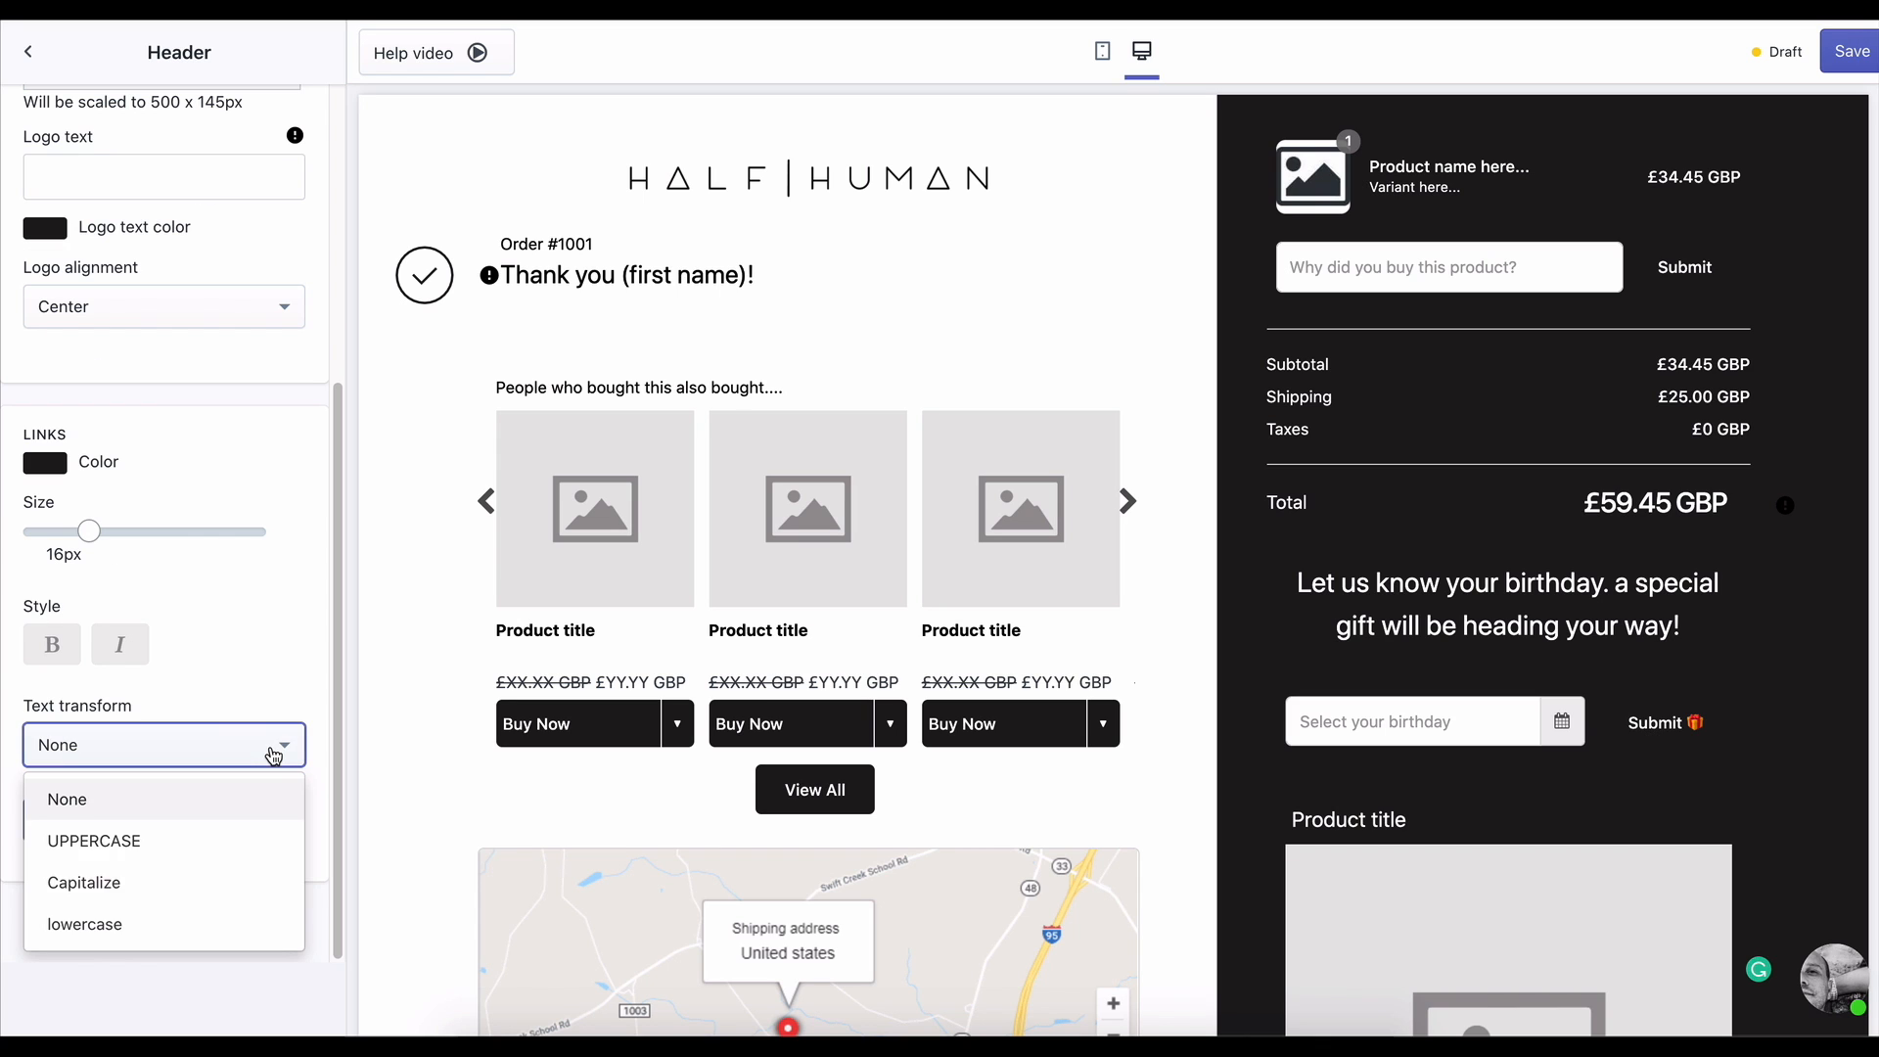
pyautogui.scroll(2, 281, 651)
# - Upload the Half Human logo image from the computer and use it as the header's logo image
pyautogui.scroll(3, 277, 651)
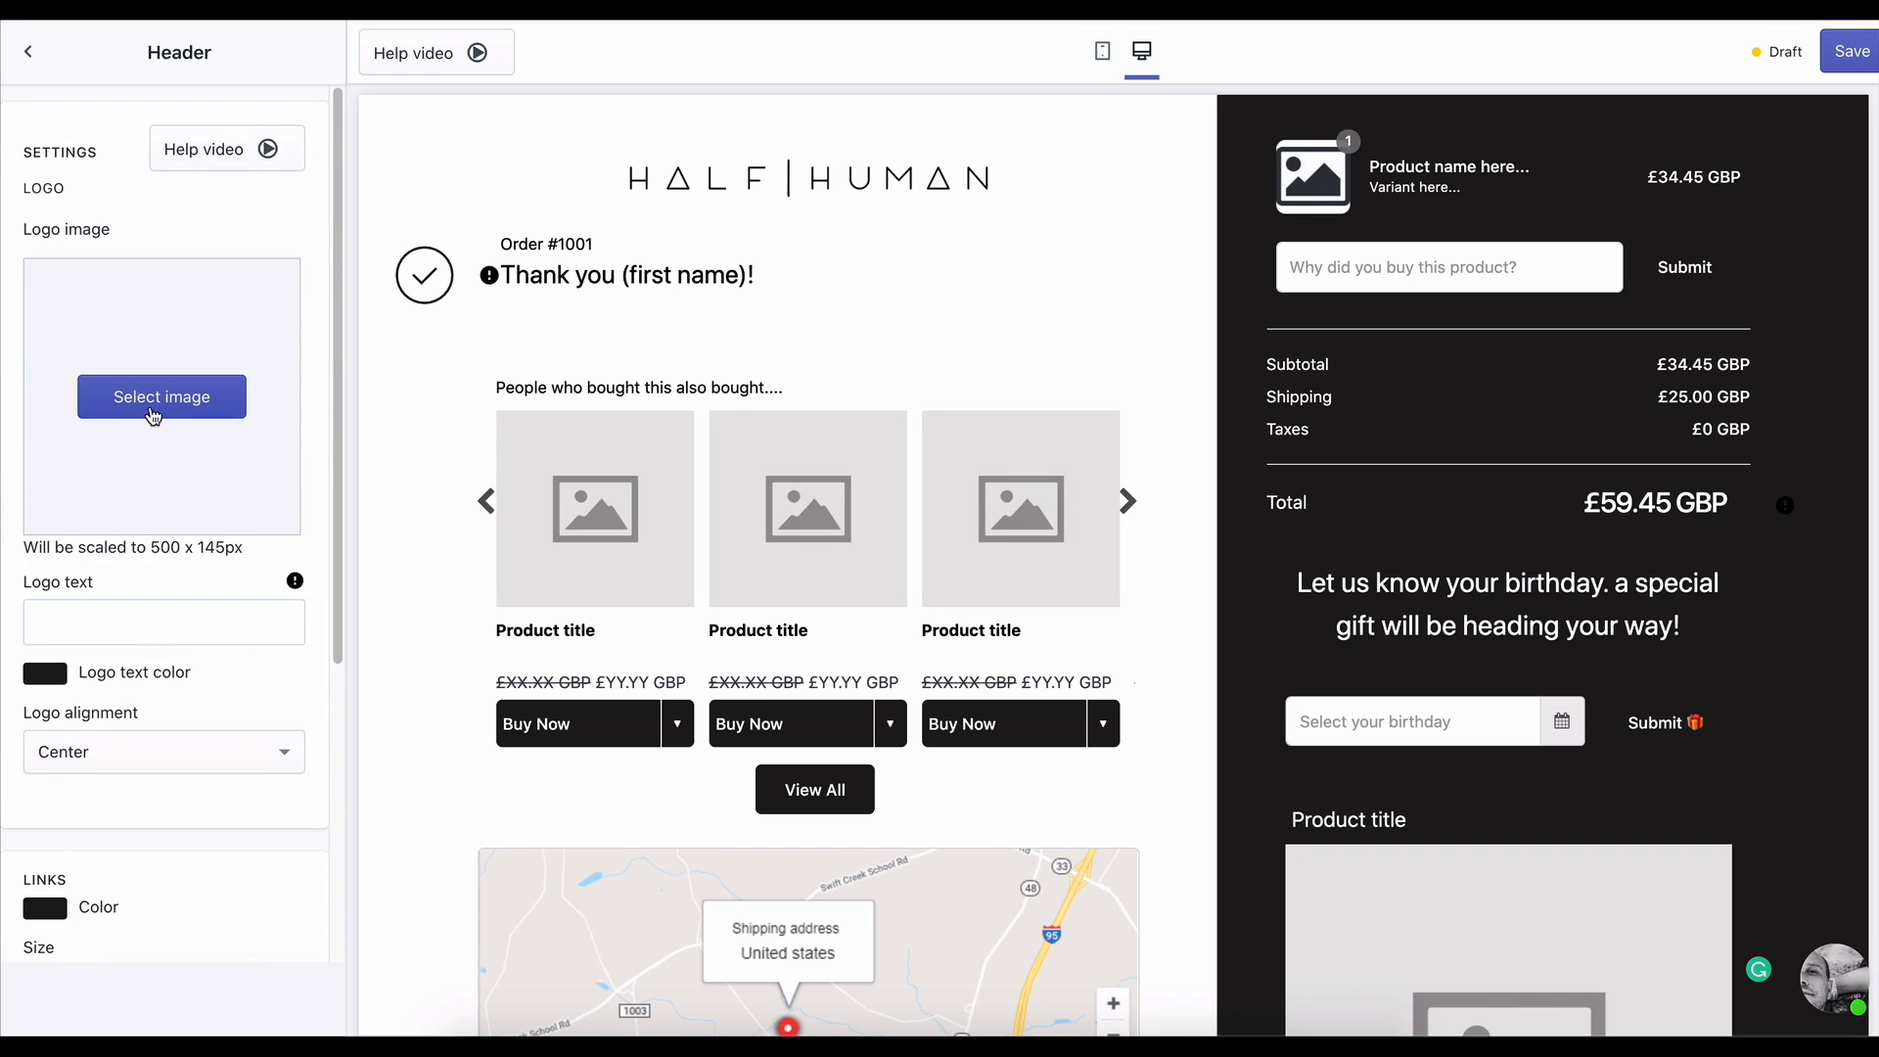
pyautogui.click(154, 416)
pyautogui.click(172, 357)
pyautogui.scroll(-10, 756, 195)
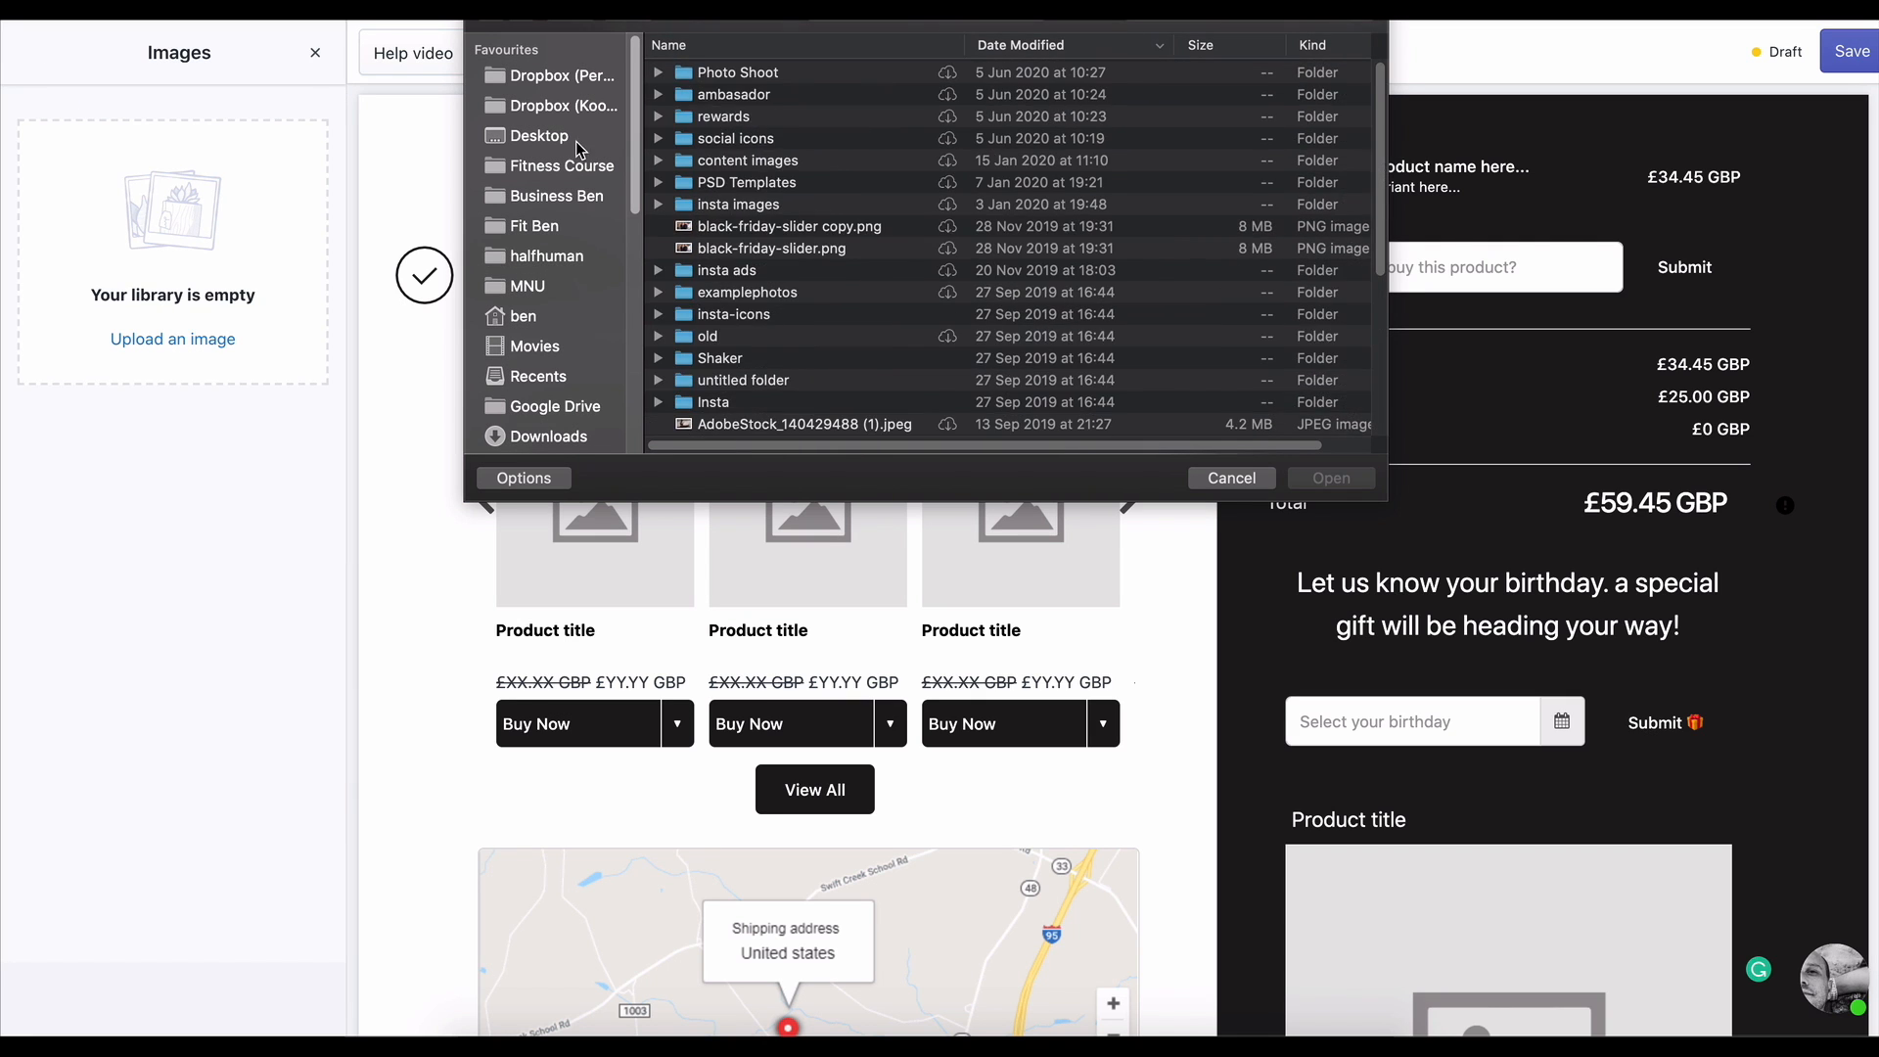
pyautogui.doubleClick(757, 147)
pyautogui.click(129, 472)
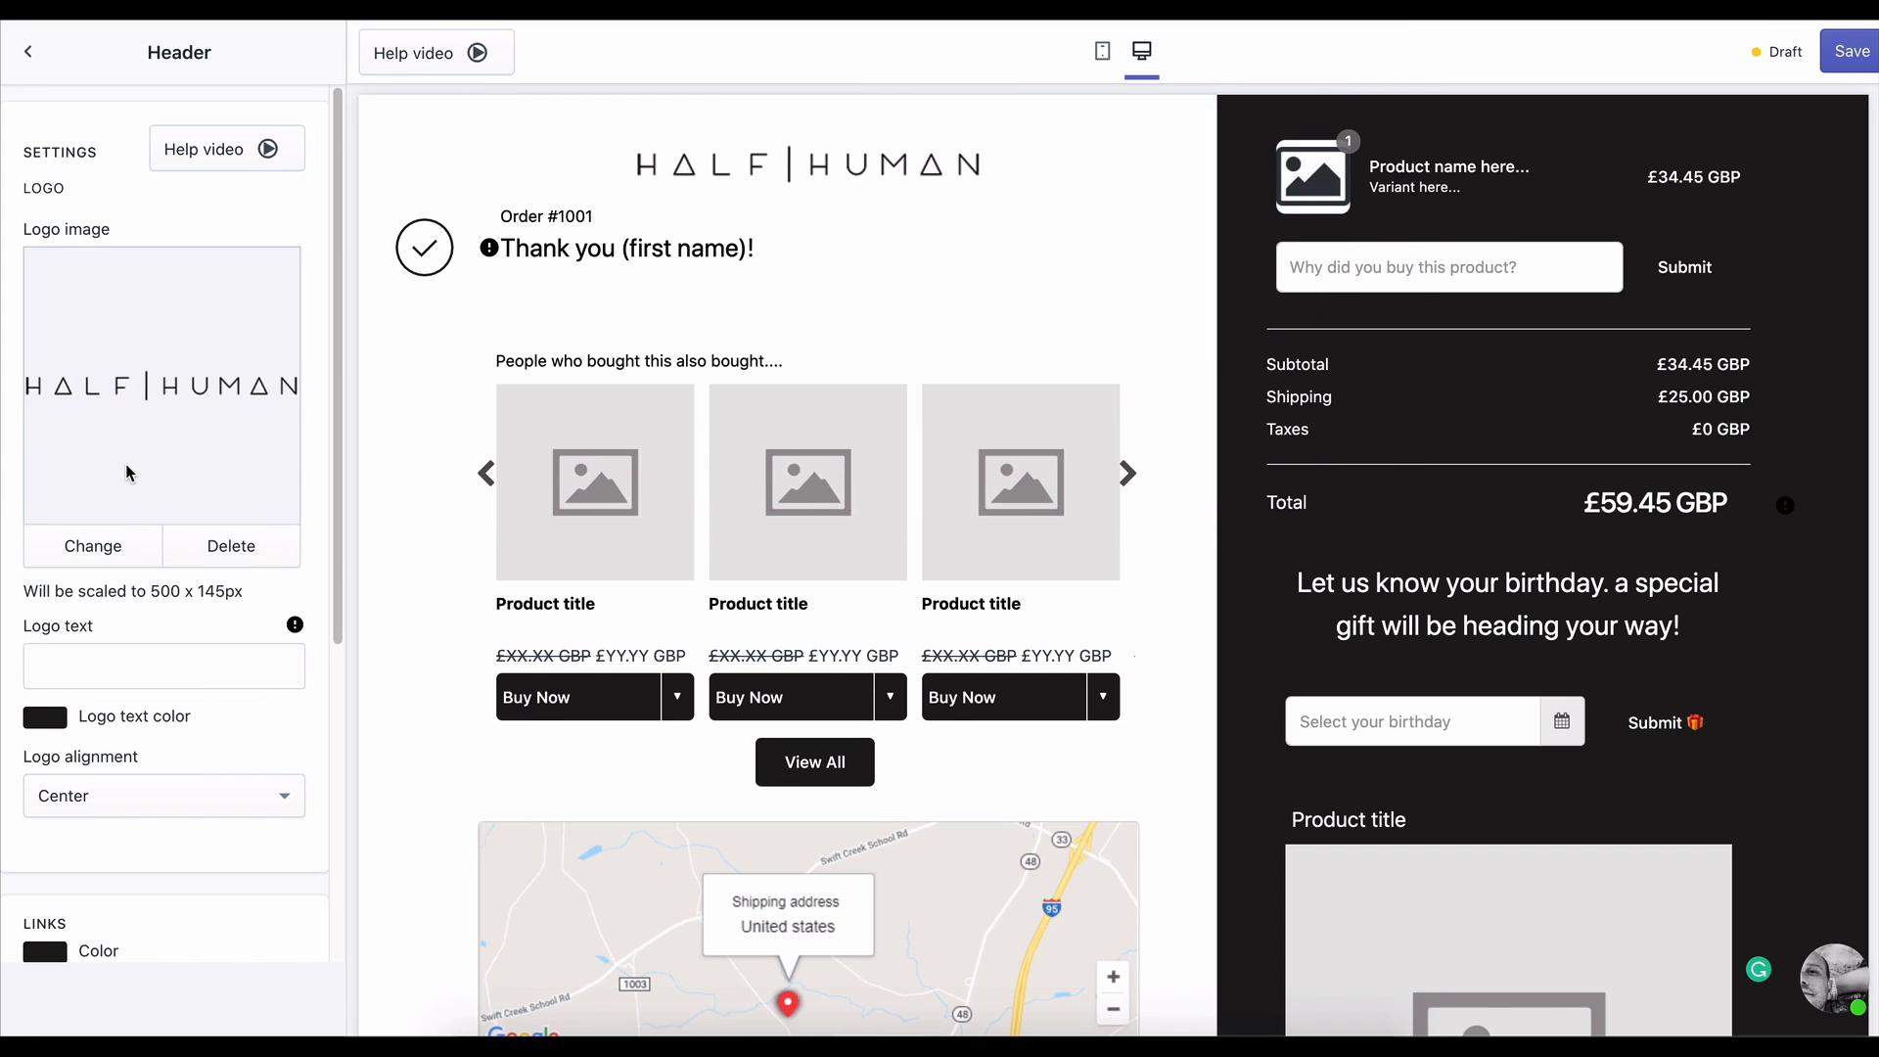
pyautogui.scroll(-5, 218, 401)
pyautogui.scroll(5, 218, 390)
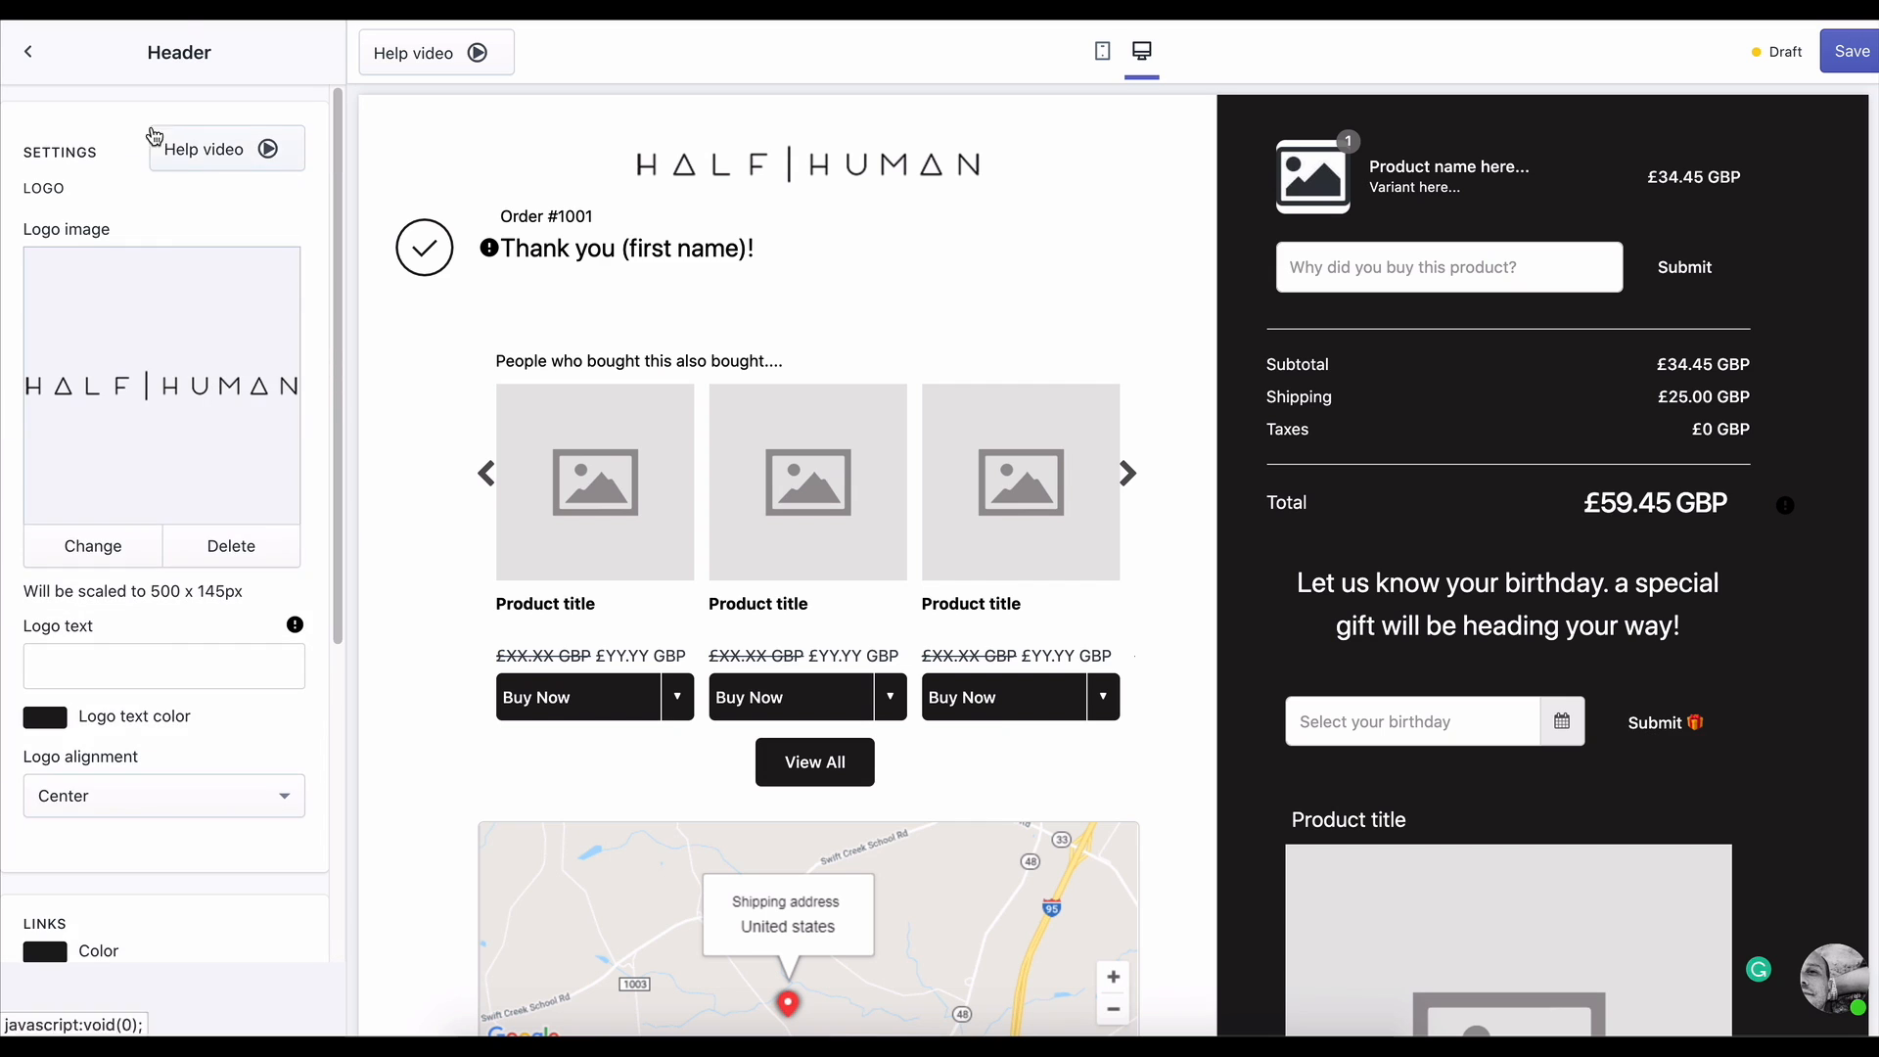
# - In the left area's product recommendations section, hide products that are in the original order
pyautogui.click(29, 54)
pyautogui.click(93, 278)
pyautogui.click(147, 135)
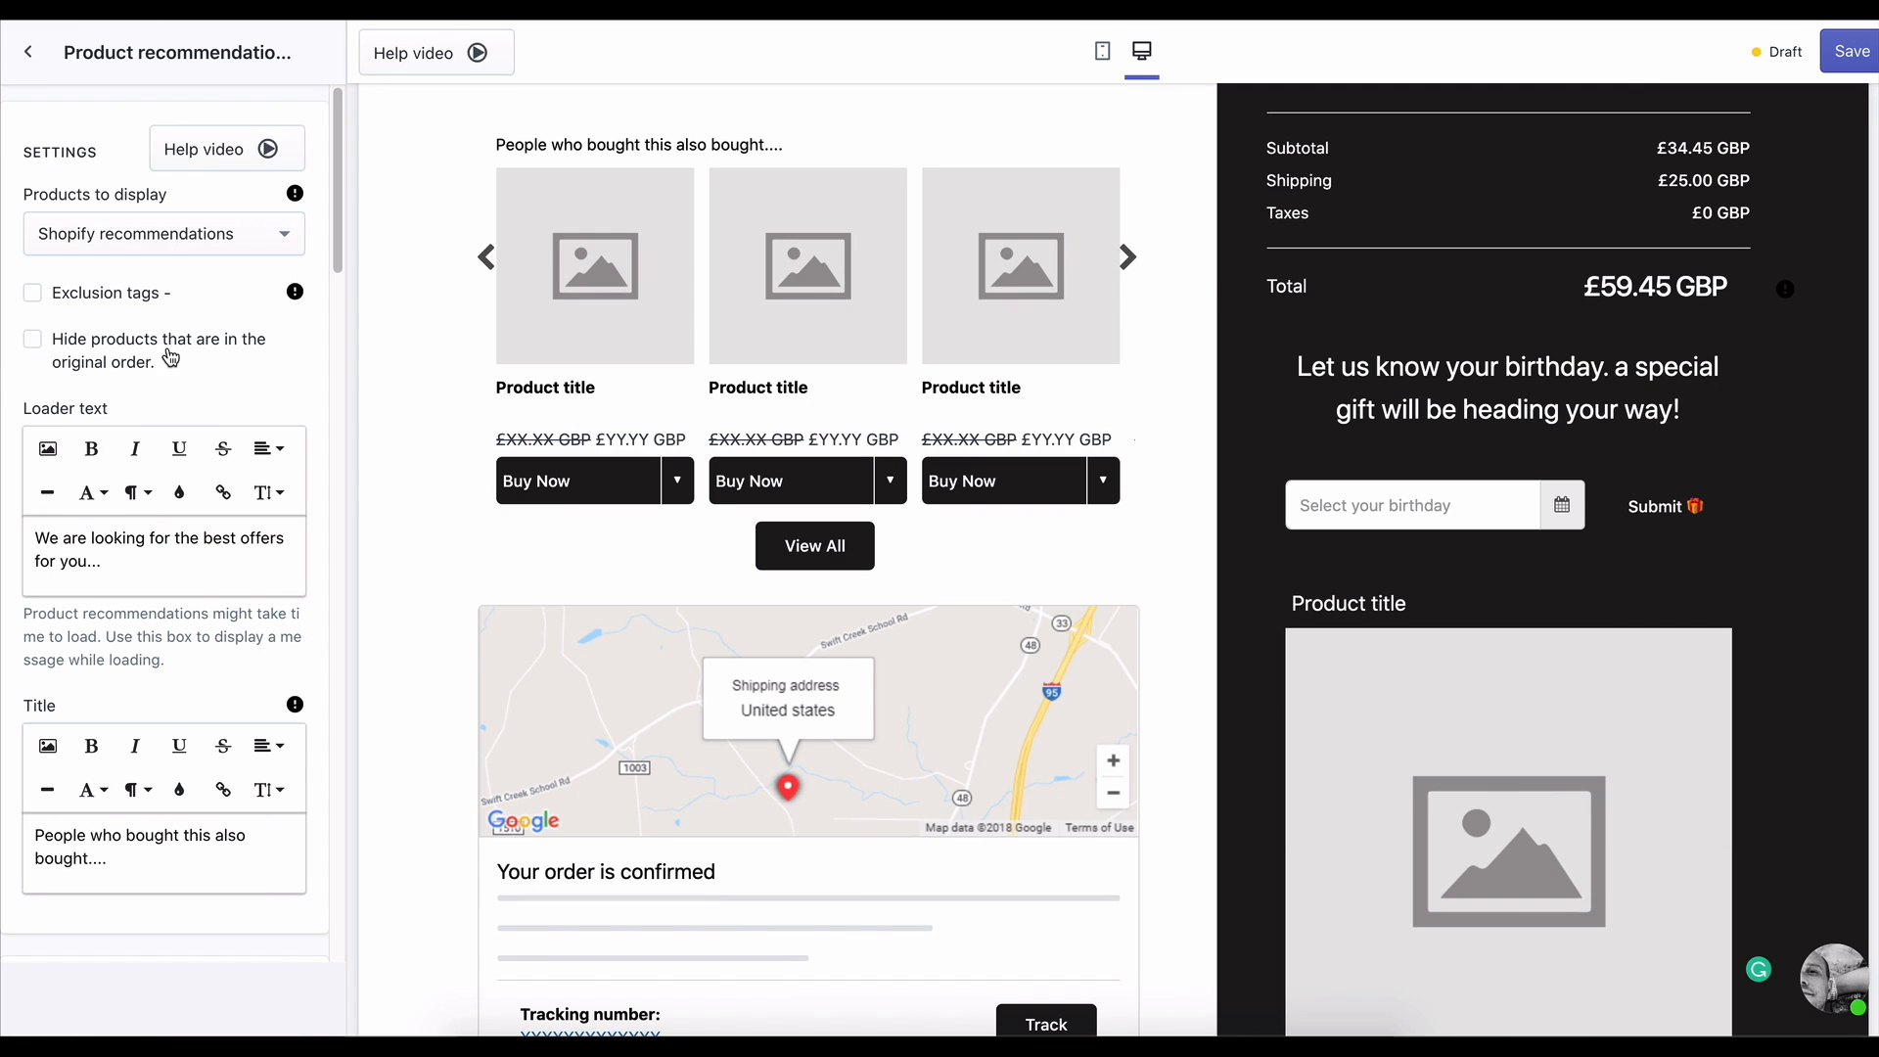
pyautogui.scroll(-3, 154, 604)
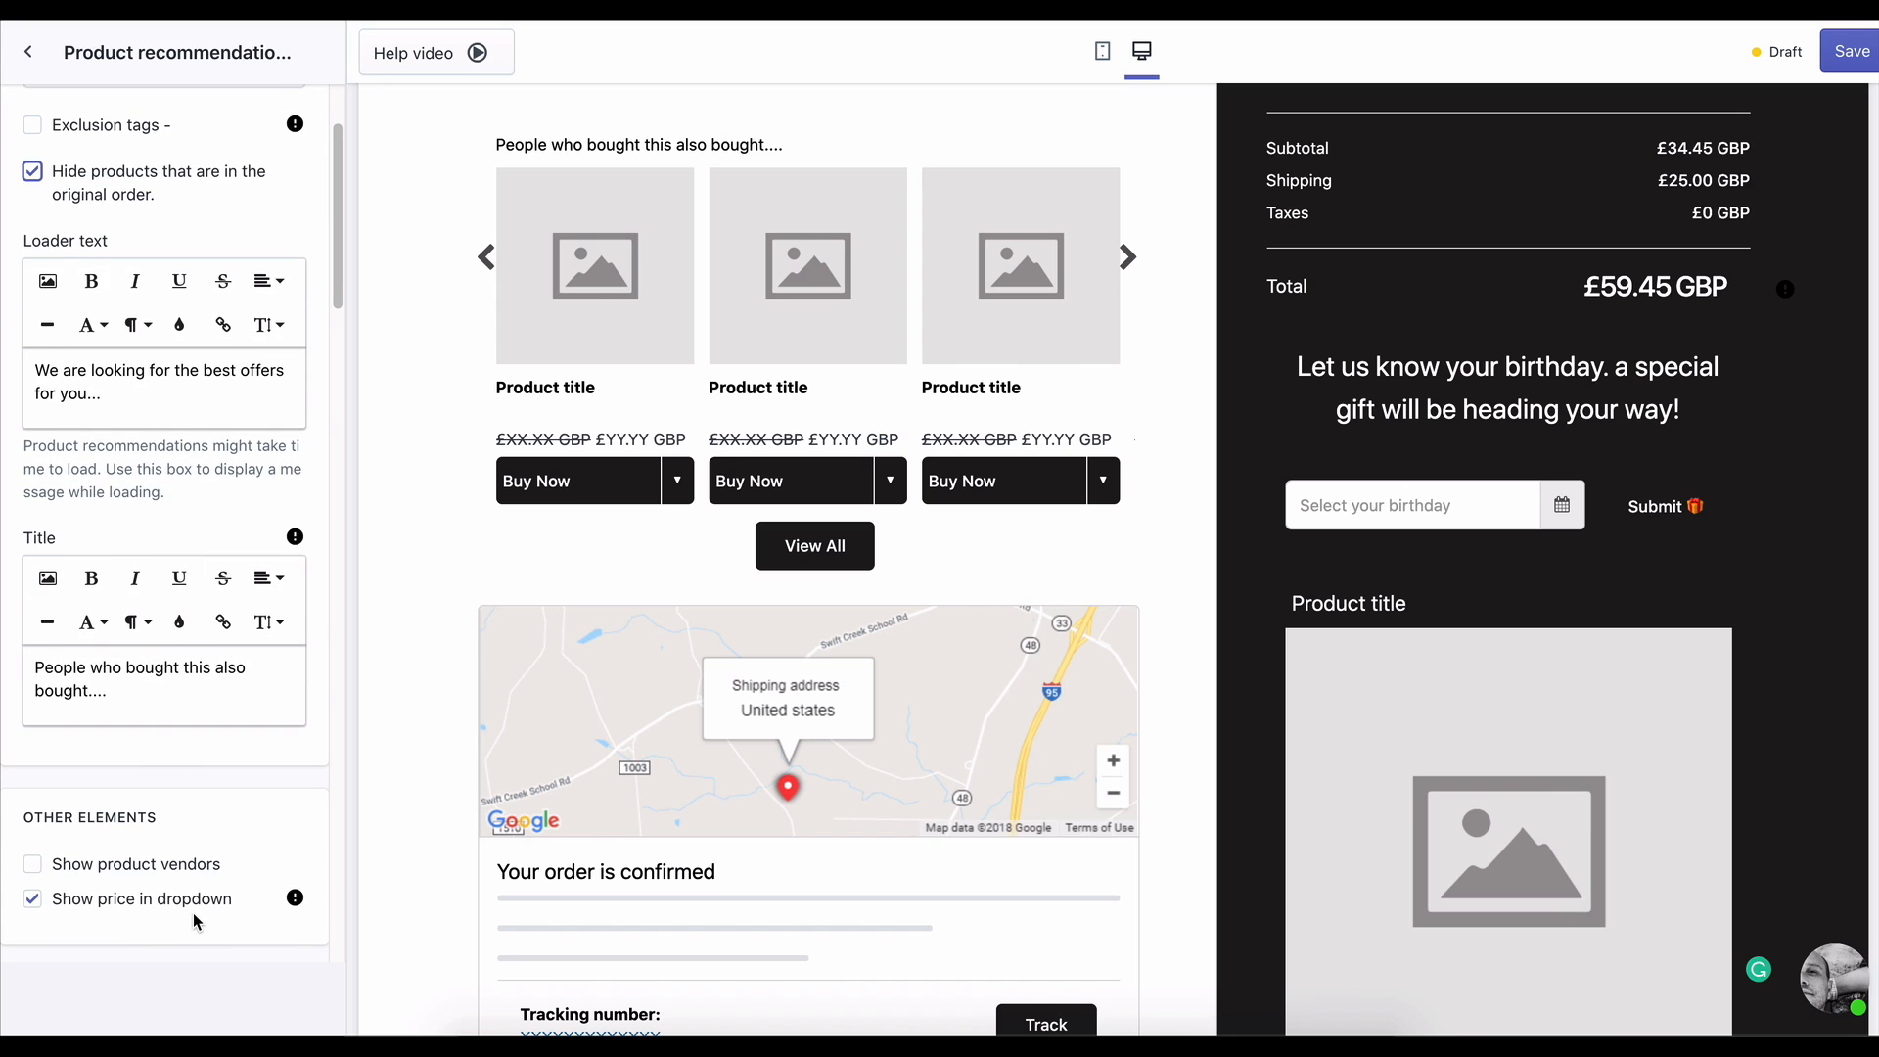
pyautogui.scroll(5, 195, 920)
# - Change the heading of the left area's social sharing section to "Share The Love"
pyautogui.click(31, 55)
pyautogui.click(123, 356)
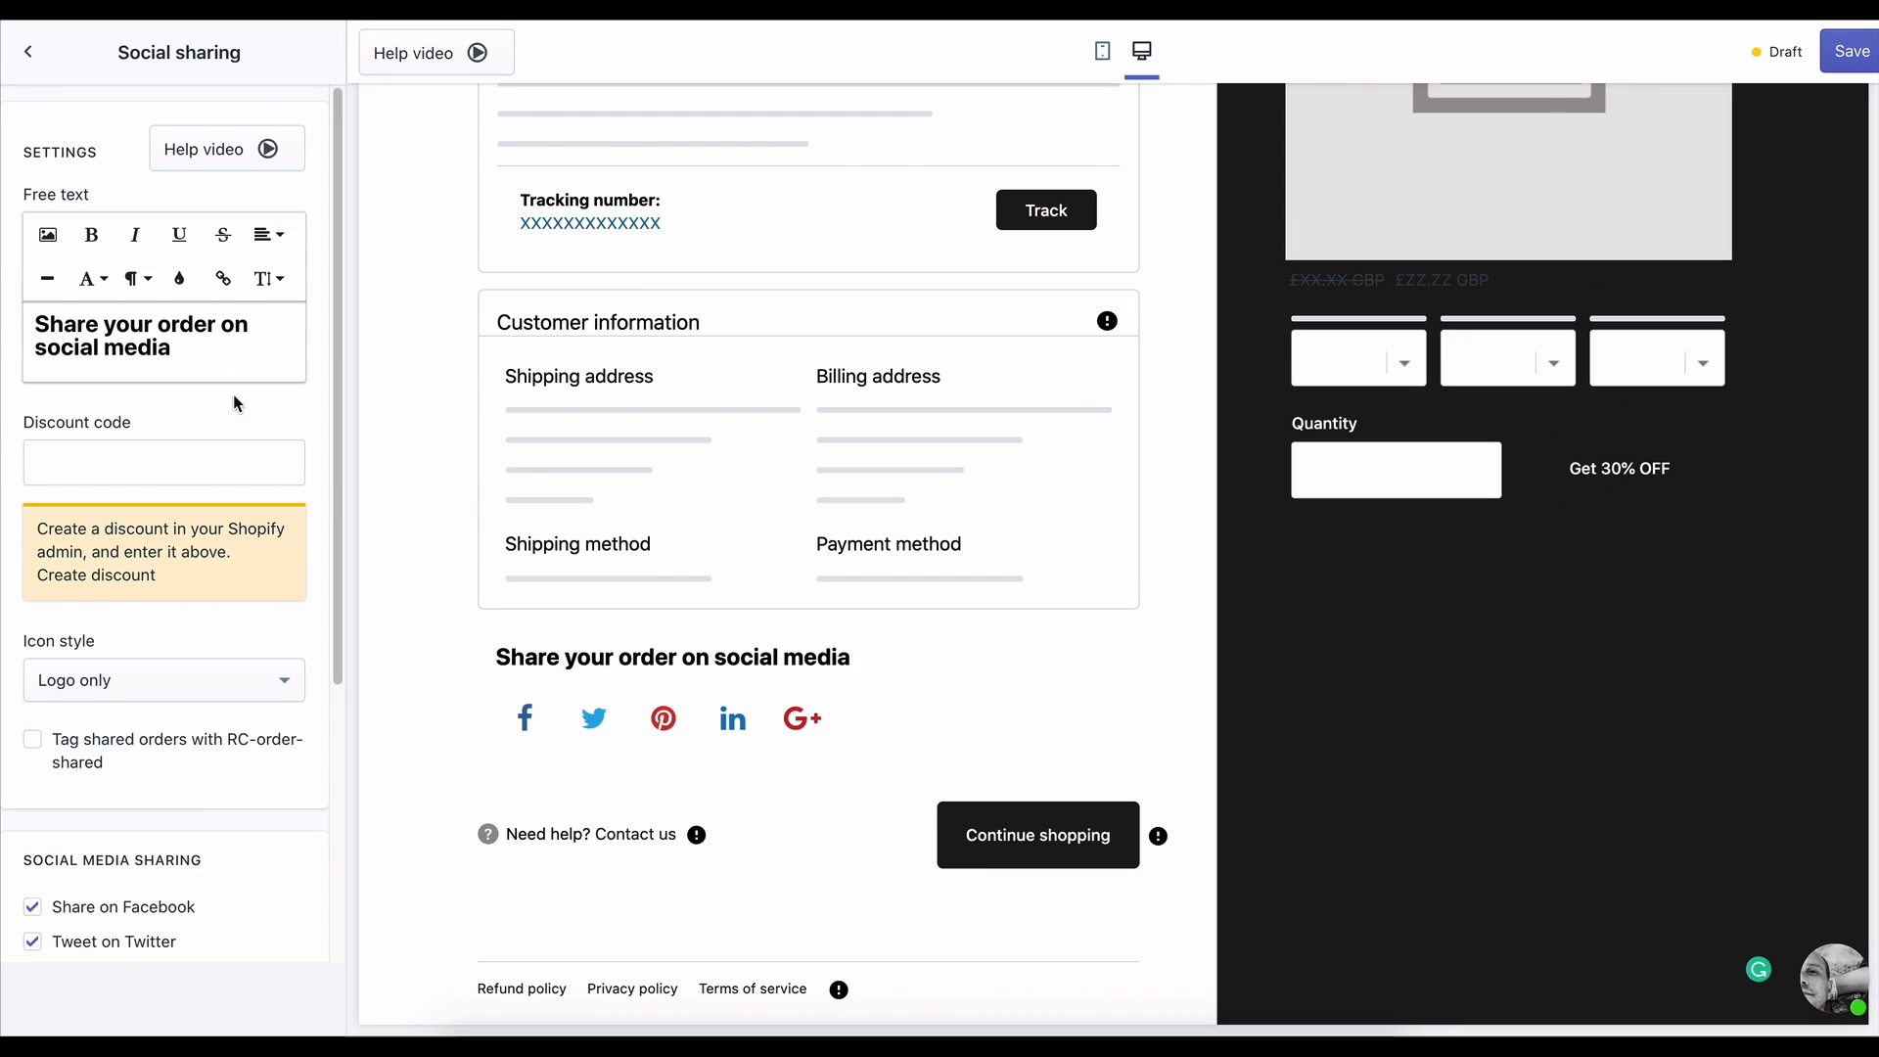
pyautogui.moveTo(185, 344); pyautogui.dragTo(104, 323)
pyautogui.write('The Love')
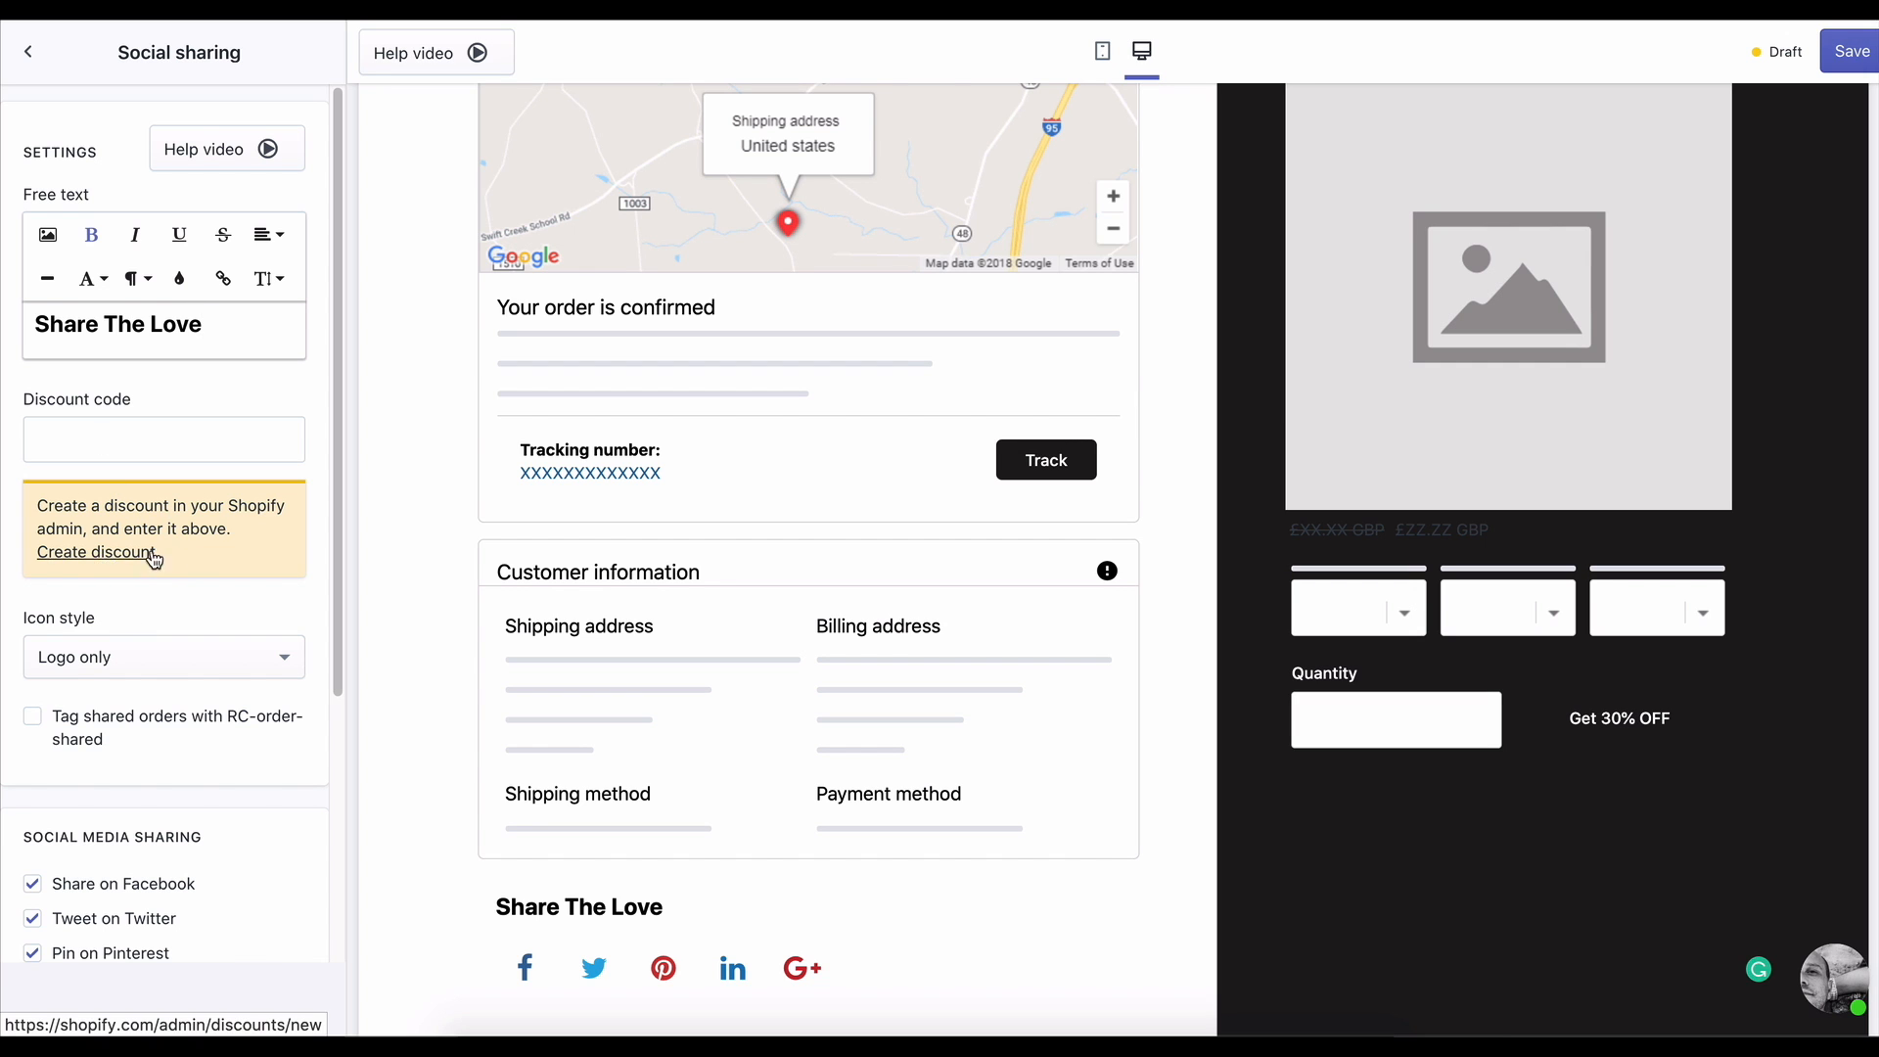
# - Extend the social sharing heading to "Share The Love Give You Friends 10% Off" and enter 10OFF as its discount code
pyautogui.scroll(-5, 186, 553)
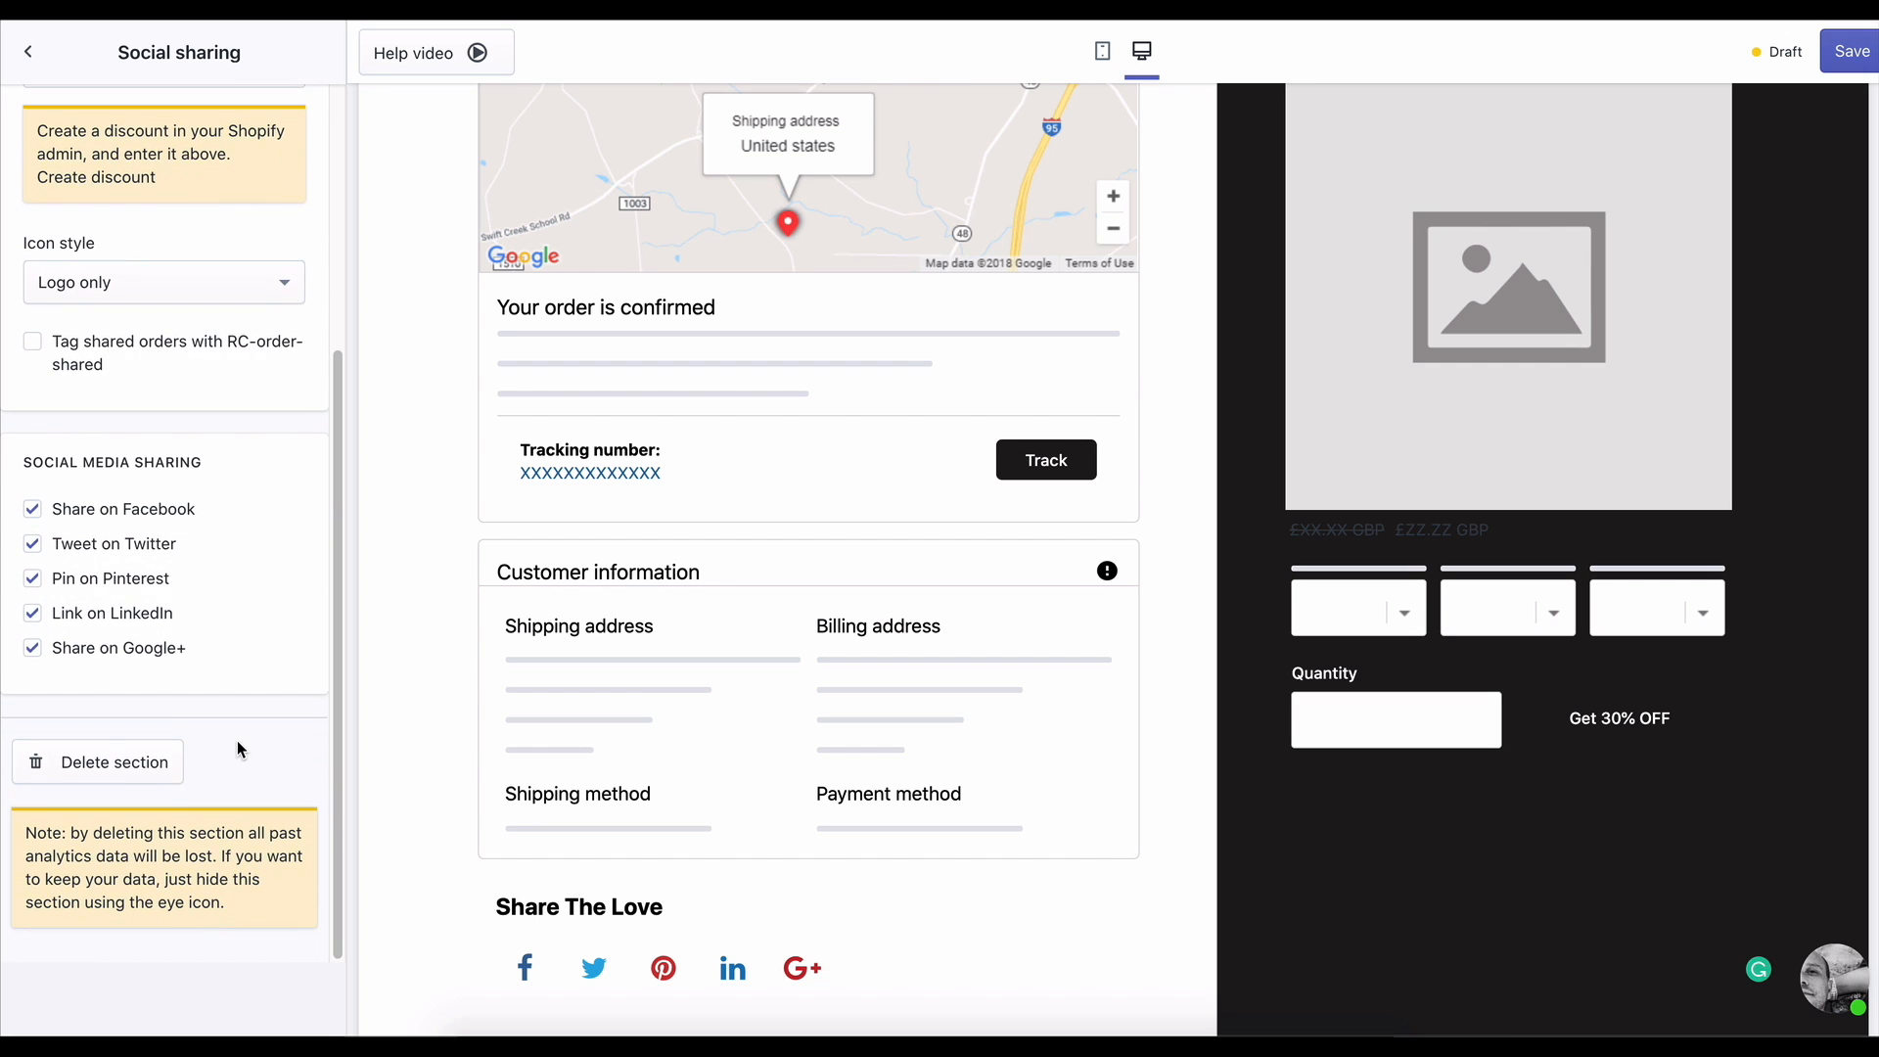
pyautogui.scroll(5, 237, 740)
pyautogui.scroll(-2, 722, 654)
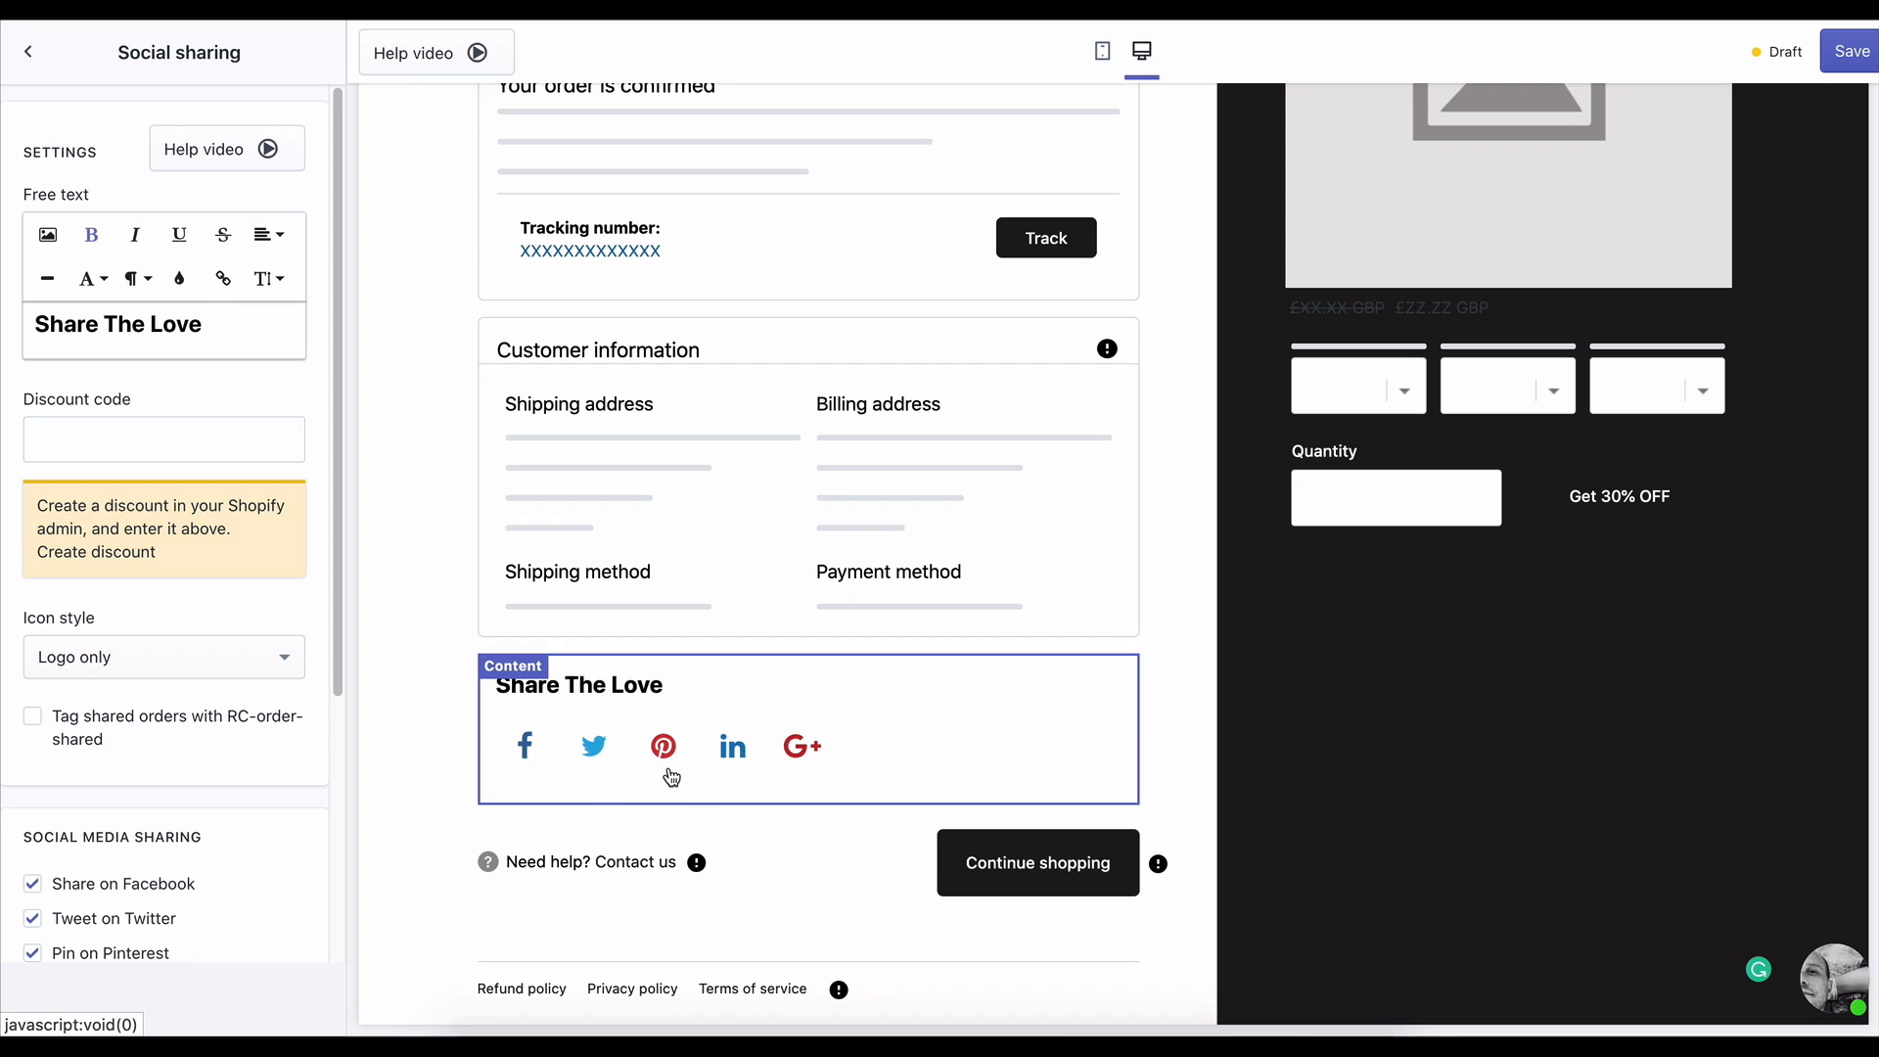
pyautogui.click(222, 323)
pyautogui.write('Give You Freinds 10% Off')
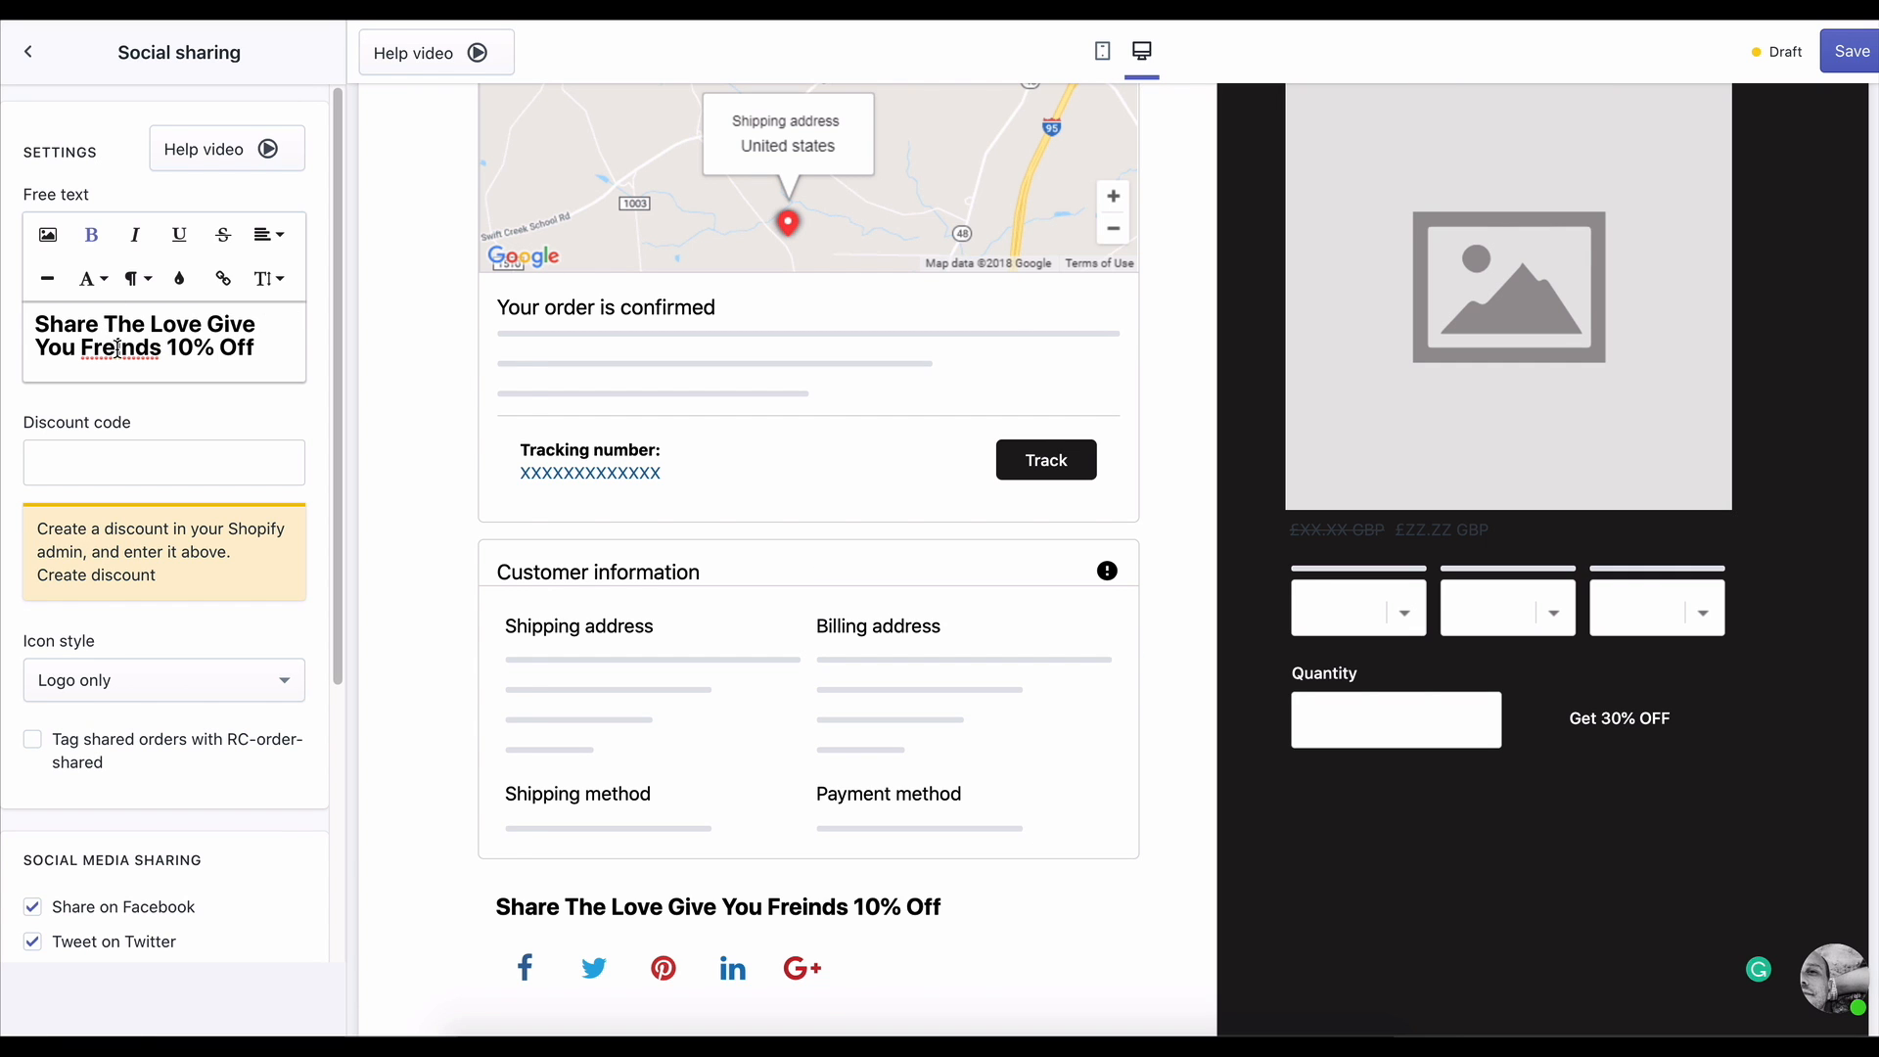
pyautogui.rightClick(117, 349)
pyautogui.click(149, 365)
pyautogui.click(138, 462)
pyautogui.write('10OFF')
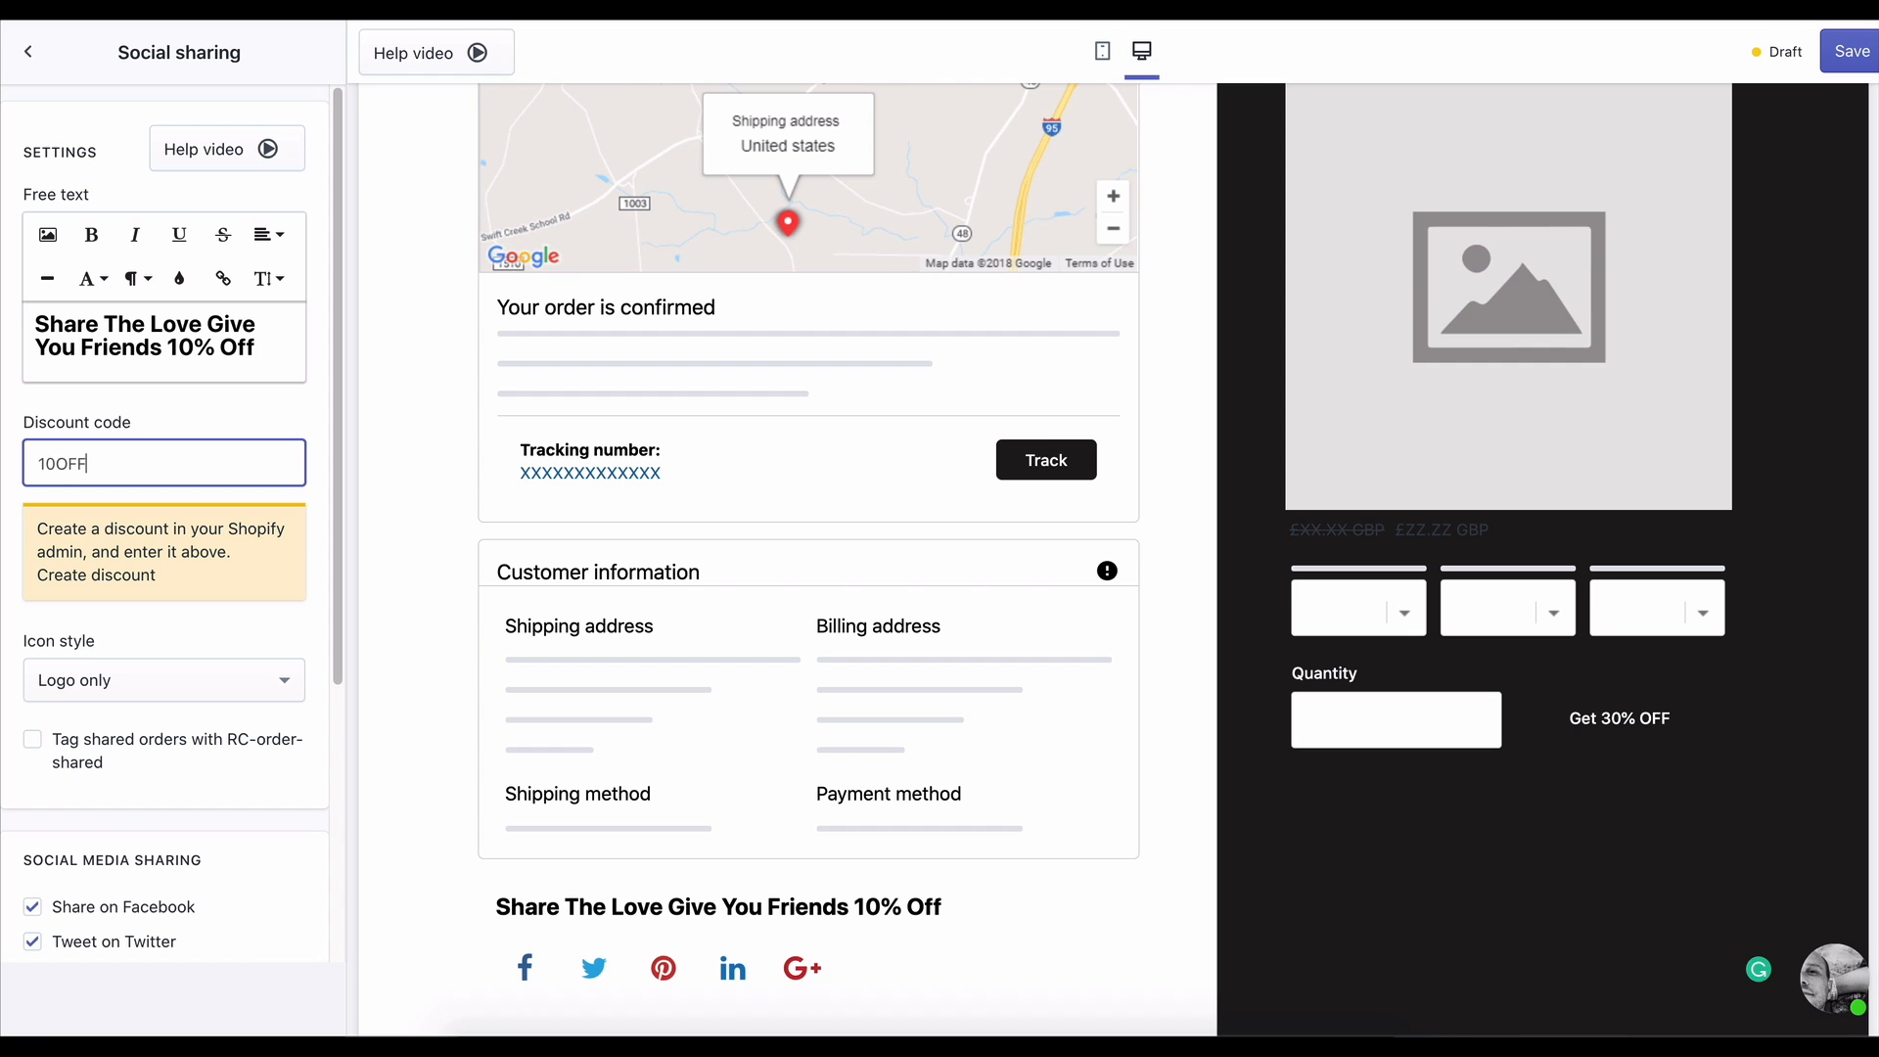
# - Start a new discount in the Shopify admin with the code 10OFF and a percentage value of 10%
pyautogui.rightClick(96, 575)
pyautogui.click(186, 502)
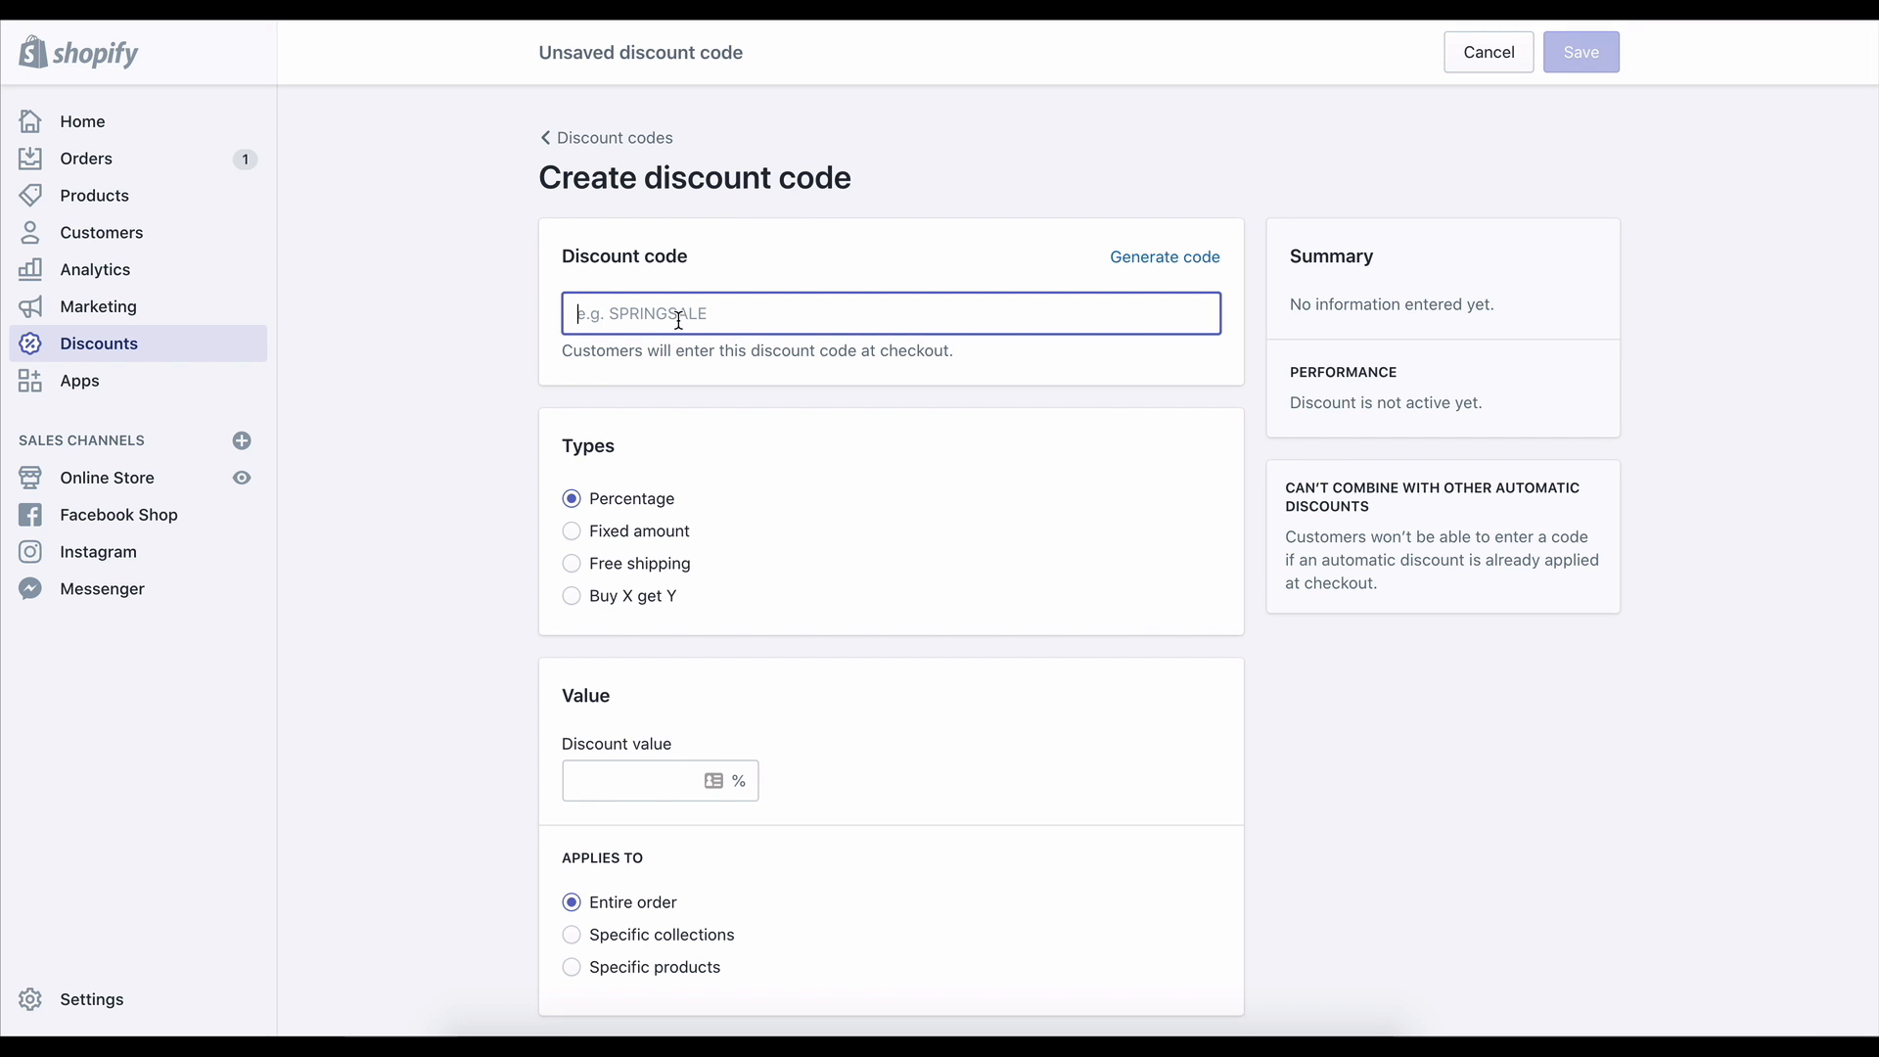
pyautogui.write('10off')
pyautogui.write('10')
pyautogui.scroll(-8, 623, 782)
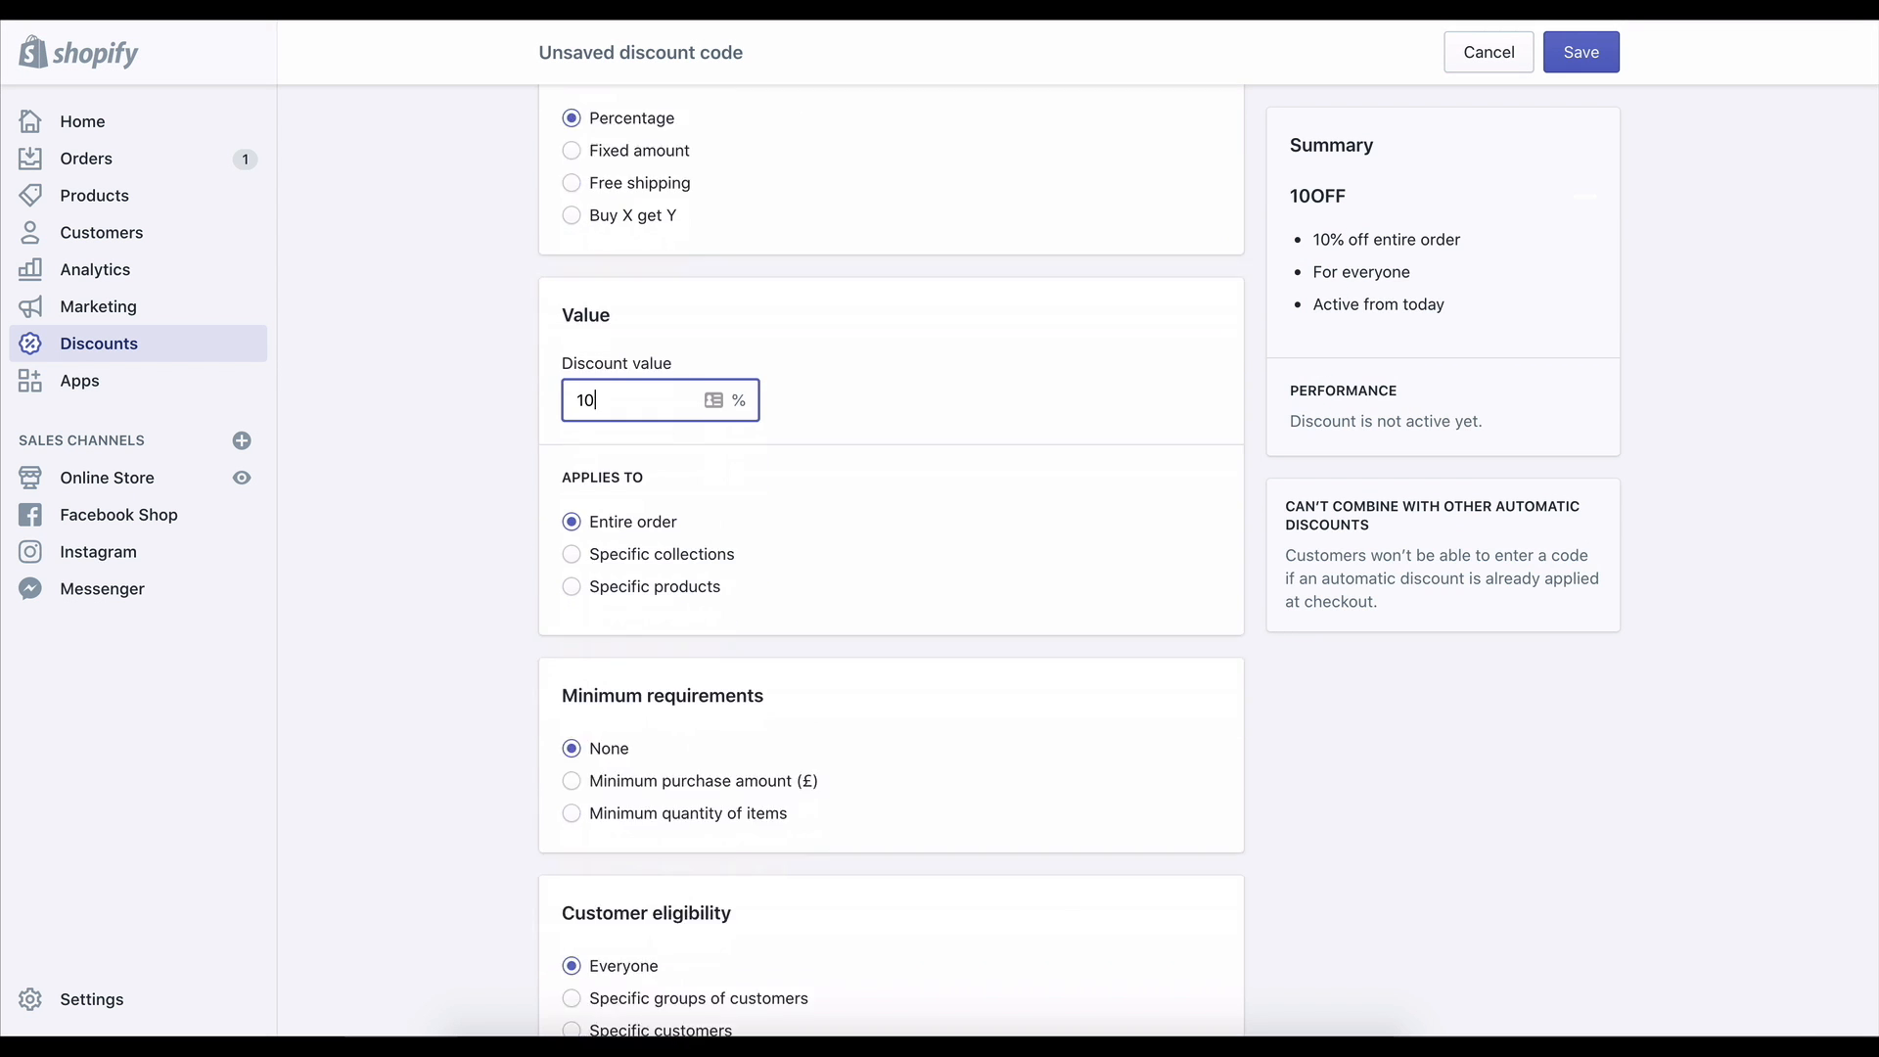
# - Keep the discount open to everyone, limit it to one use per customer, and save the discount code
pyautogui.click(714, 690)
pyautogui.click(592, 631)
pyautogui.click(587, 597)
pyautogui.scroll(-3, 881, 626)
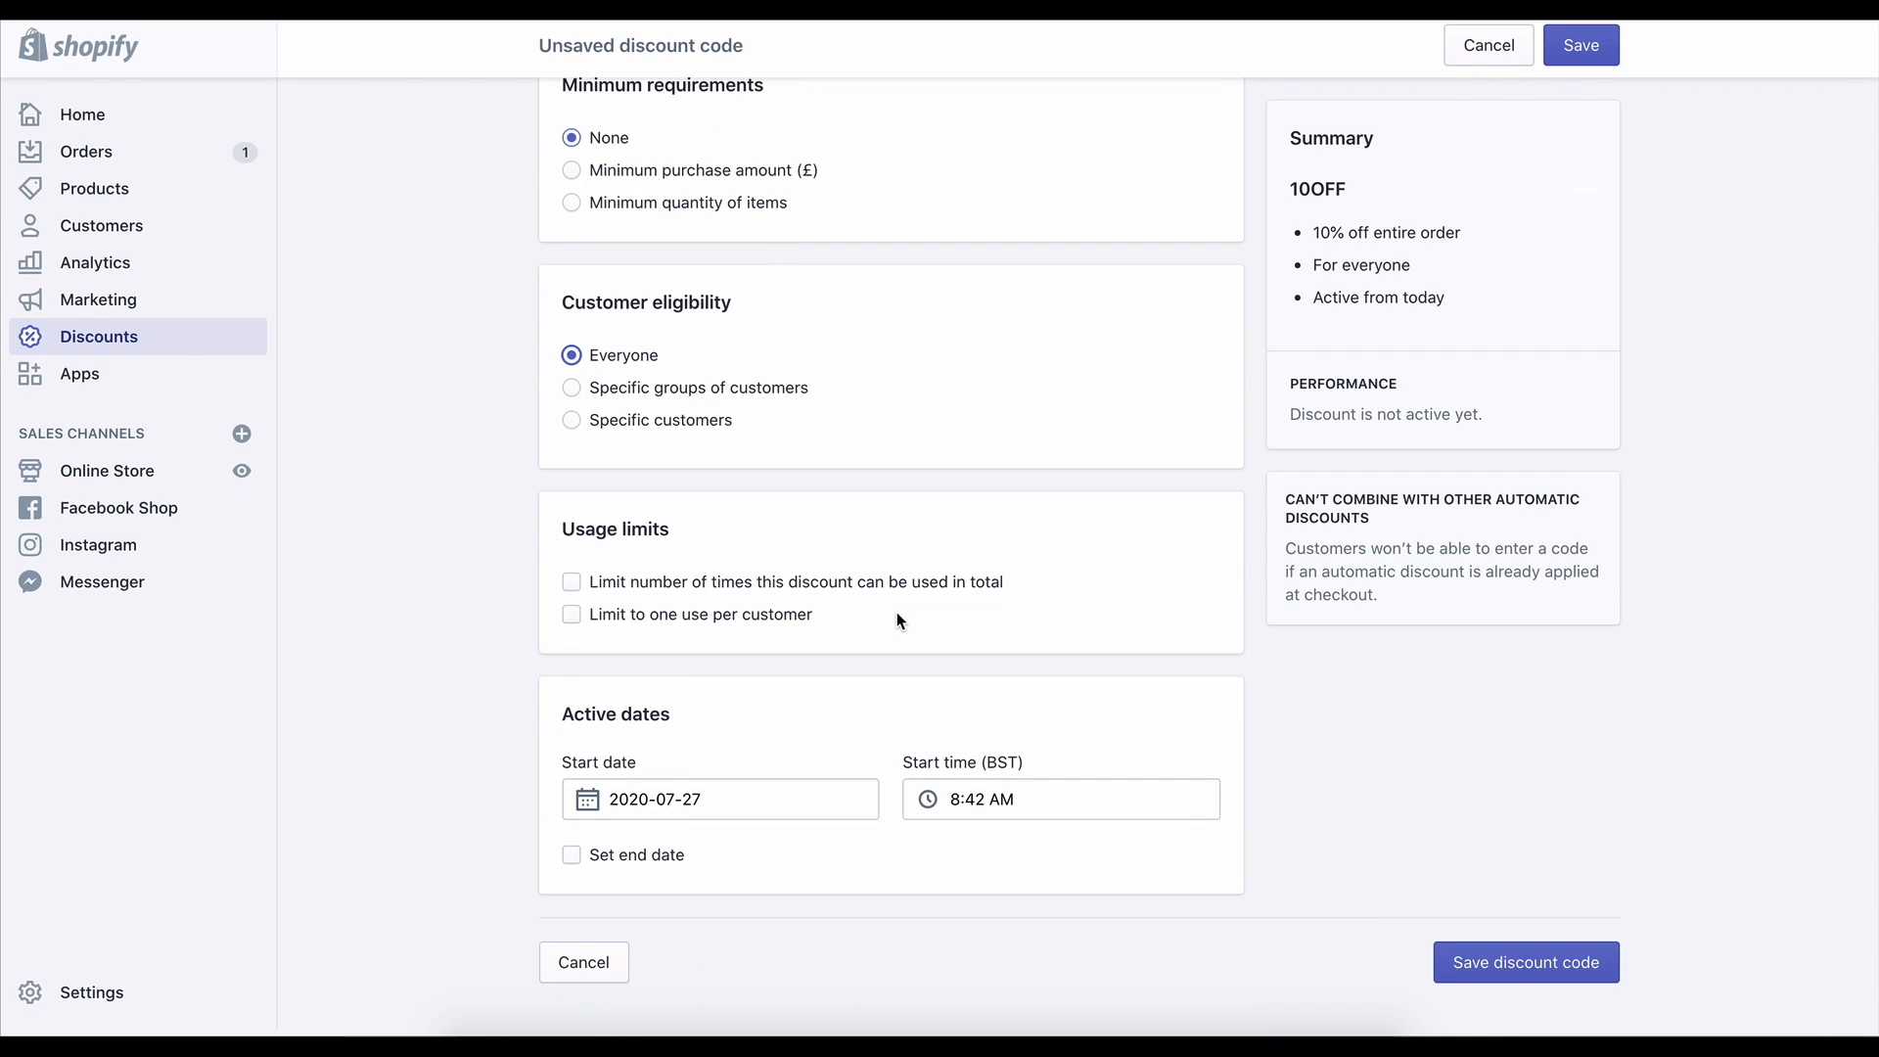
pyautogui.click(571, 622)
pyautogui.click(1521, 974)
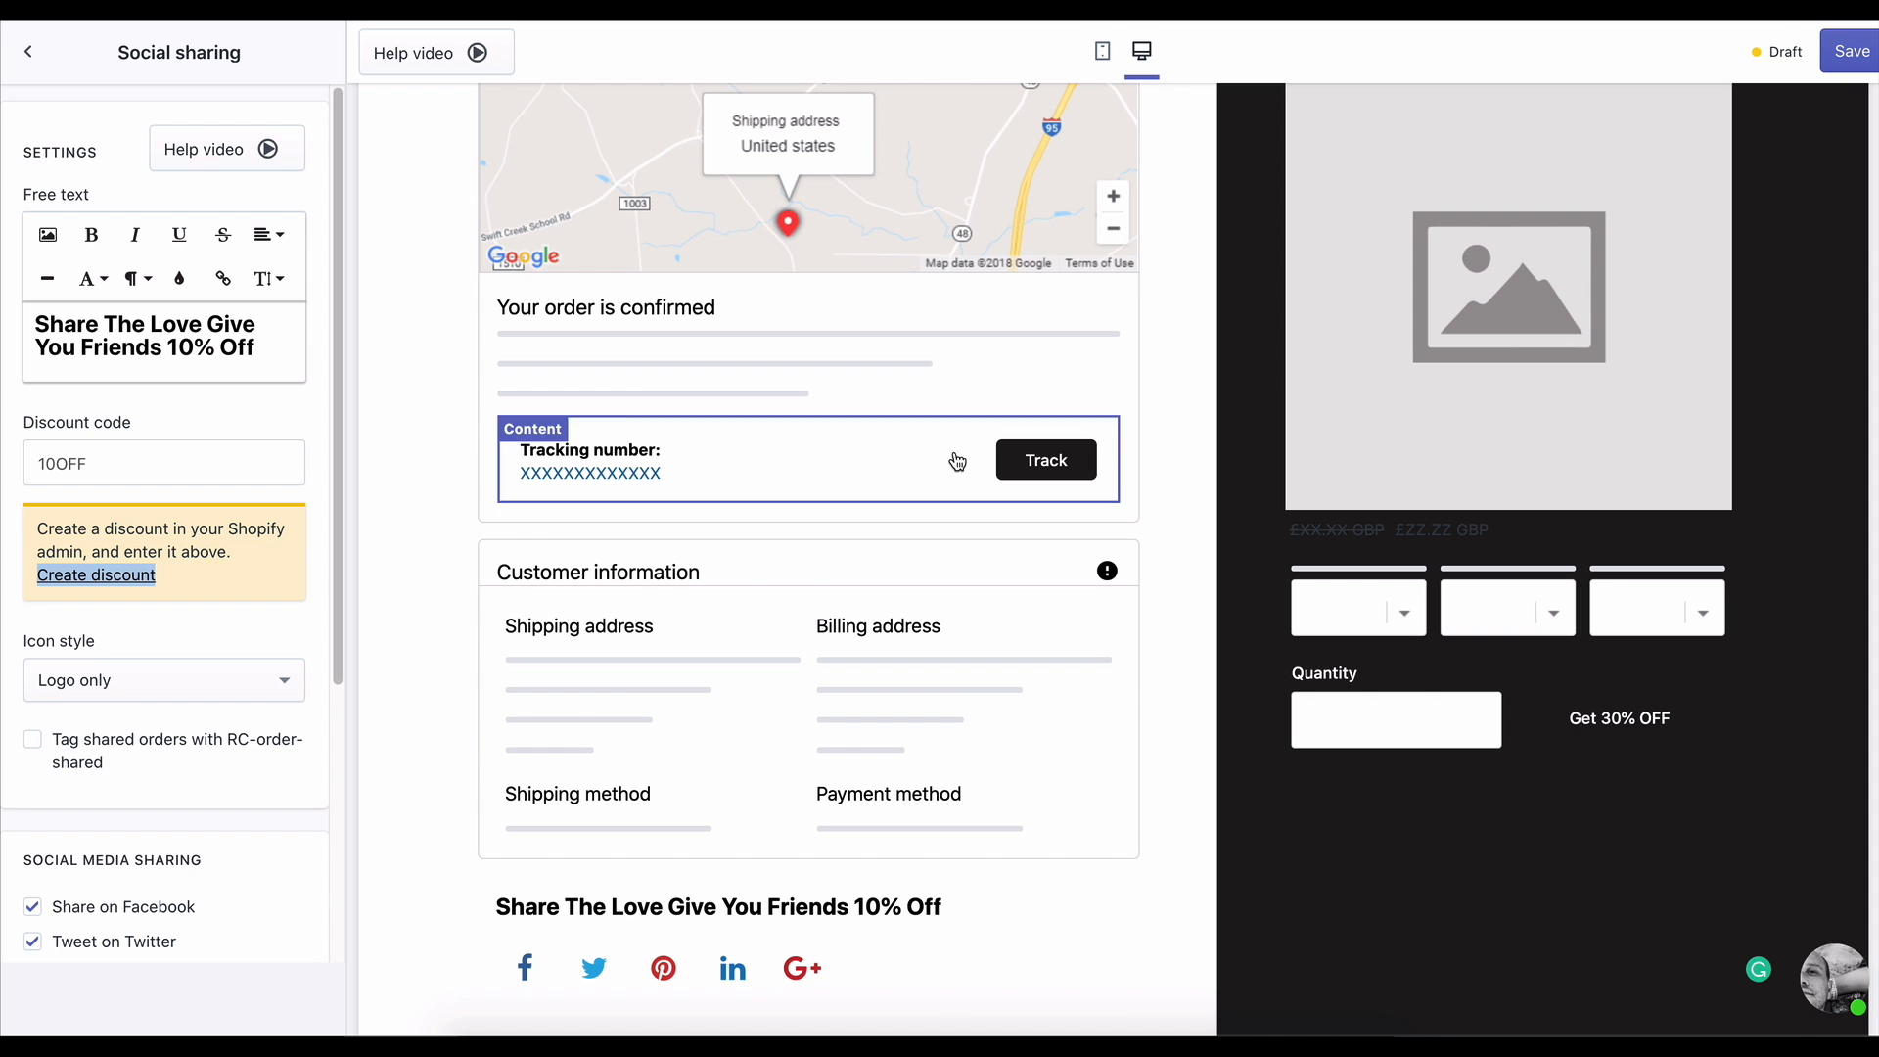
# - Back in the template editor, enable tagging shared orders with RC-order-shared and leave the social sharing section
pyautogui.scroll(-3, 144, 509)
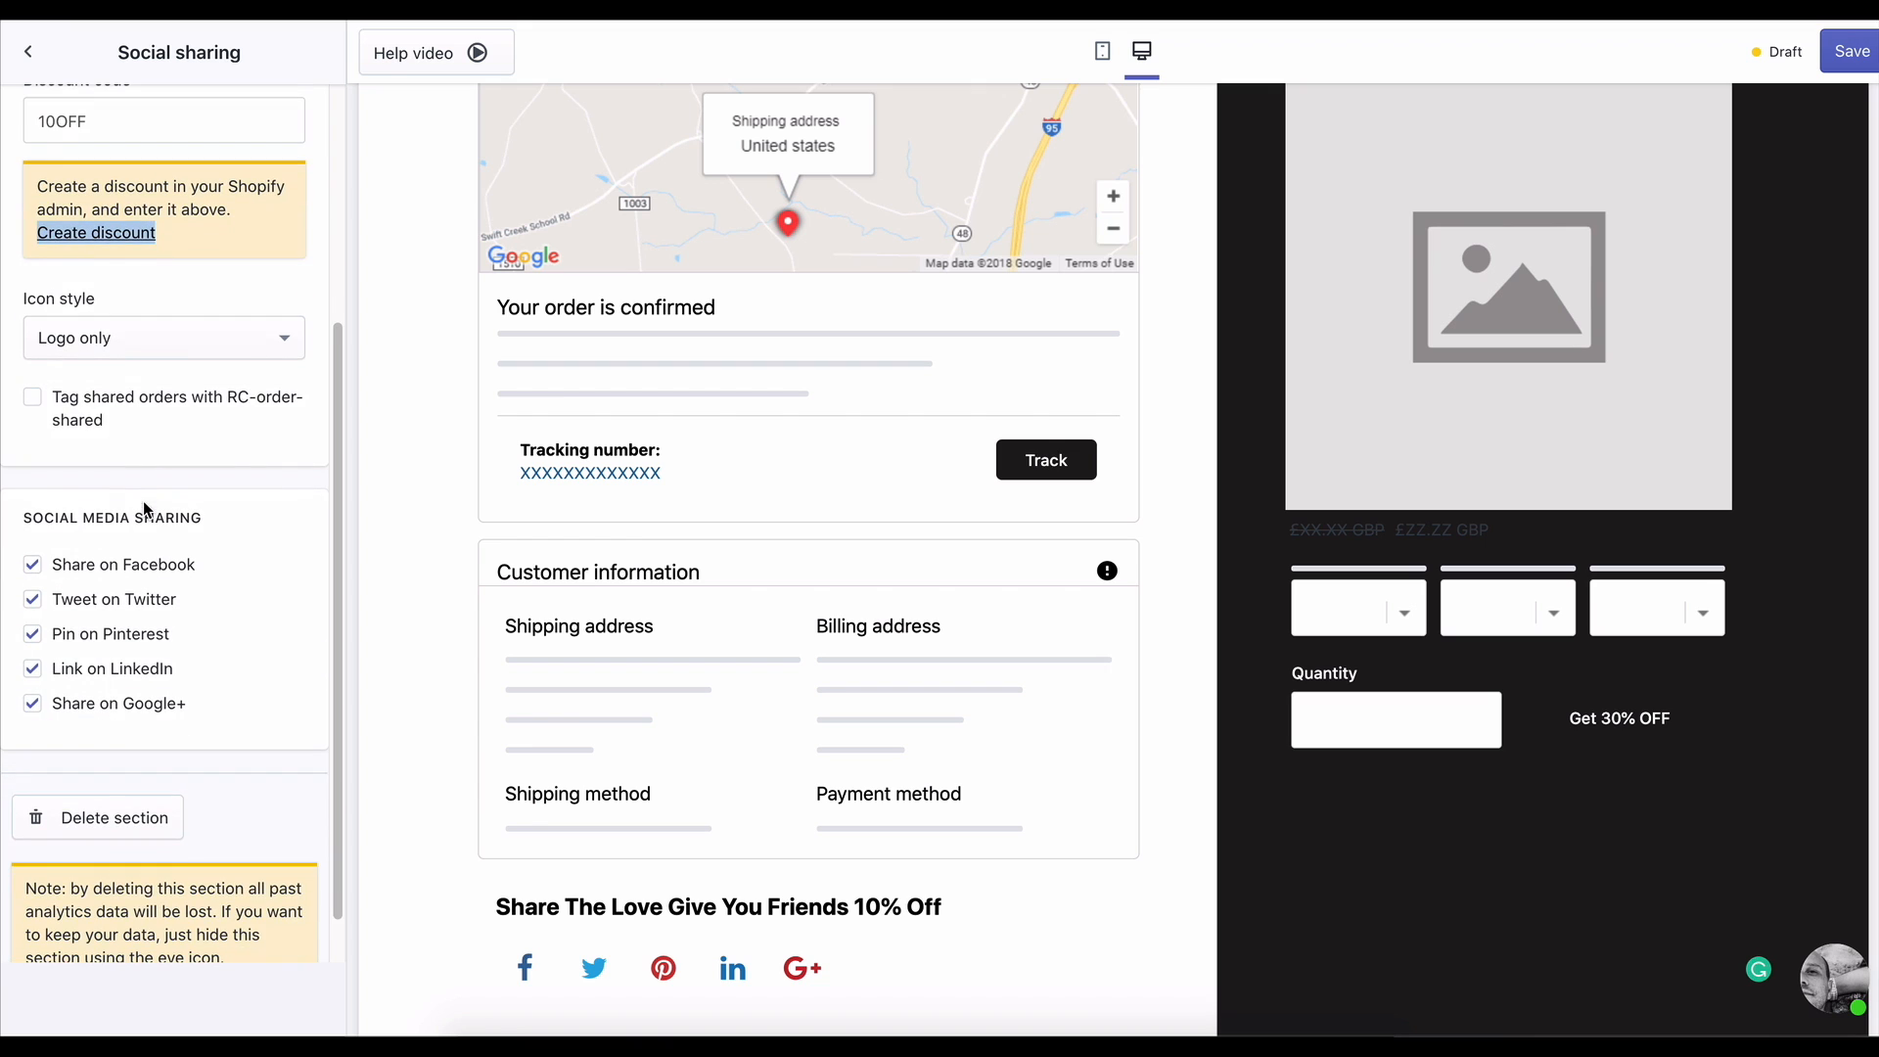
pyautogui.click(32, 341)
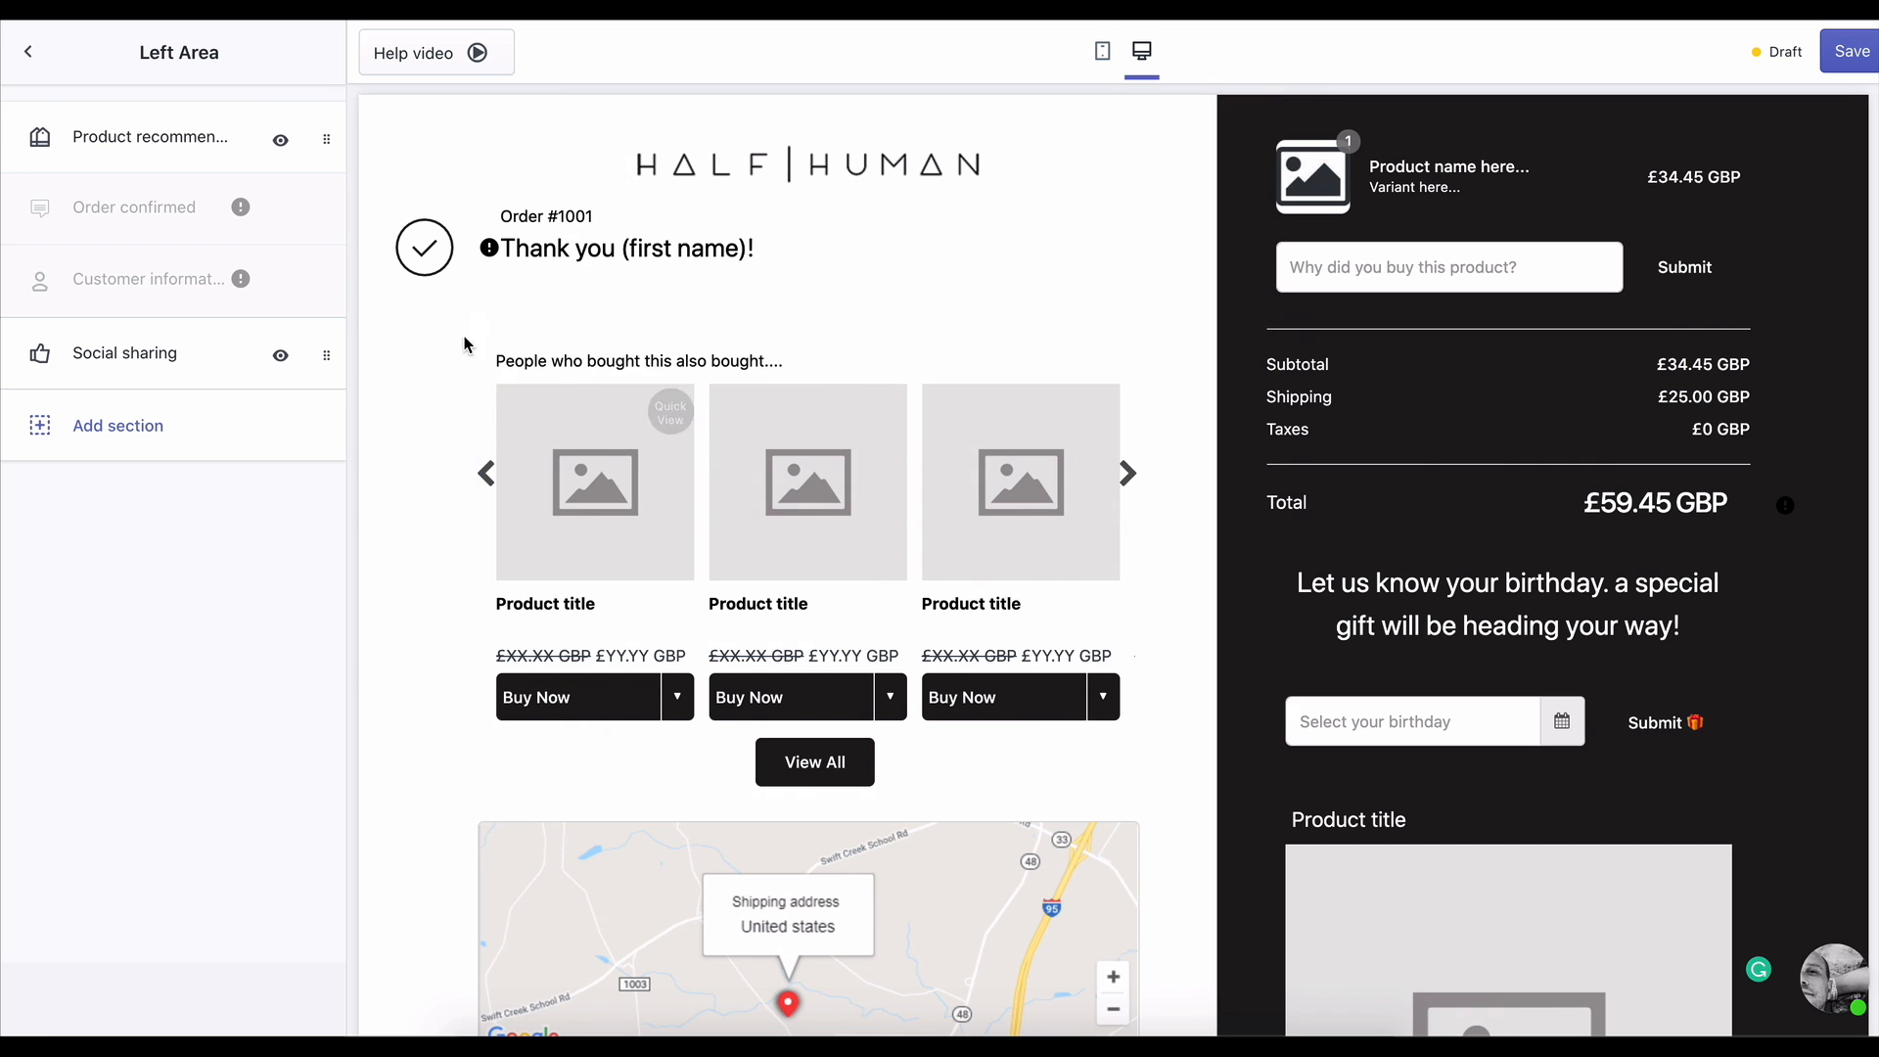
pyautogui.click(28, 52)
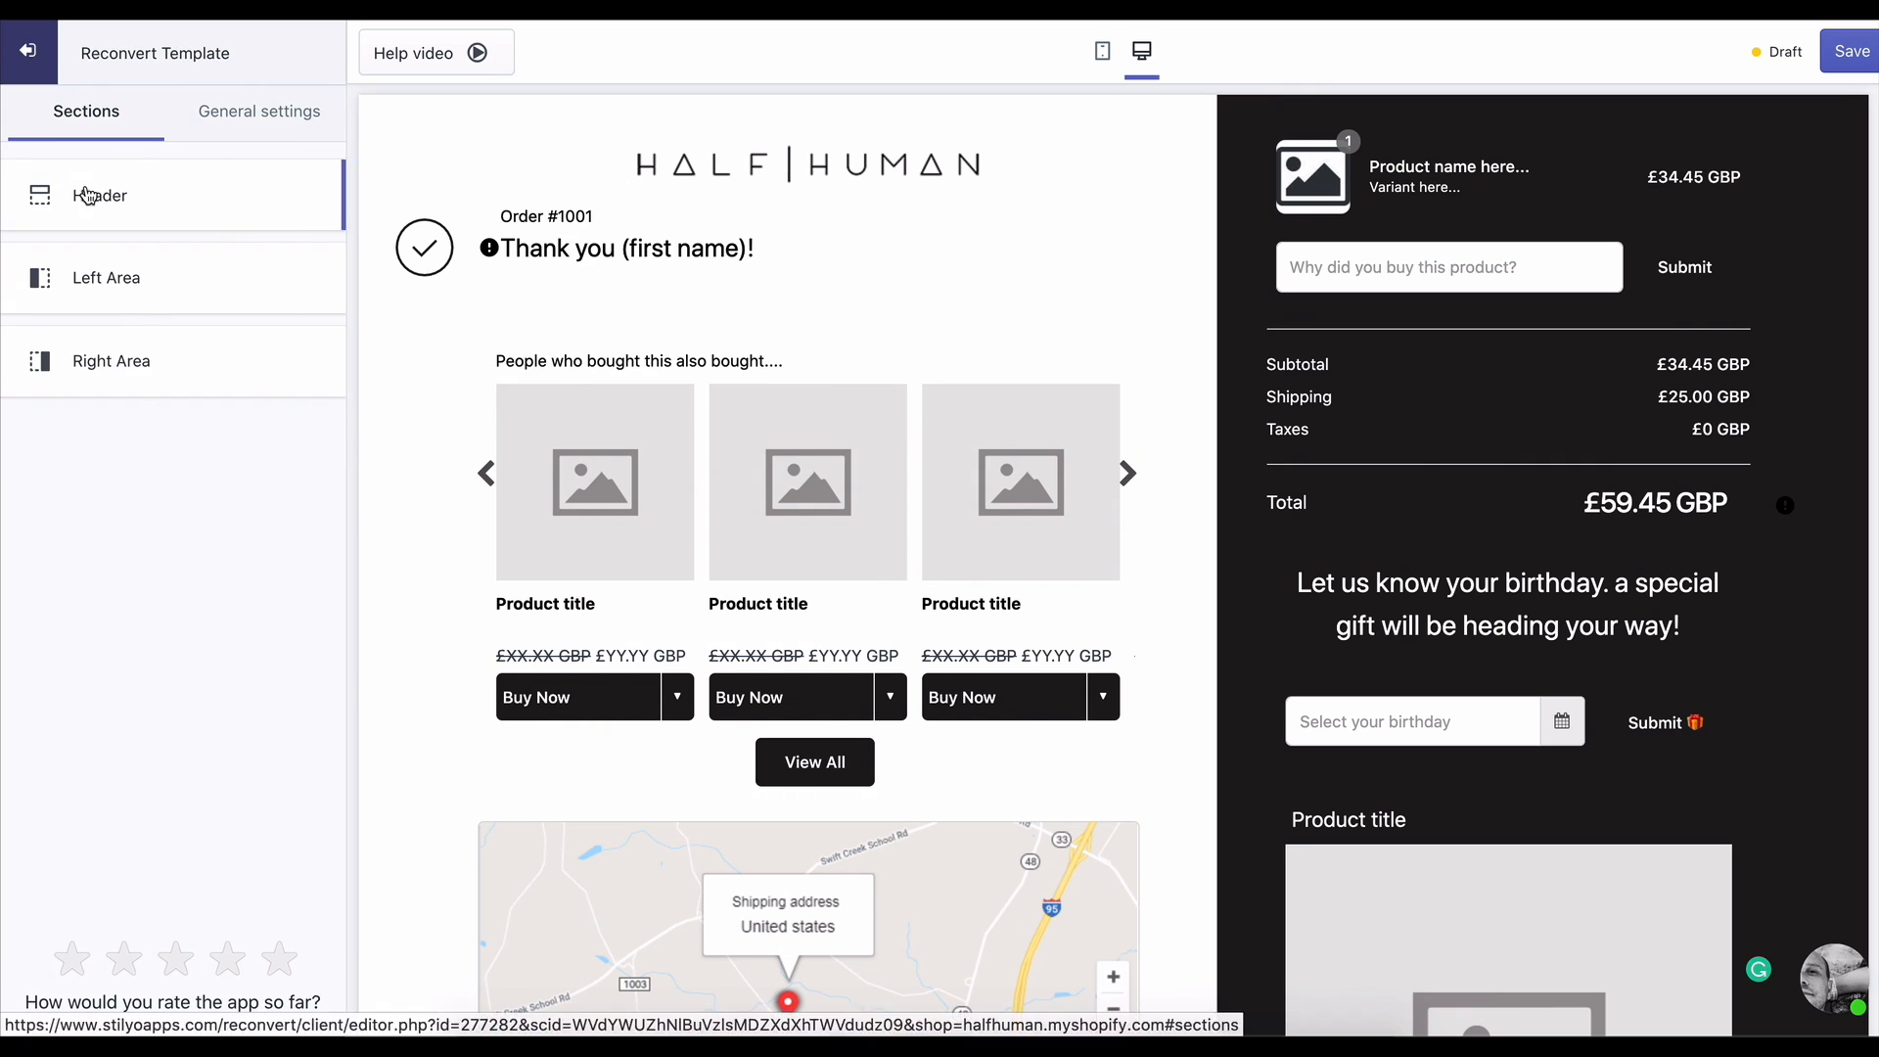
# - Change the right area's birthday collector text to "Tell Us When Your Birthday Is To Get Your Birthday Gift From Us!"
pyautogui.click(109, 361)
pyautogui.click(127, 216)
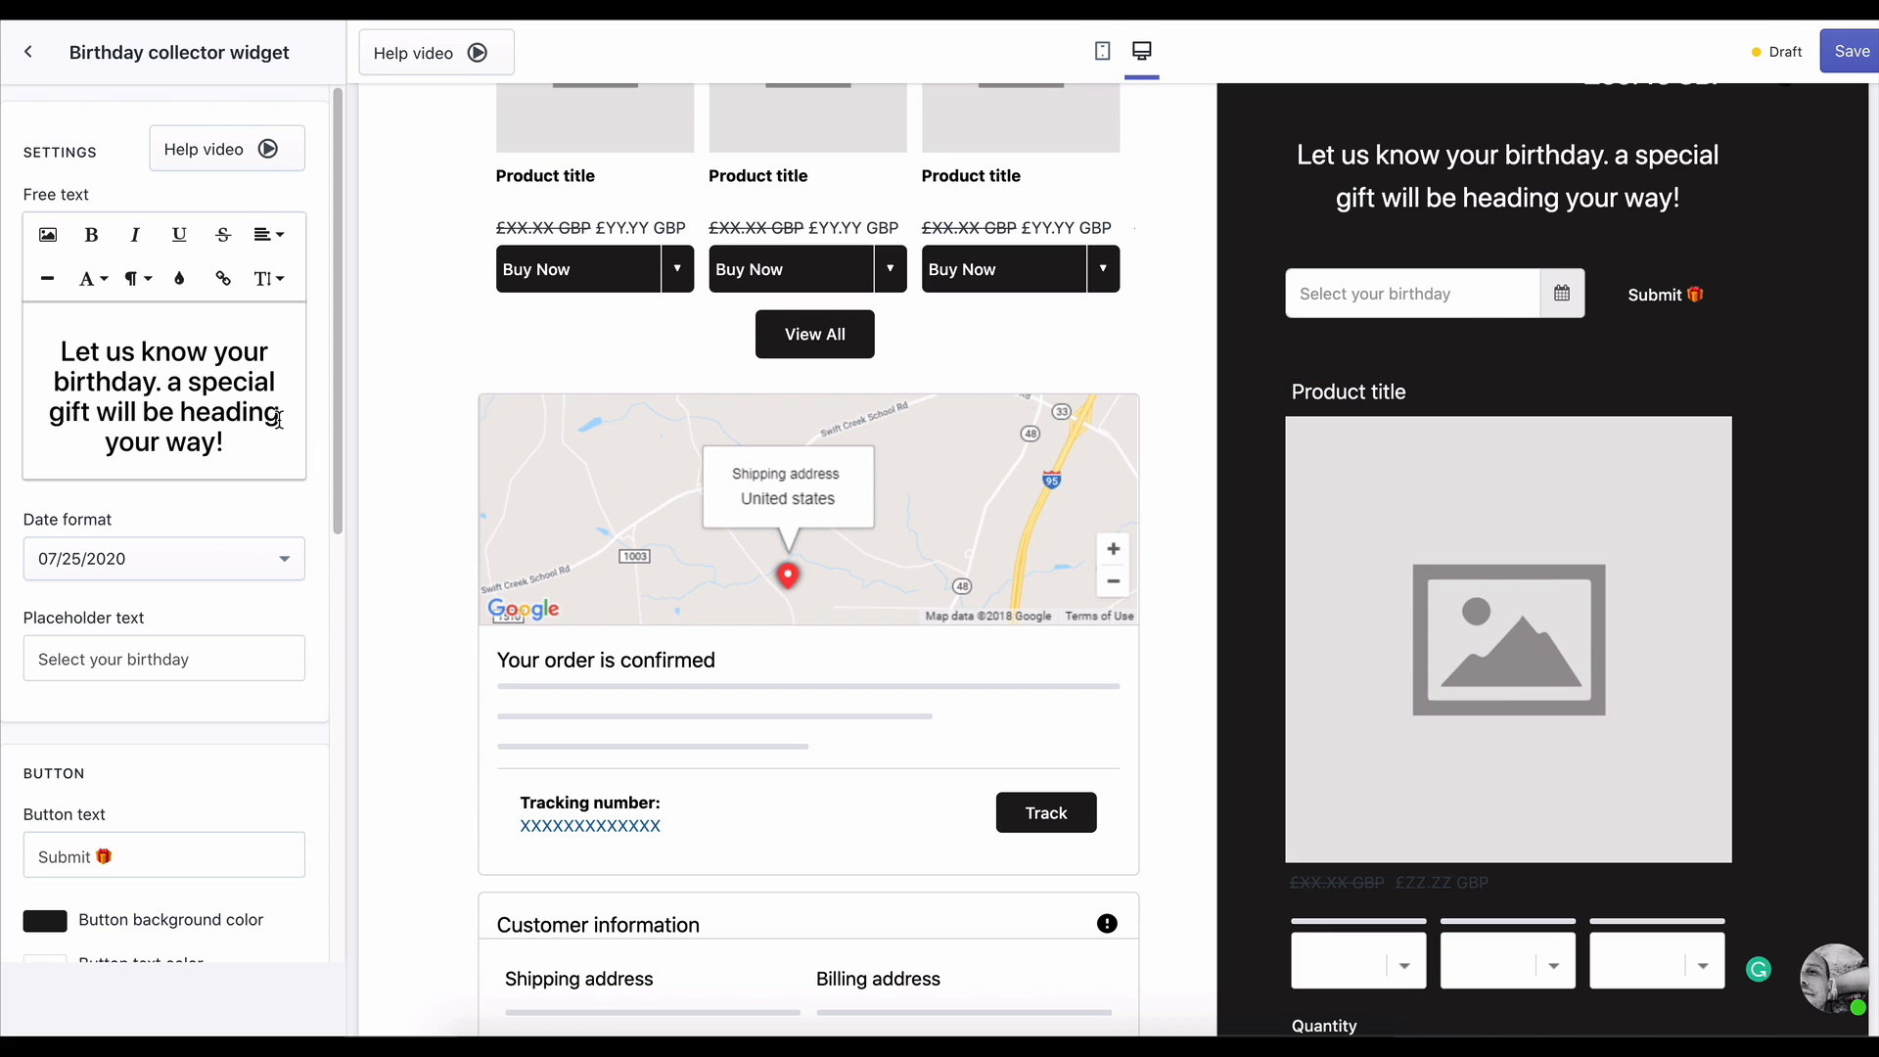
pyautogui.moveTo(58, 352); pyautogui.dragTo(160, 384)
pyautogui.write('Tell Us When ')
pyautogui.write('Your Birthday Is')
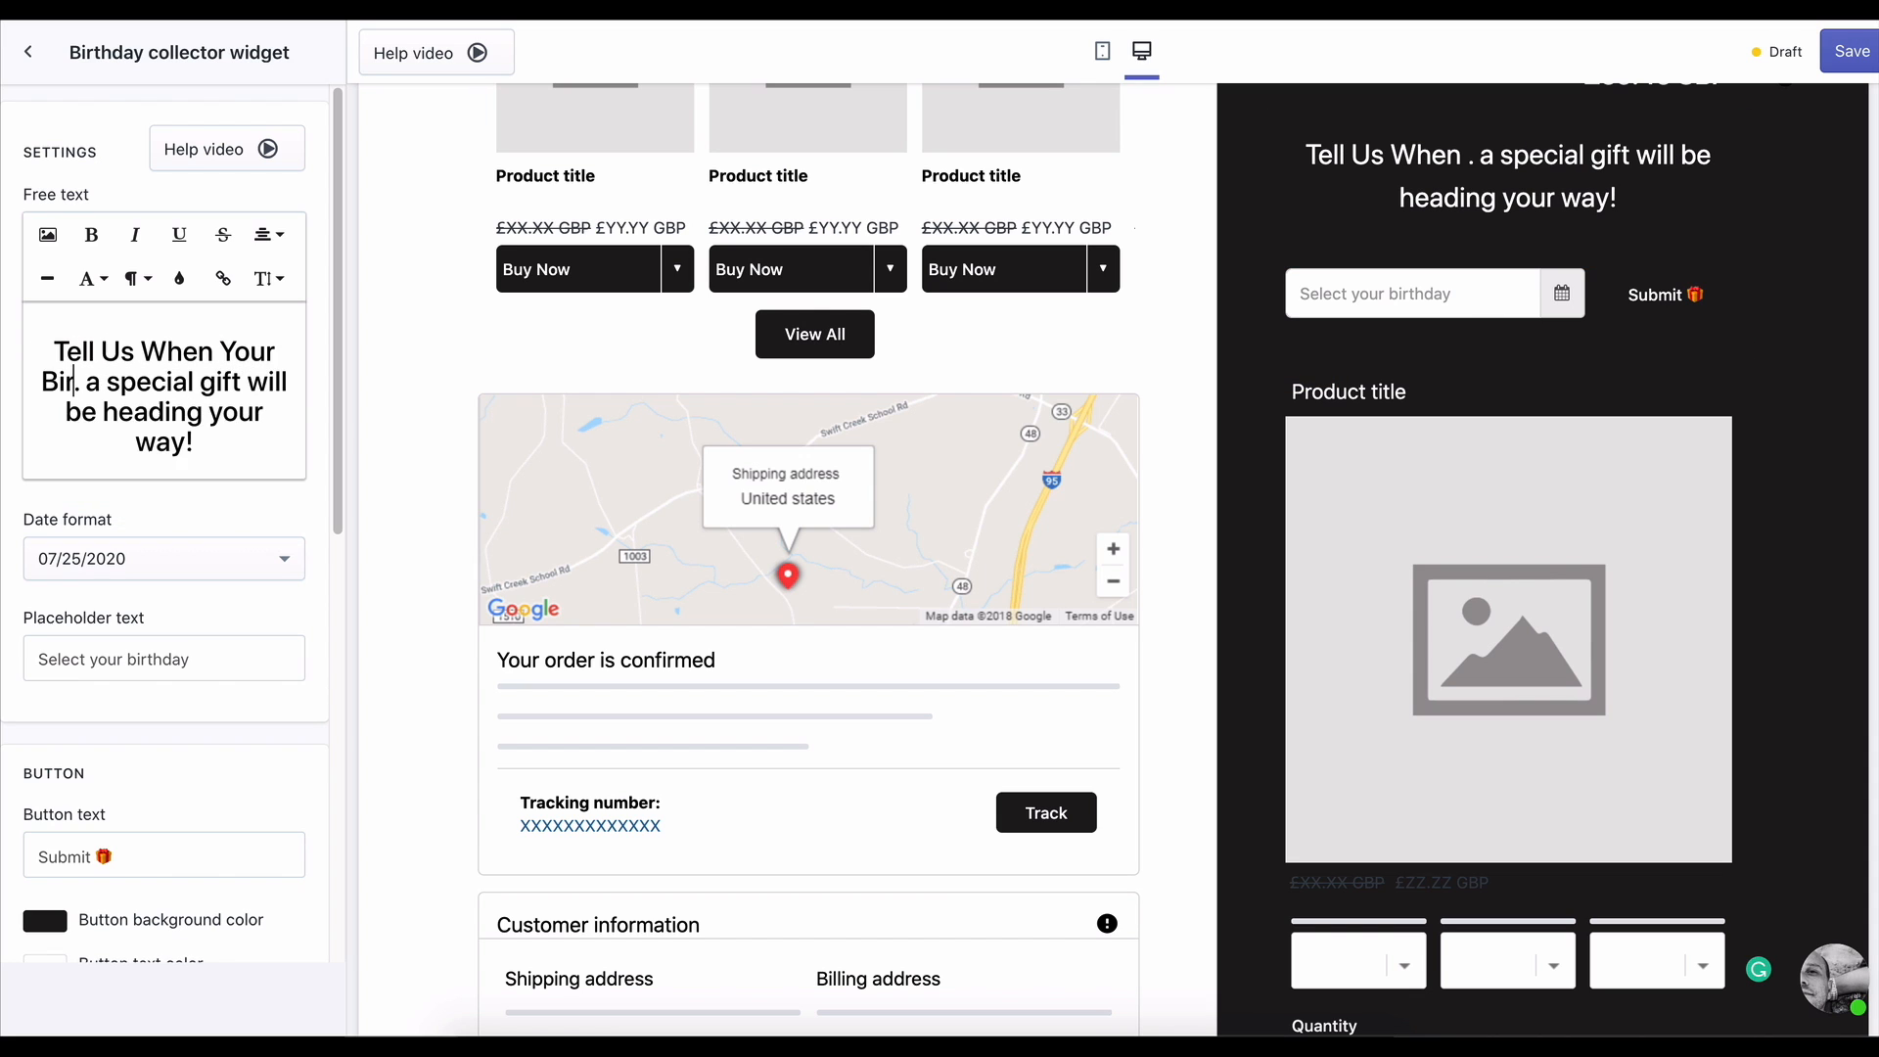
pyautogui.moveTo(225, 443); pyautogui.dragTo(181, 384)
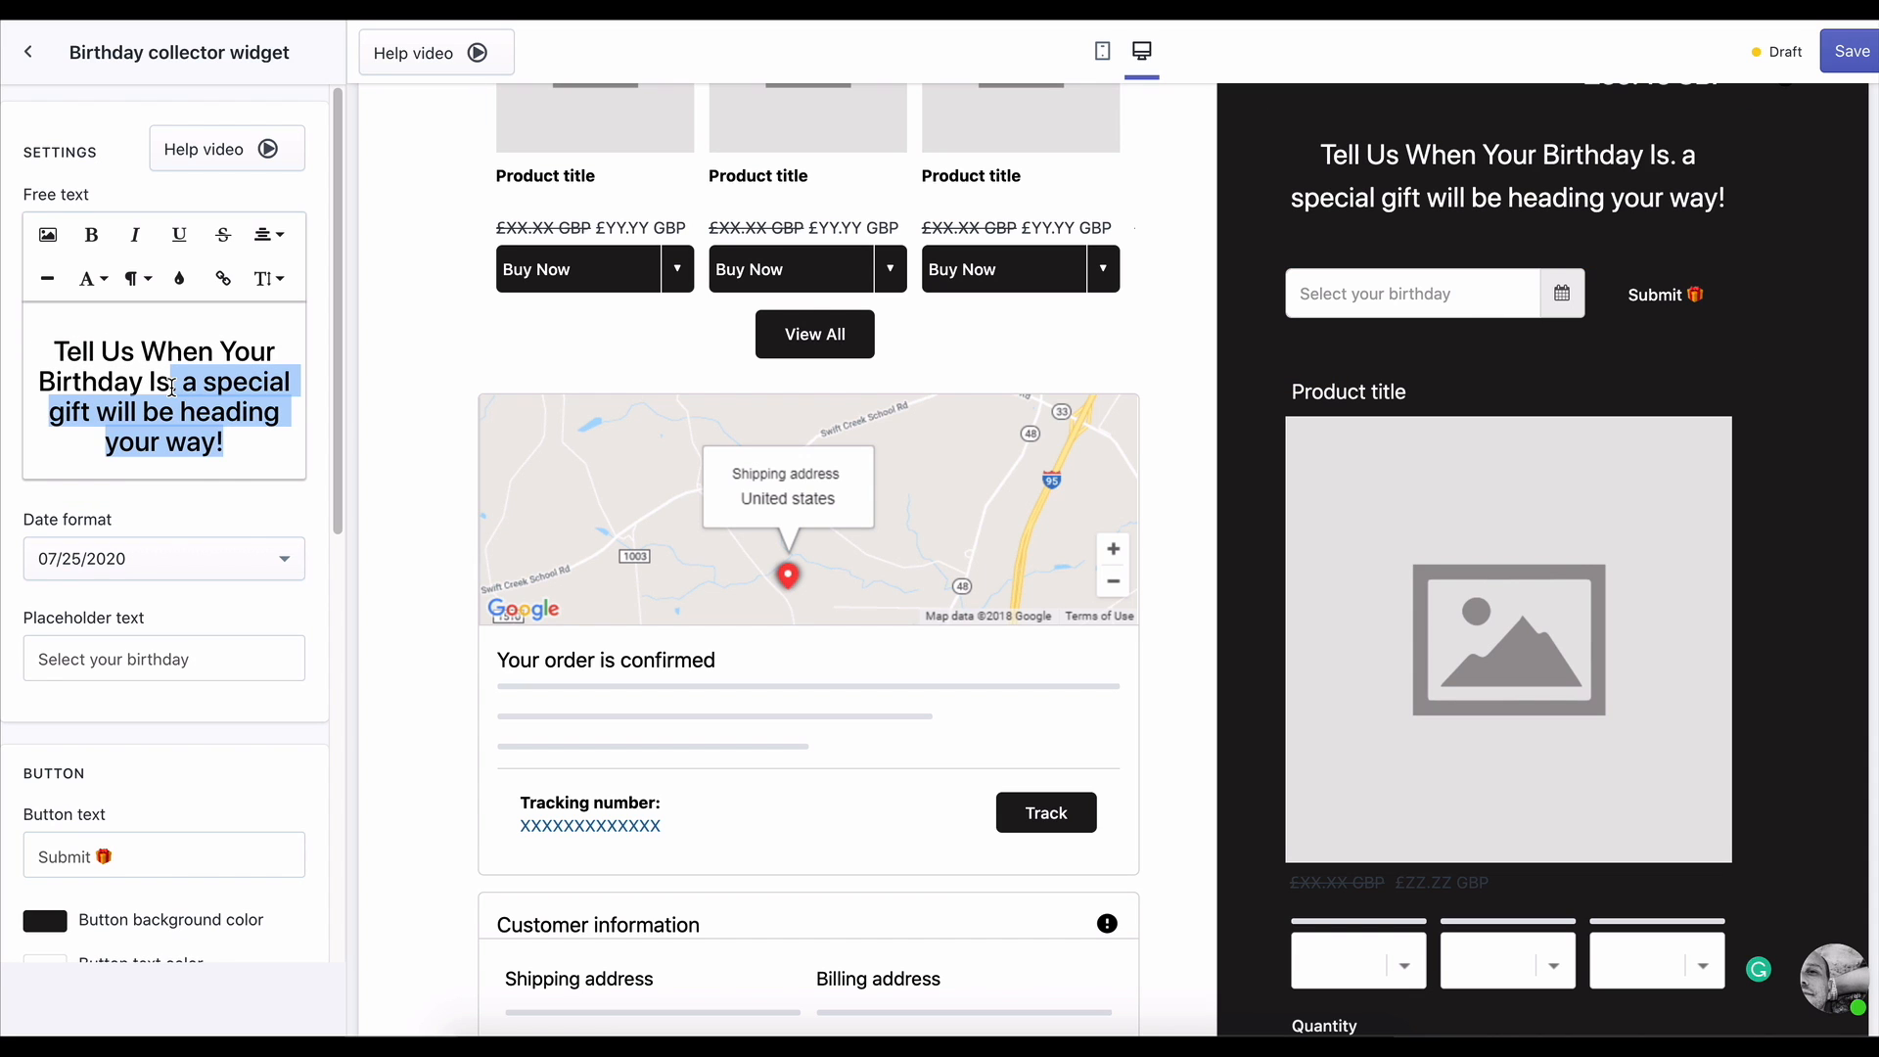
pyautogui.press('BackSpace')
pyautogui.write('To Get Your Bir')
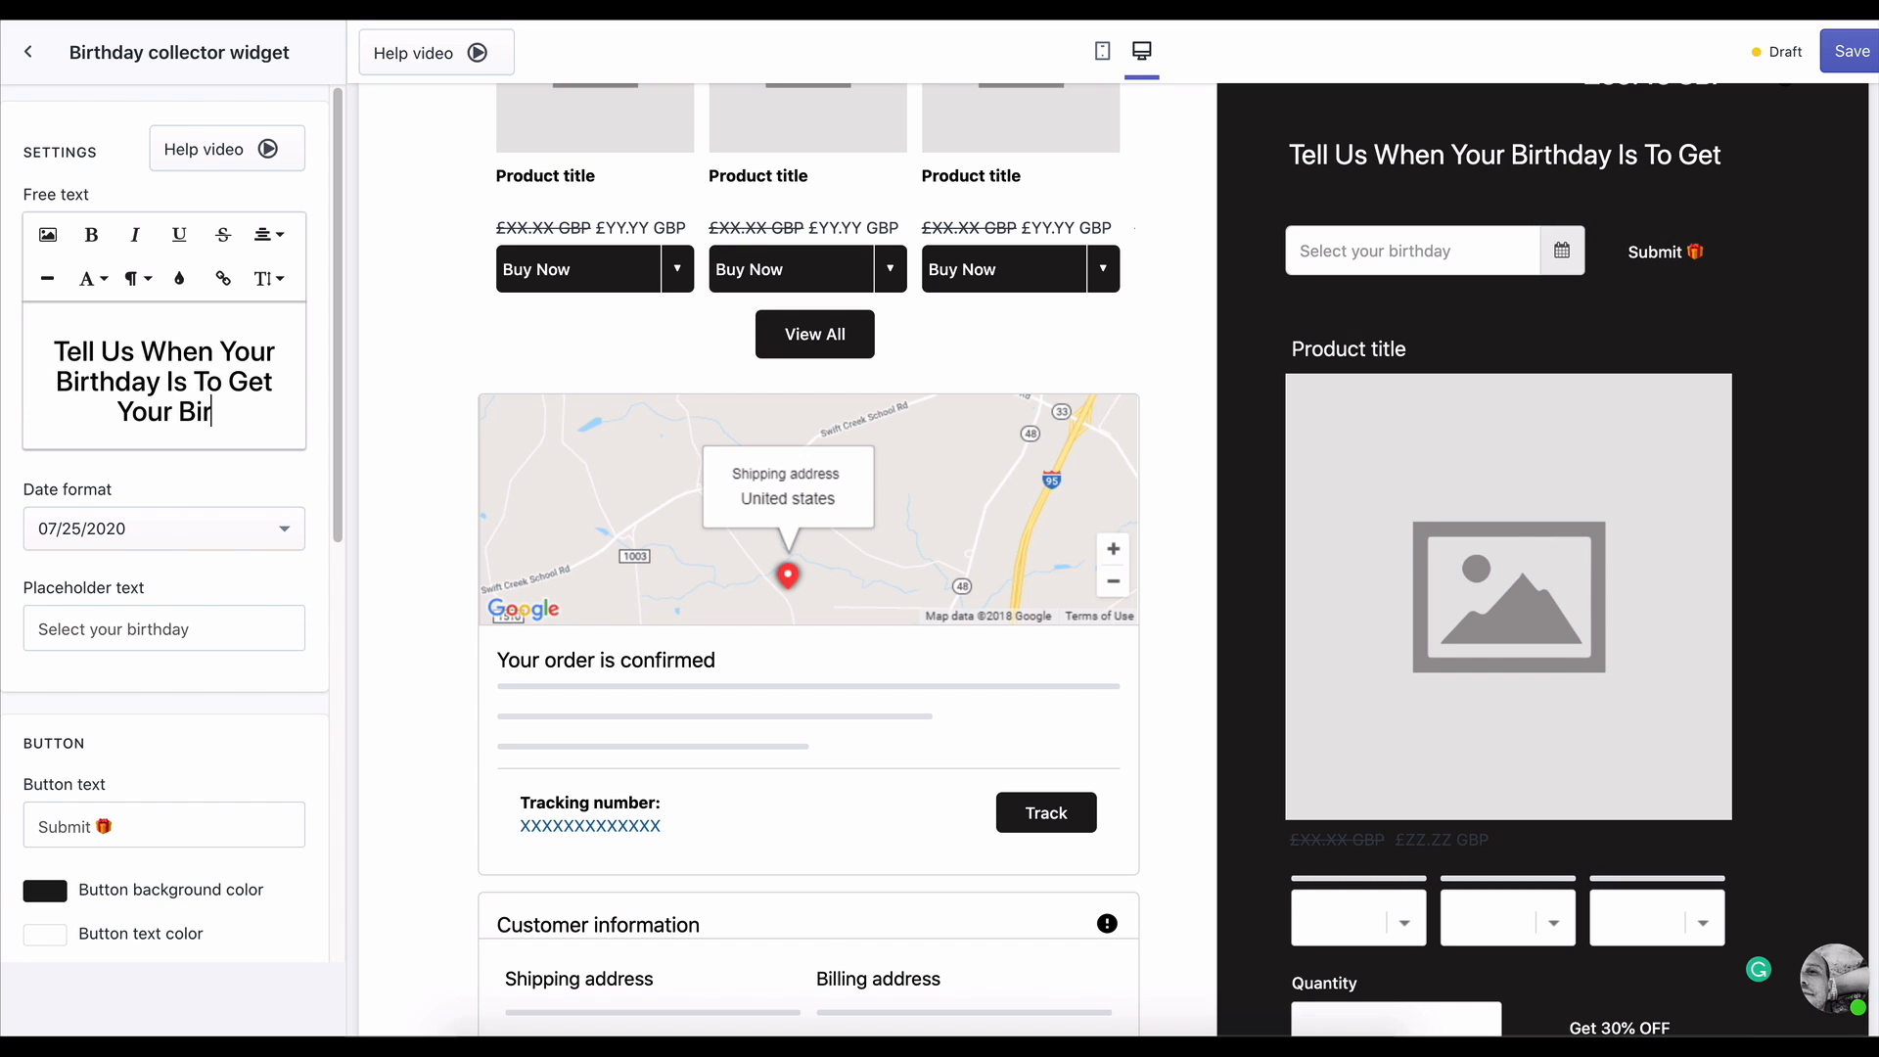
pyautogui.write('thday Gift From Us!')
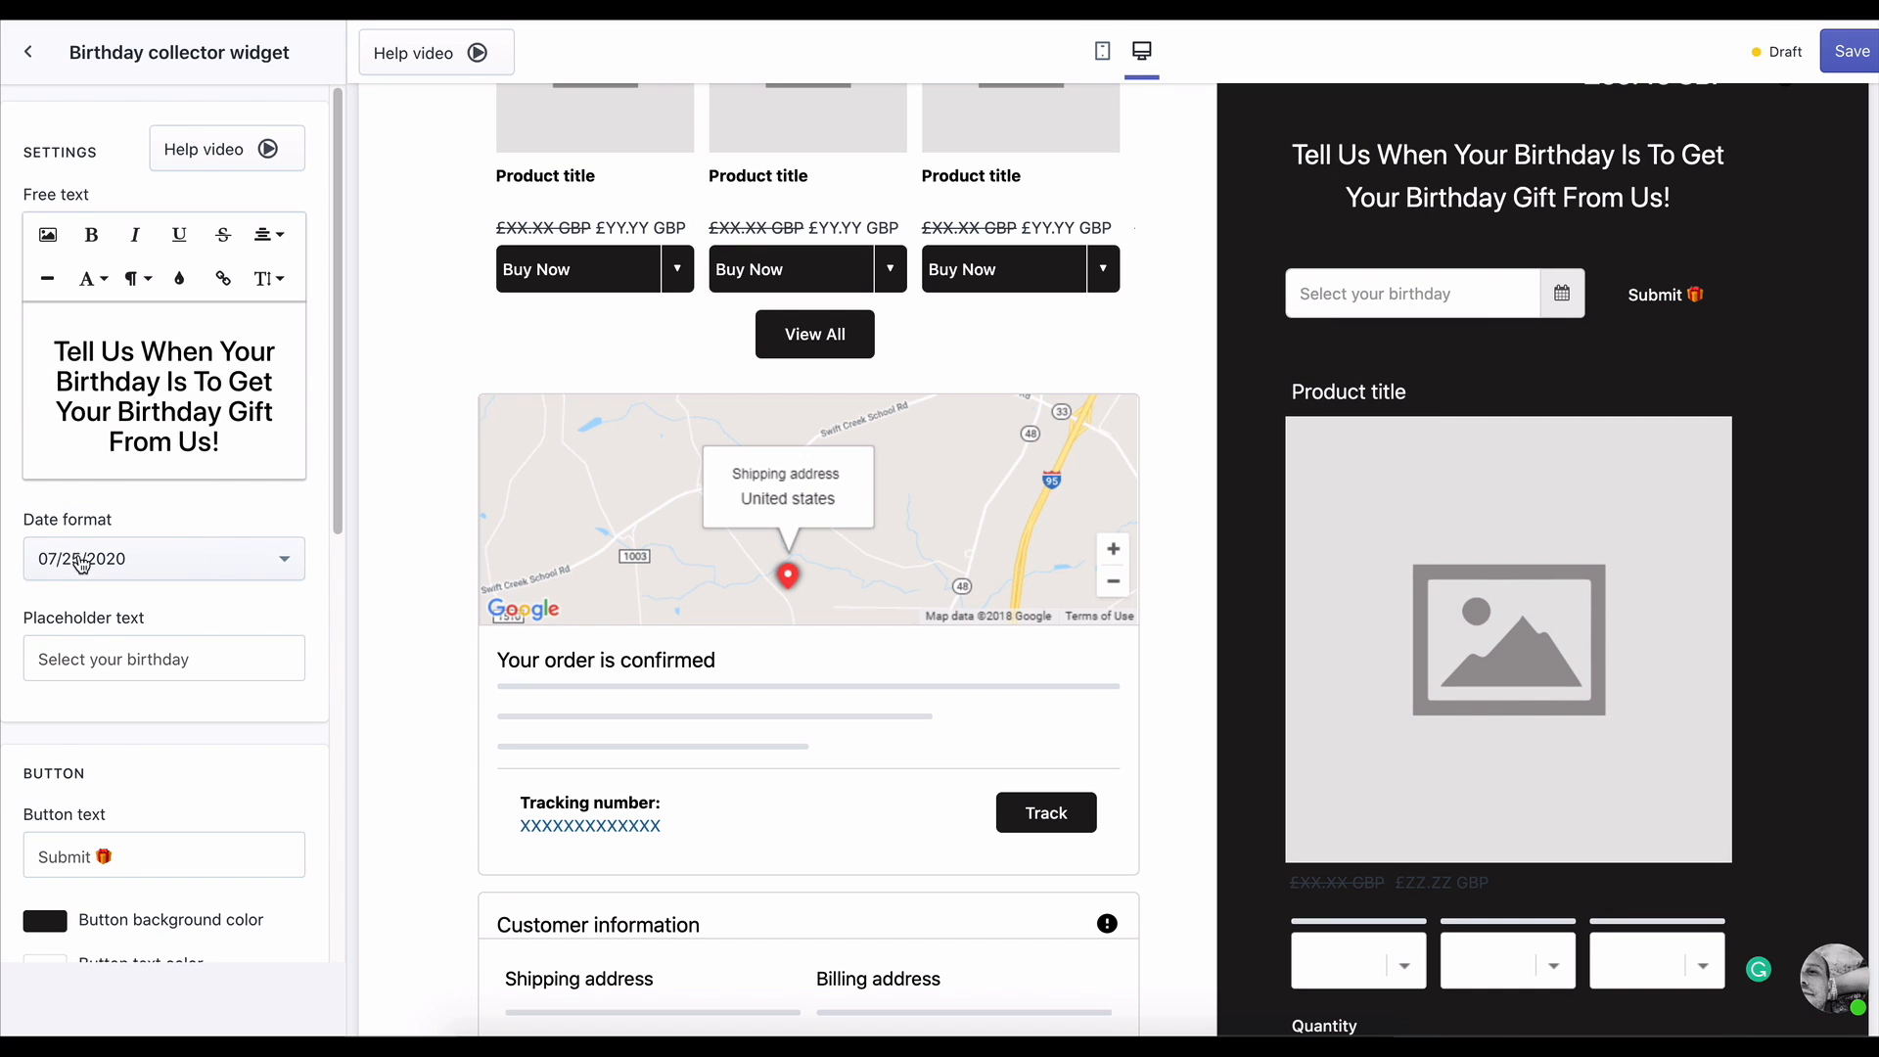
# - Set the birthday collector's date format to 25/07/2020 and its placeholder text to DOB
pyautogui.click(82, 563)
pyautogui.click(117, 655)
pyautogui.tripleClick(180, 659)
pyautogui.write('DOB')
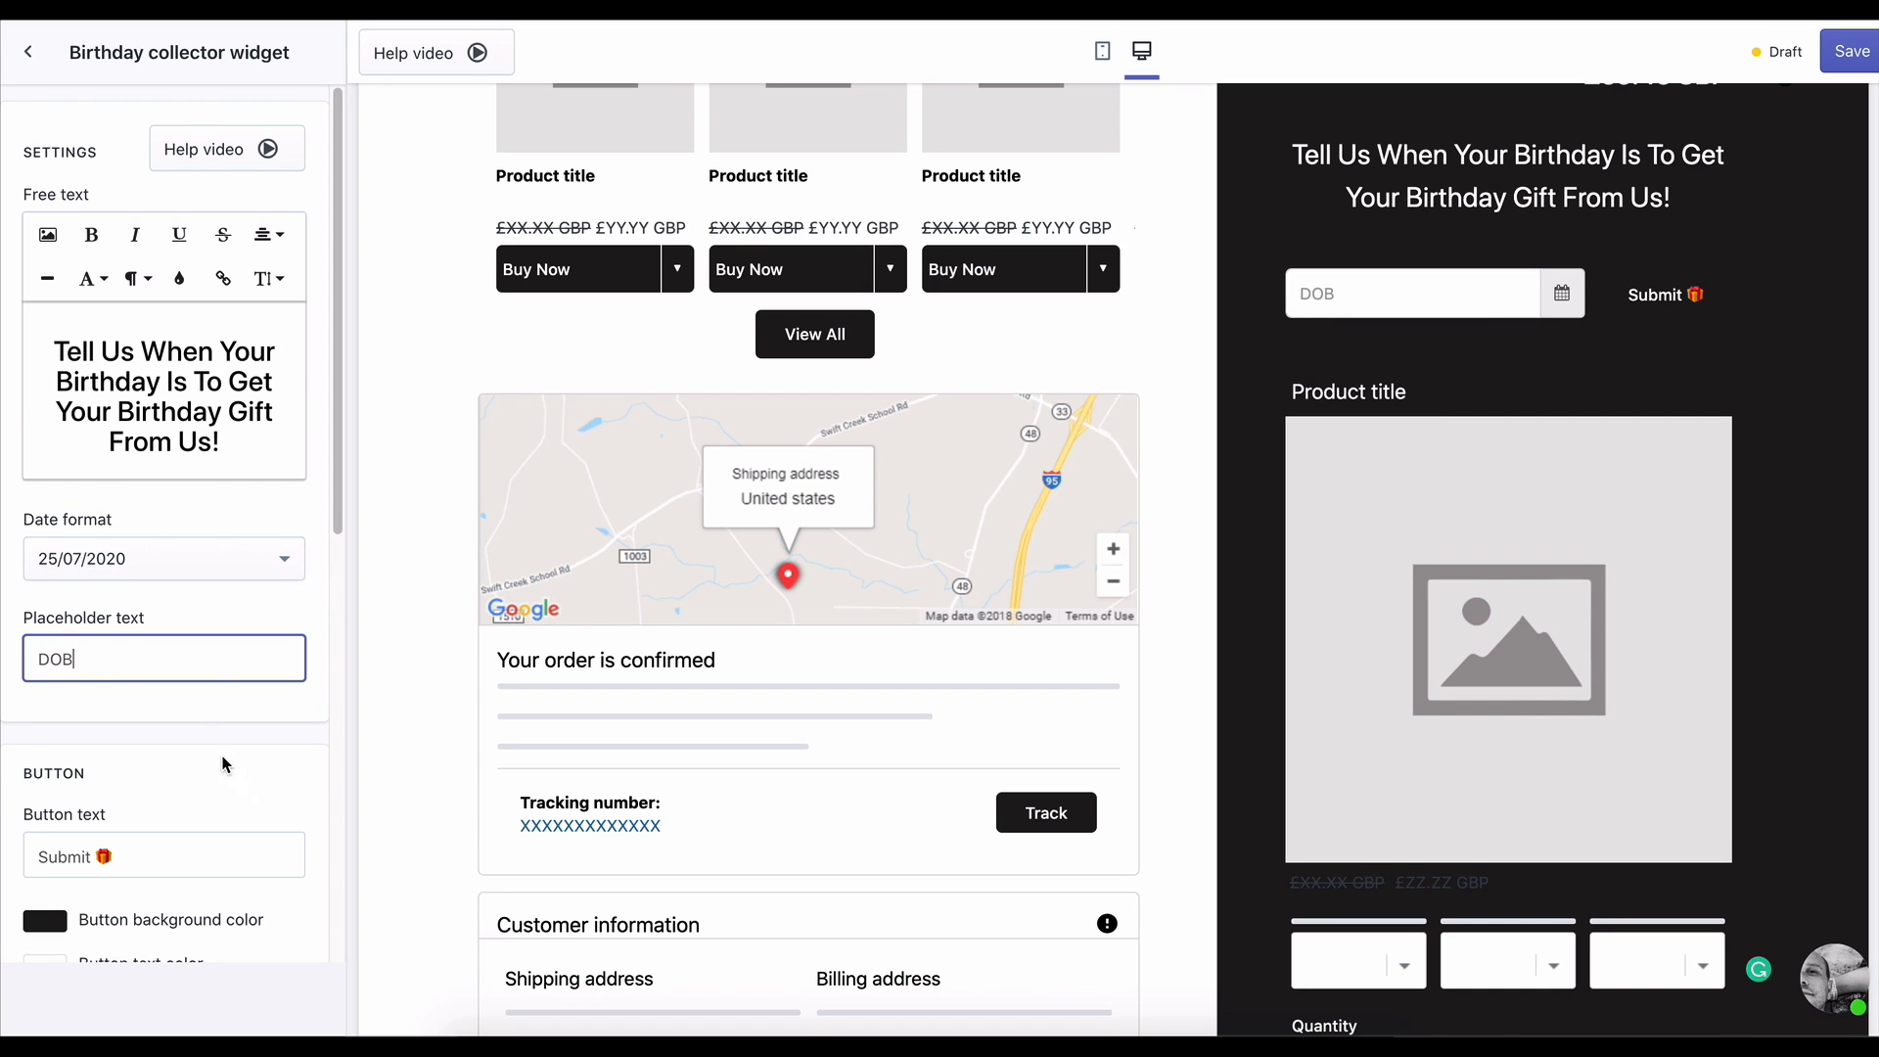
# - Set the birthday collector's button text to GO!
pyautogui.scroll(-4, 222, 764)
pyautogui.click(143, 472)
pyautogui.press('BackSpace')
pyautogui.write('gift')
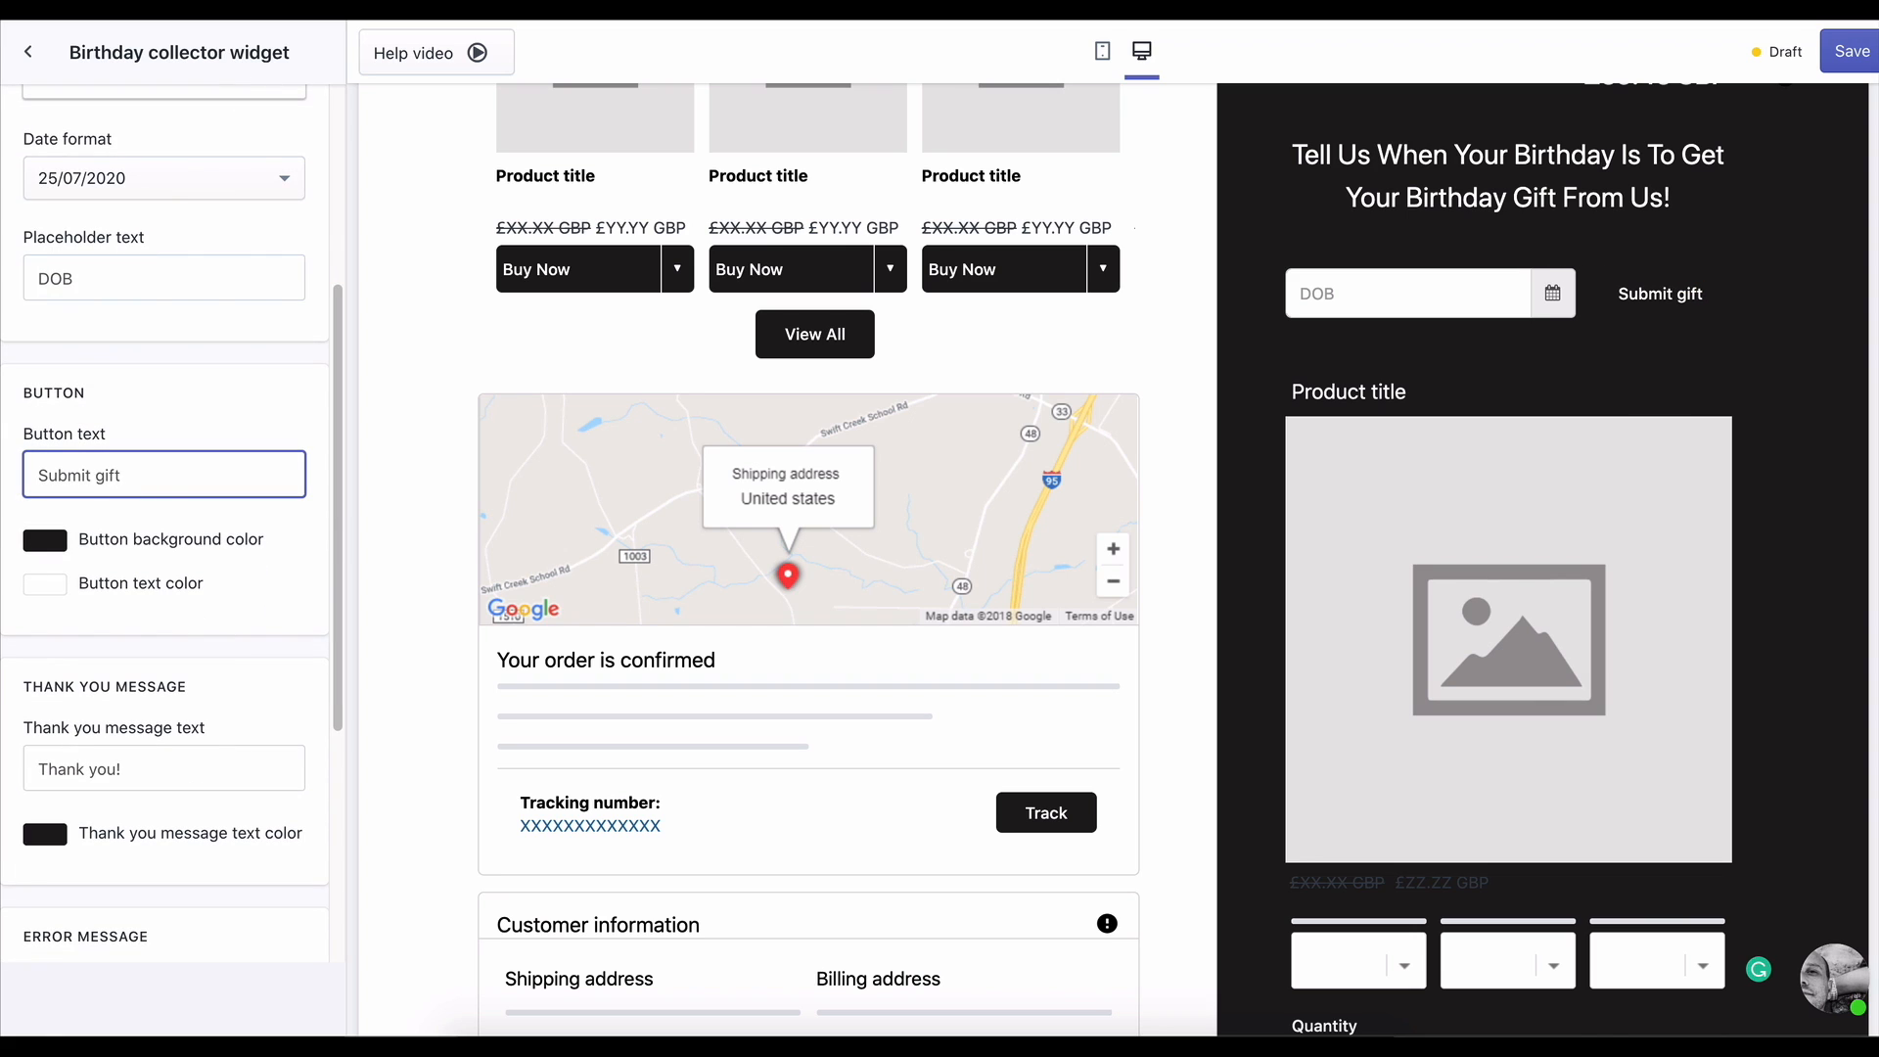
pyautogui.press('super+z')
pyautogui.click(145, 279)
pyautogui.click(159, 477)
pyautogui.press('BackSpace')
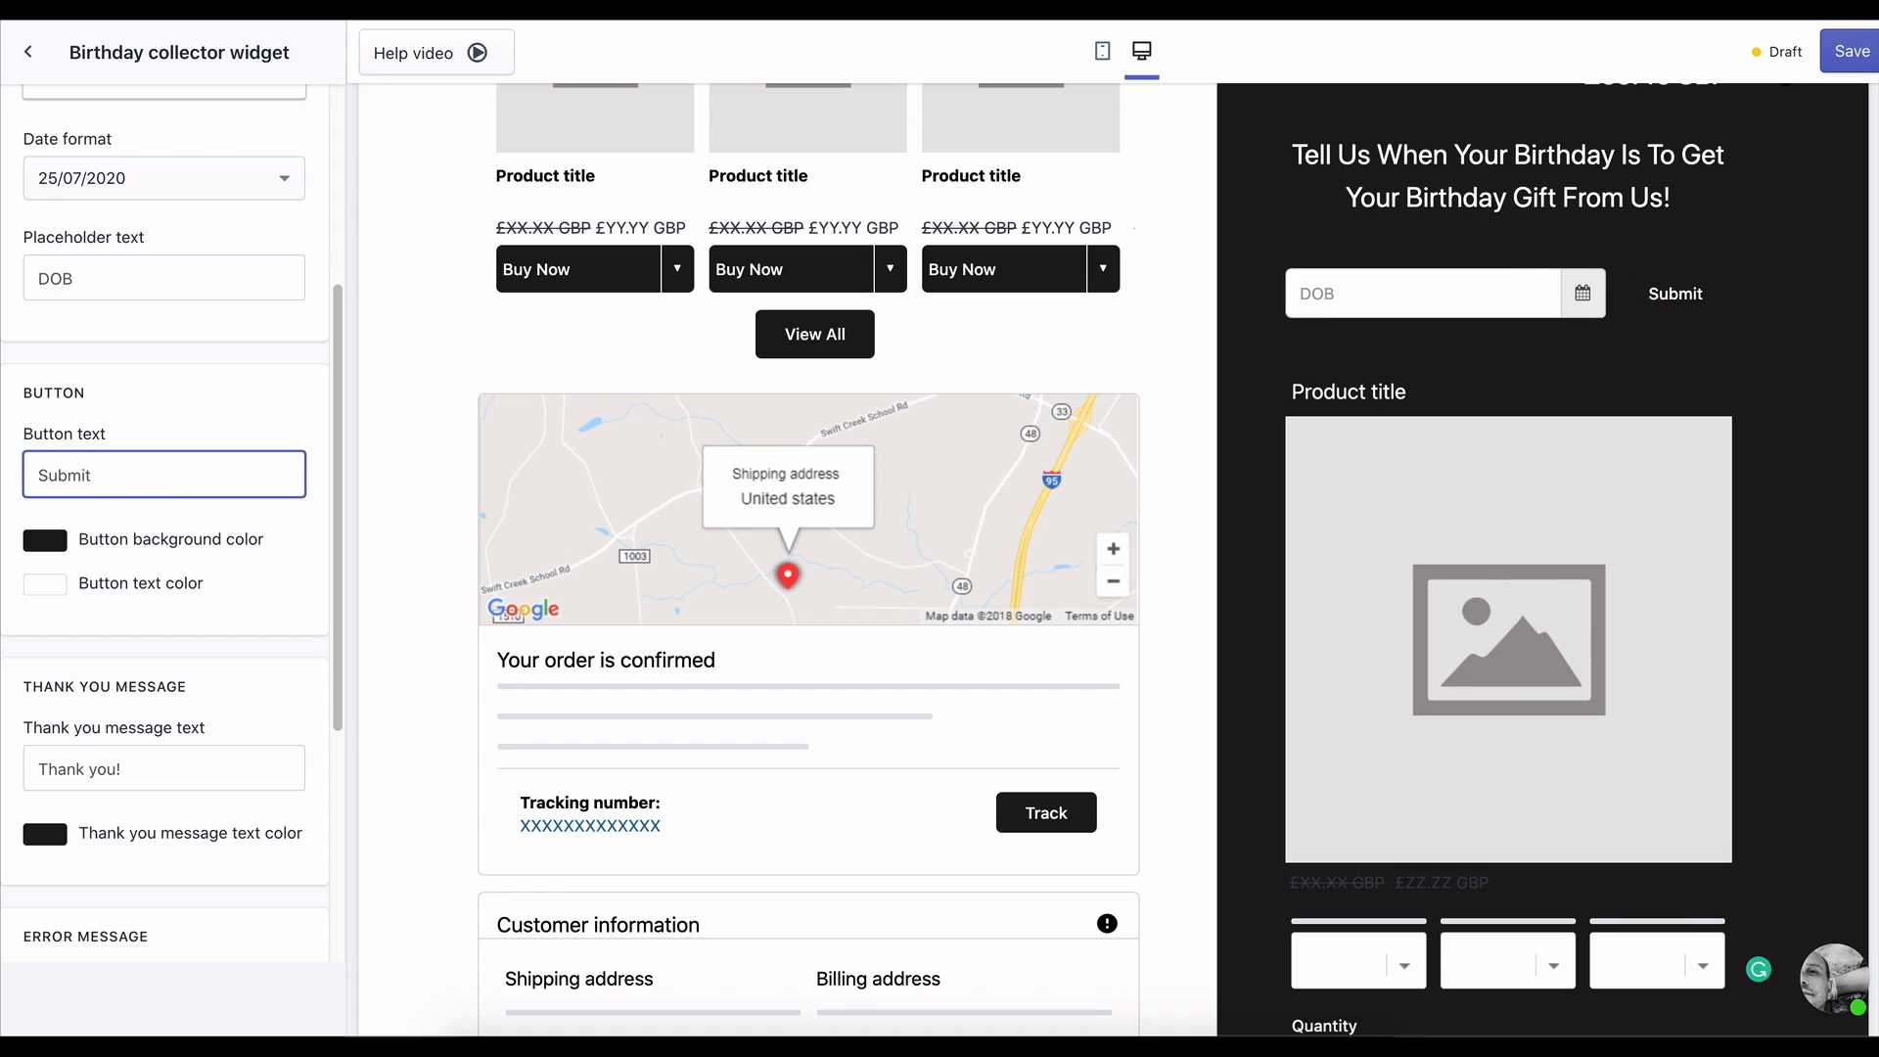
pyautogui.press('super+a')
pyautogui.write('GO!')
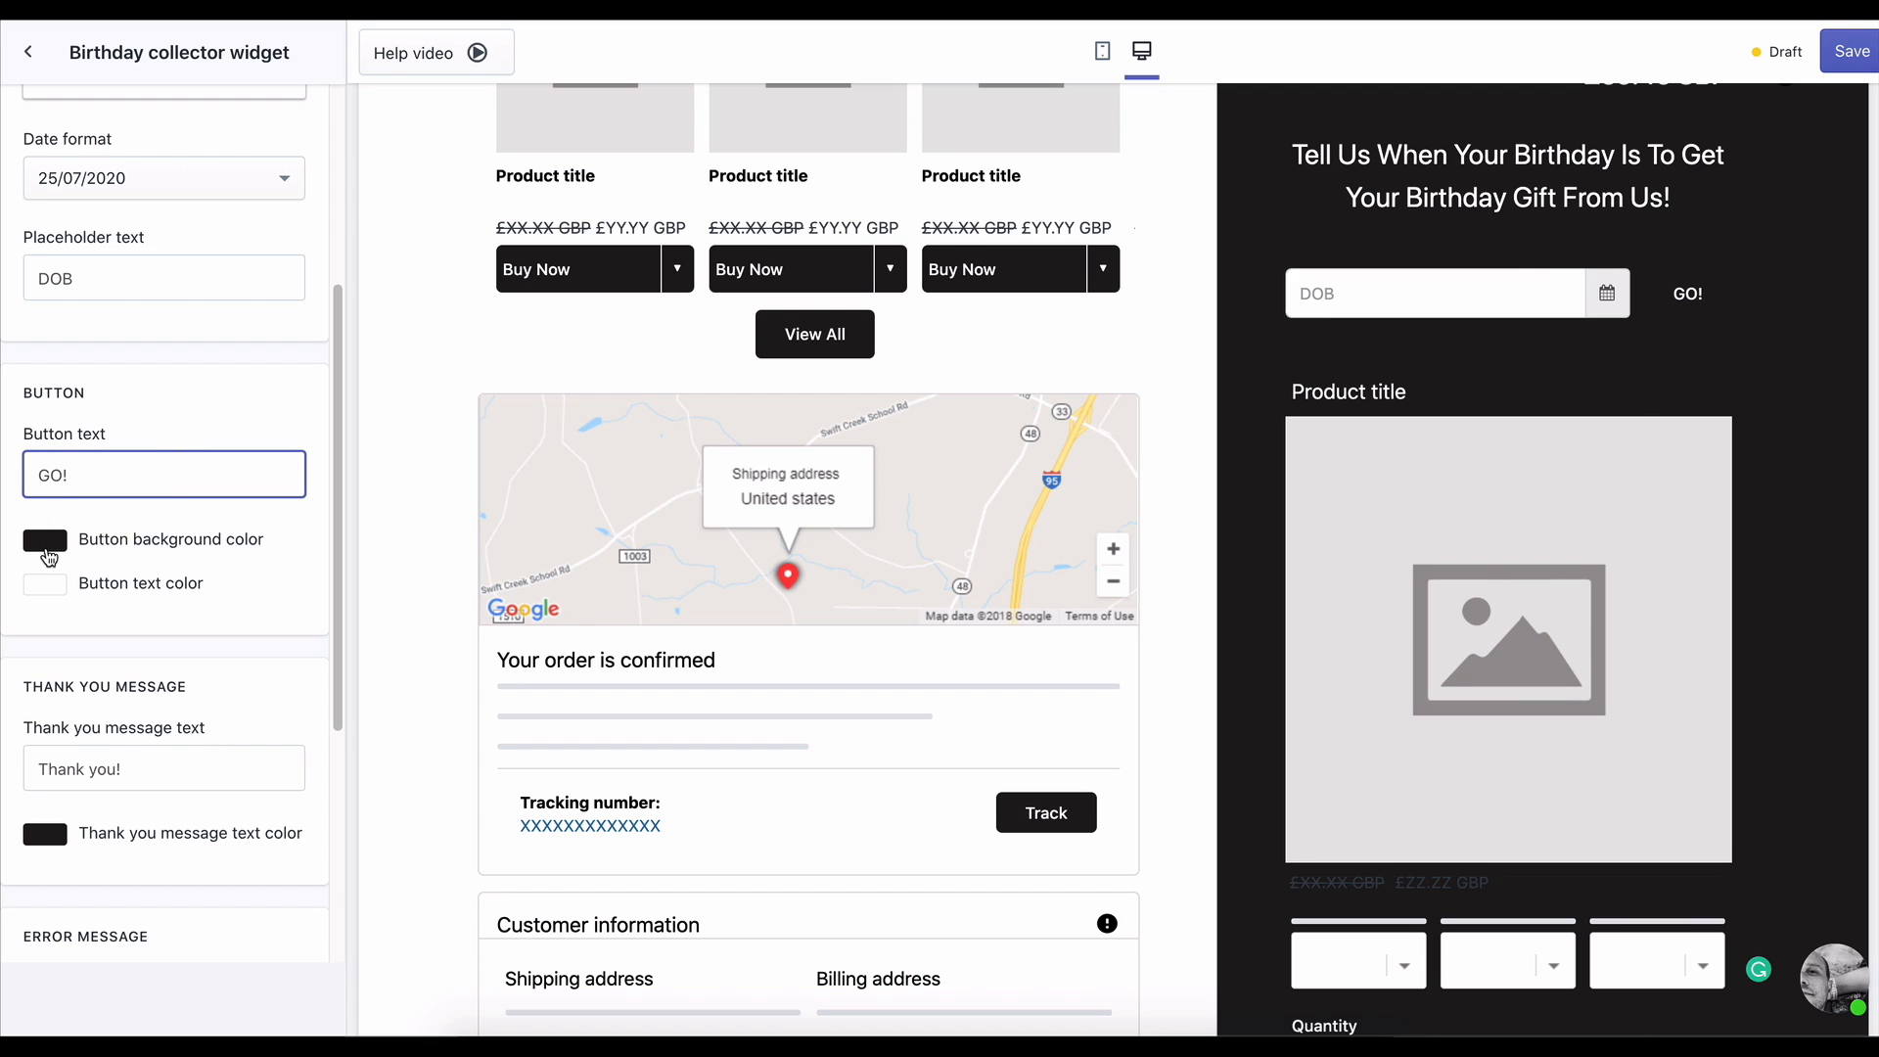
# - Give the birthday collector's button a near-white background and dark text in RGB(27, 27, 27)
pyautogui.click(45, 586)
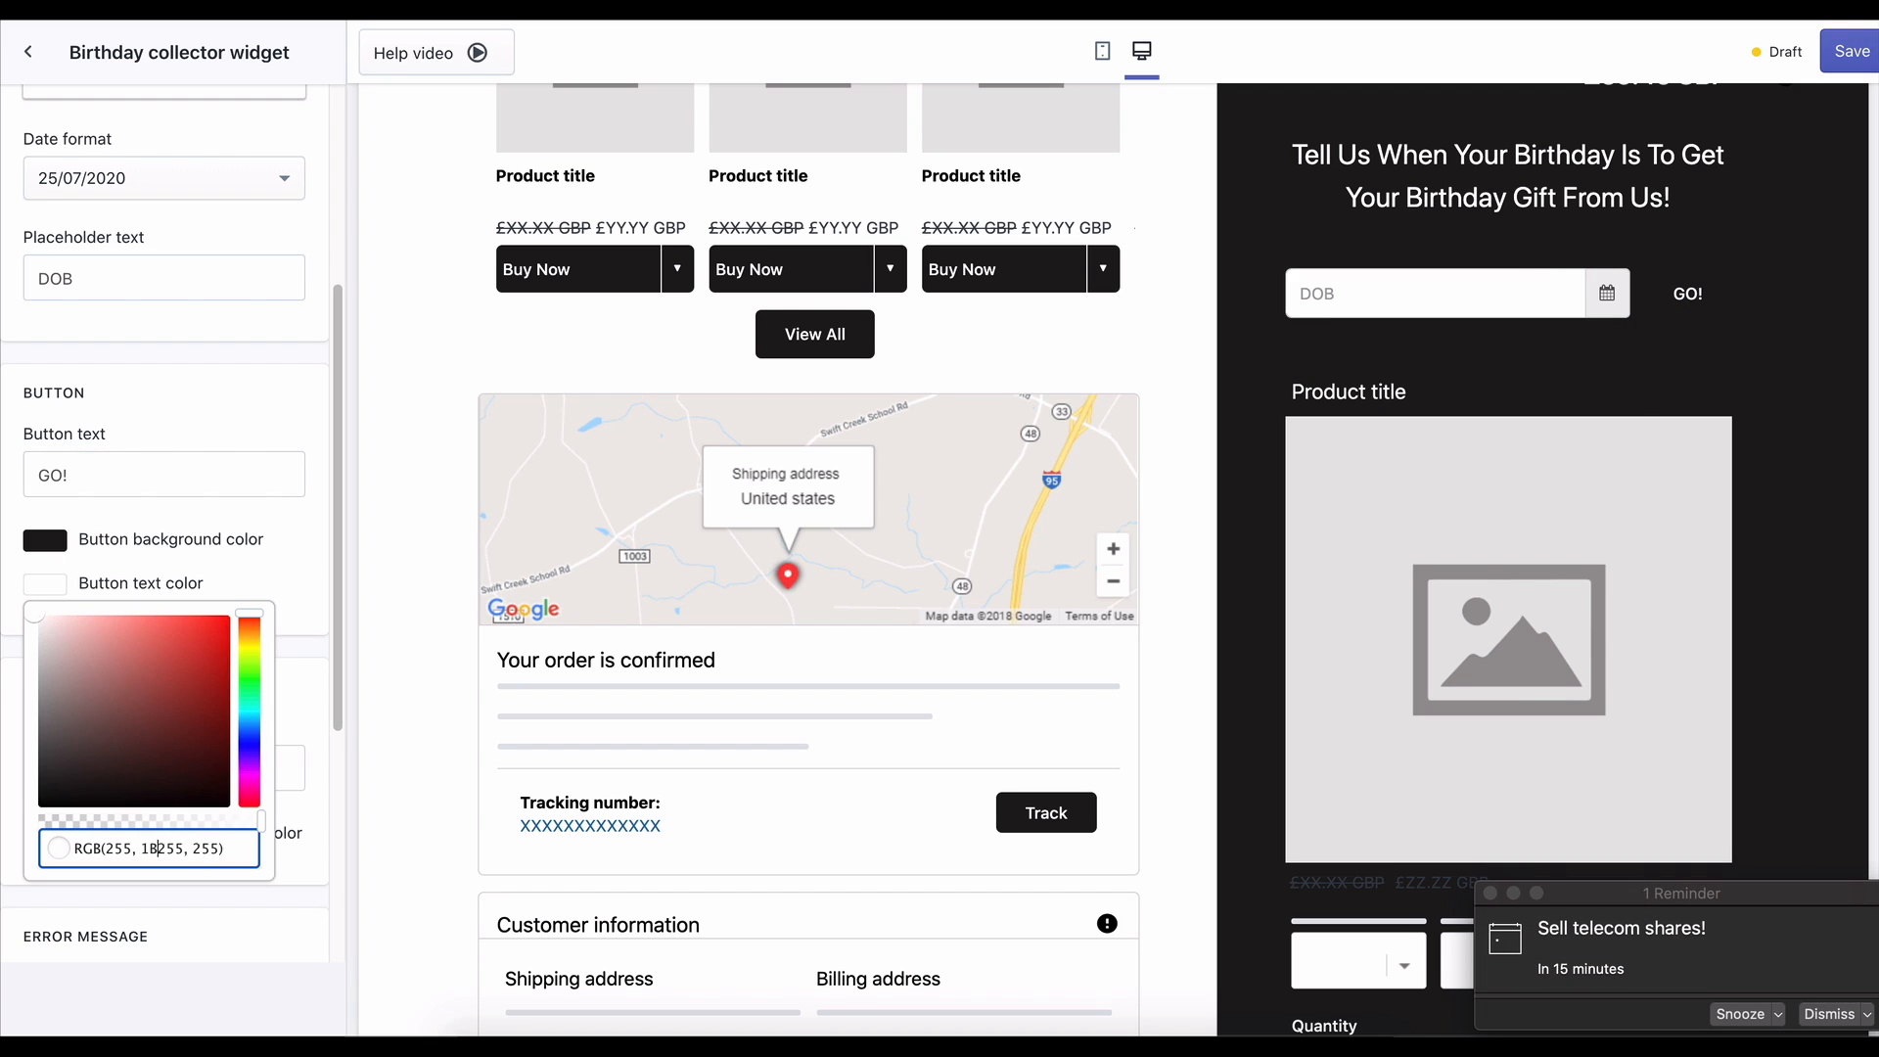
pyautogui.click(41, 543)
pyautogui.moveTo(36, 742); pyautogui.dragTo(40, 571)
pyautogui.click(329, 540)
pyautogui.click(45, 585)
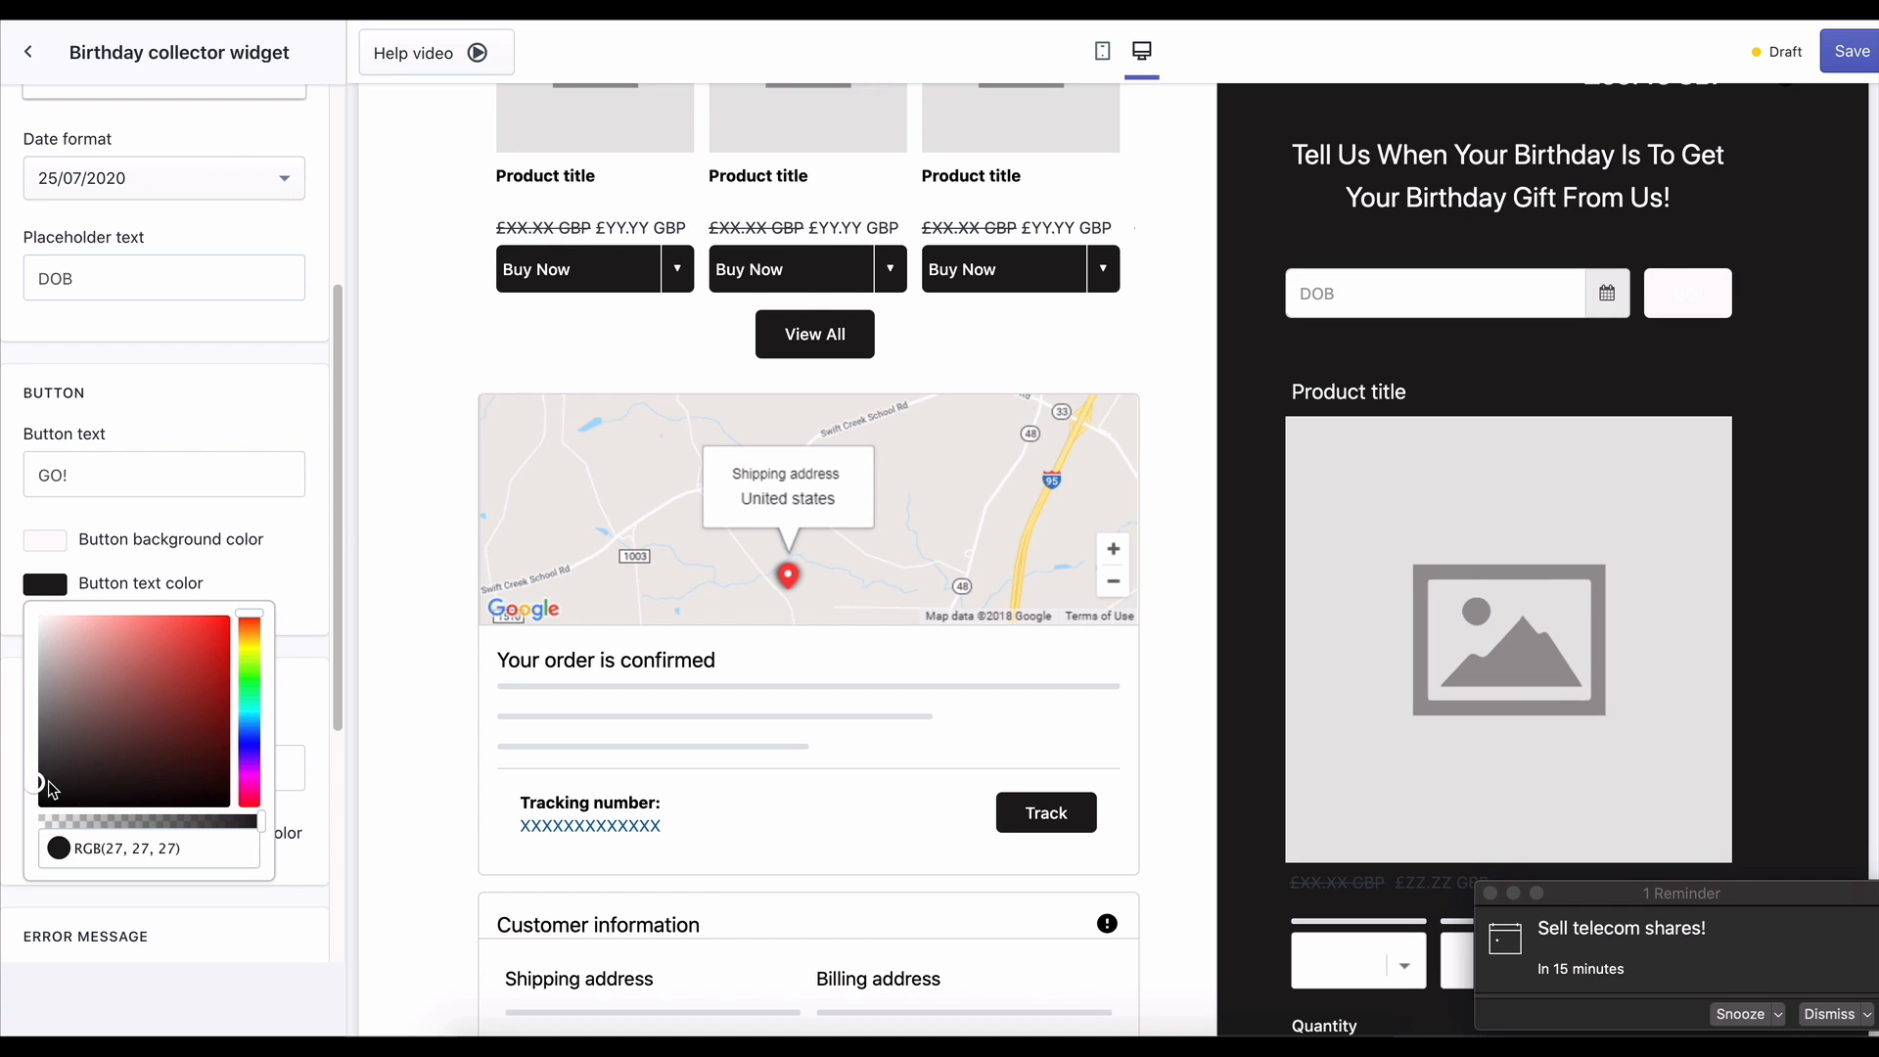
# - Set the birthday collector's thank you message to "We Got It!"
pyautogui.click(217, 769)
pyautogui.scroll(-3, 170, 486)
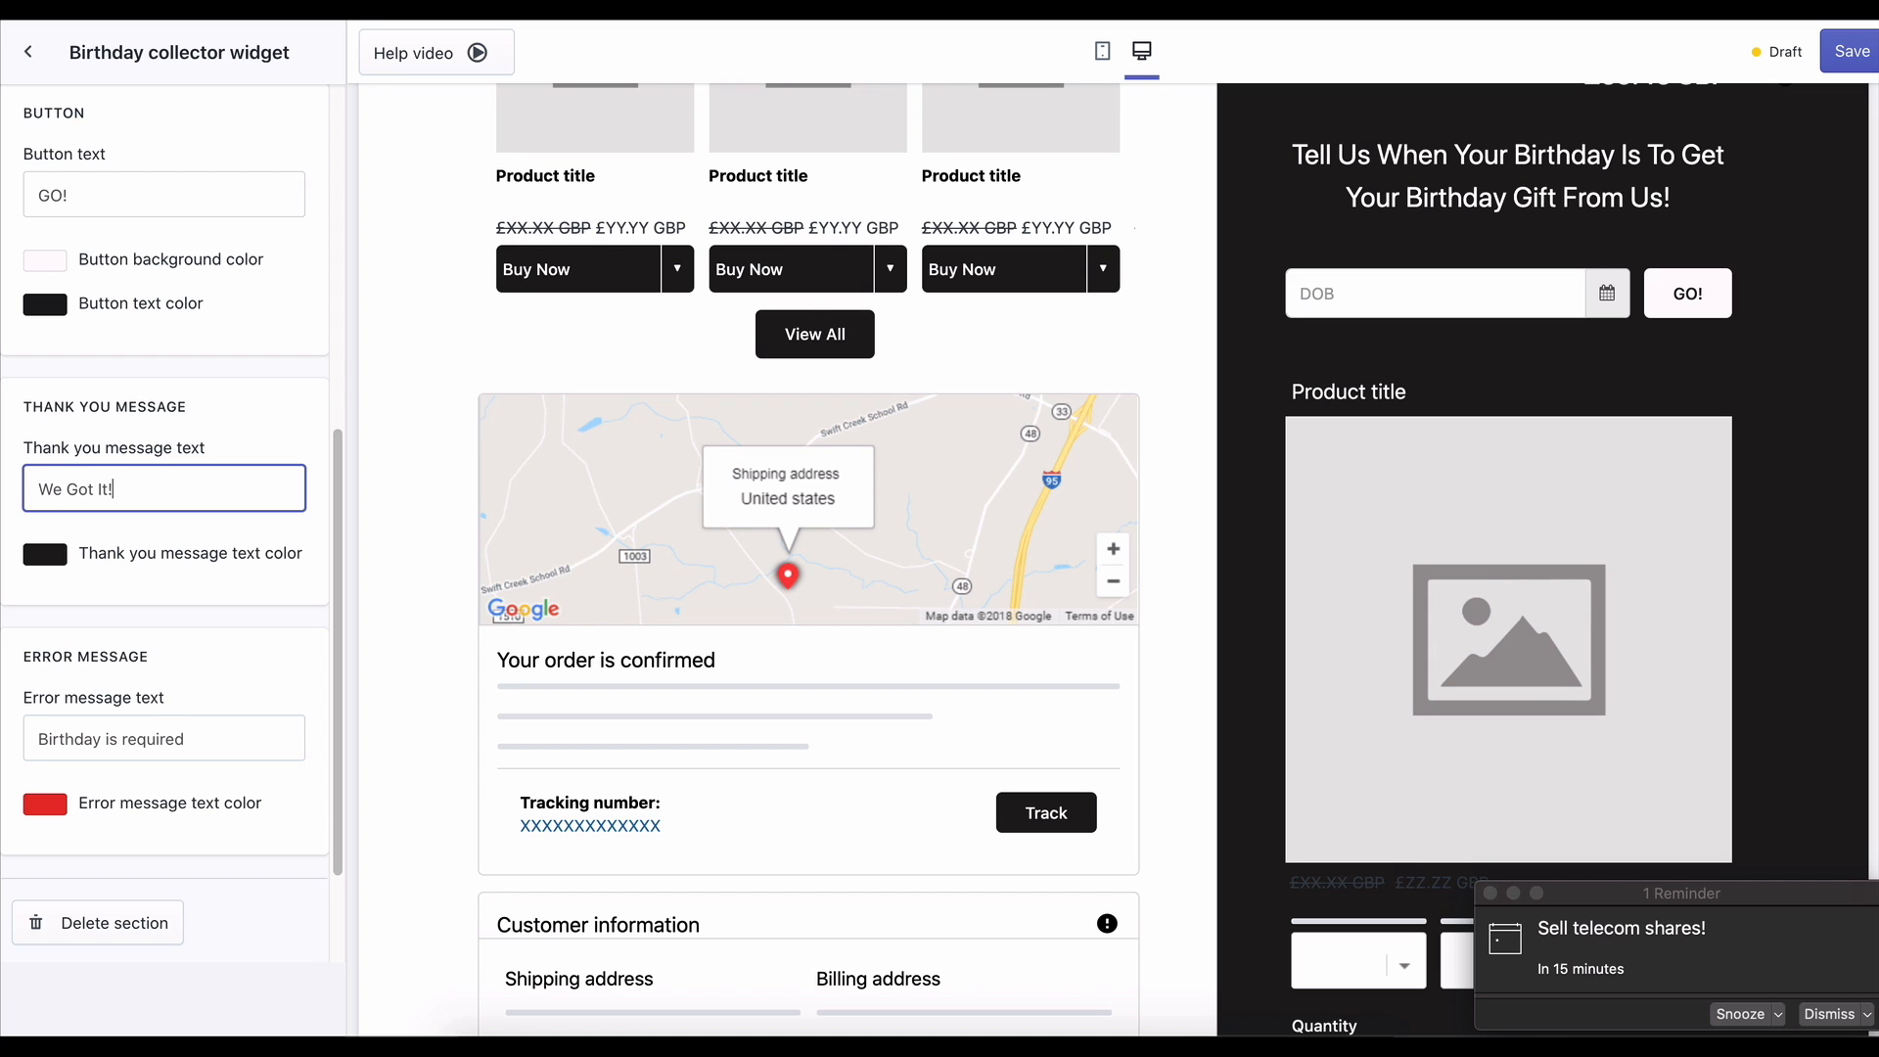
pyautogui.scroll(-2, 193, 585)
pyautogui.click(109, 576)
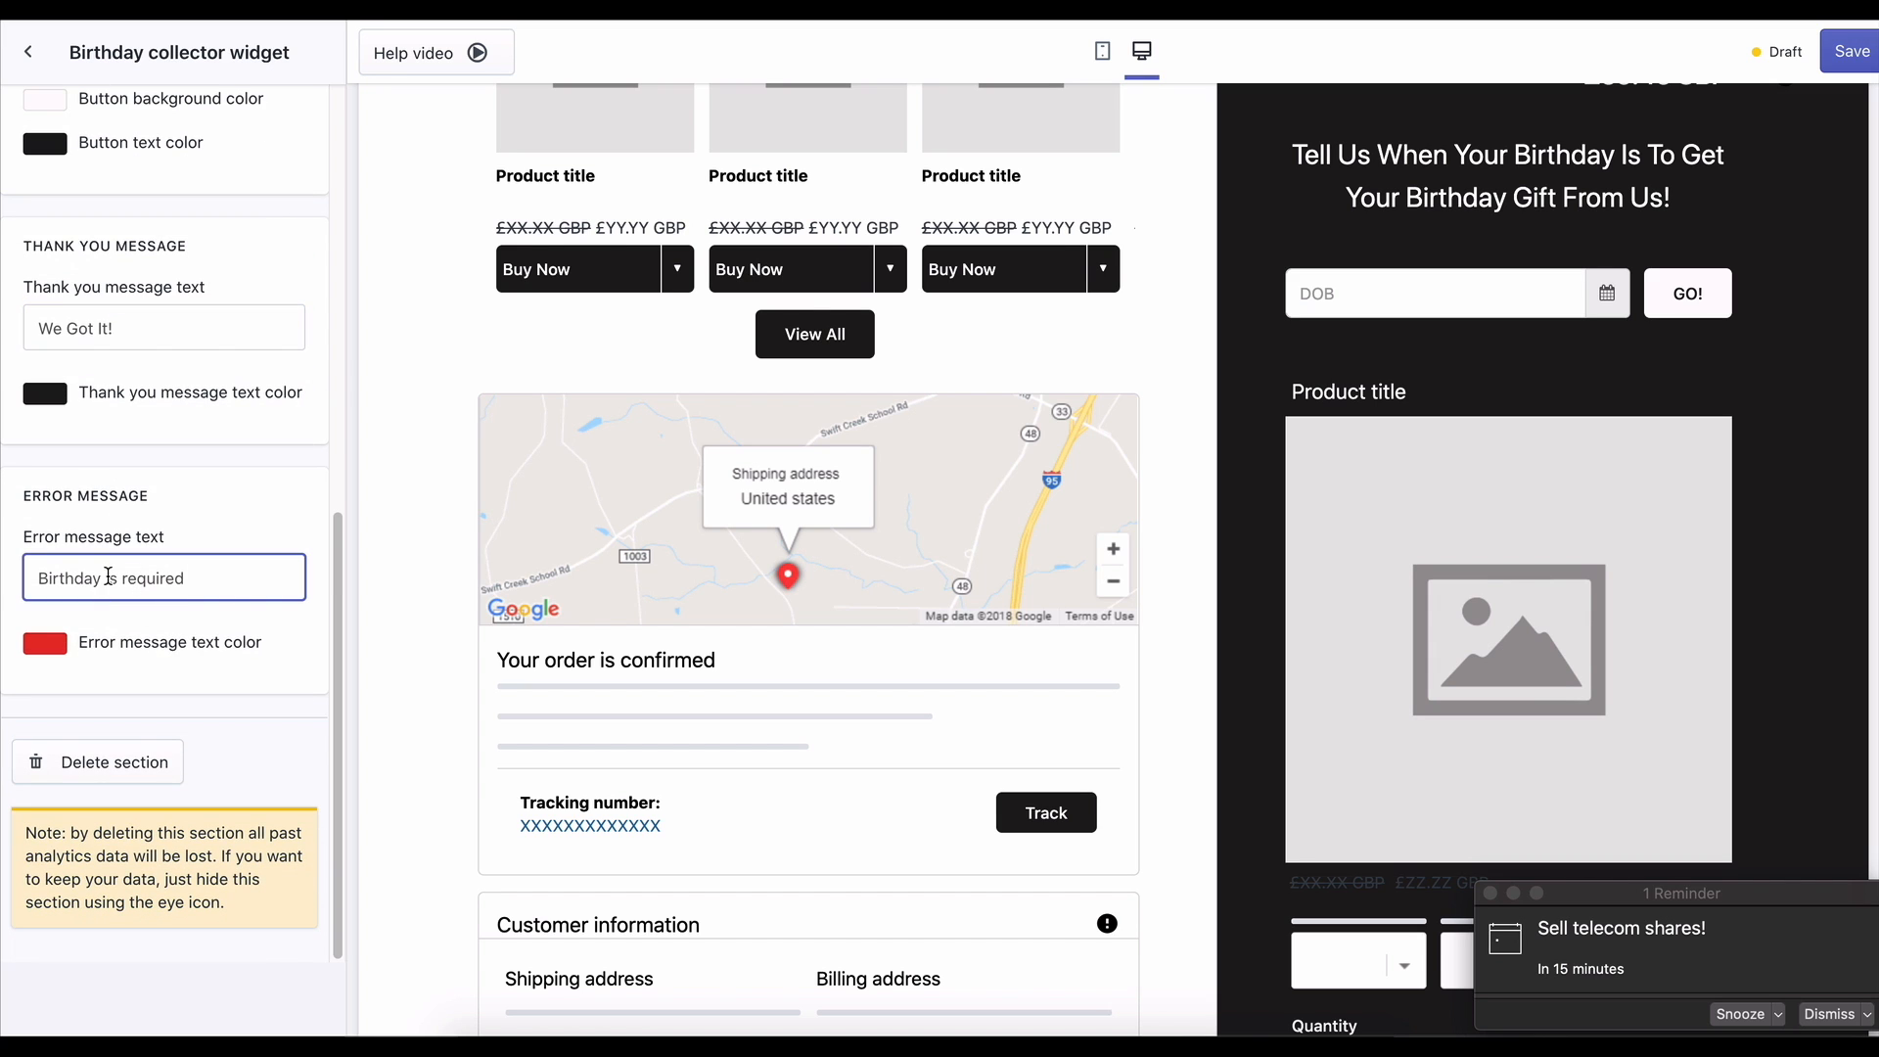
pyautogui.scroll(10, 186, 729)
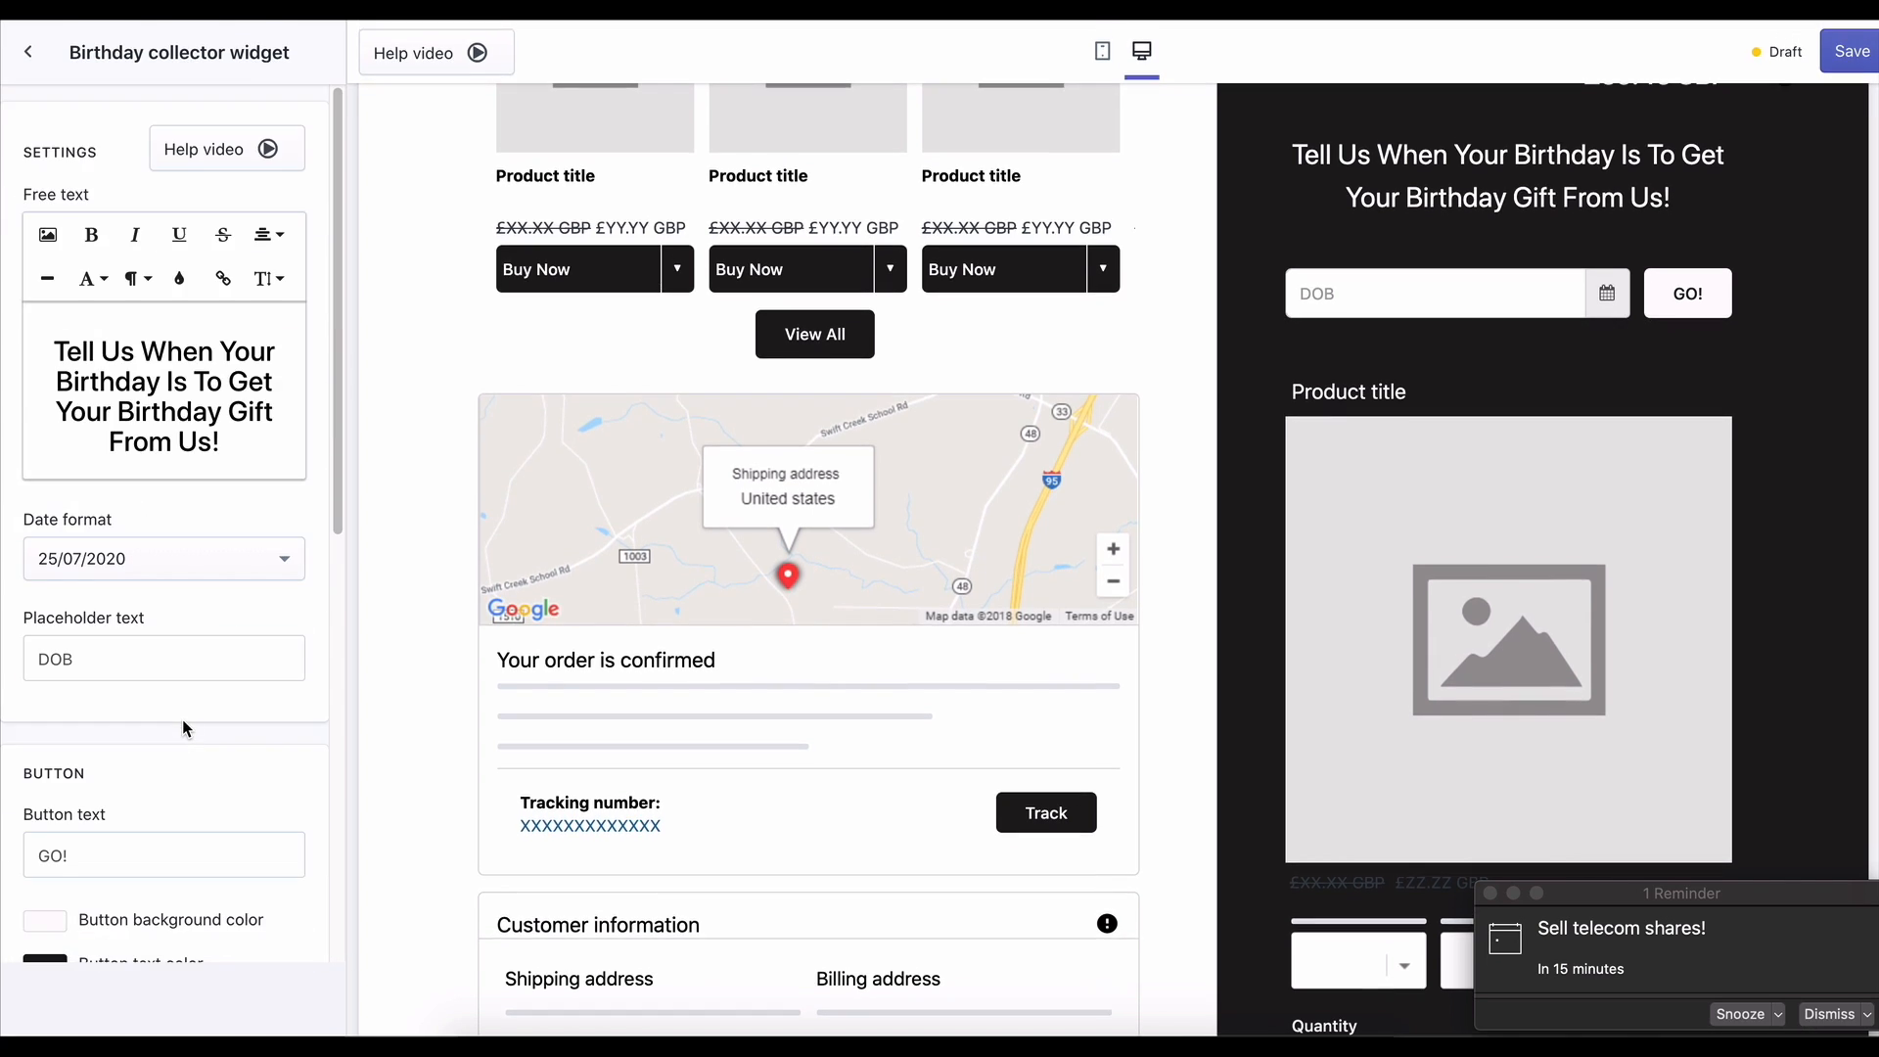
# - Leave the birthday collector, open the product upsell section and base its product on Shopify product recommendations
pyautogui.click(31, 58)
pyautogui.click(149, 292)
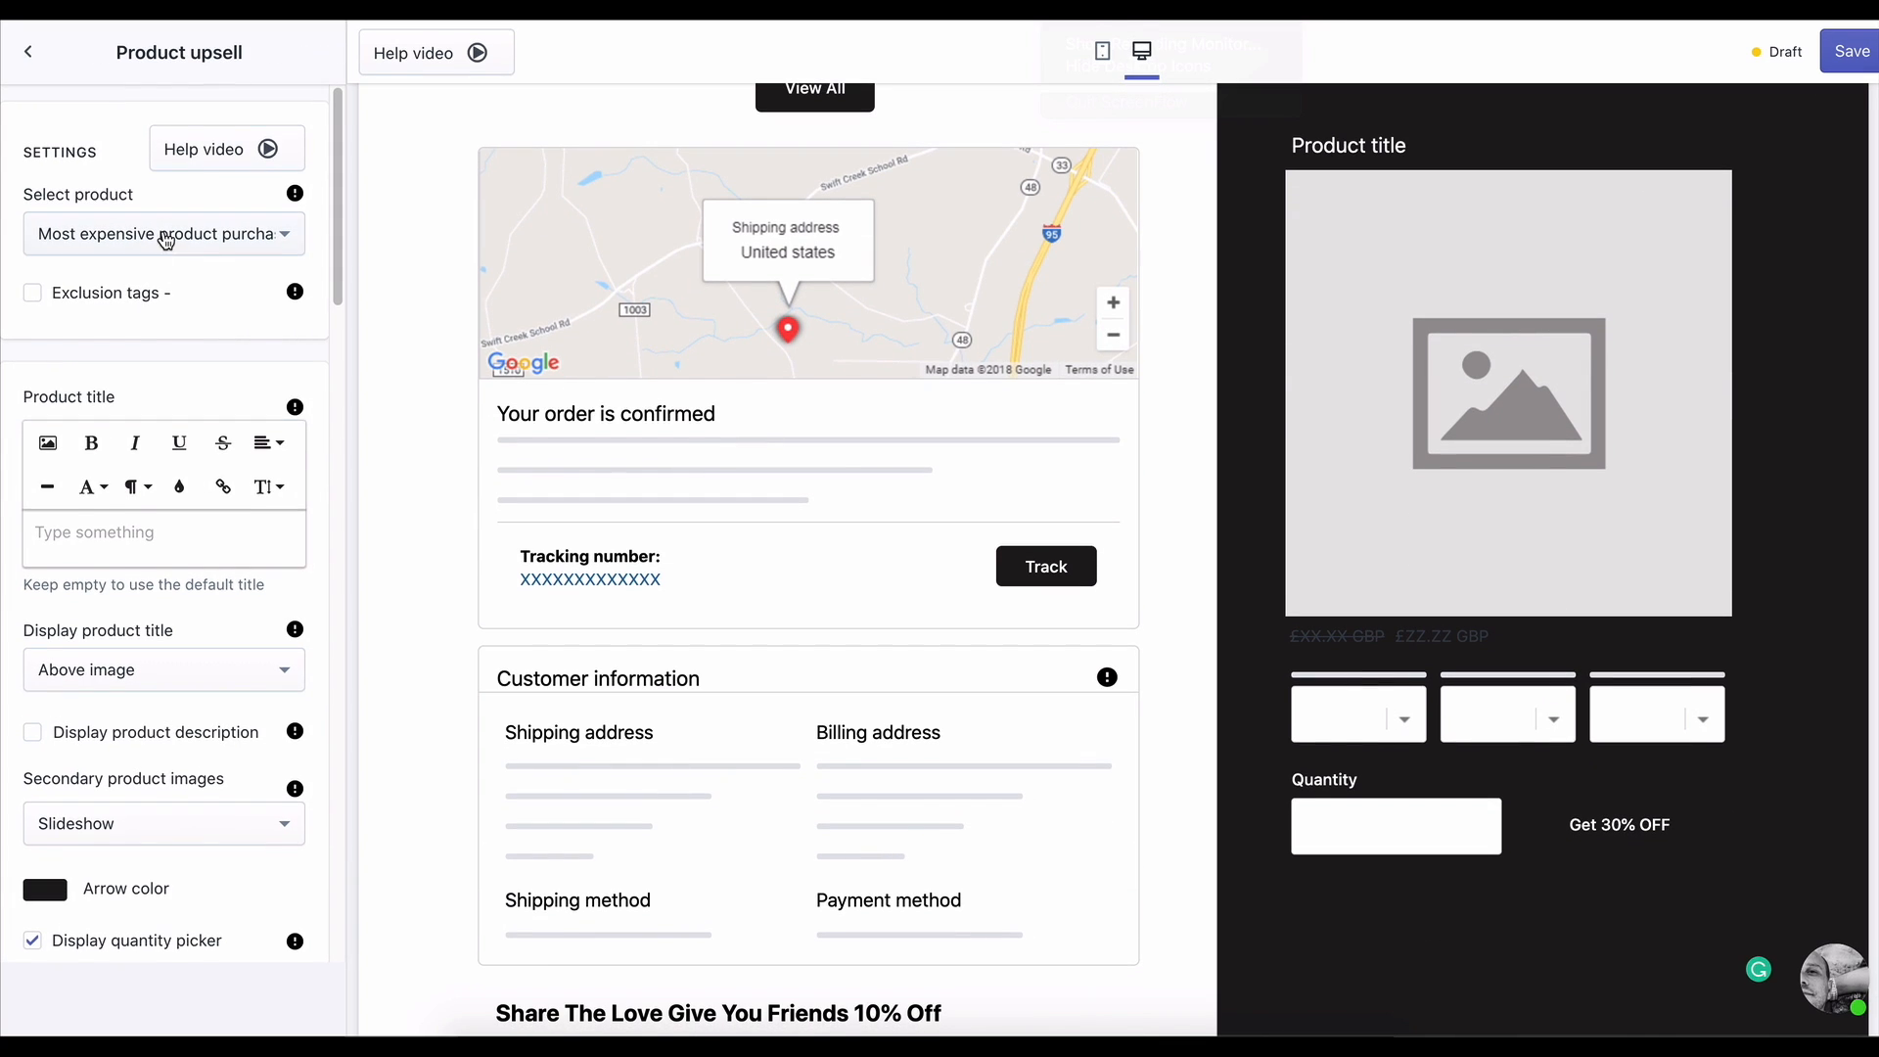
pyautogui.click(167, 241)
pyautogui.click(227, 494)
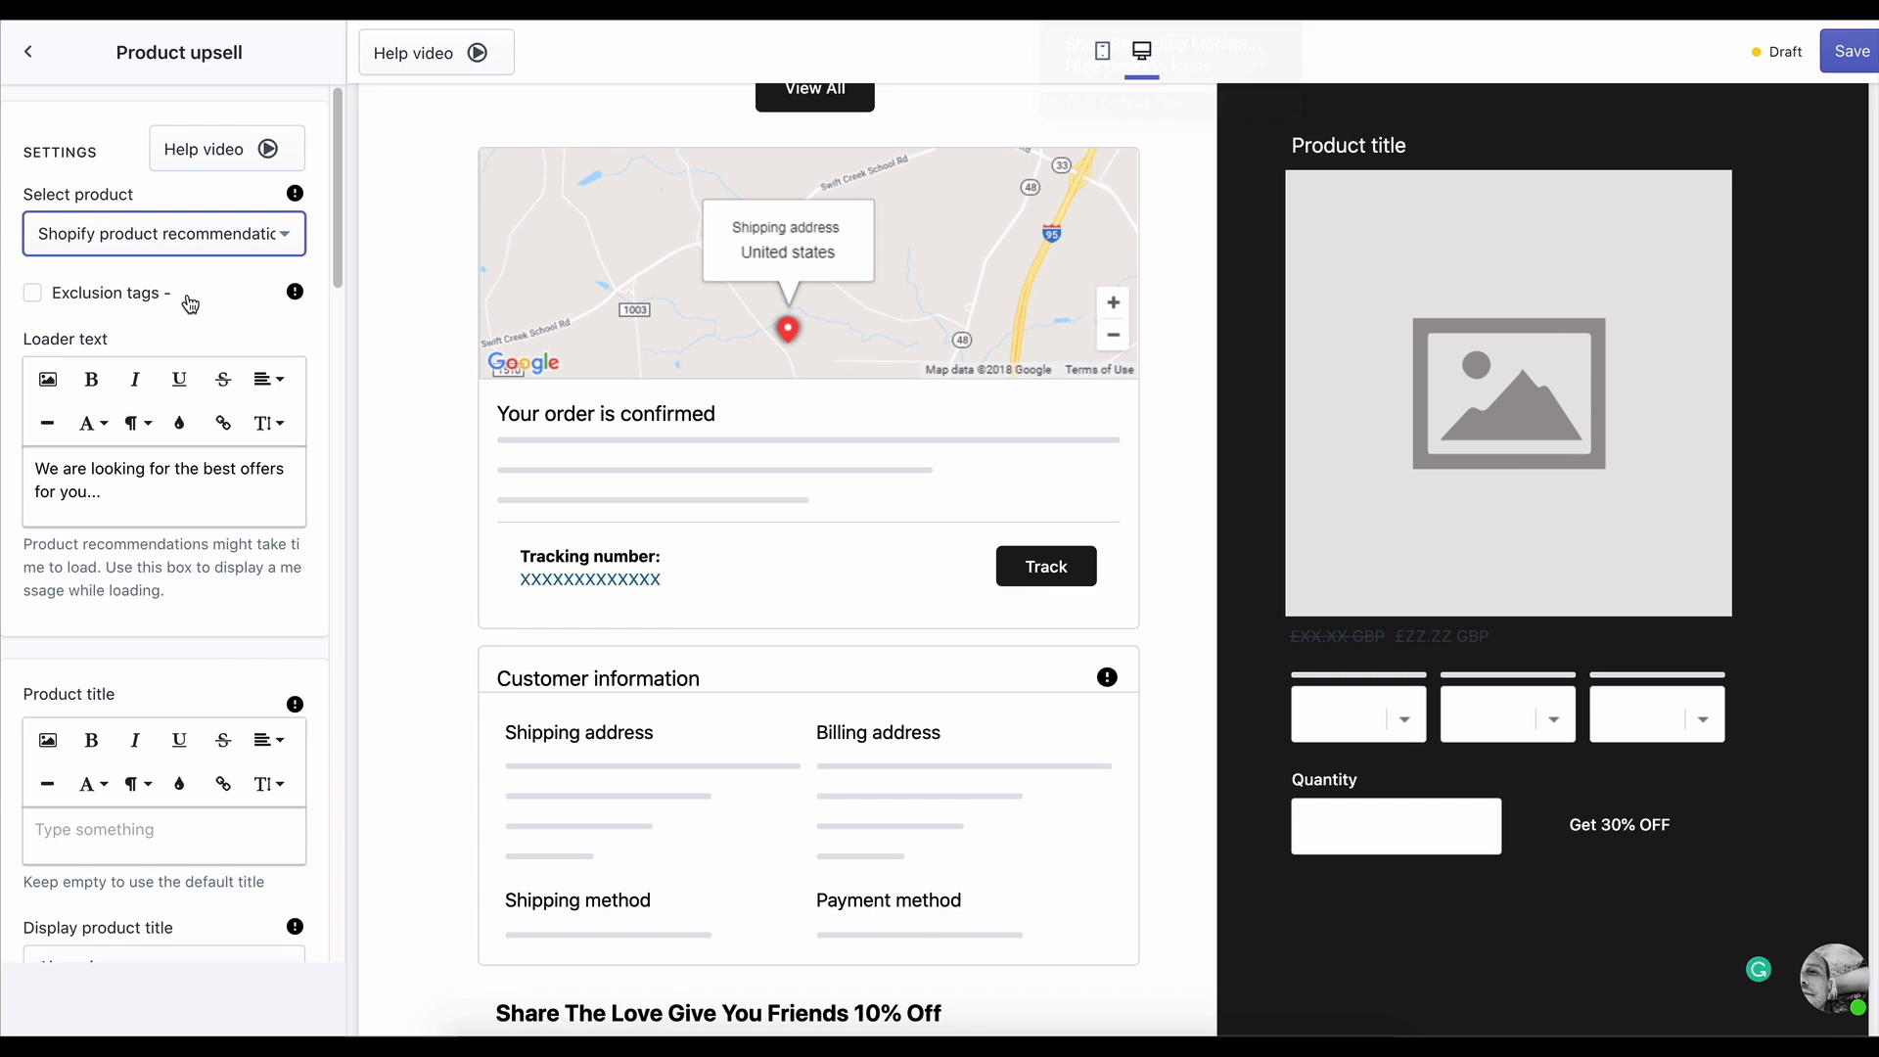
# - Try to change the upsell loader text's color to near white
pyautogui.scroll(-3, 157, 294)
pyautogui.tripleClick(113, 285)
pyautogui.click(177, 225)
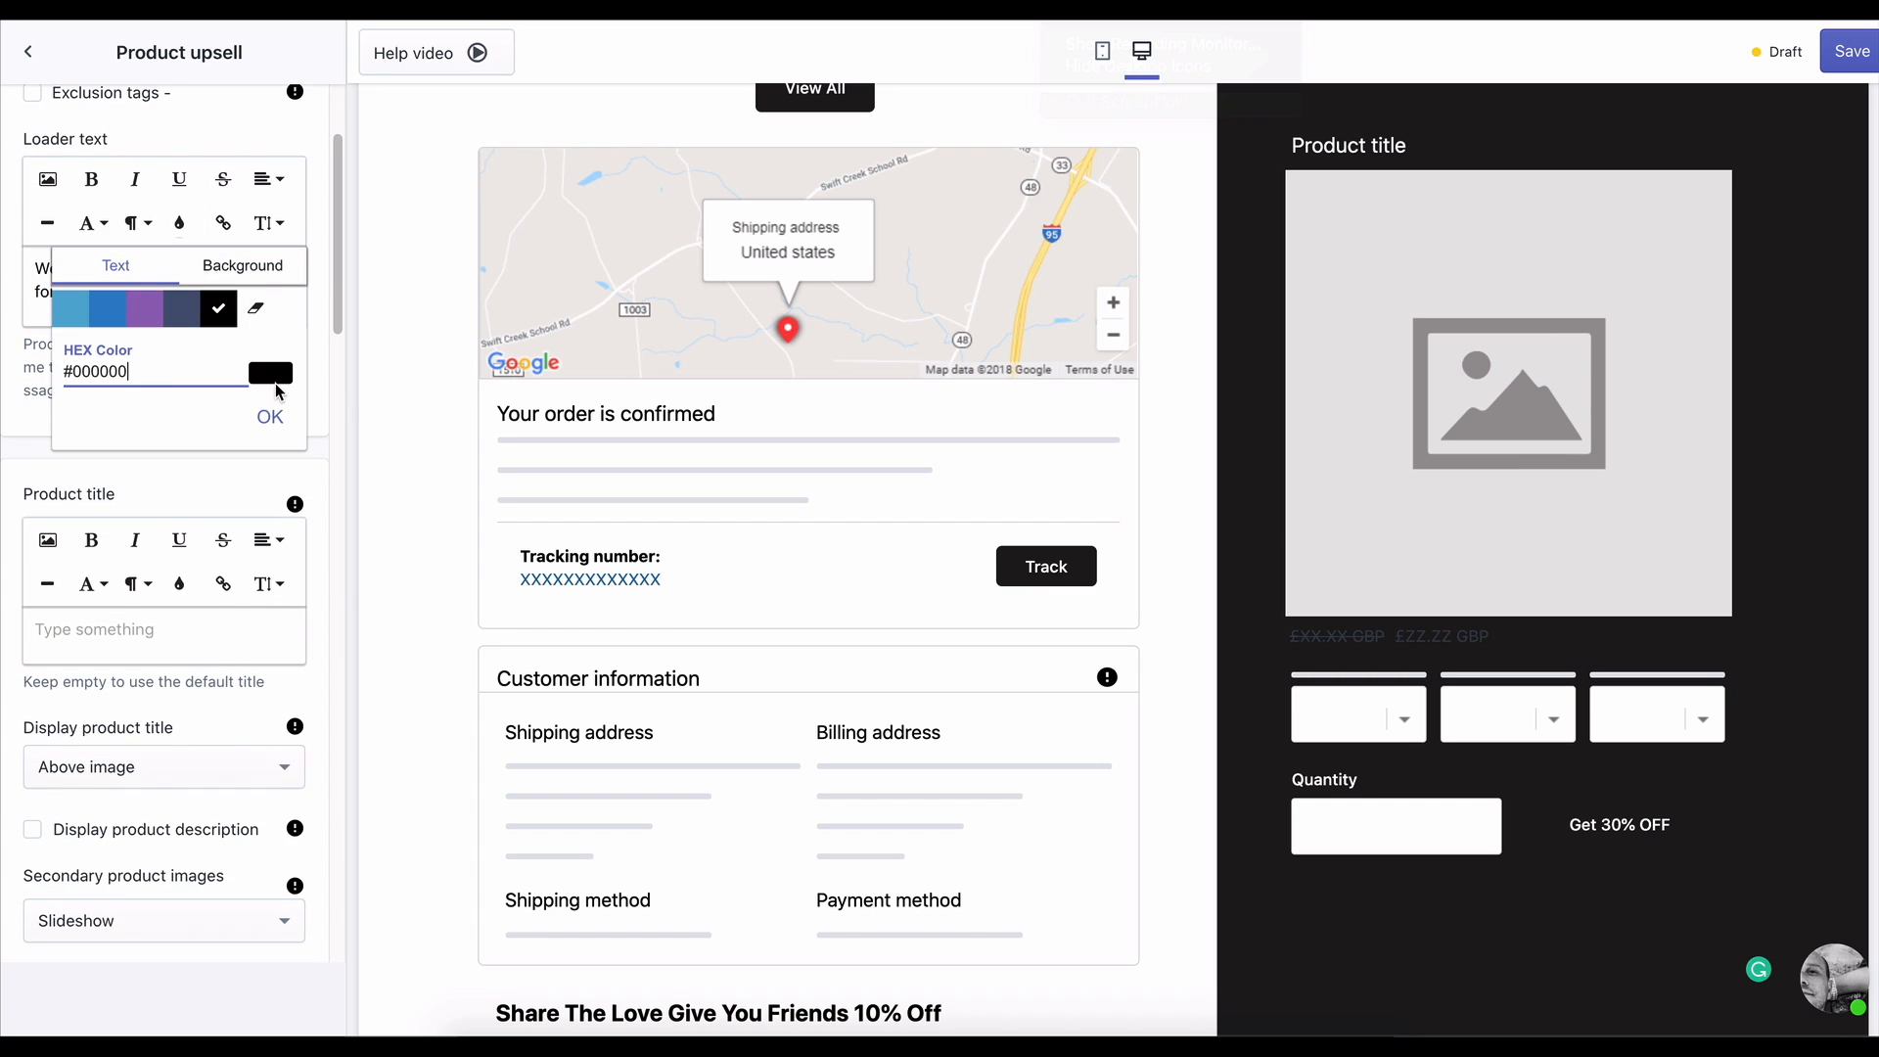
pyautogui.click(273, 380)
pyautogui.click(268, 409)
pyautogui.moveTo(119, 368); pyautogui.dragTo(86, 369)
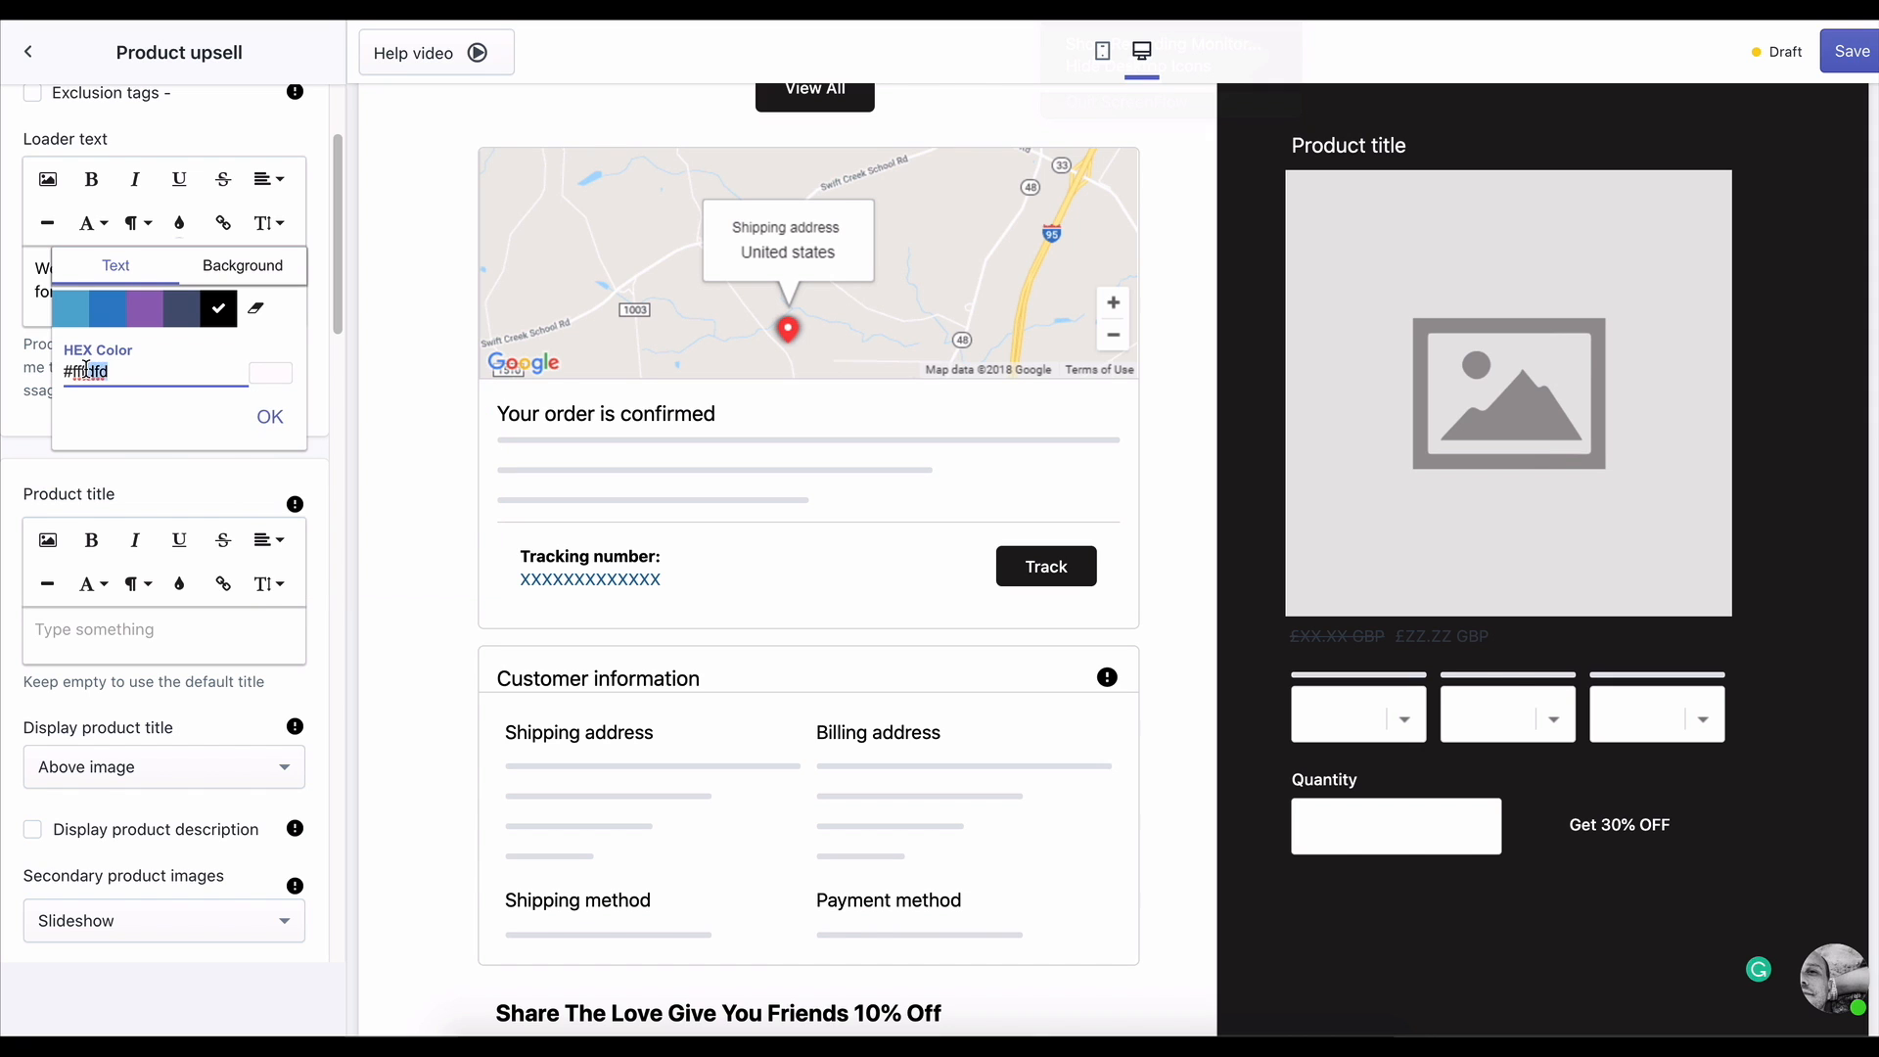
pyautogui.click(270, 417)
# - Turn on the product description display in the upsell and turn it off again
pyautogui.scroll(-1, 172, 274)
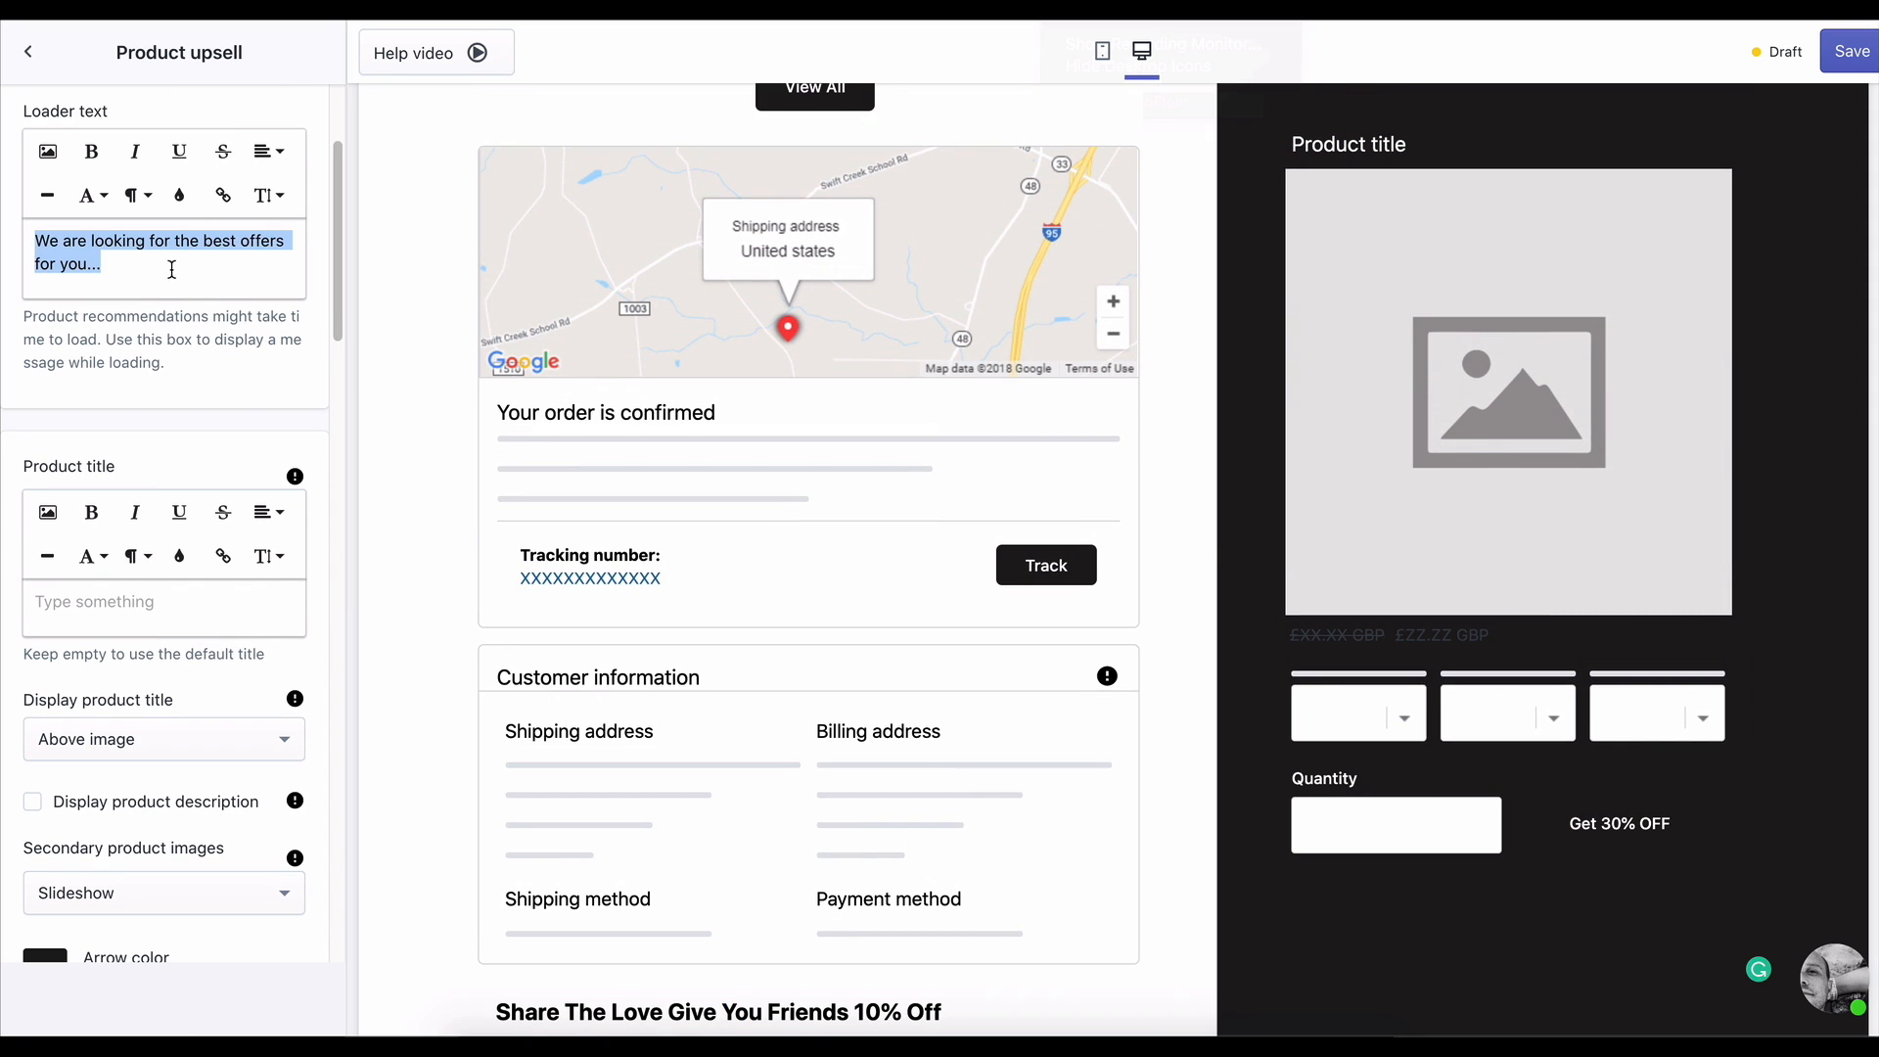
pyautogui.scroll(-2, 191, 422)
pyautogui.scroll(-3, 176, 490)
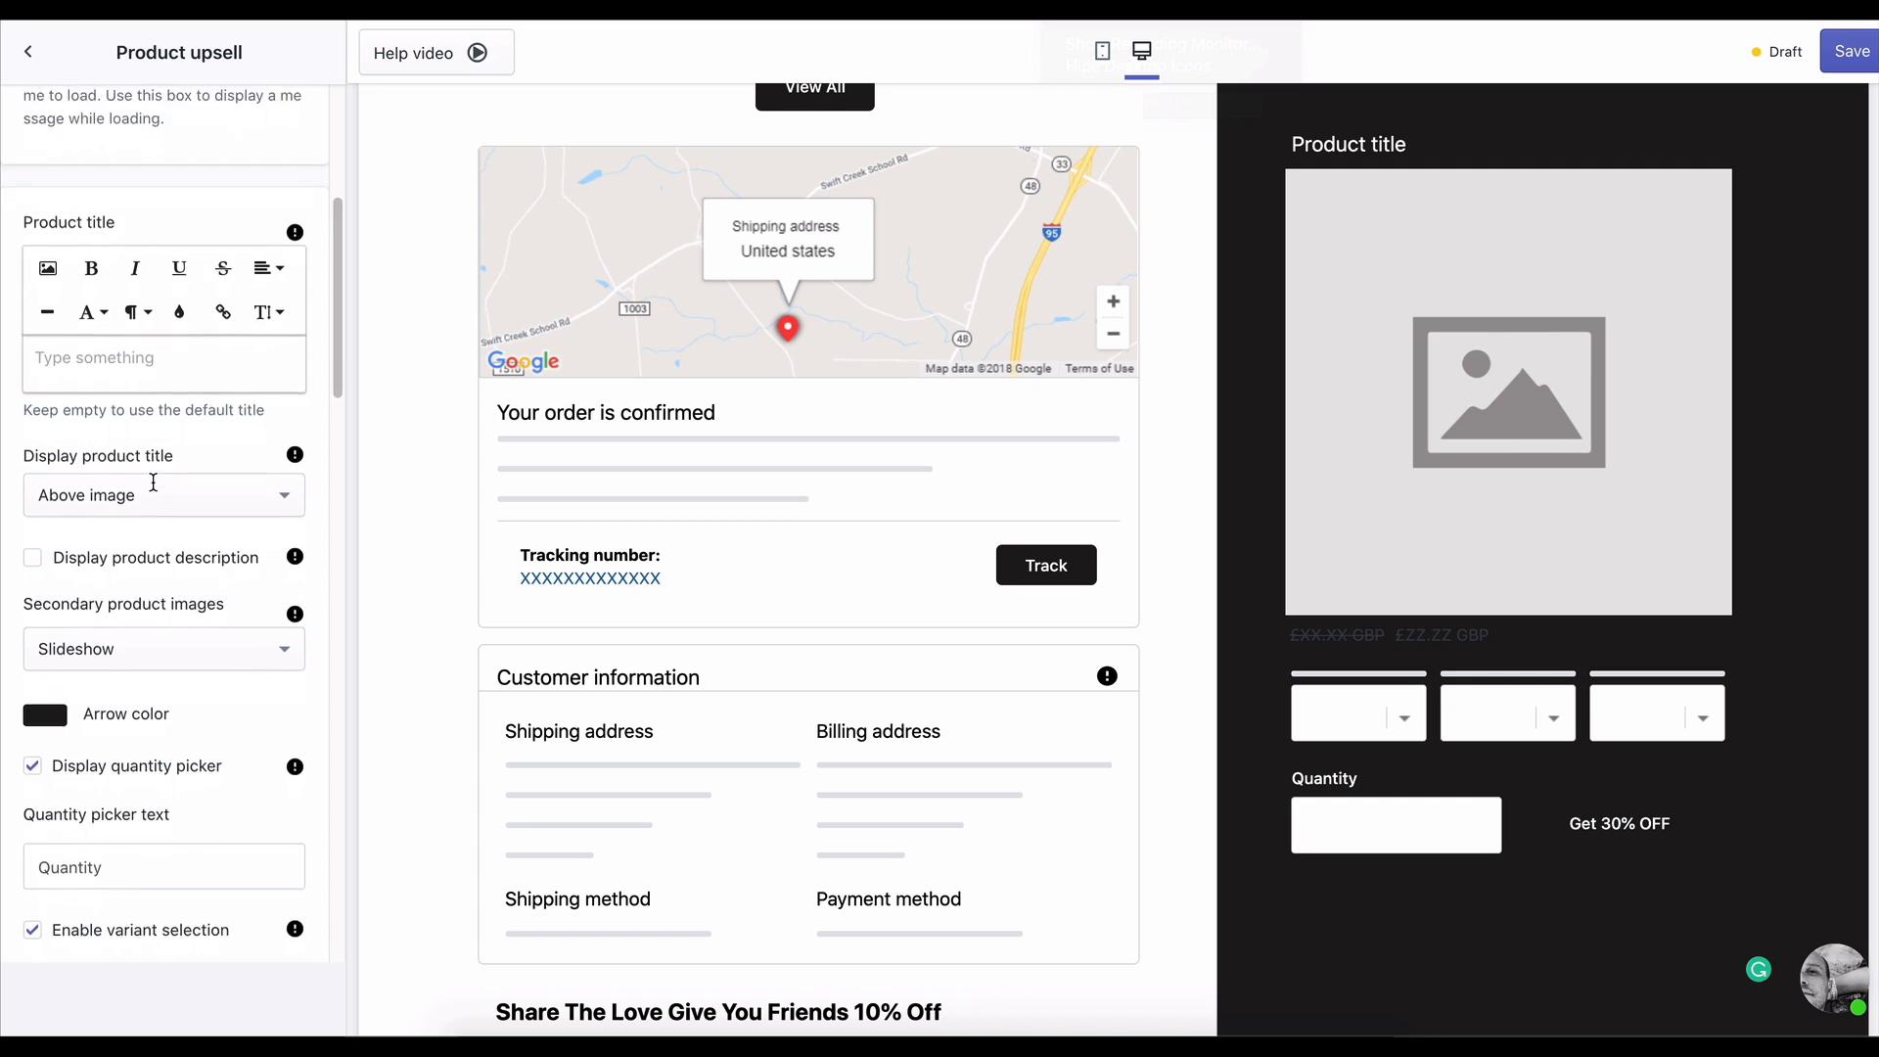
pyautogui.moveTo(293, 392)
pyautogui.click(32, 391)
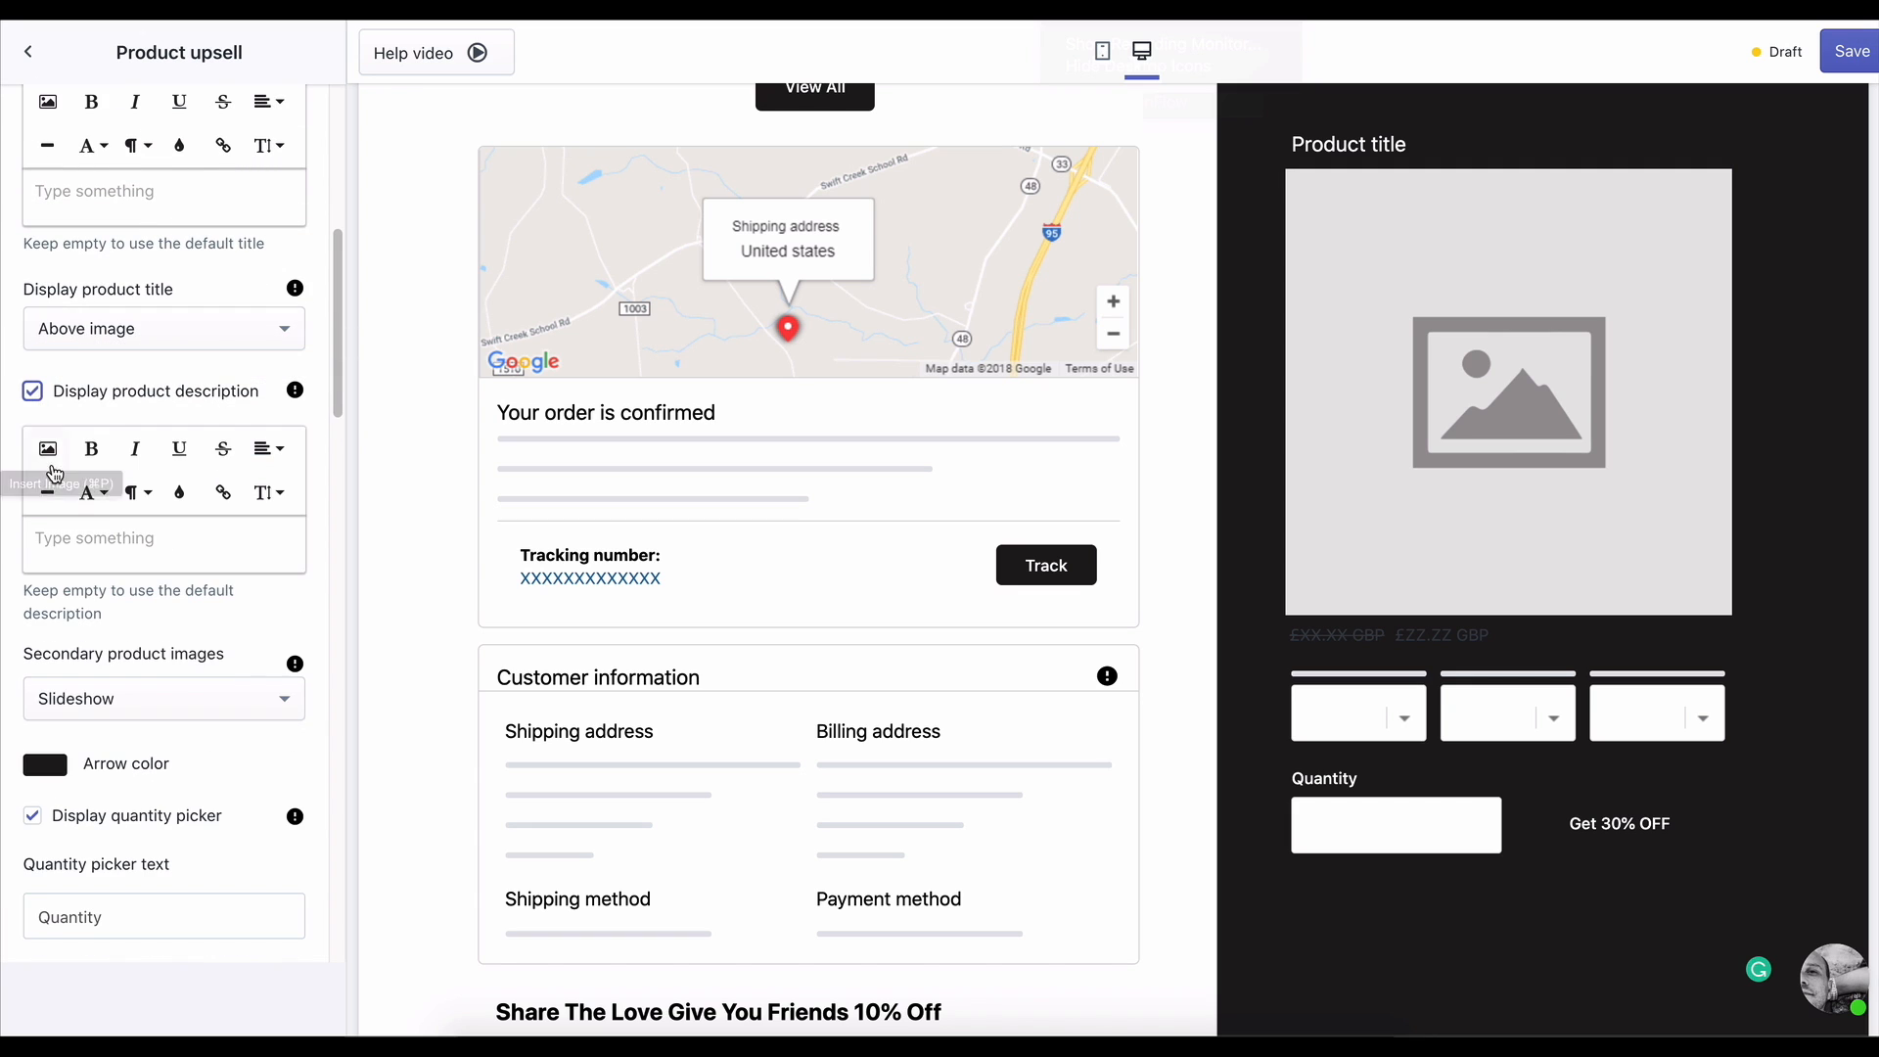
pyautogui.click(32, 390)
# - Change the upsell slideshow's arrow color to near white
pyautogui.scroll(-2, 41, 387)
pyautogui.click(45, 381)
pyautogui.moveTo(43, 433); pyautogui.dragTo(34, 411)
pyautogui.click(209, 378)
pyautogui.scroll(-2, 209, 378)
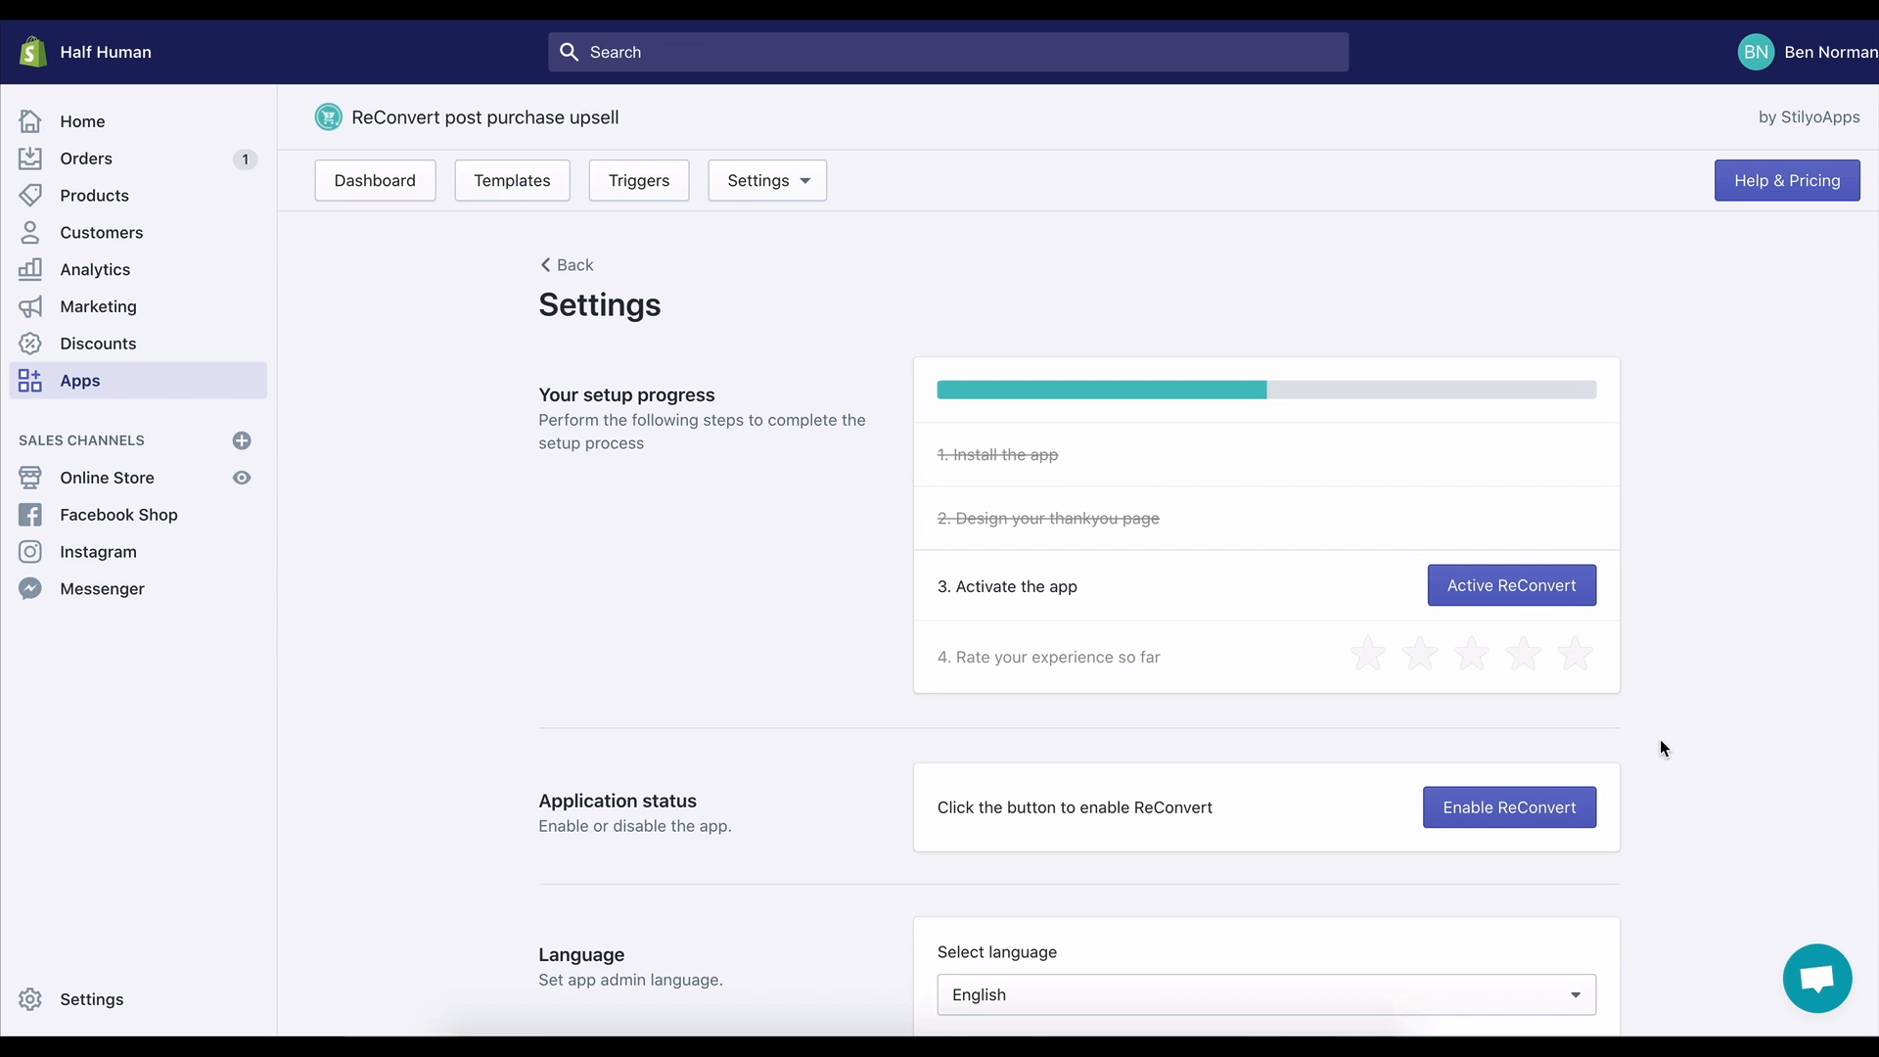
# - In the ReConvert settings, choose Klaviyo for the third party birthday integration and enable syncing with it
pyautogui.scroll(-1, 1660, 738)
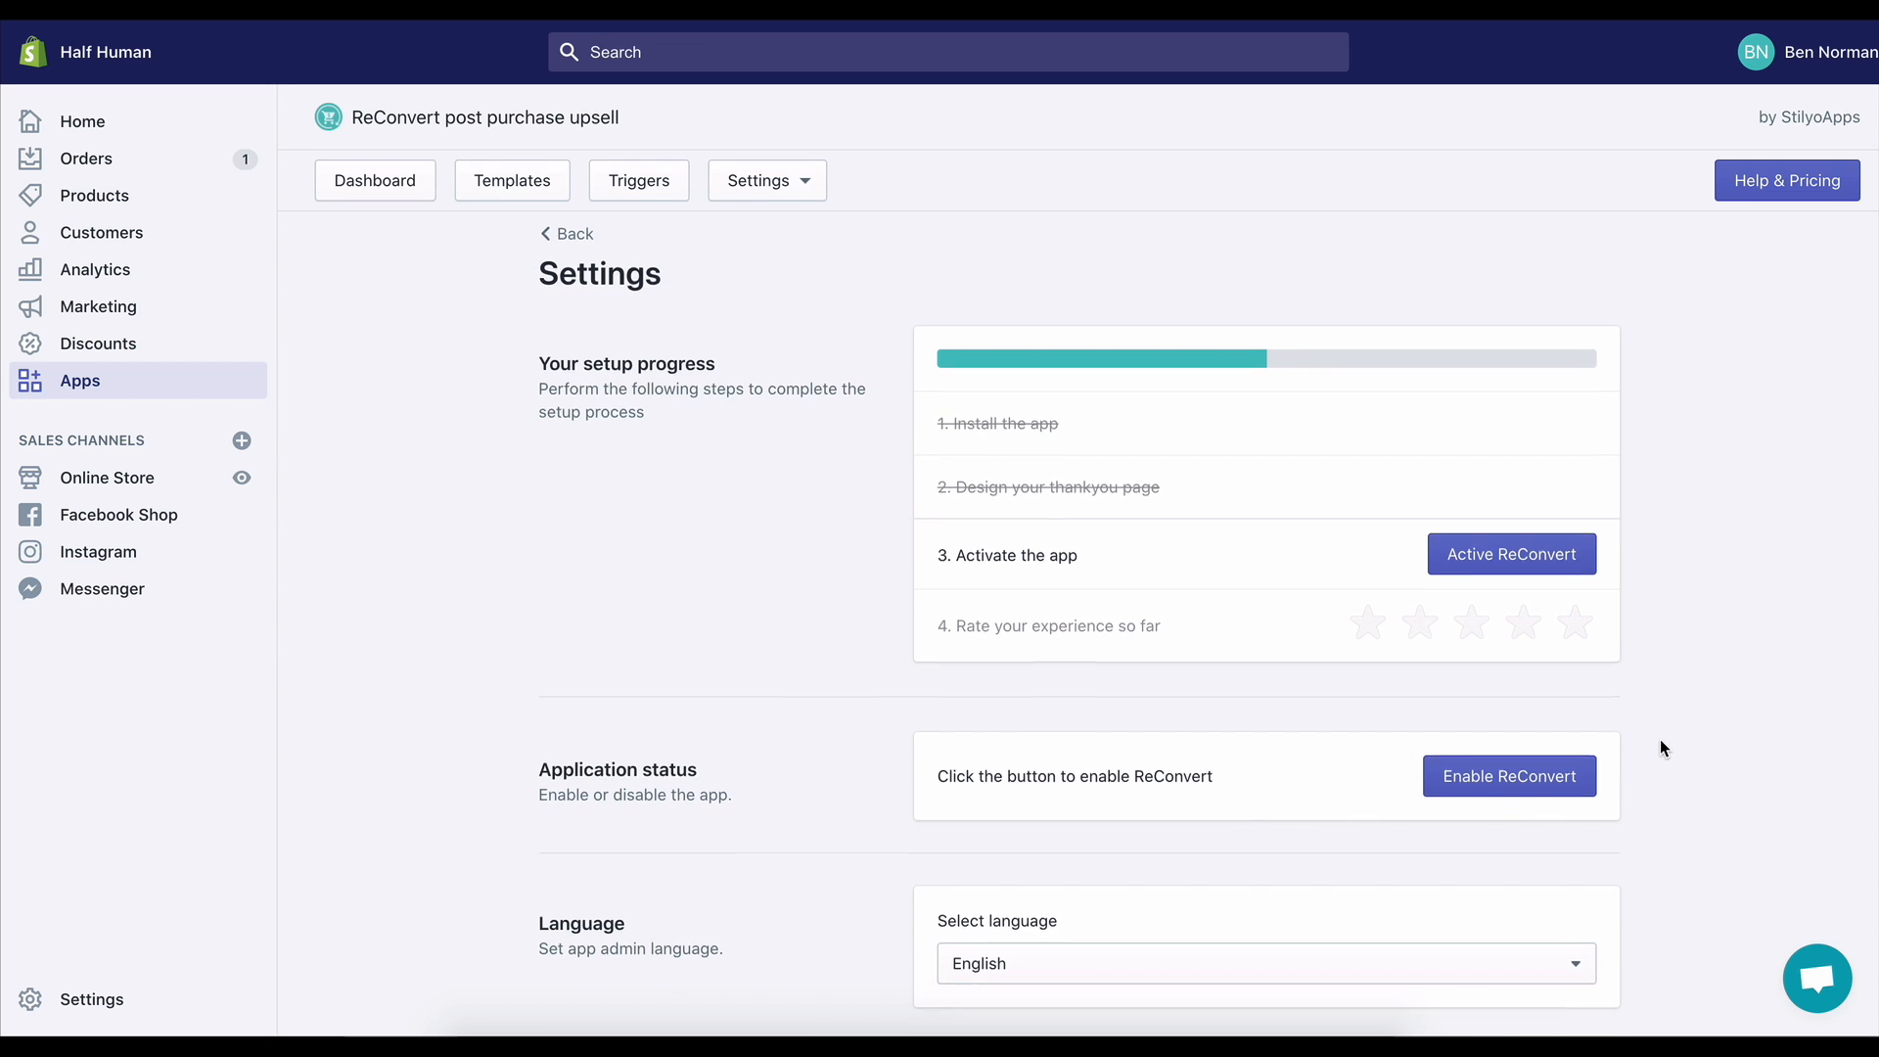
pyautogui.scroll(-10, 1660, 747)
pyautogui.click(1576, 310)
pyautogui.click(1466, 442)
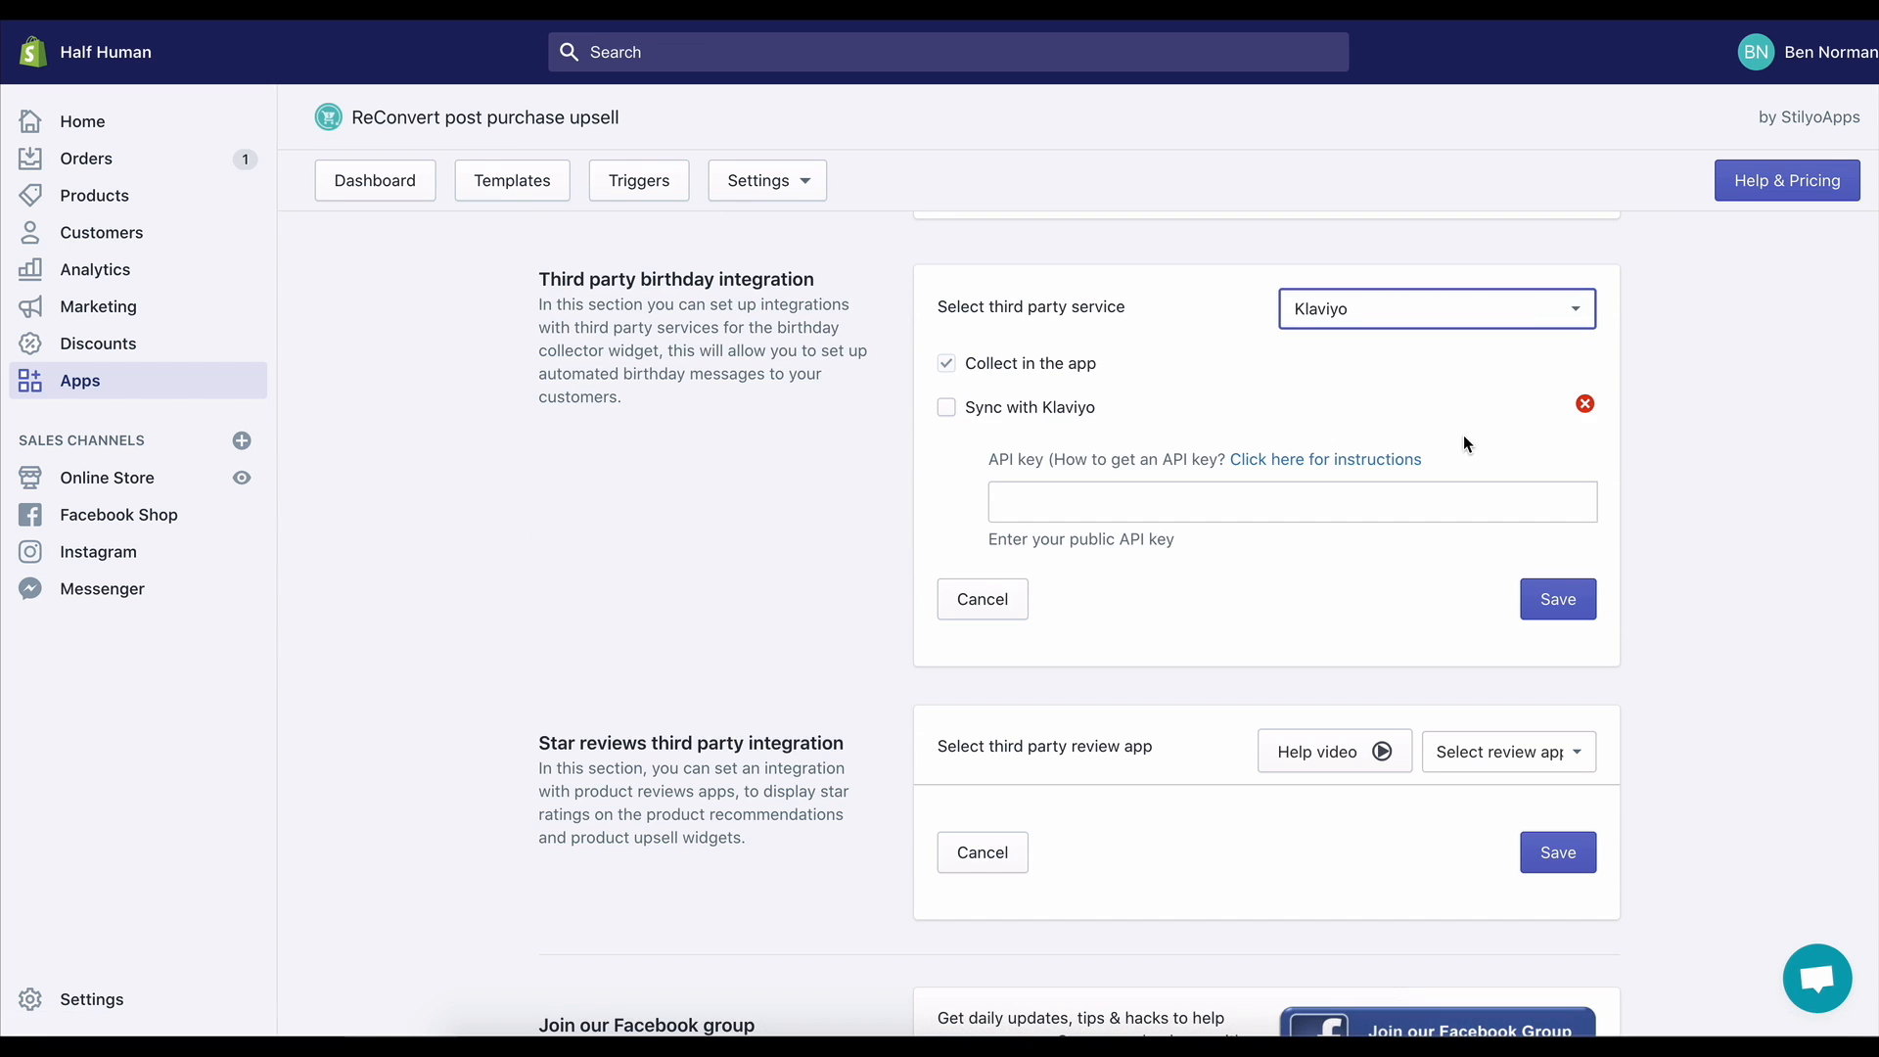
pyautogui.click(946, 410)
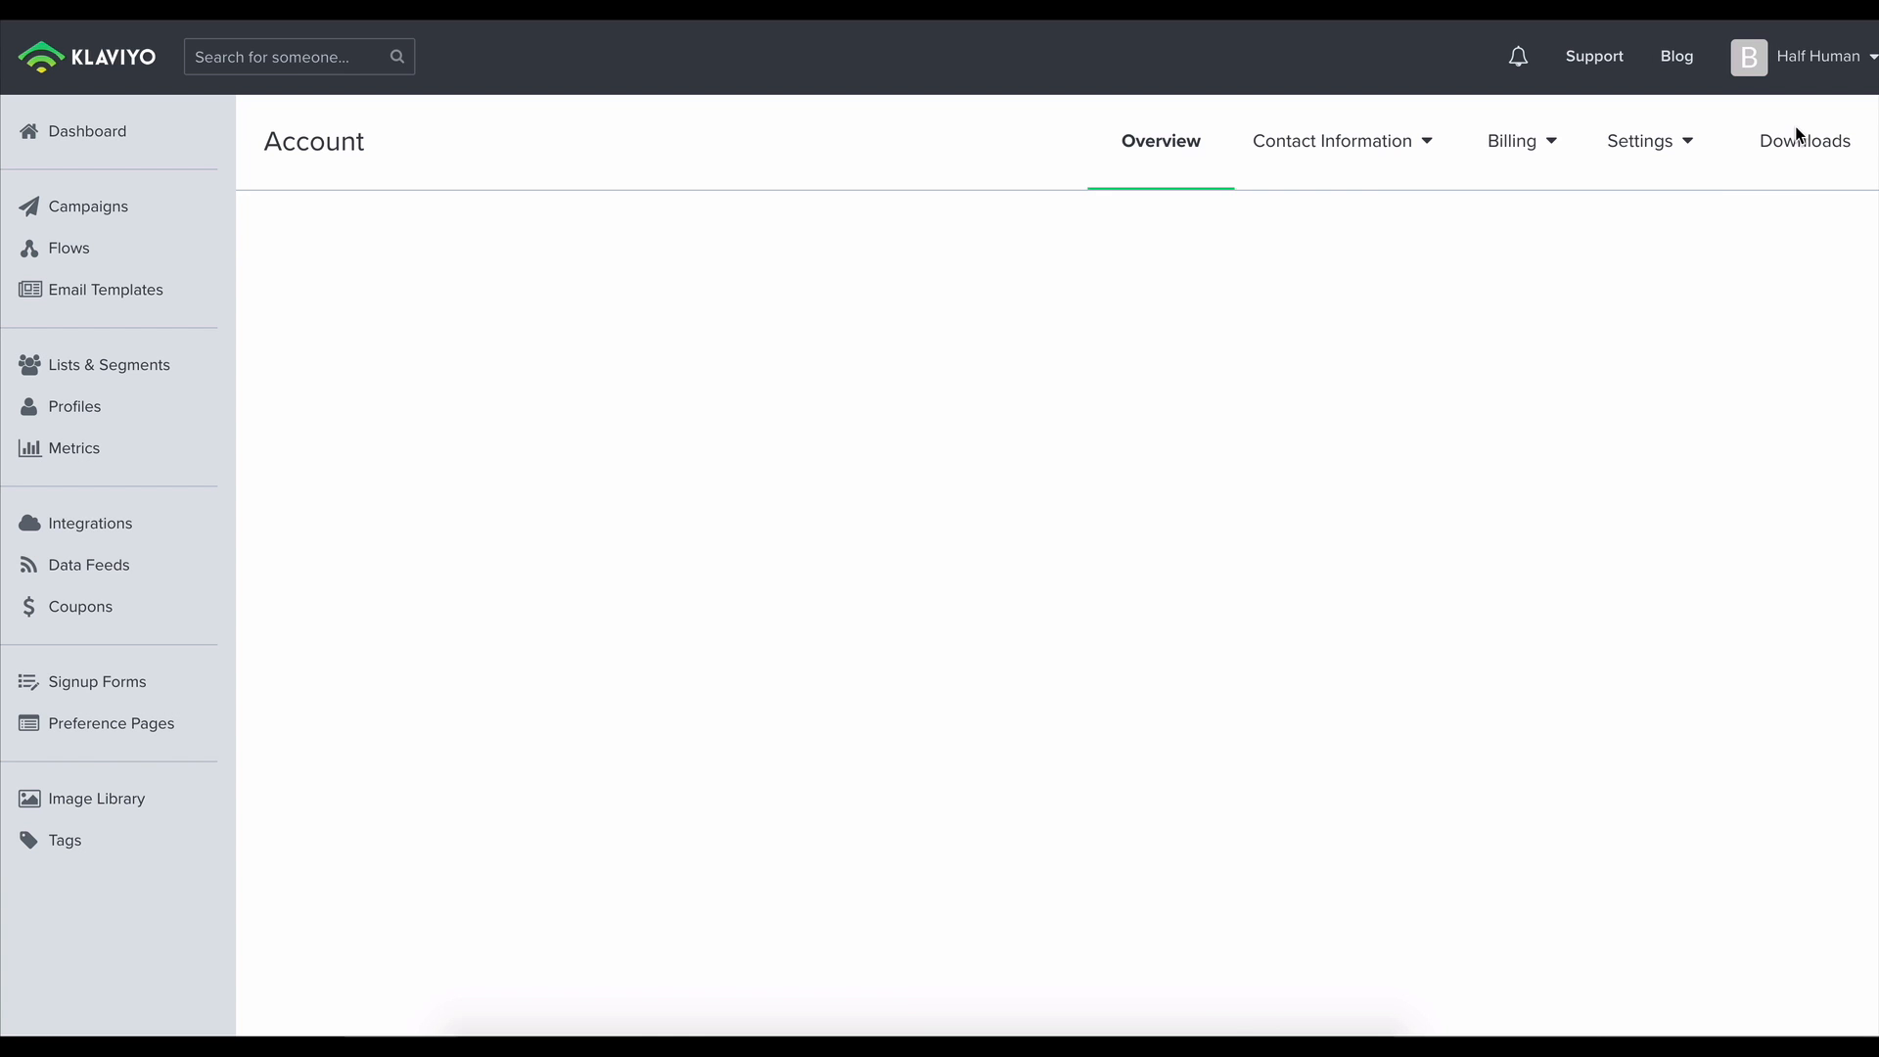
# - Switch to Klaviyo and copy an API key from the account settings
pyautogui.click(1651, 141)
pyautogui.click(1645, 231)
pyautogui.doubleClick(774, 748)
pyautogui.hotkey('ctrl', 'c')
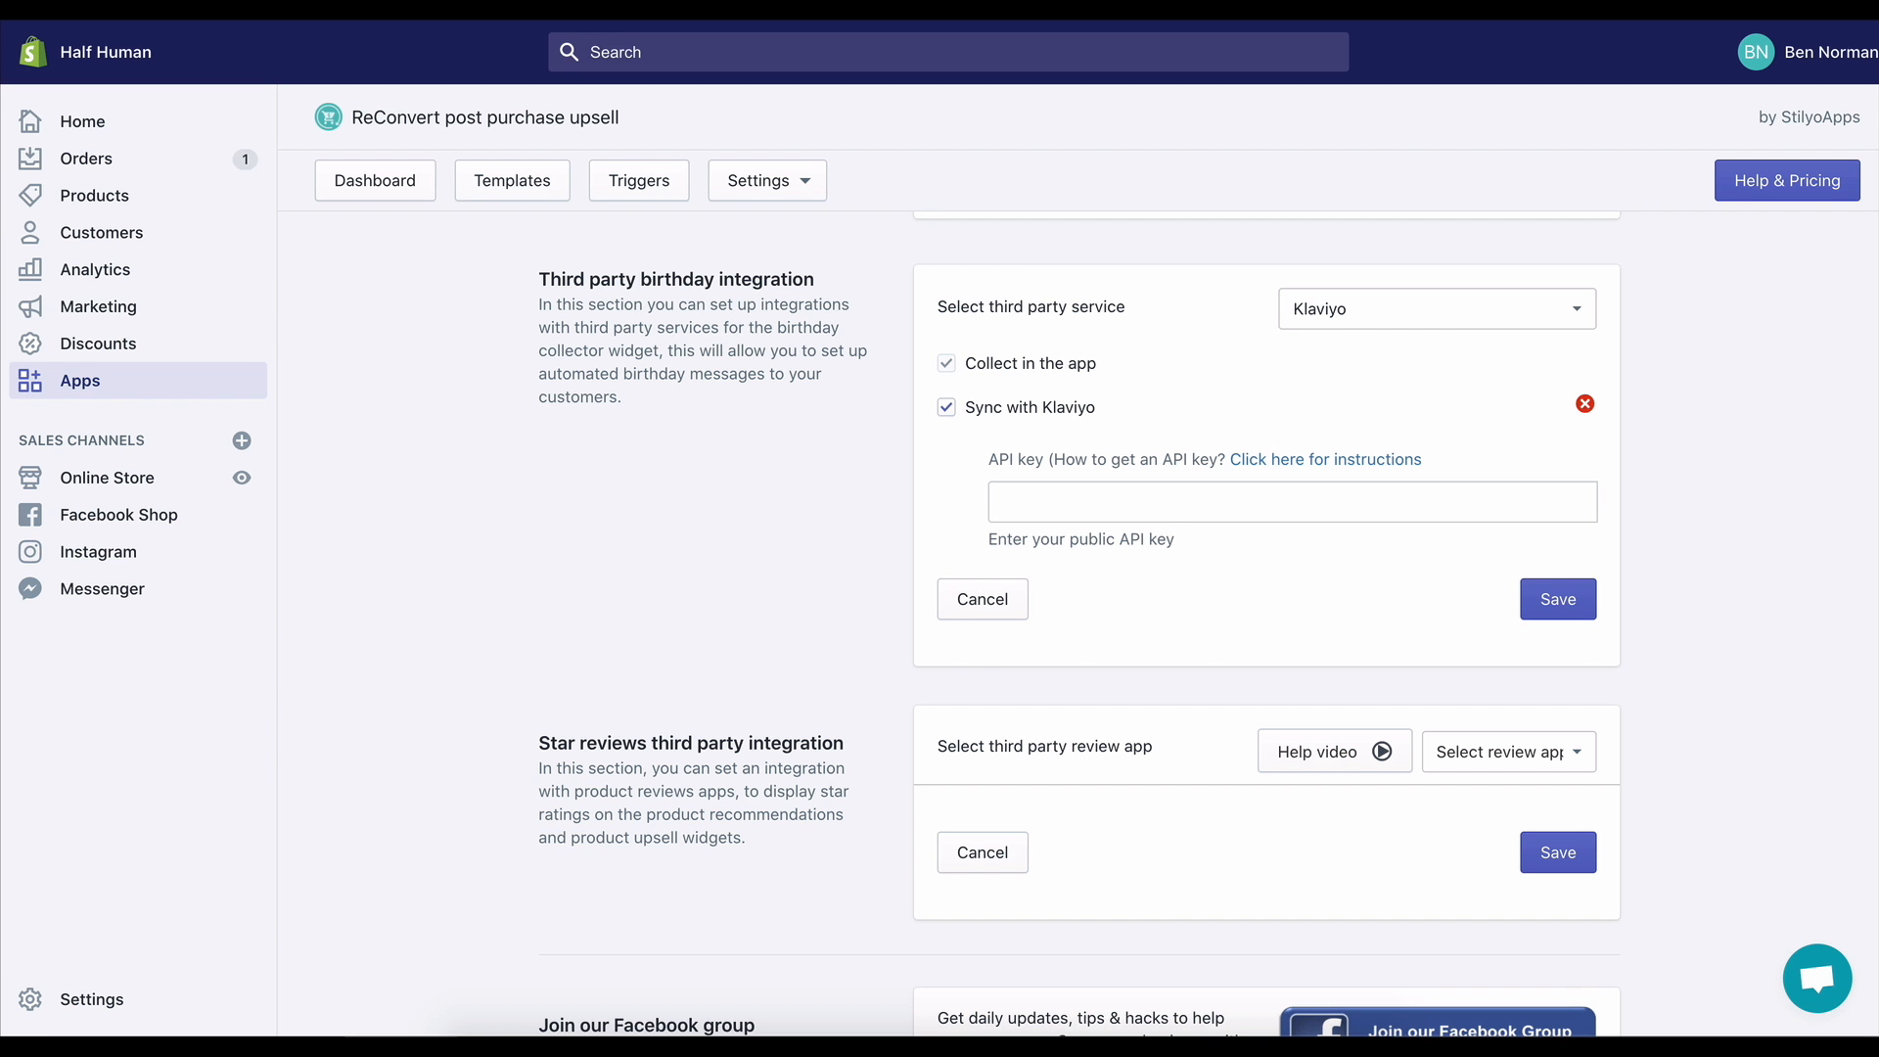
# - Back in the ReConvert settings, paste the Klaviyo API key into the birthday integration and save it
pyautogui.click(1148, 503)
pyautogui.hotkey('ctrl', 'v')
pyautogui.click(1559, 602)
# - Select Stamped.io as the third party app for star reviews and save the integration
pyautogui.scroll(-4, 1558, 603)
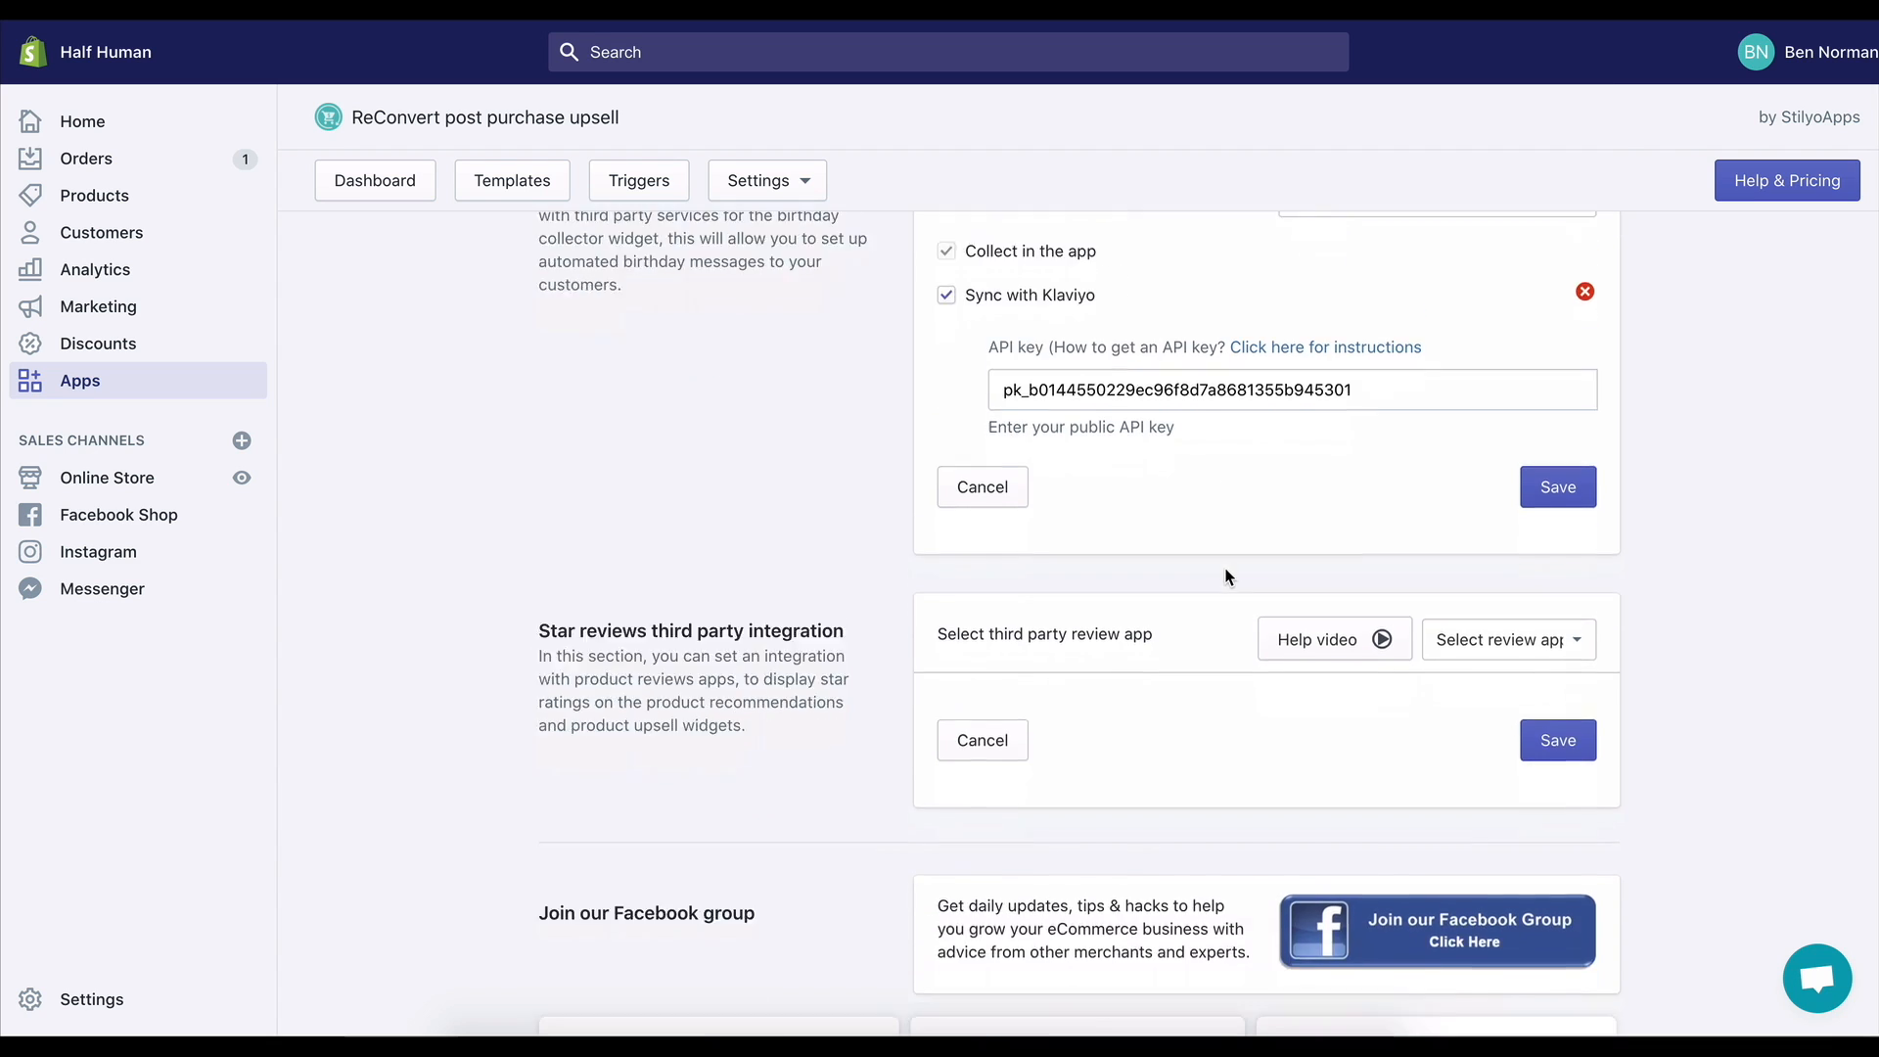
pyautogui.click(1508, 429)
pyautogui.click(1527, 604)
pyautogui.click(1546, 642)
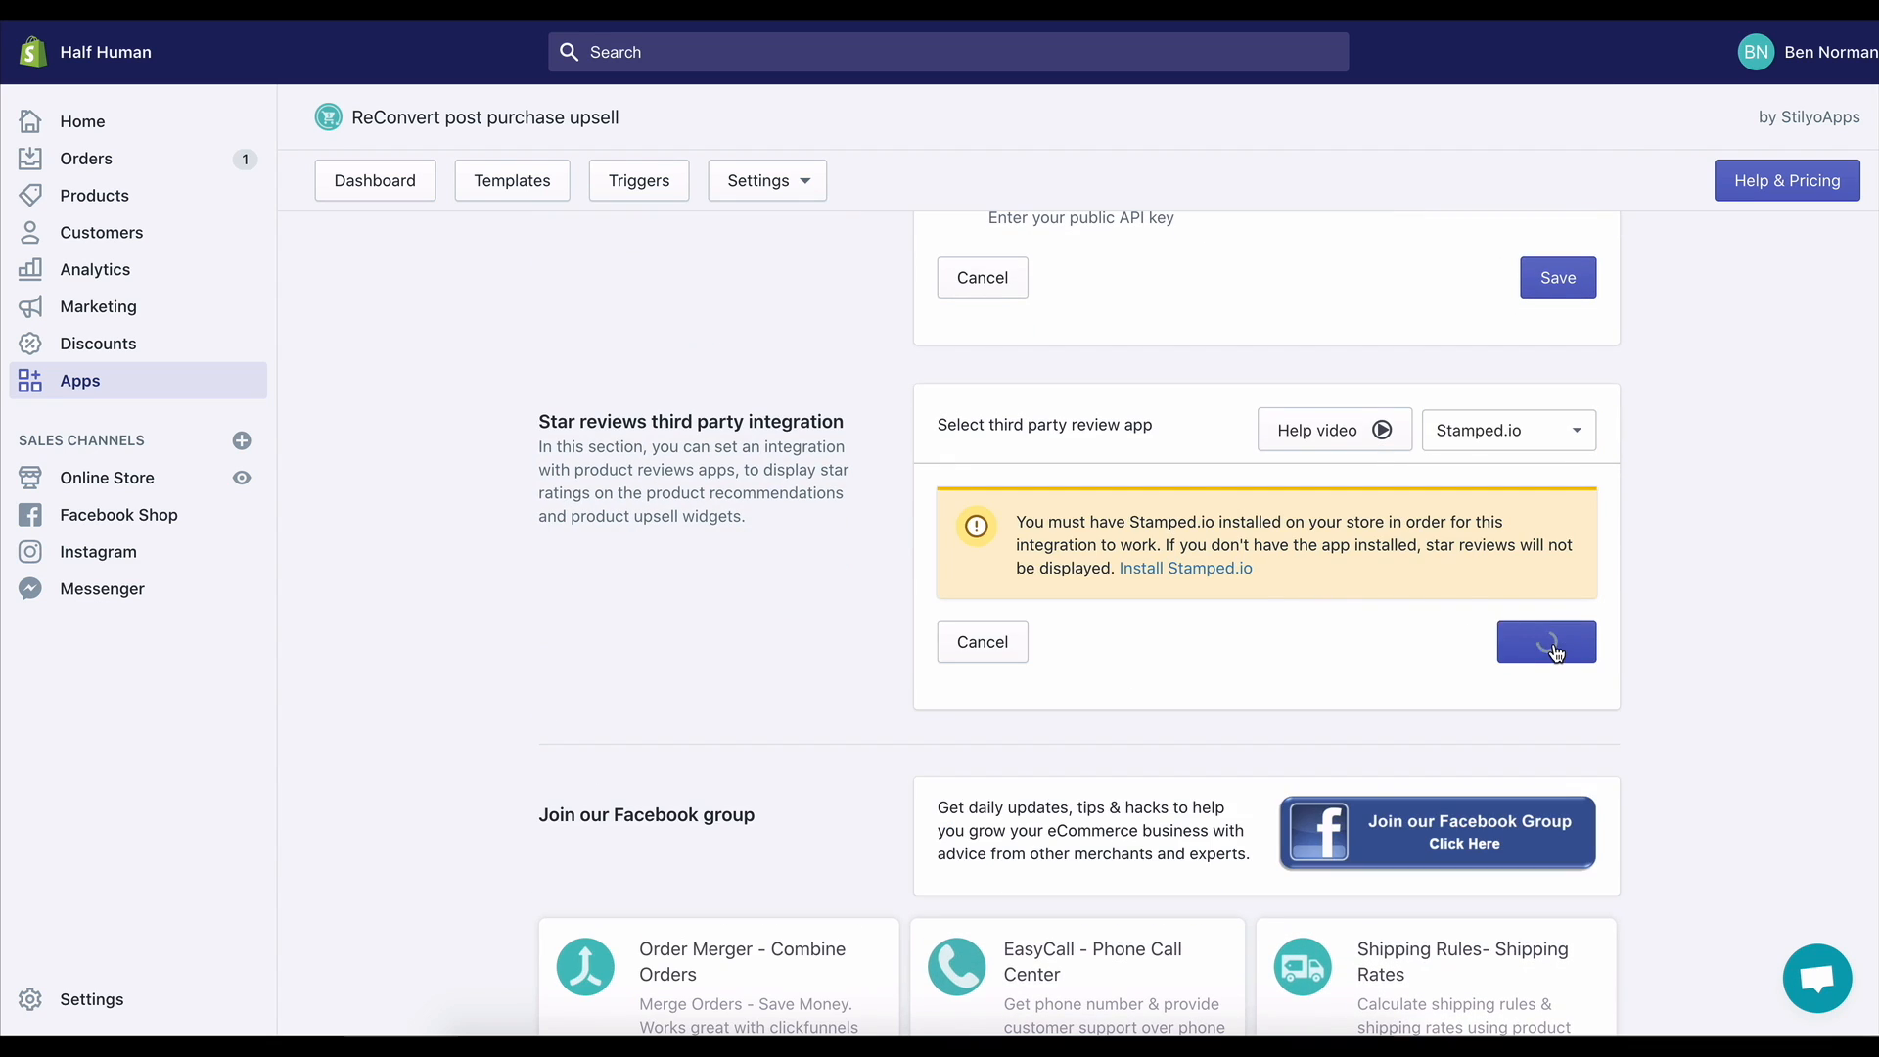
# - Back in the template editor's product upsell section, rename the automatic discount as Checkout Deal
pyautogui.scroll(-3, 1656, 533)
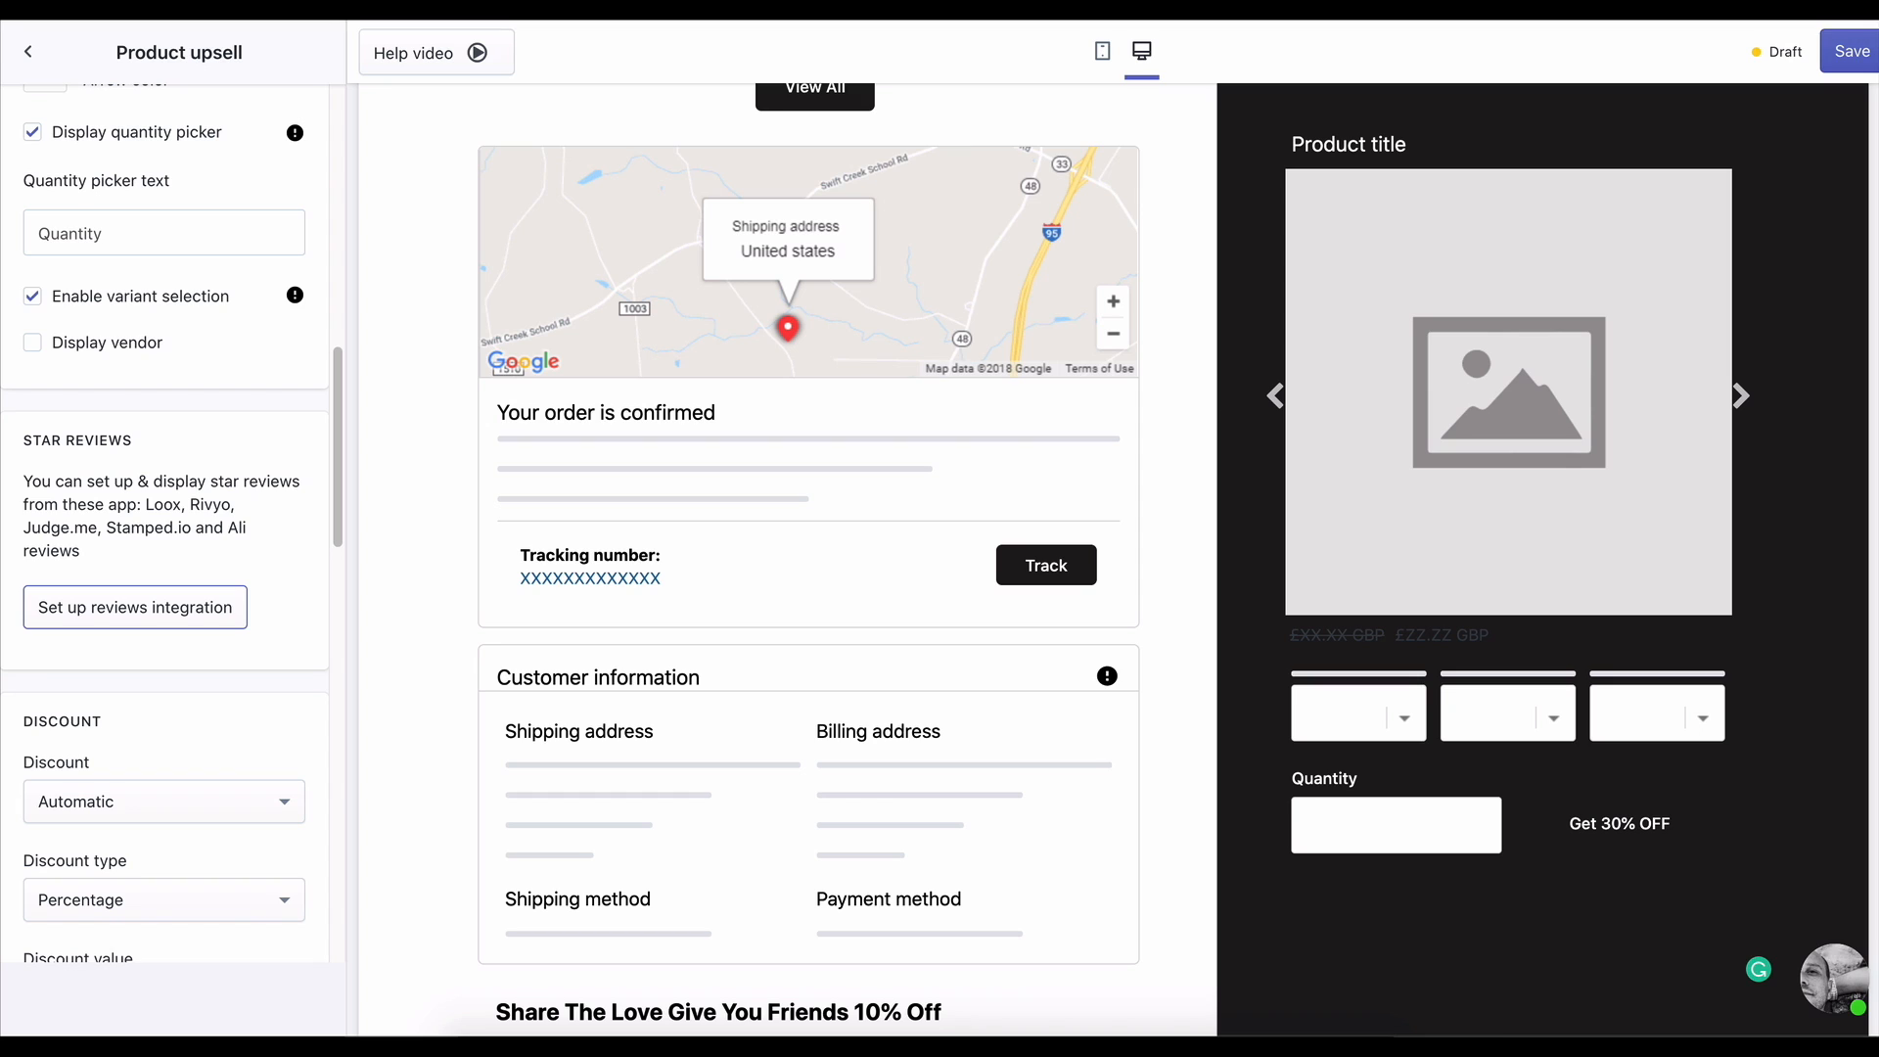
pyautogui.scroll(-4, 100, 578)
pyautogui.click(150, 402)
pyautogui.click(222, 281)
pyautogui.scroll(-1, 222, 281)
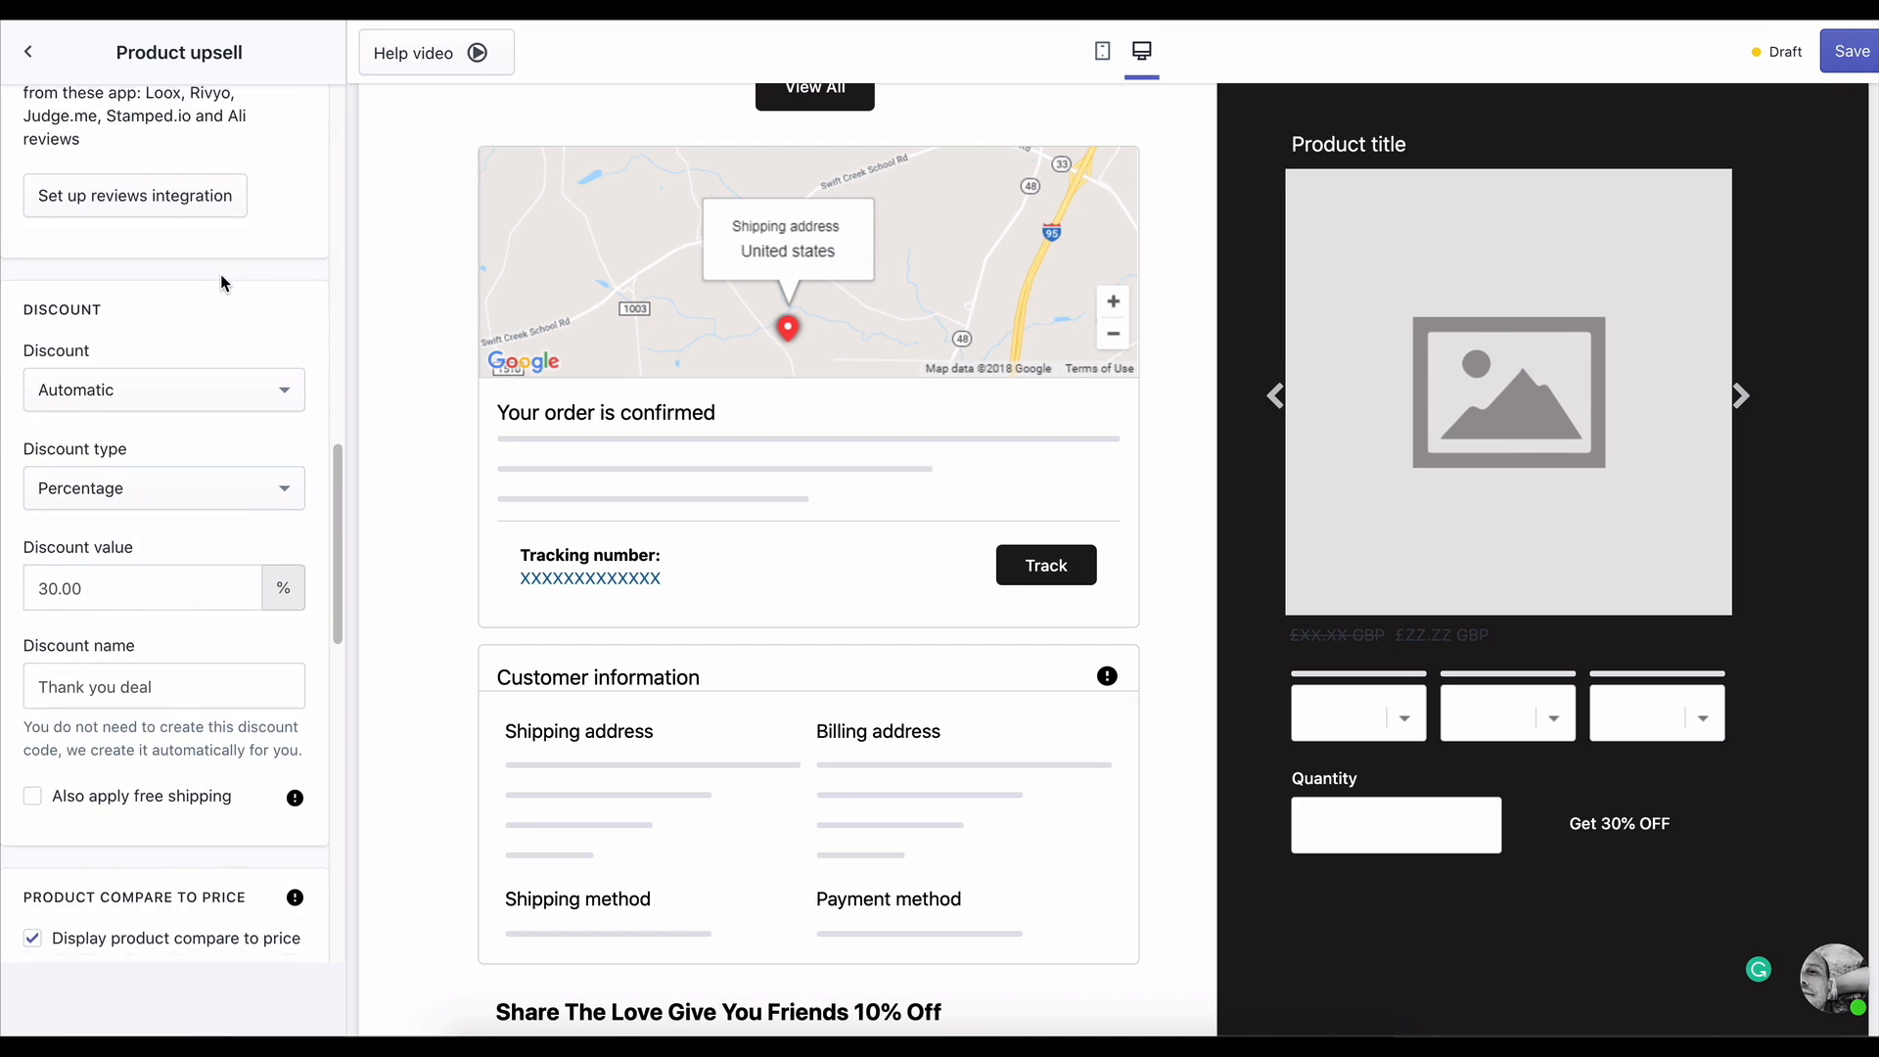
pyautogui.scroll(-3, 162, 499)
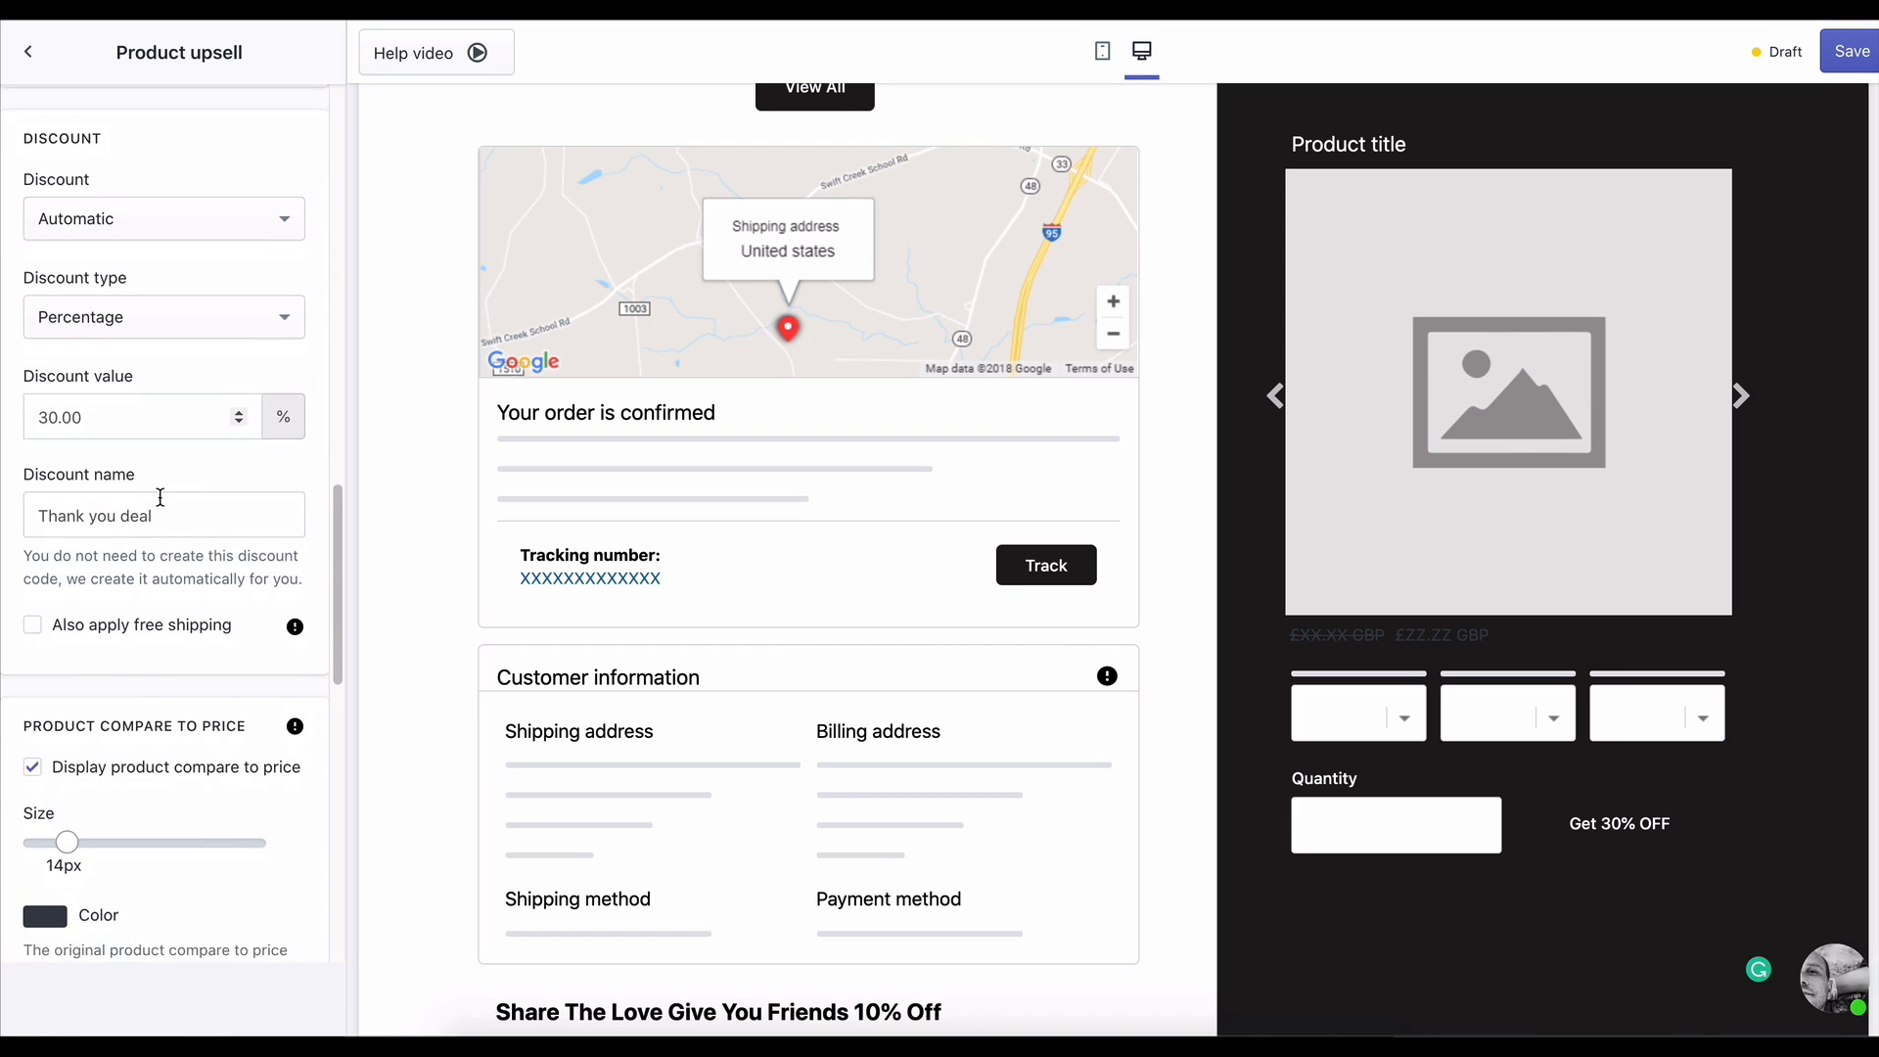
pyautogui.click(167, 401)
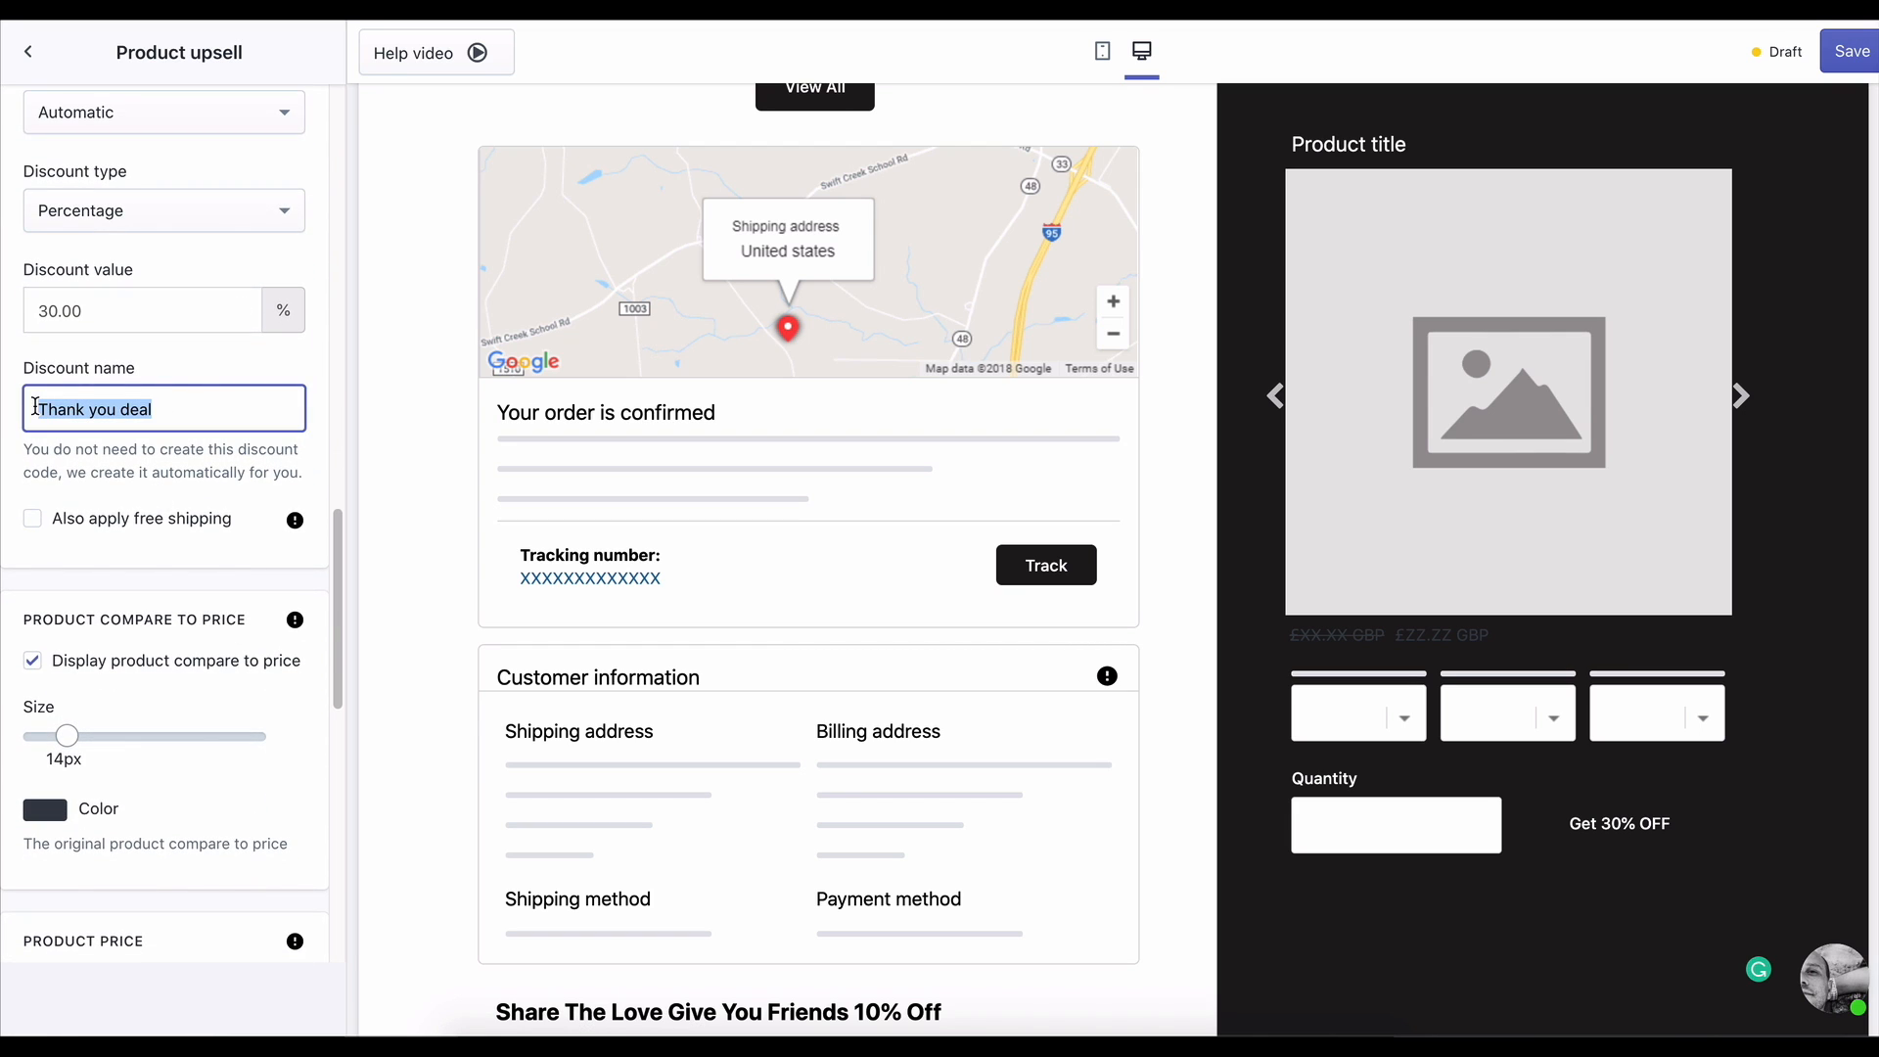
# - Try displaying the original product price in RGB(243, 240, 240), then hide it again
pyautogui.scroll(-9, 29, 528)
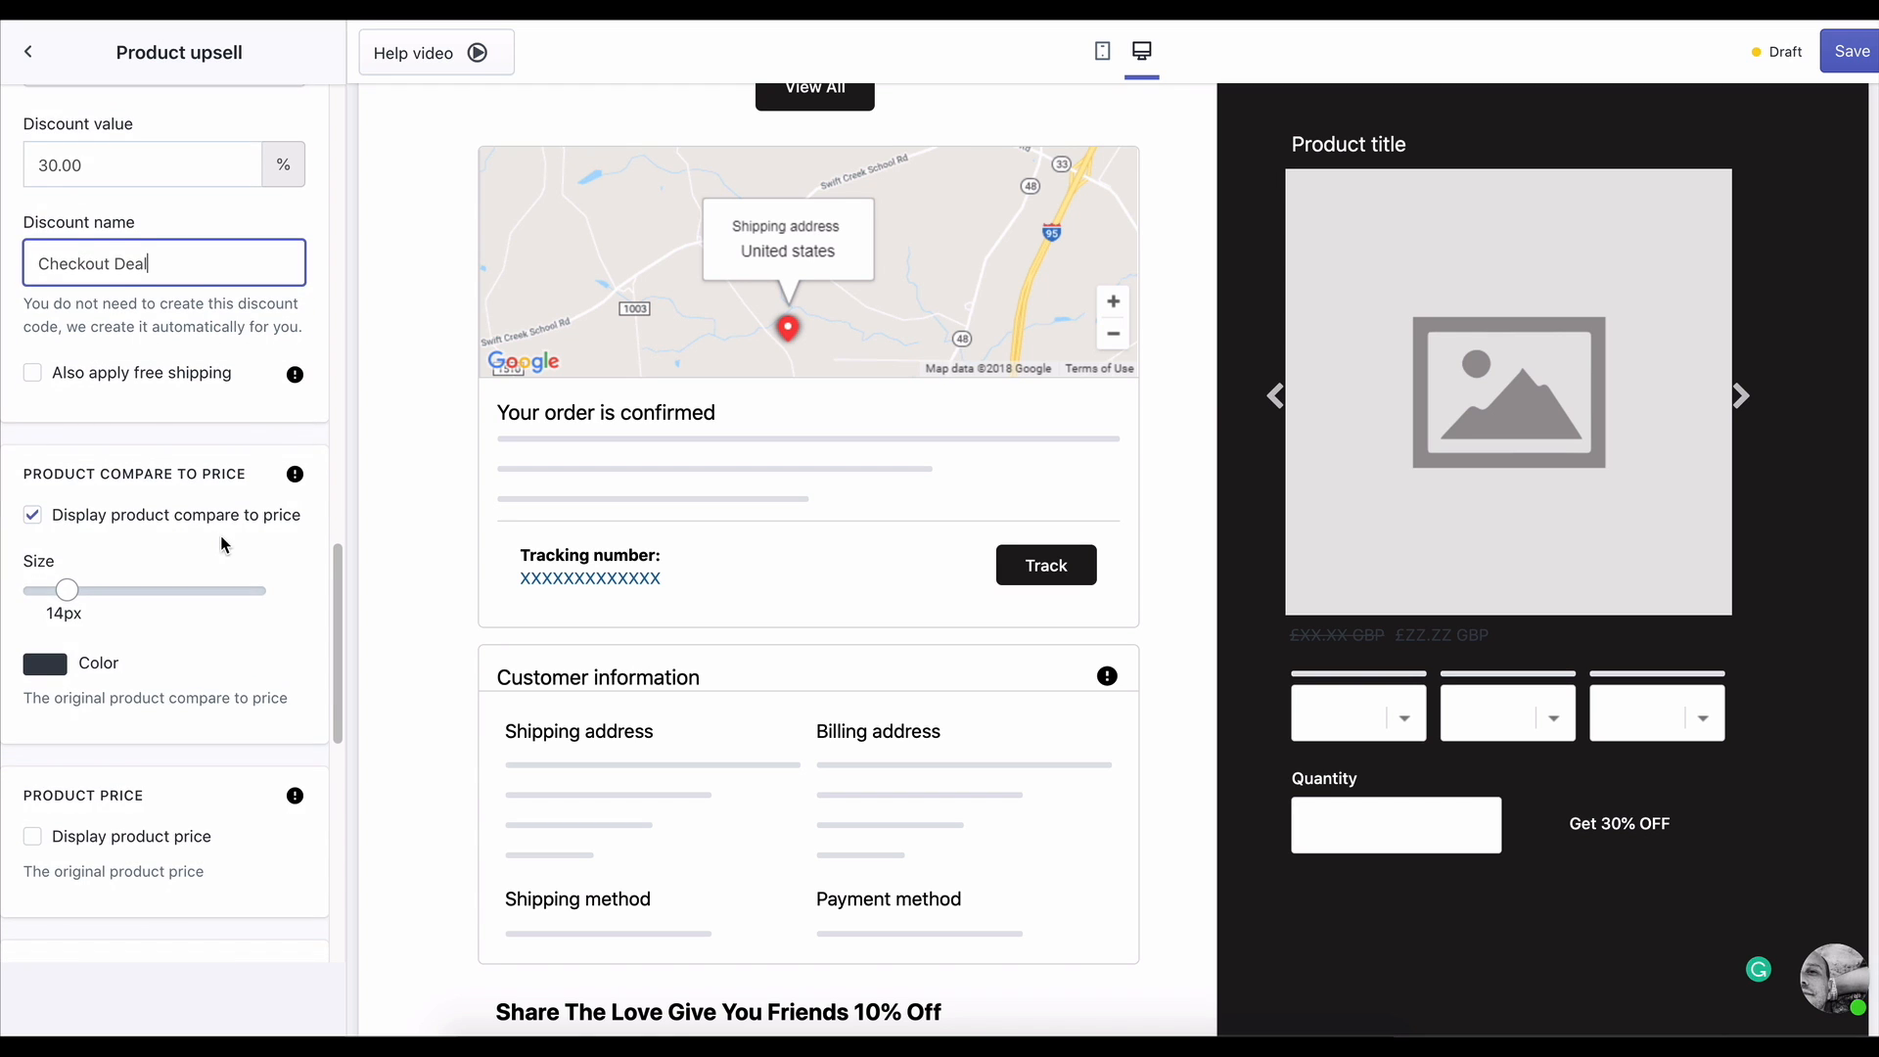
pyautogui.click(34, 475)
pyautogui.click(45, 623)
pyautogui.click(43, 663)
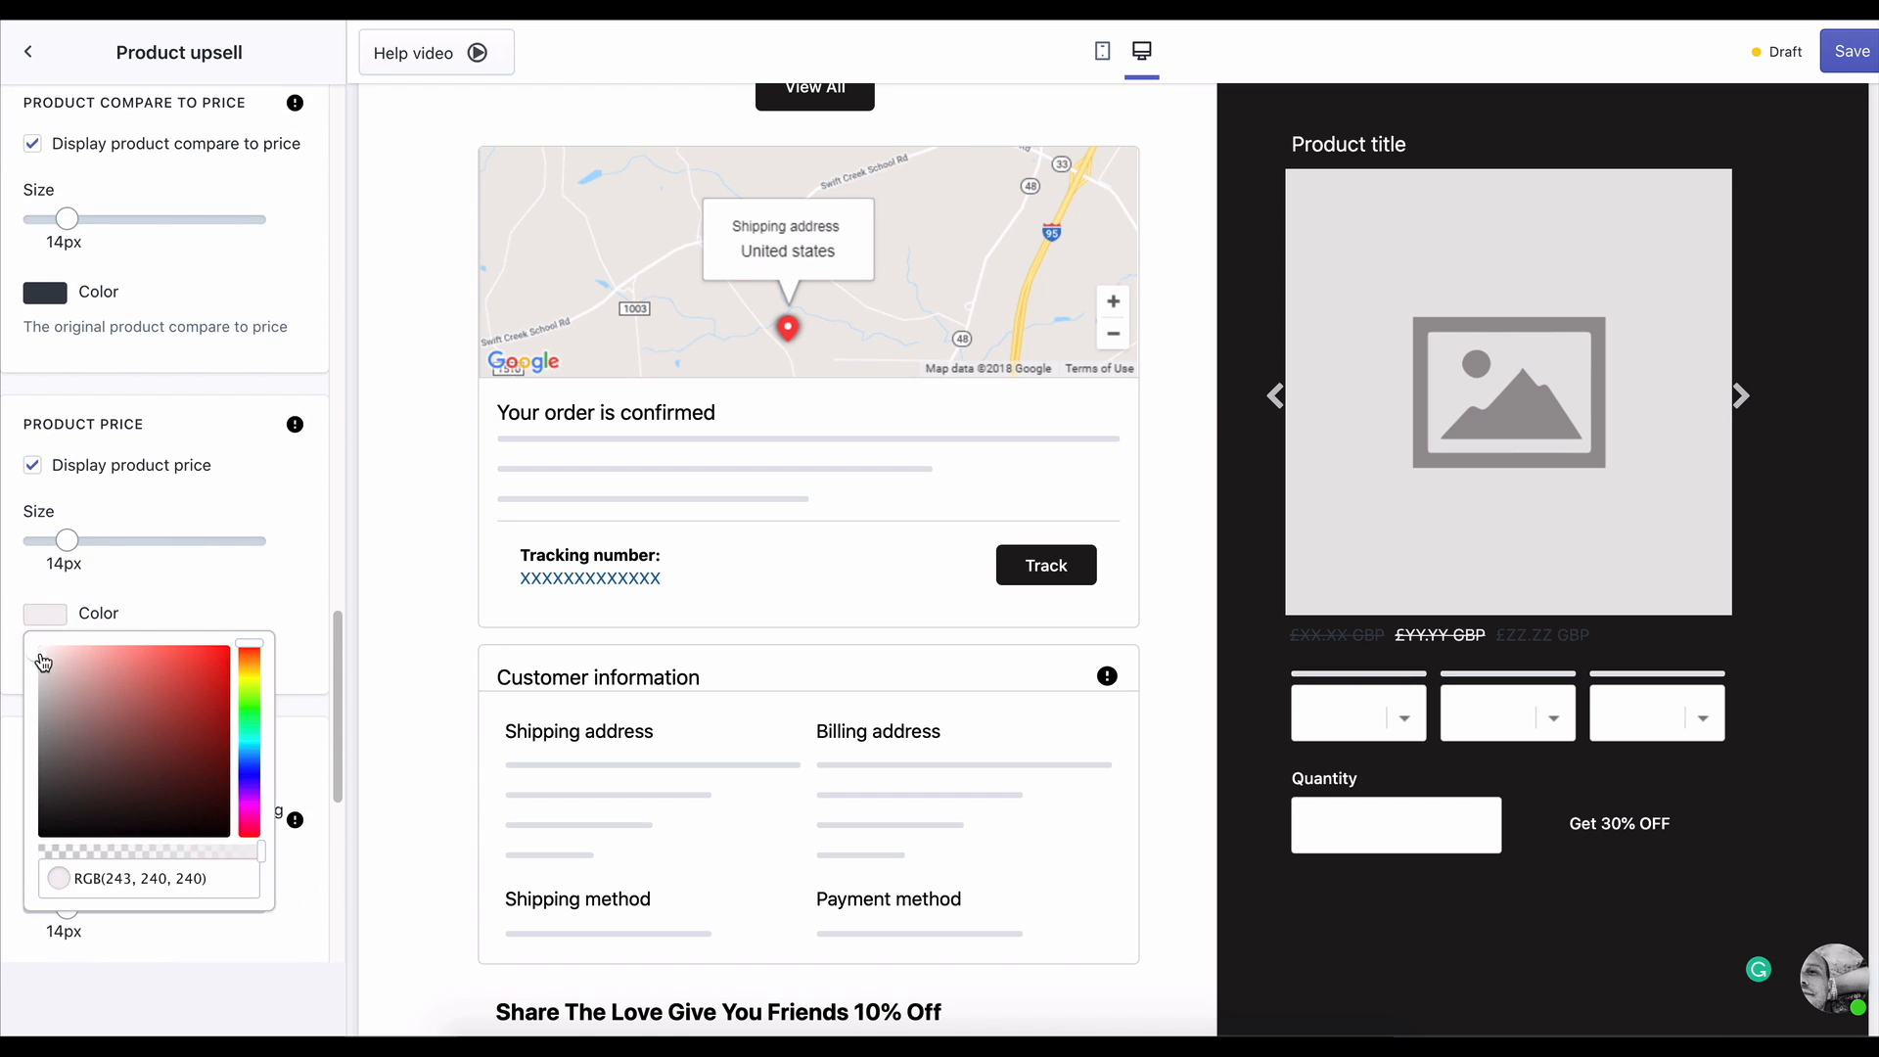
pyautogui.click(203, 607)
pyautogui.scroll(-11, 203, 608)
pyautogui.scroll(8, 202, 604)
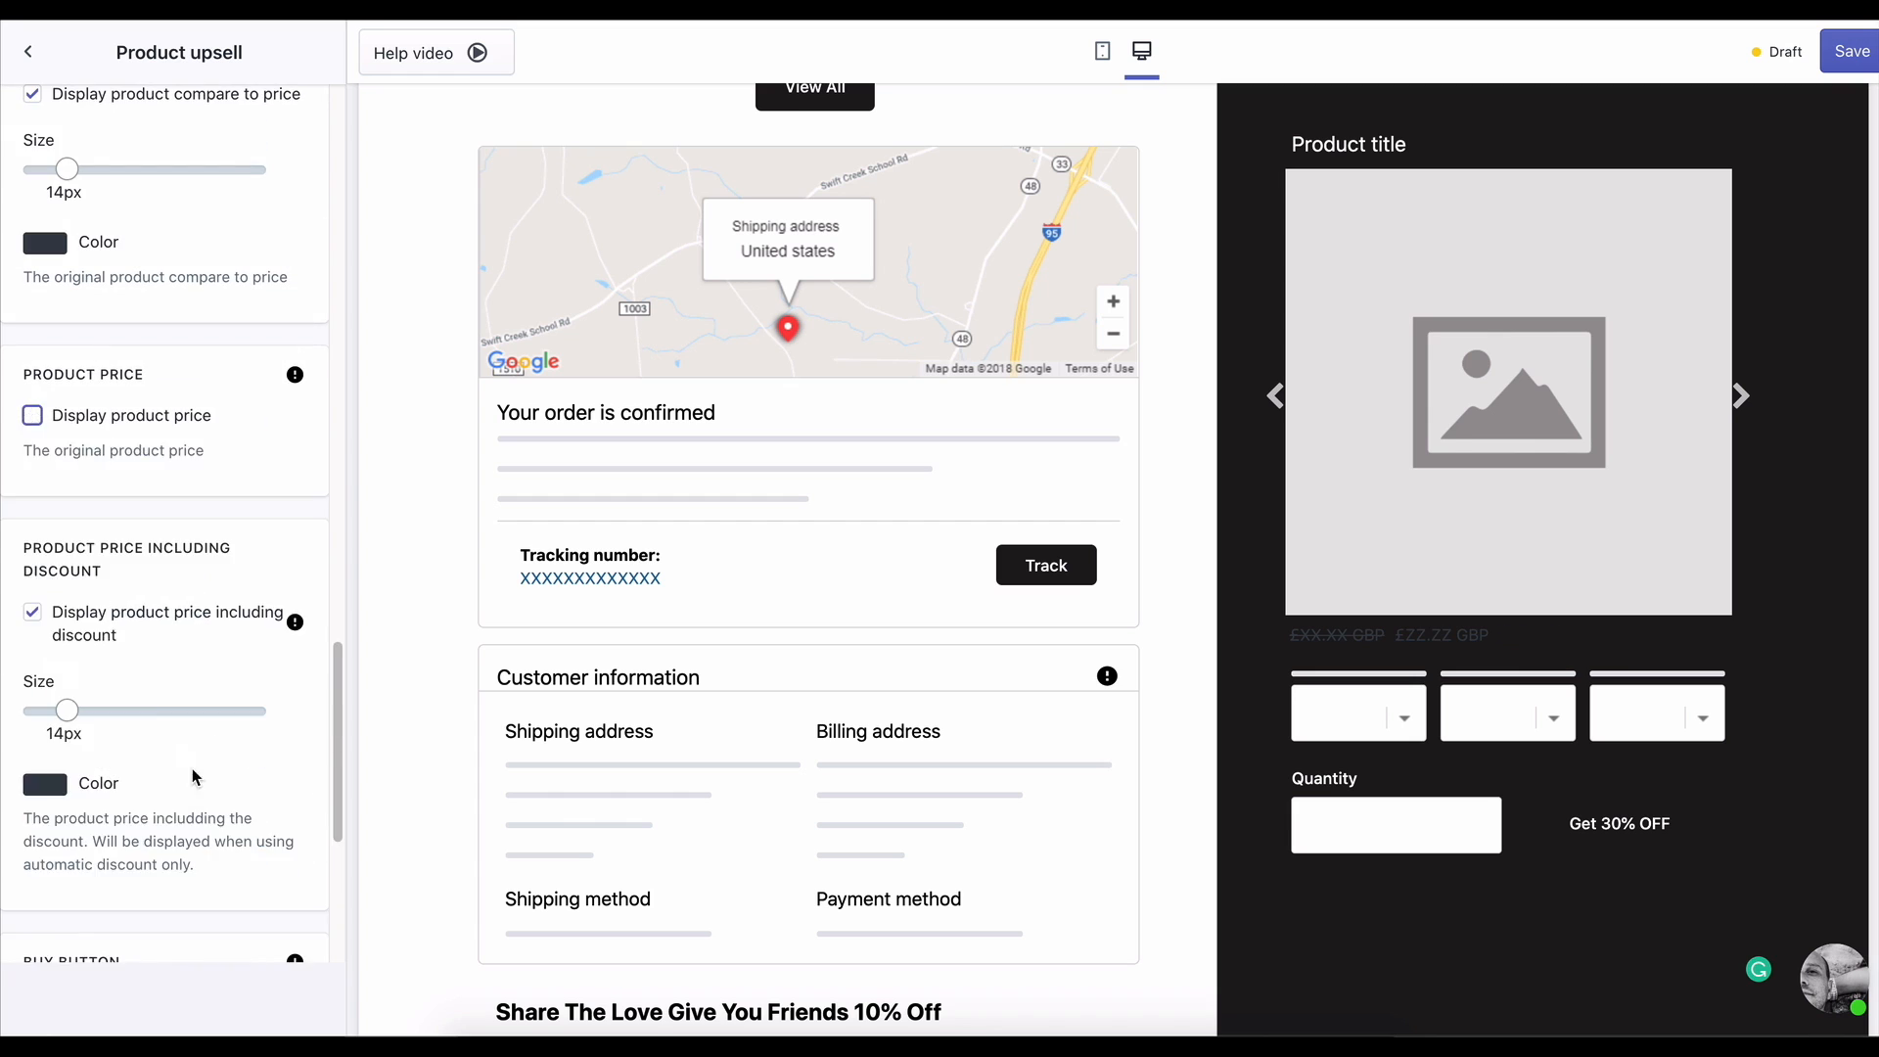
# - Change the color of the upsell's product price including discount to near white
pyautogui.scroll(-8, 193, 778)
pyautogui.scroll(-3, 1611, 620)
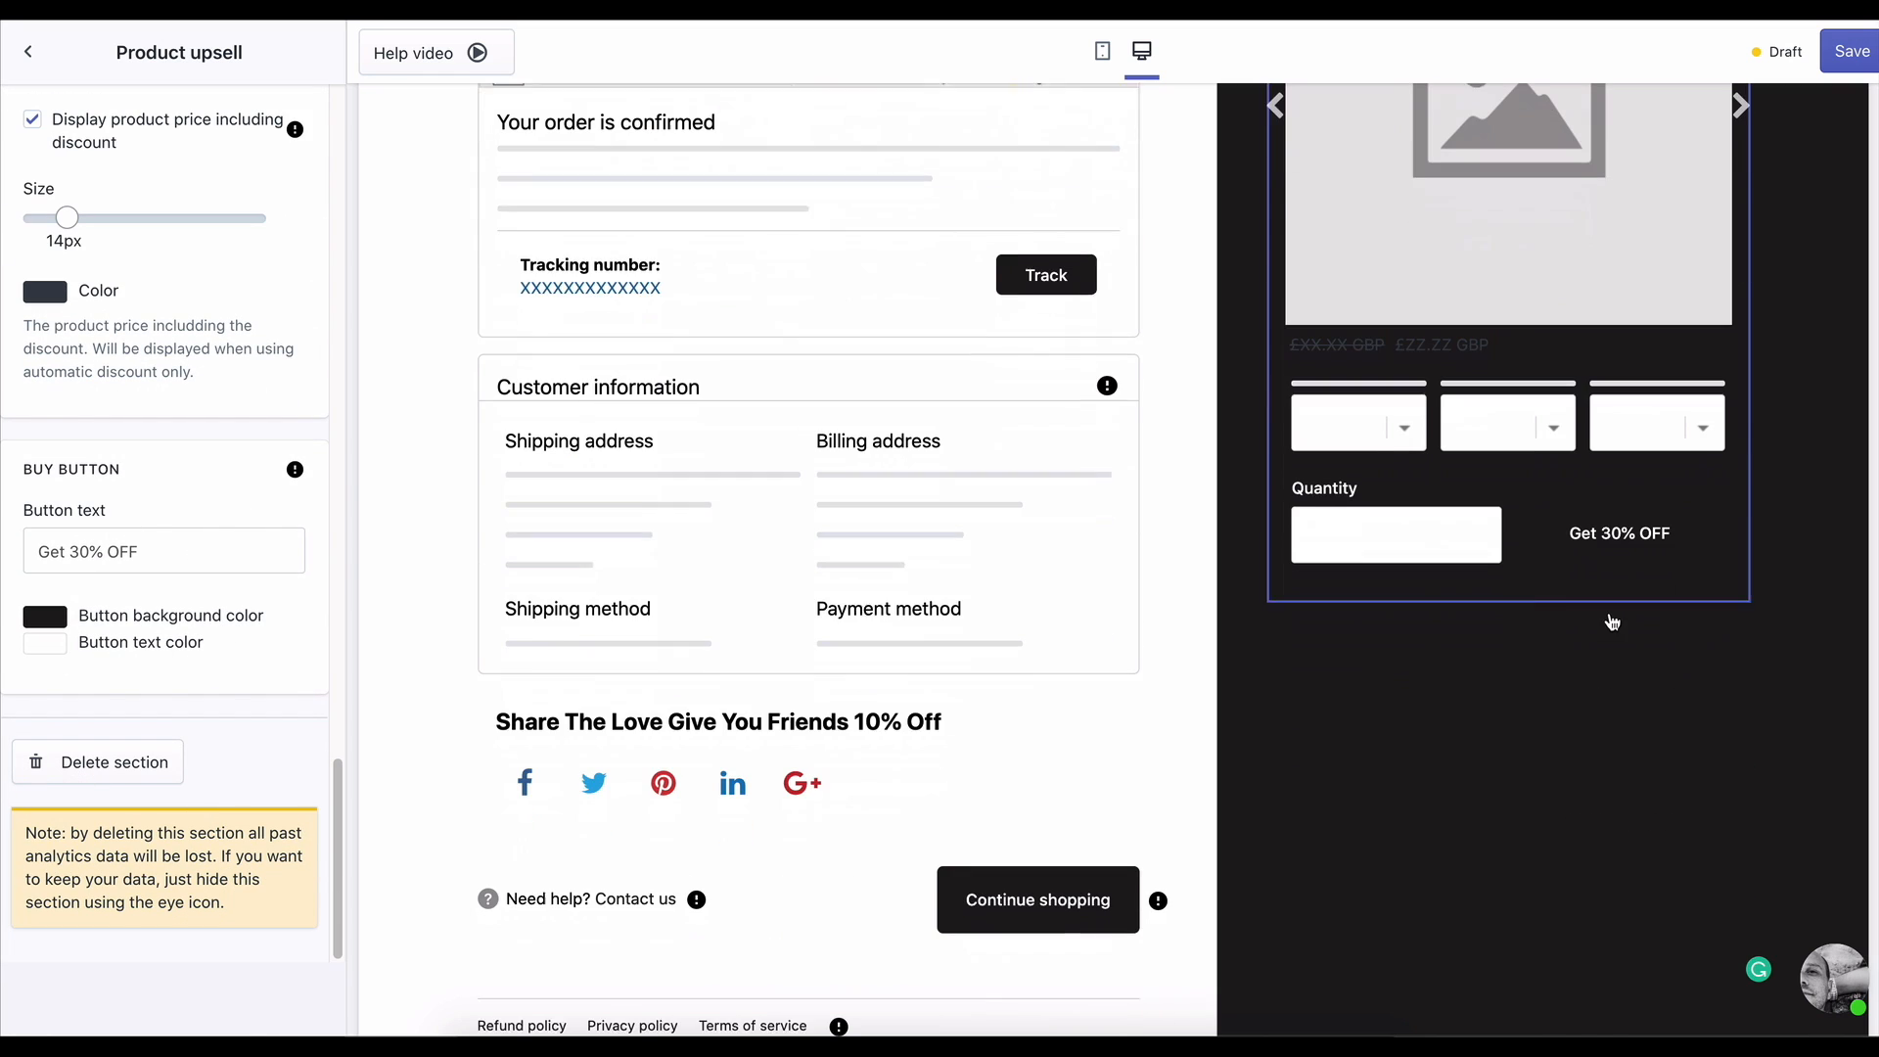
pyautogui.scroll(4, 1373, 858)
pyautogui.scroll(3, 166, 587)
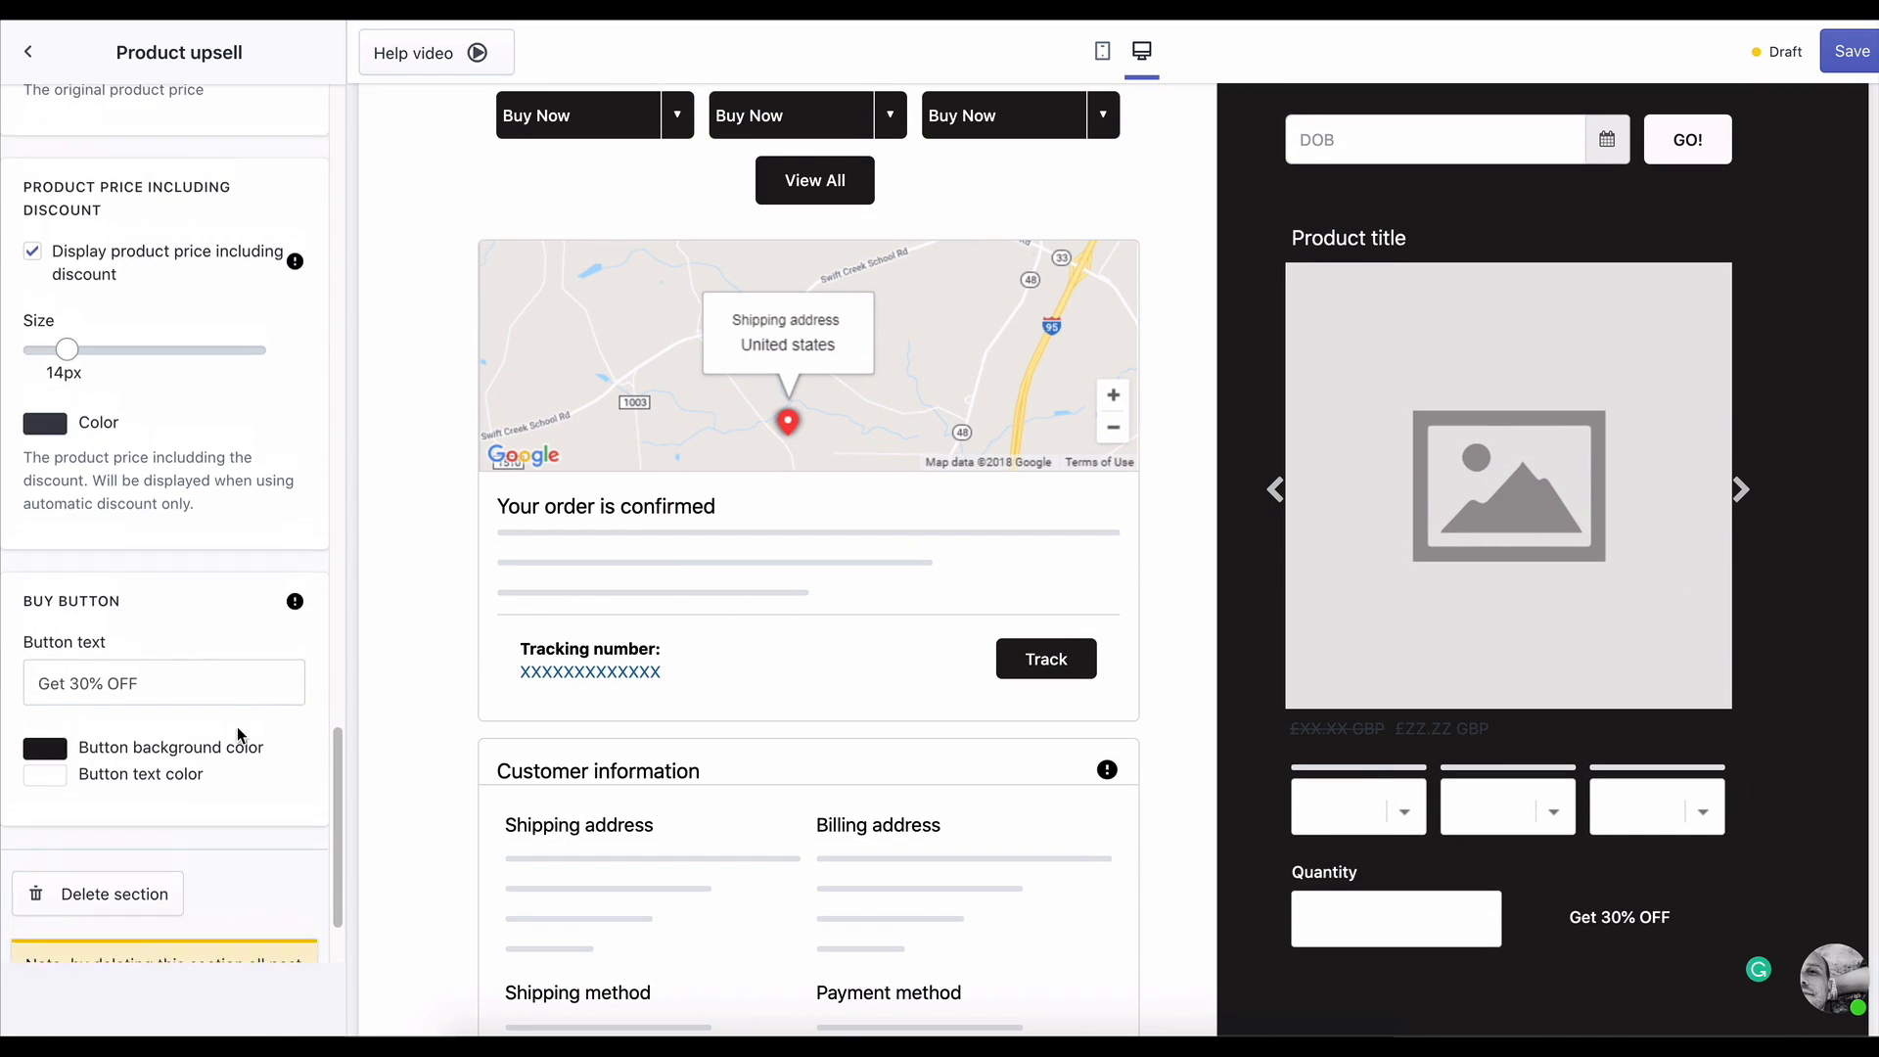
pyautogui.click(44, 457)
pyautogui.click(42, 508)
pyautogui.click(272, 443)
# - Toggle the original product price display on and off, and try a 15px size for the discounted price
pyautogui.scroll(3, 271, 436)
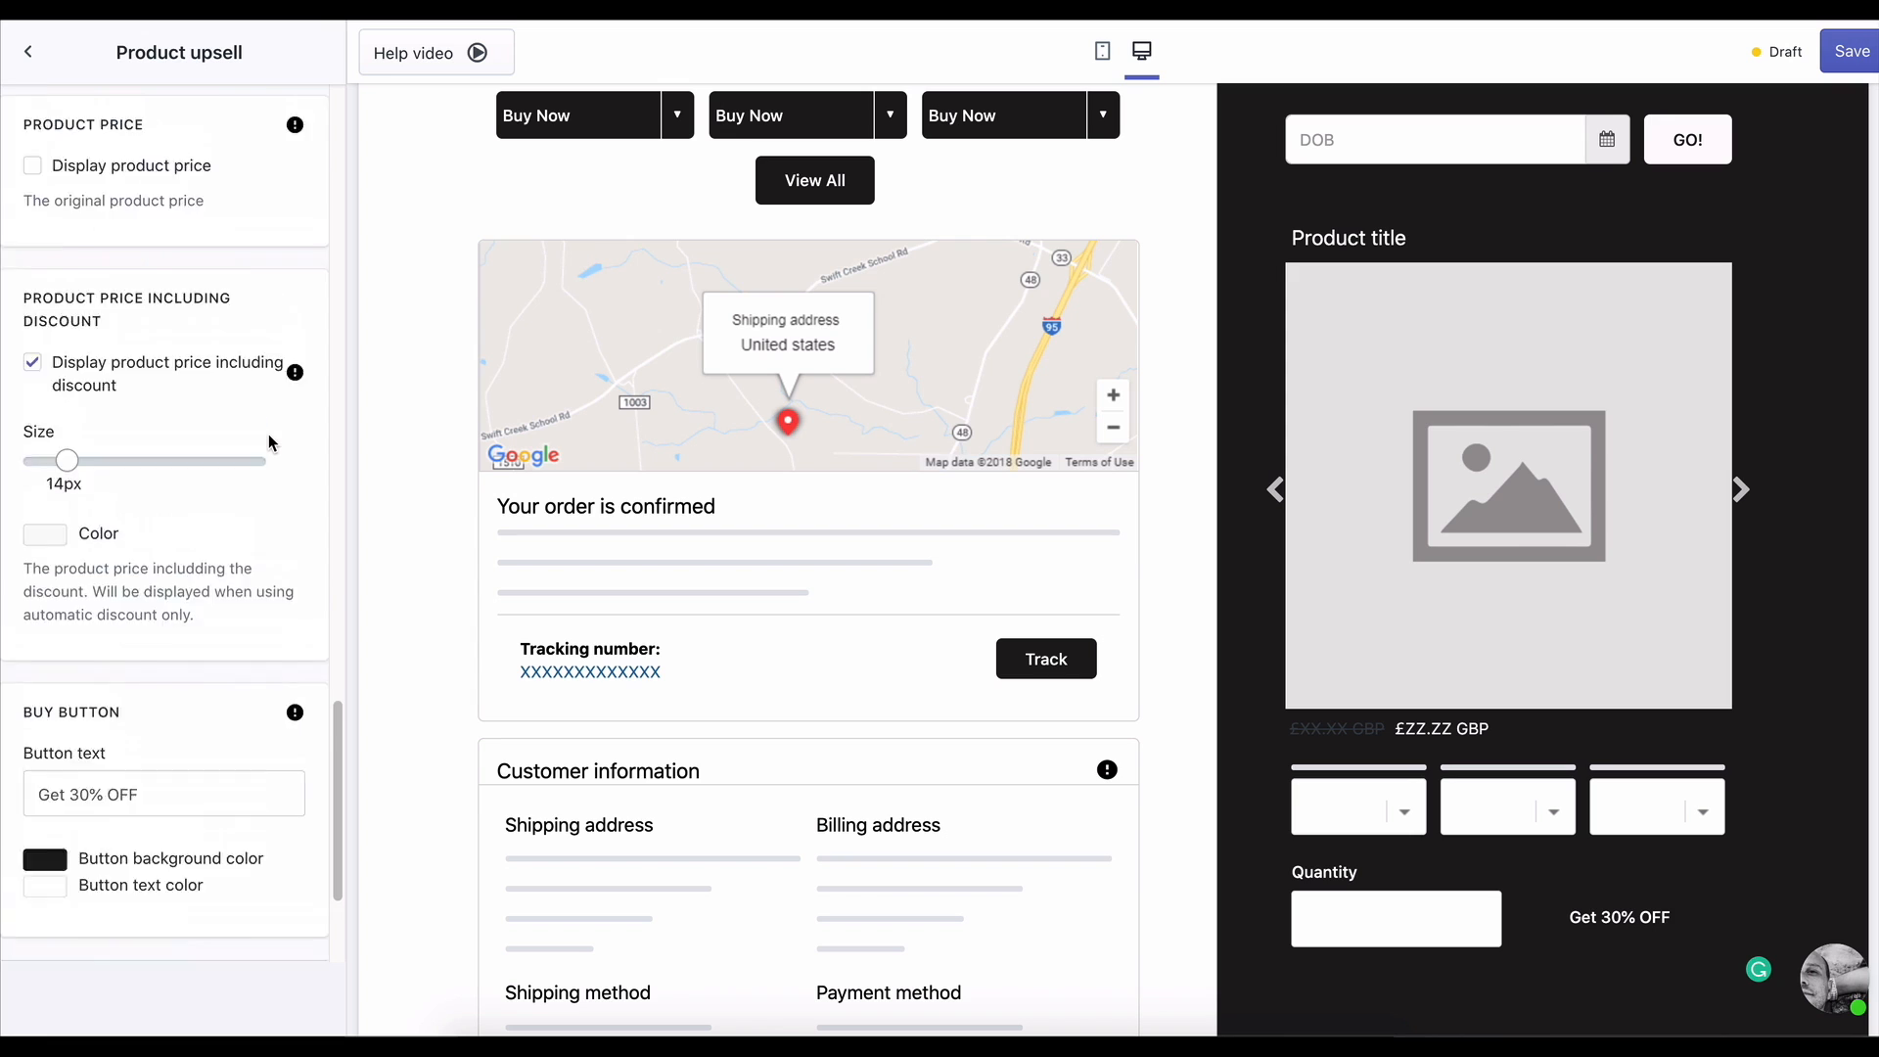
pyautogui.click(33, 302)
pyautogui.click(32, 303)
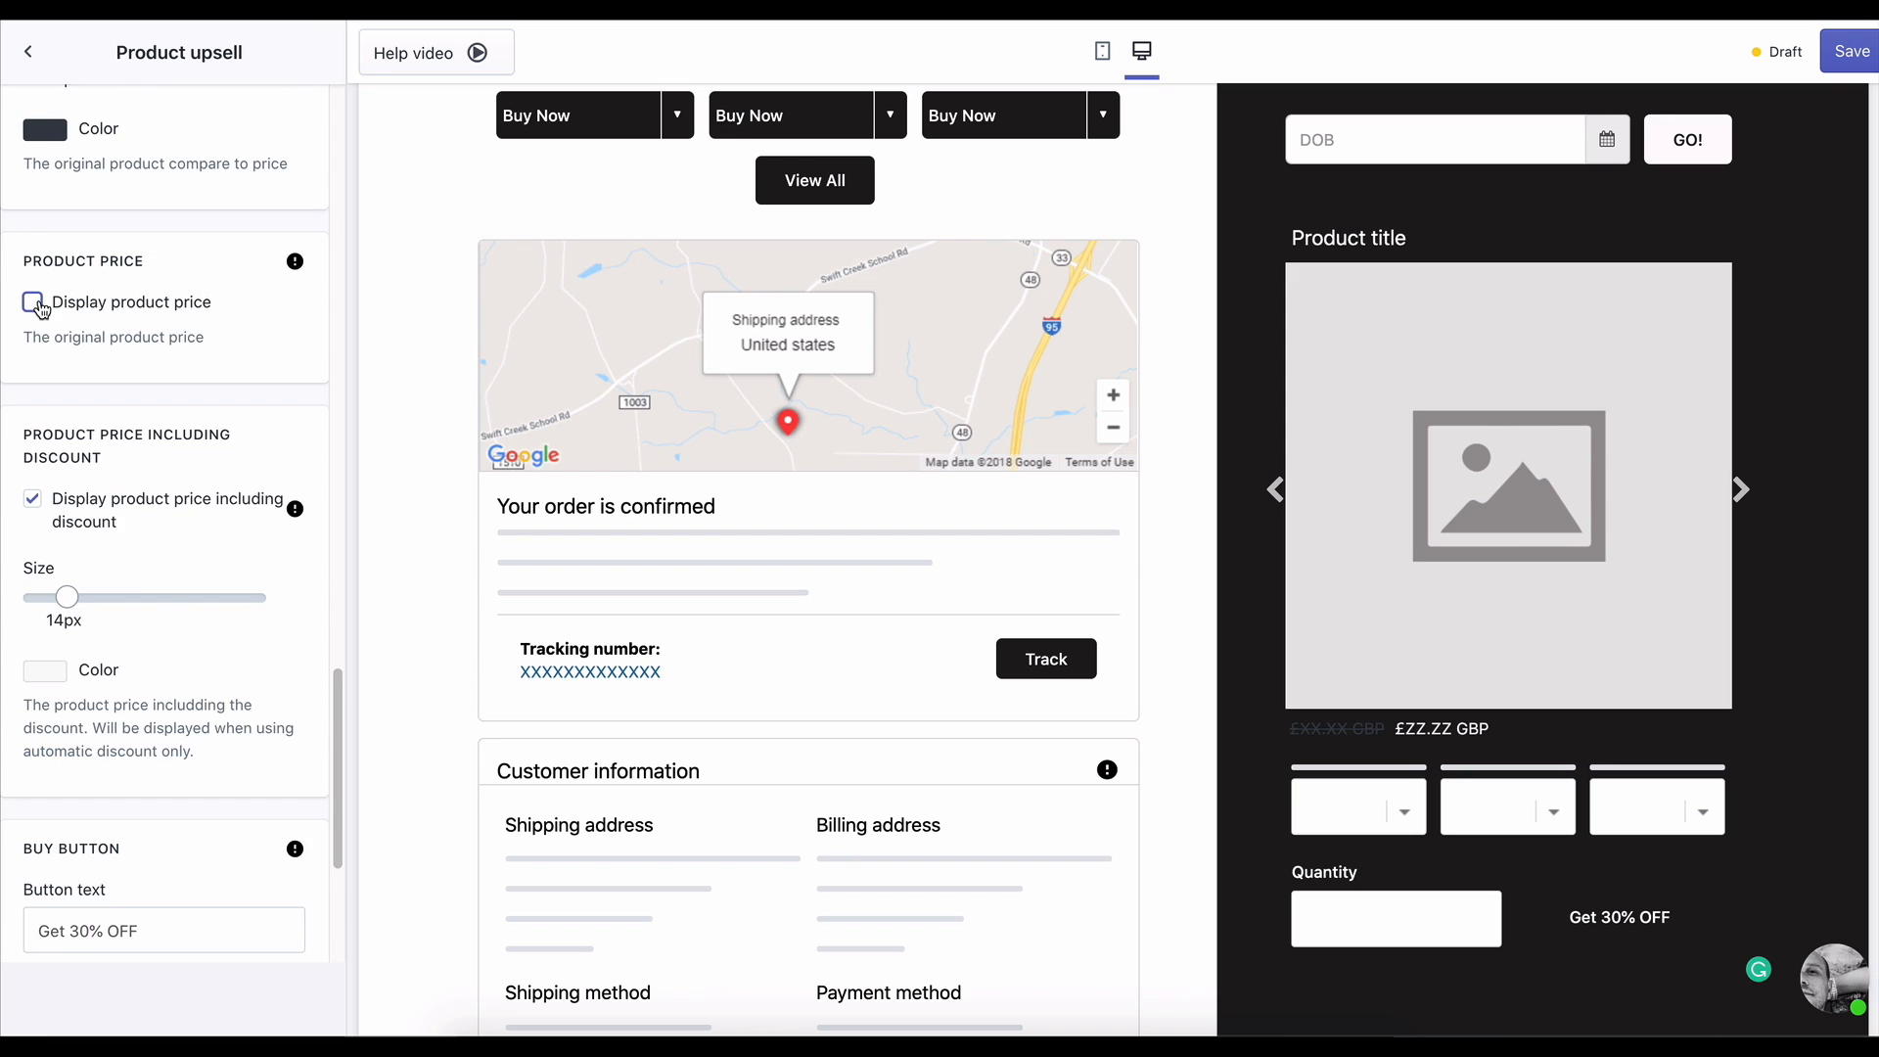
pyautogui.scroll(-3, 129, 573)
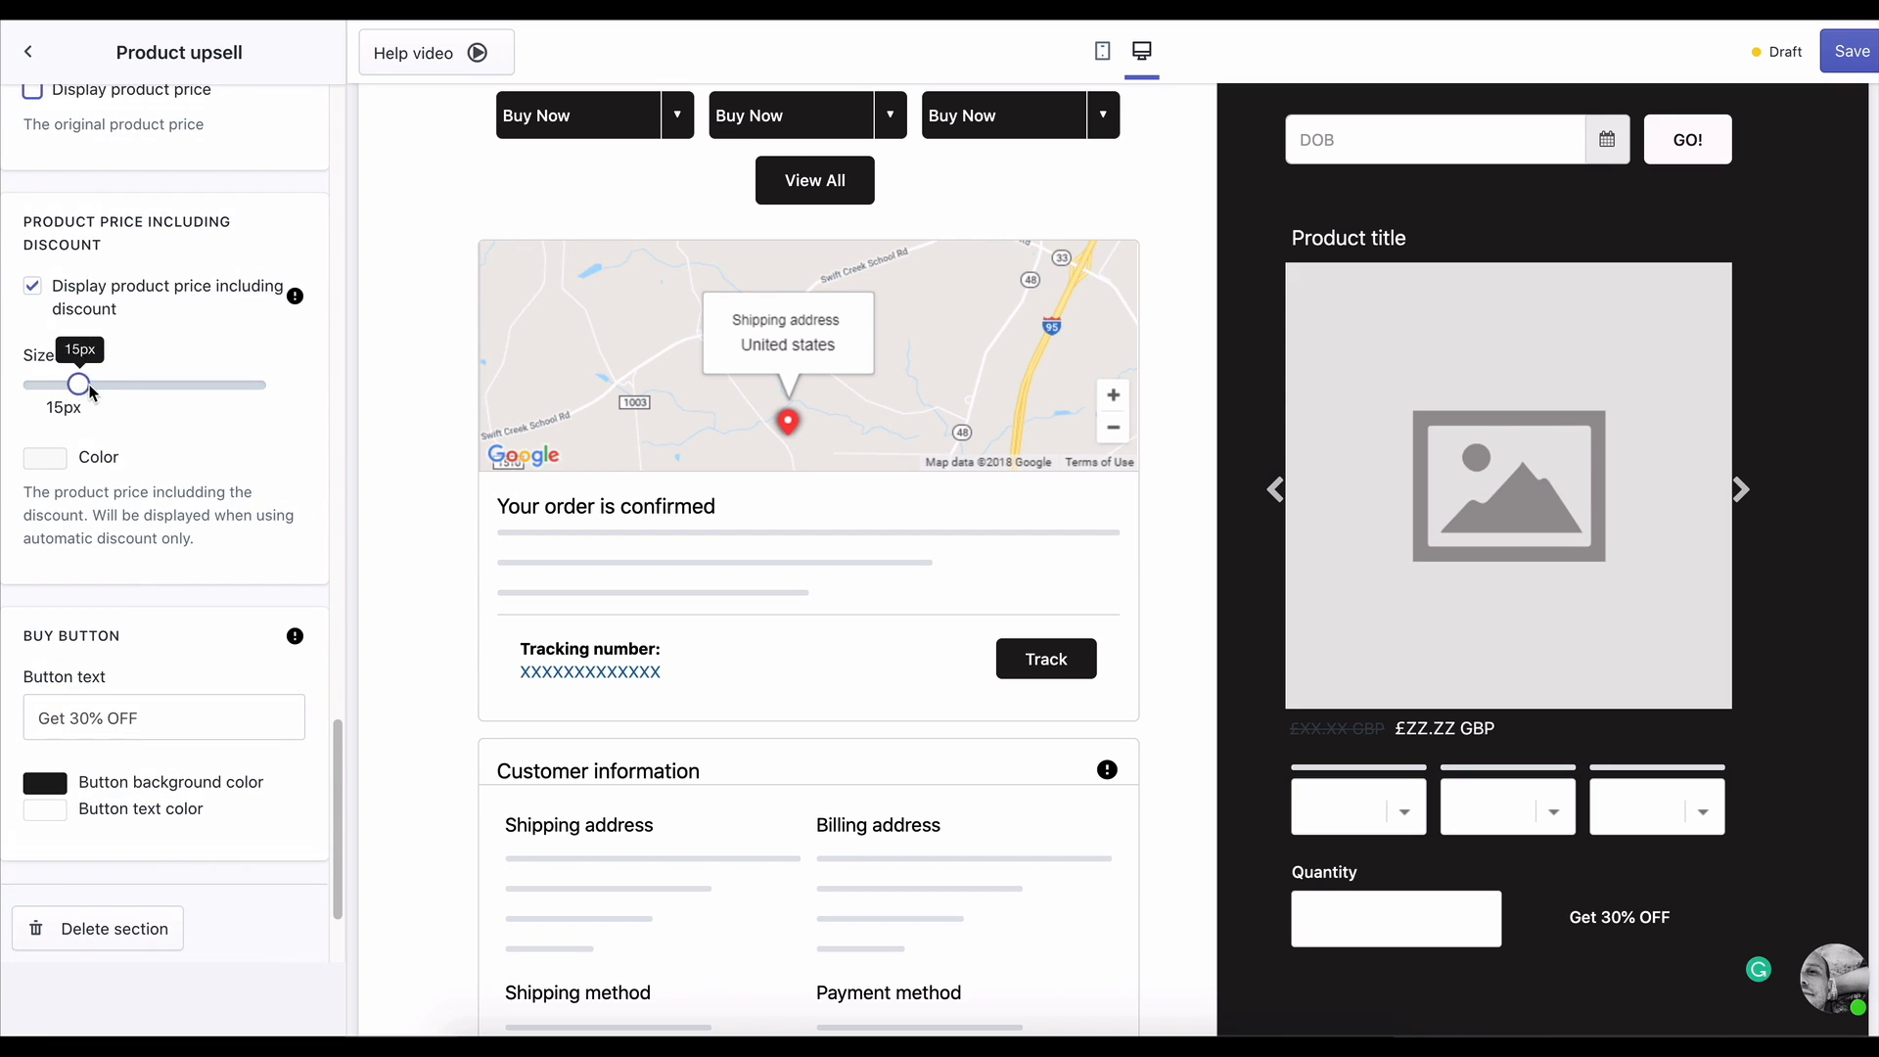
# - Set the color of the upsell's product compare to price to RGB(249, 250, 252)
pyautogui.scroll(5, 58, 382)
pyautogui.click(46, 368)
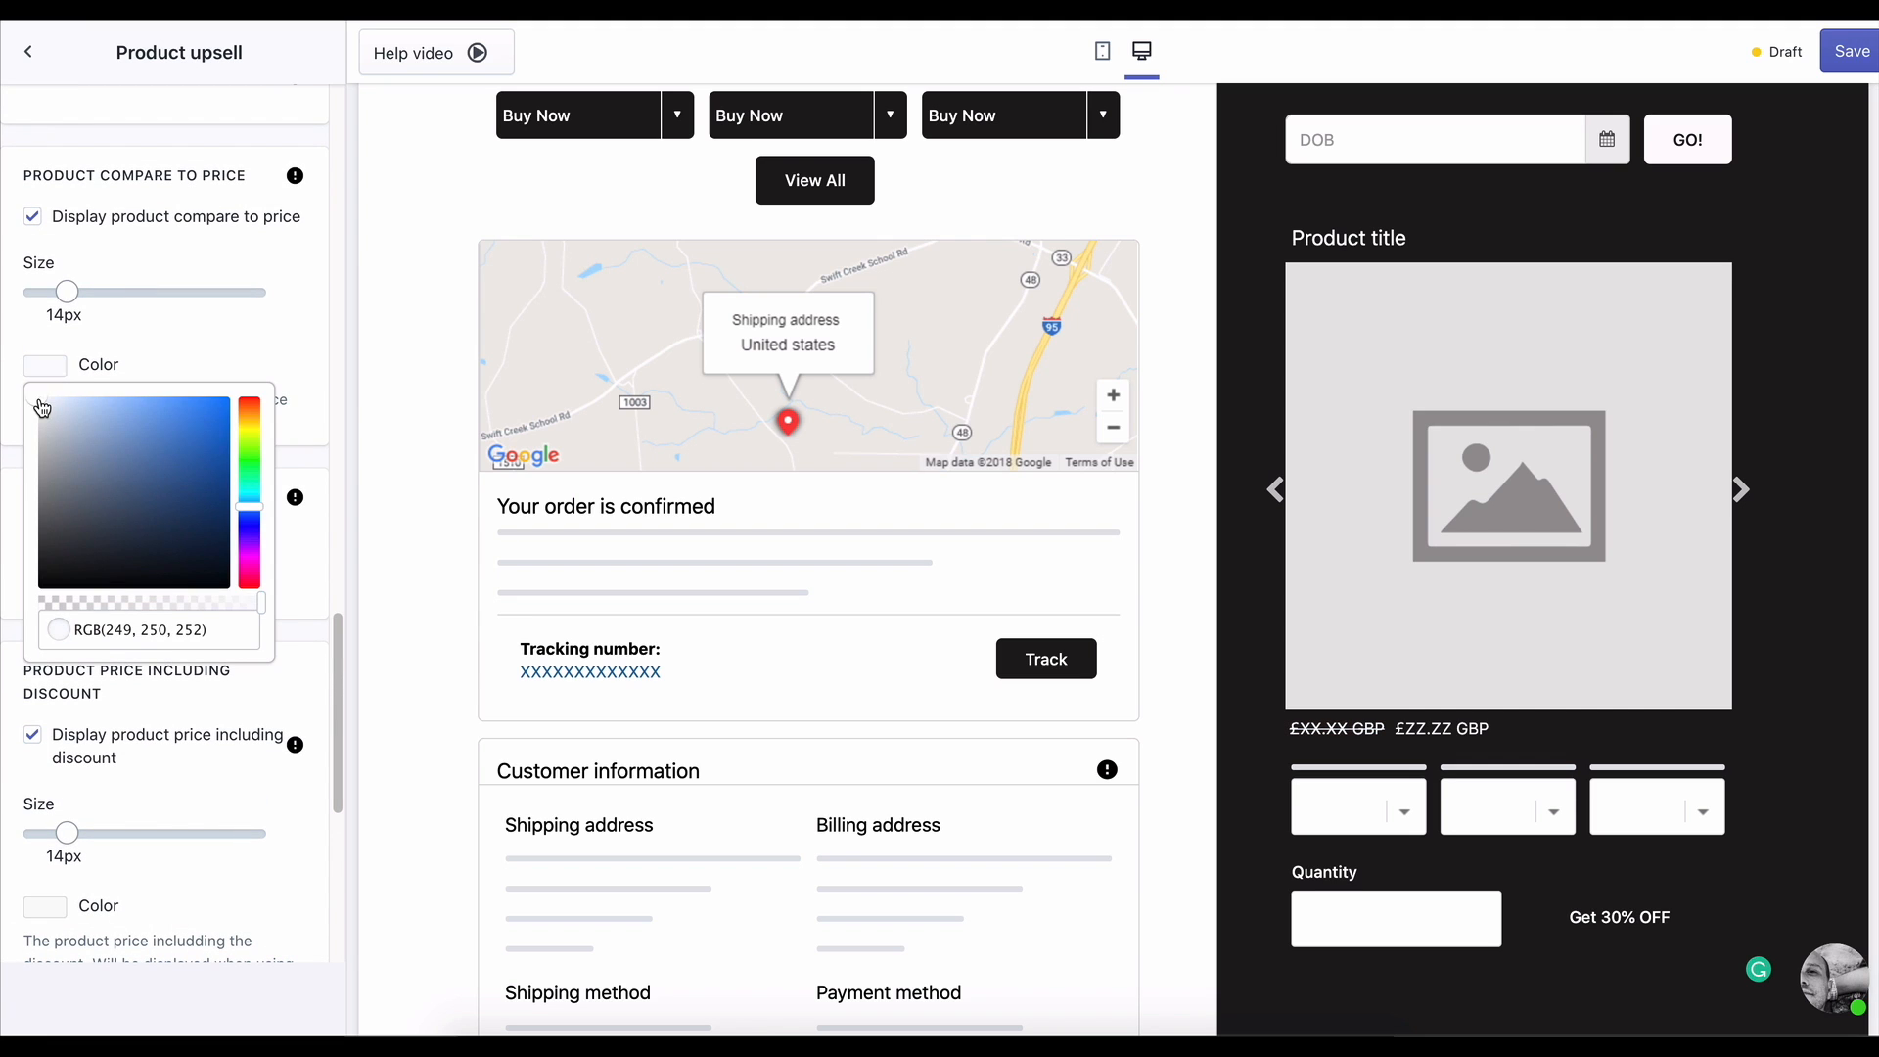
# - Set the product upsell's buy button background color to green RGB(52, 197, 32)
pyautogui.scroll(-7, 302, 374)
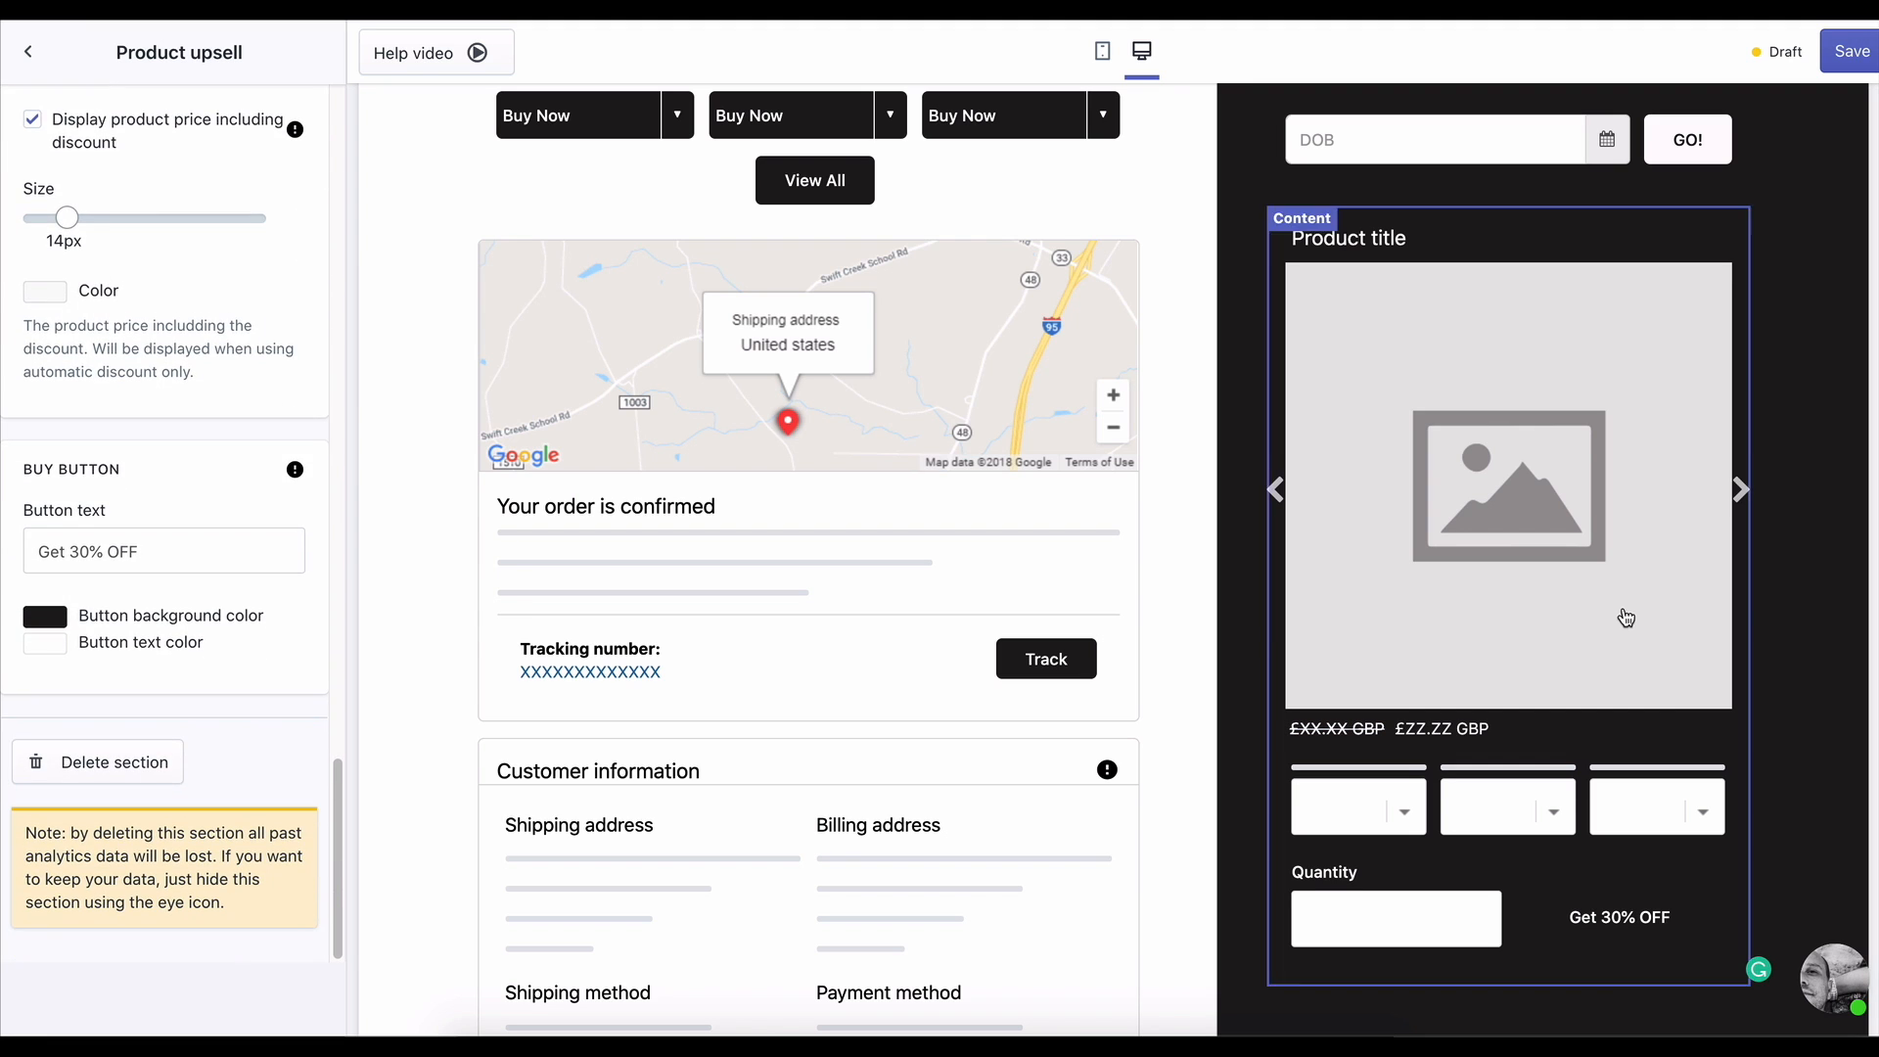
pyautogui.scroll(1, 1489, 604)
pyautogui.scroll(-5, 1489, 604)
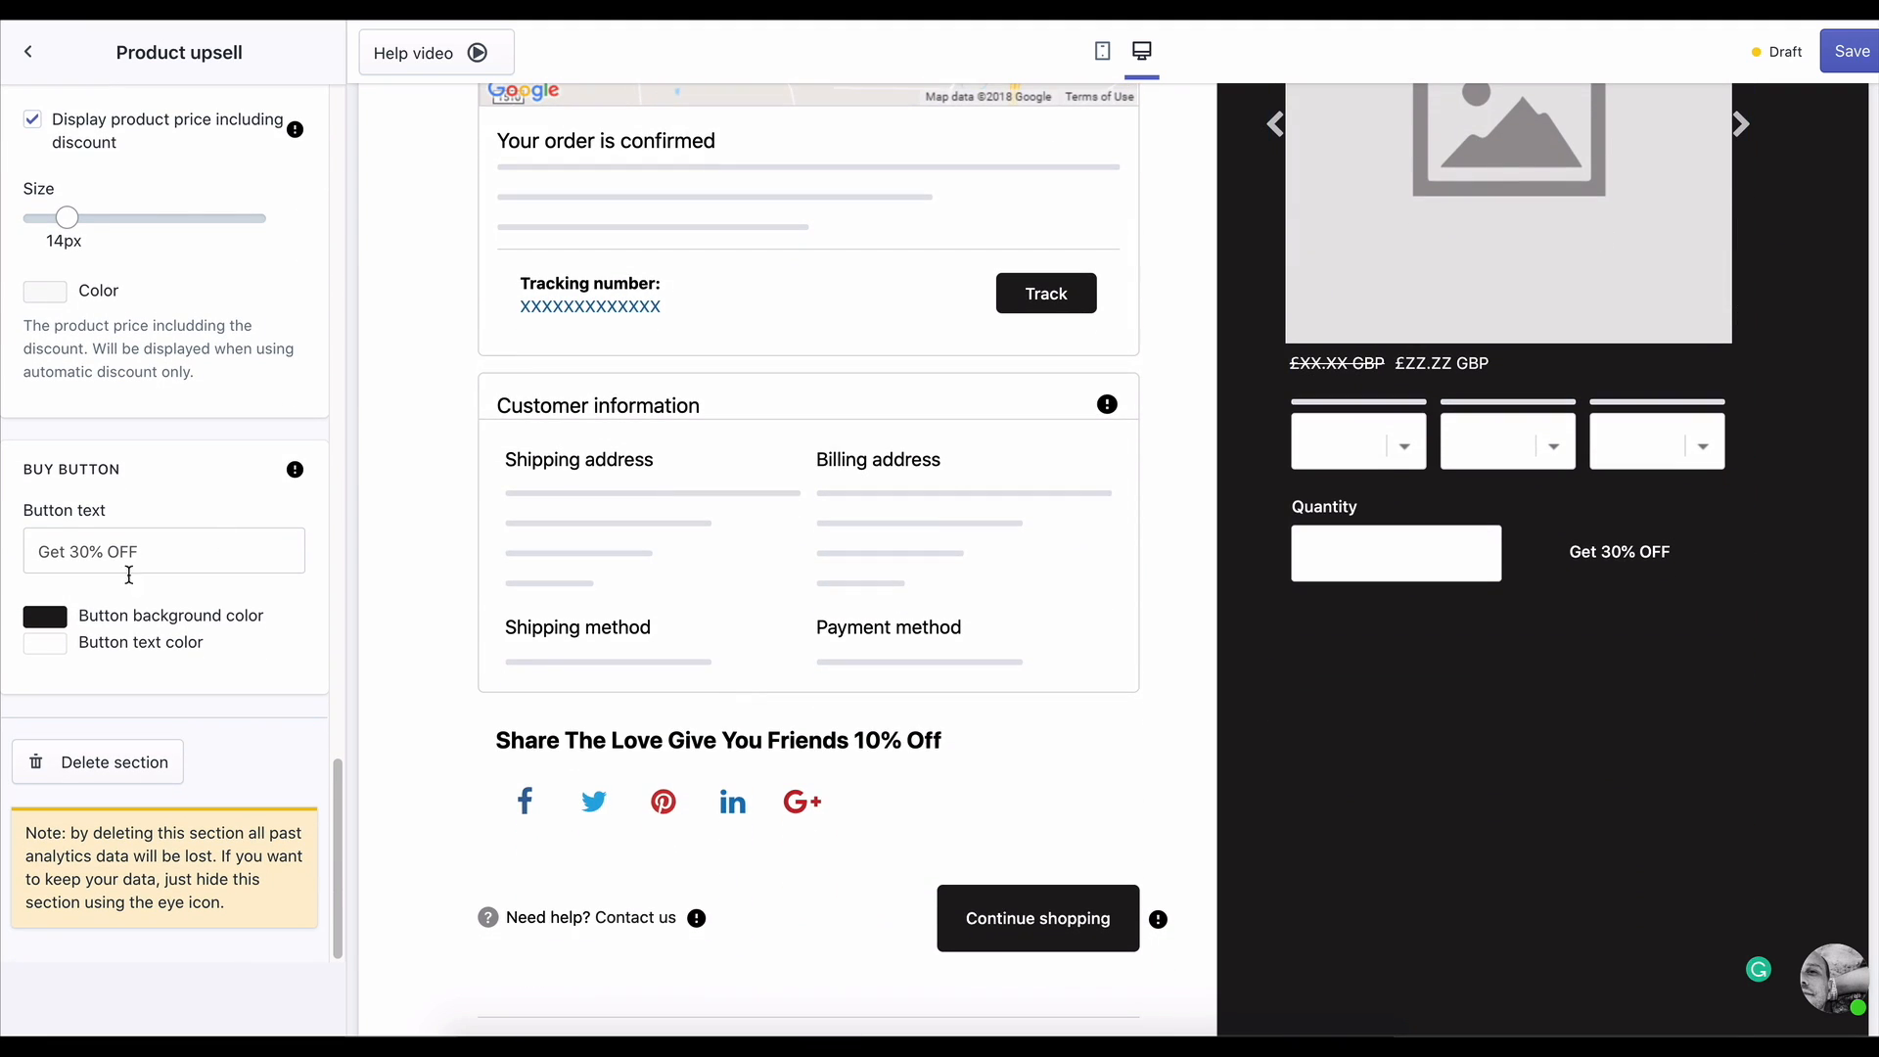
pyautogui.click(44, 616)
pyautogui.moveTo(54, 825); pyautogui.dragTo(39, 659)
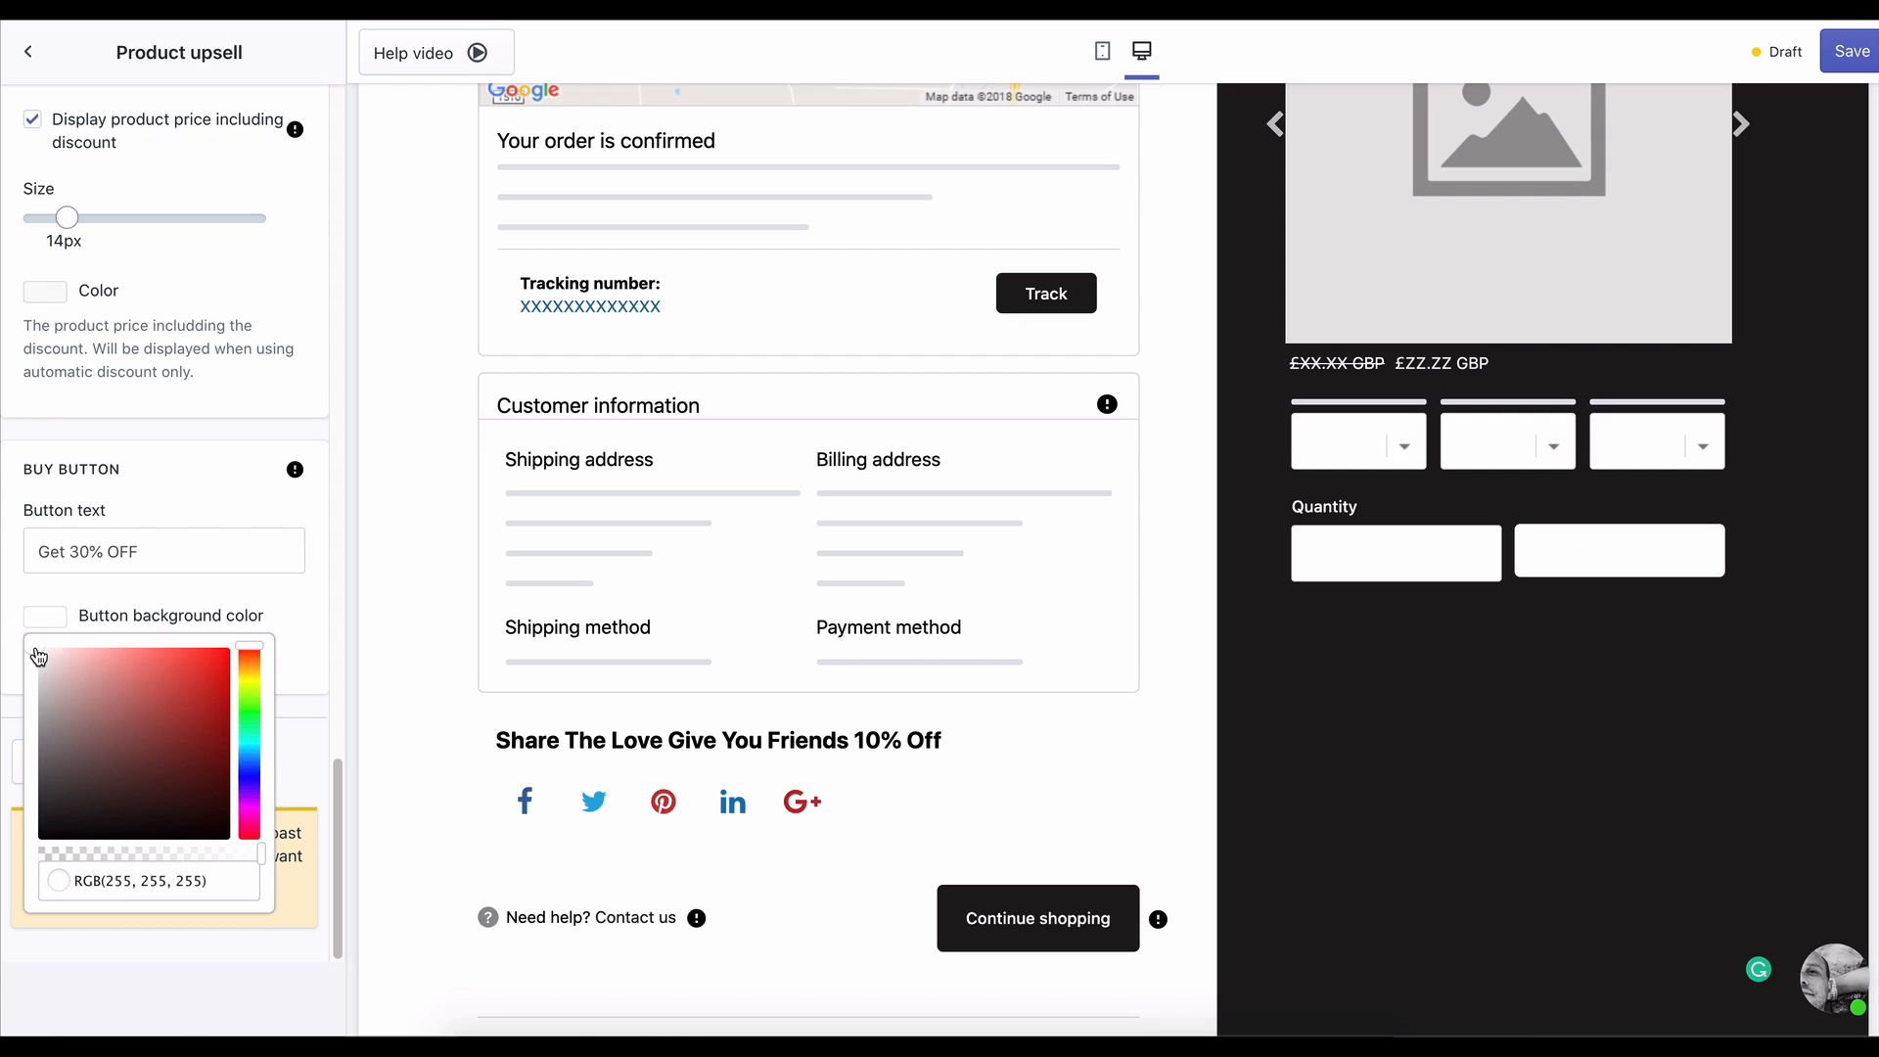
pyautogui.click(250, 721)
pyautogui.click(201, 664)
pyautogui.click(196, 689)
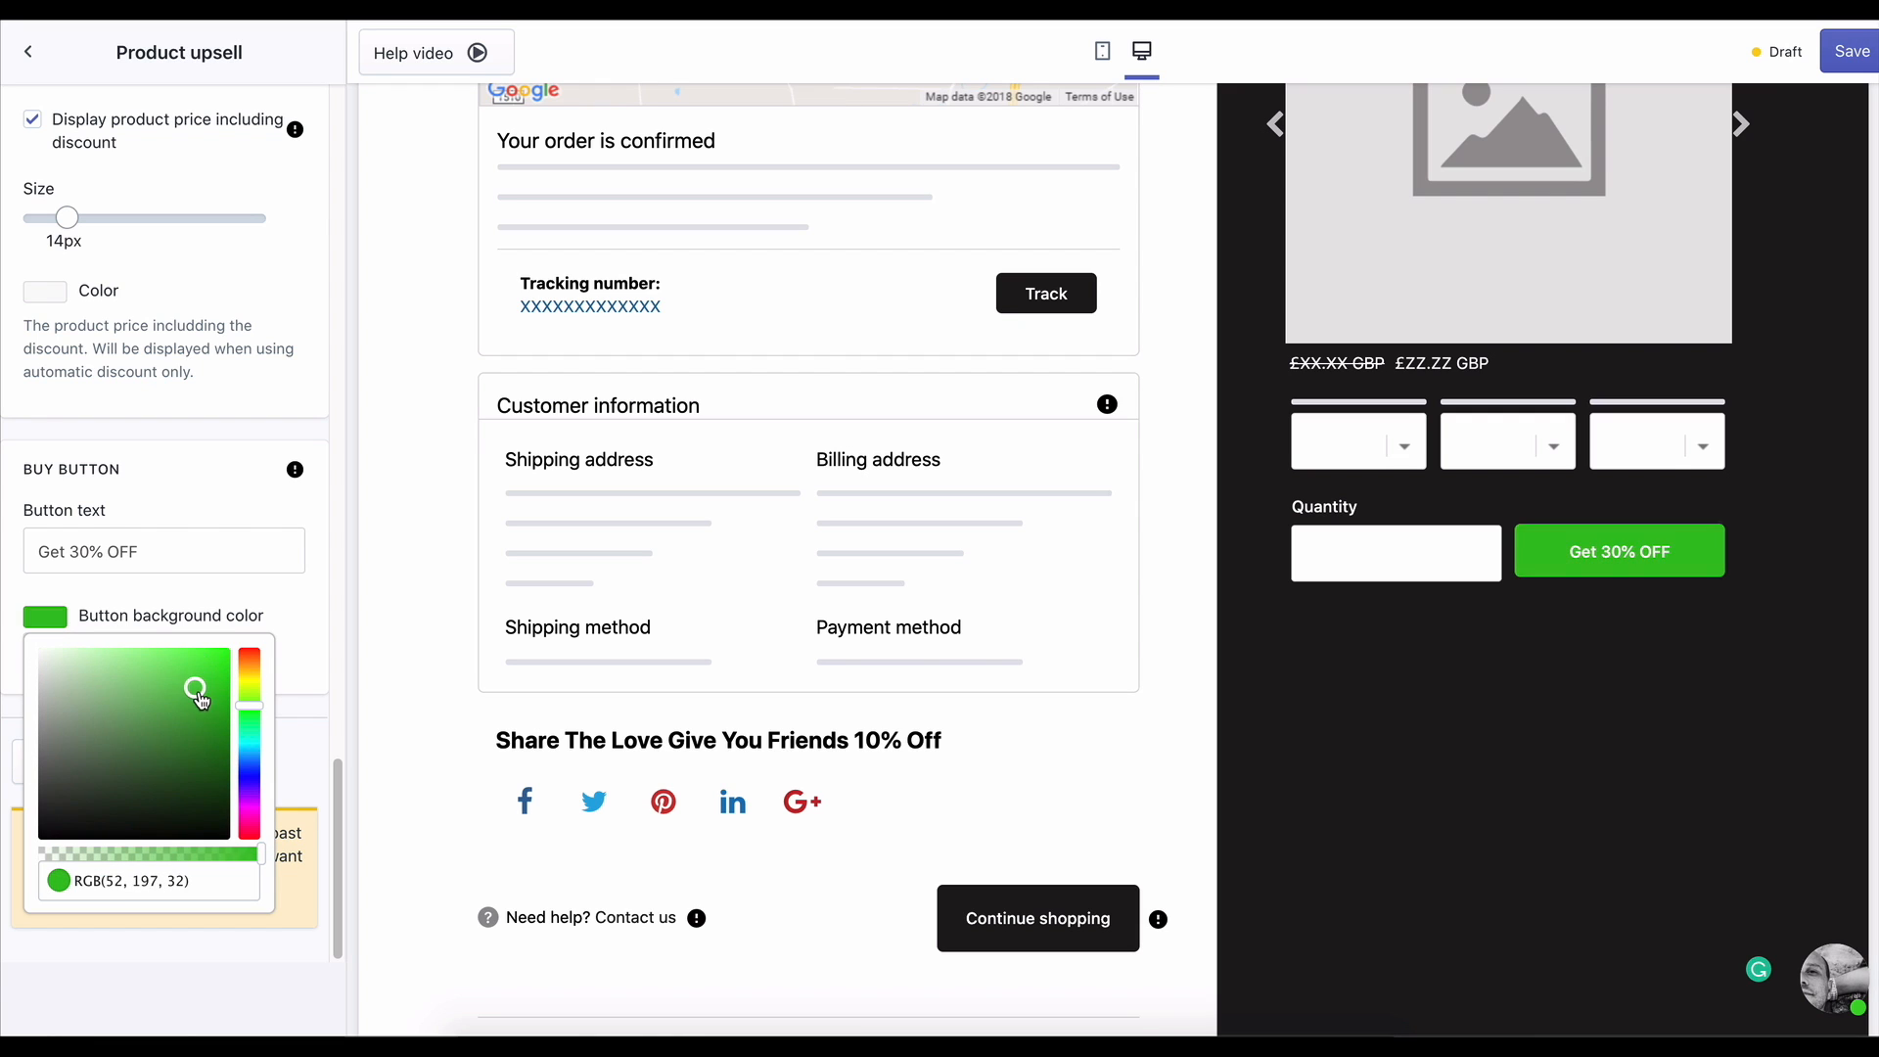
pyautogui.click(285, 594)
# - Review the thank you page preview, return to the Right Area sections and save the template
pyautogui.scroll(10, 1468, 642)
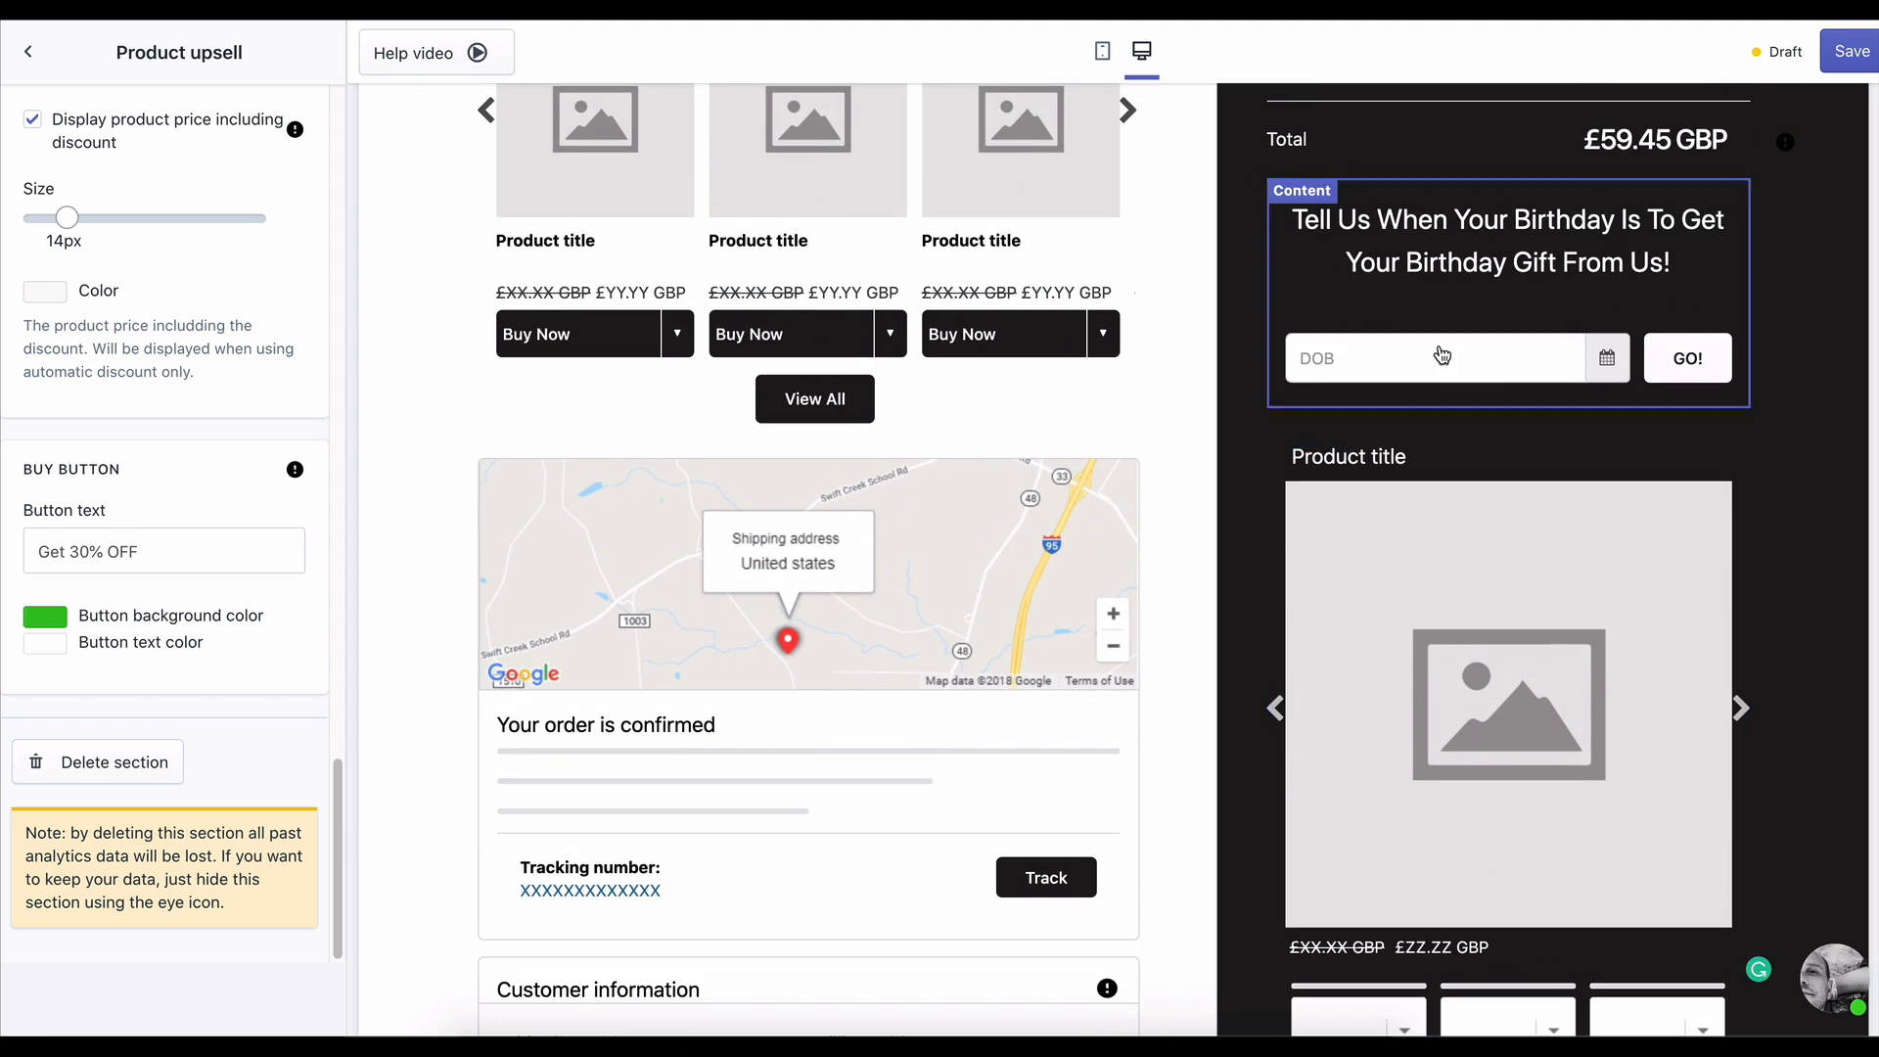
pyautogui.scroll(-6, 1531, 640)
pyautogui.scroll(6, 1530, 640)
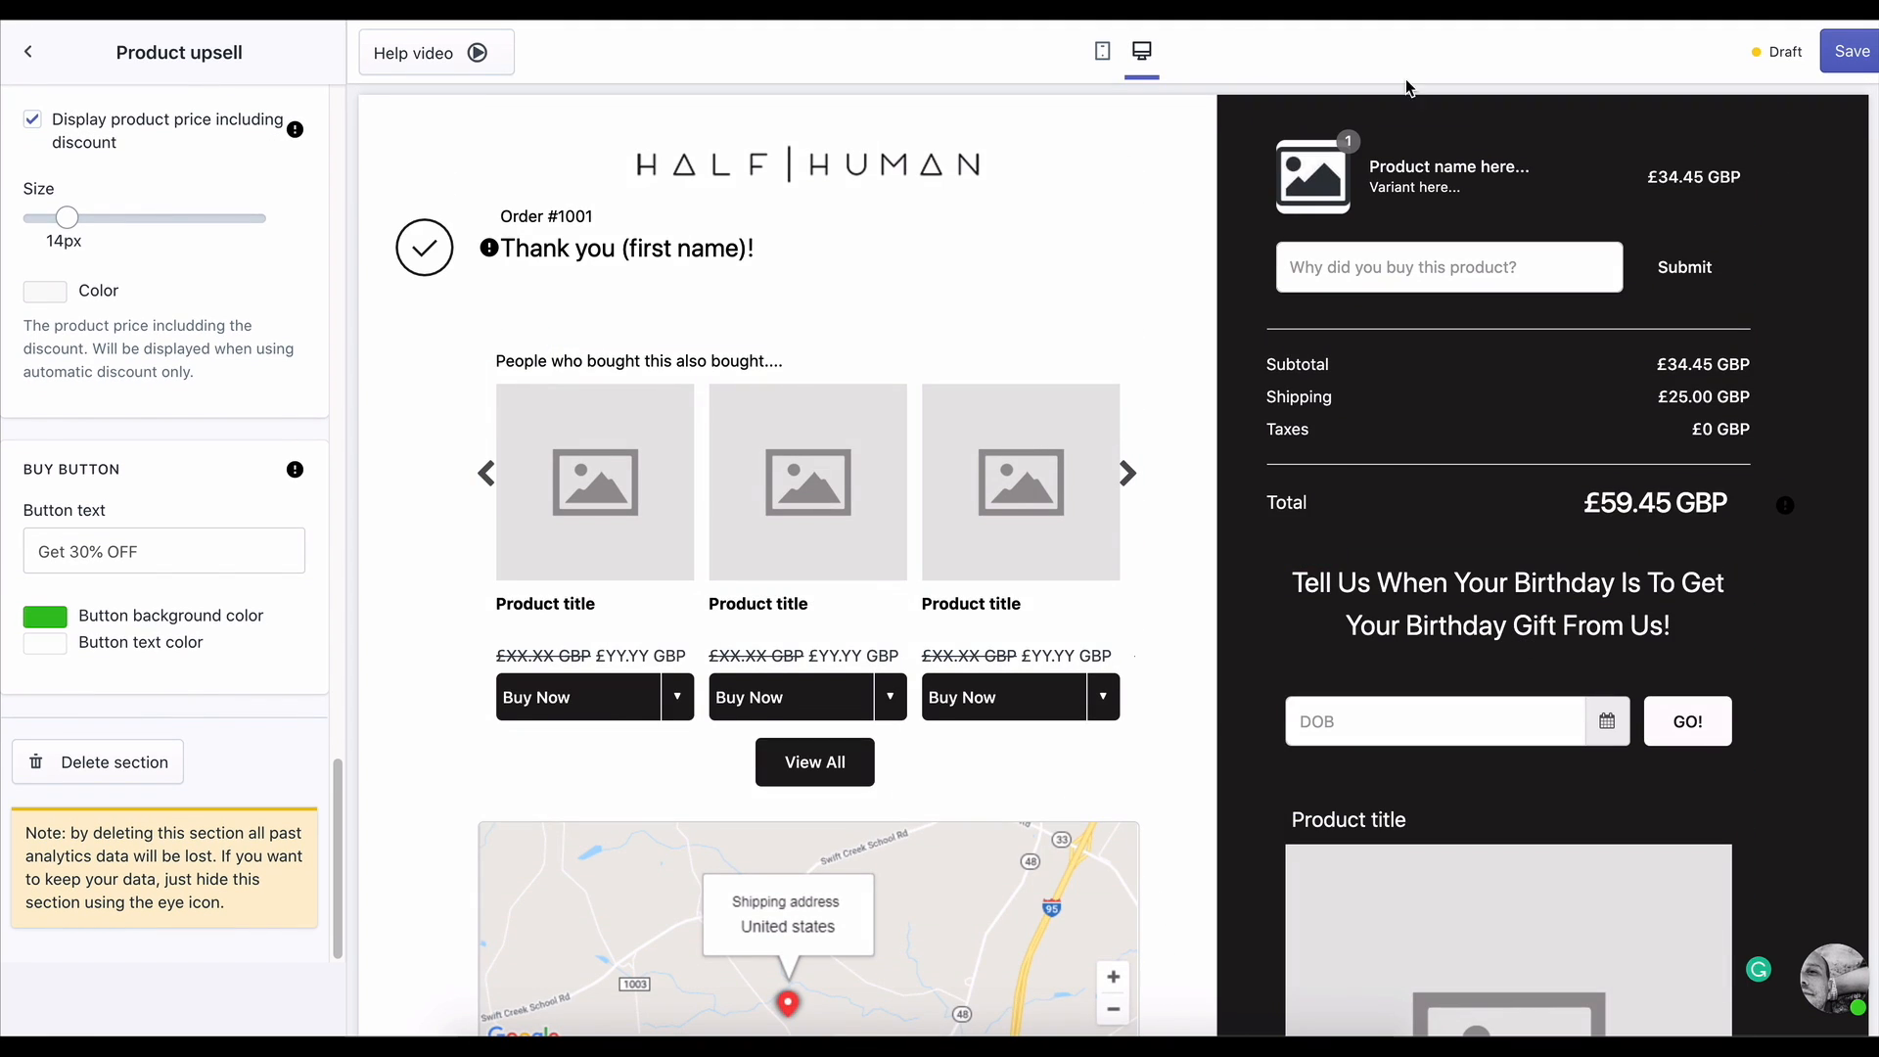
pyautogui.click(28, 51)
pyautogui.click(1853, 51)
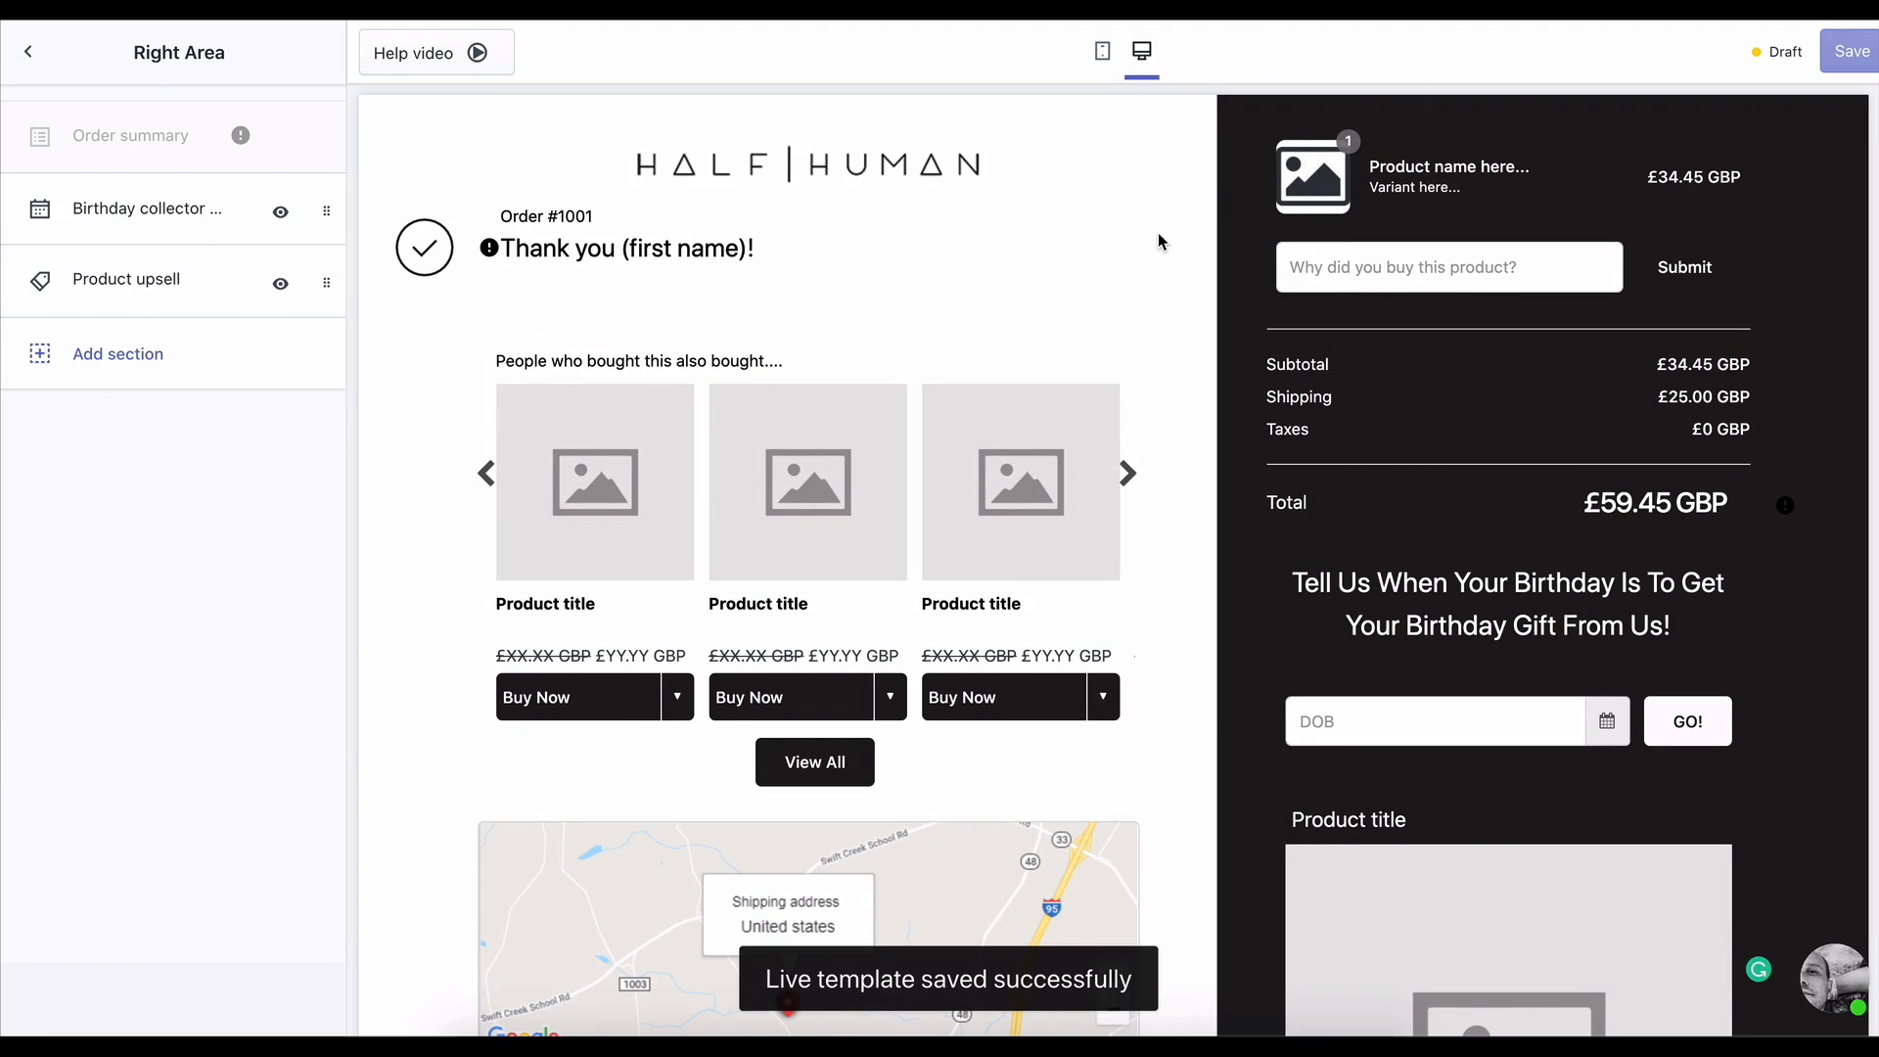
# - Look over the saved page's upsell block and the list of sections in the Left Area
pyautogui.scroll(-10, 942, 530)
pyautogui.scroll(3, 942, 531)
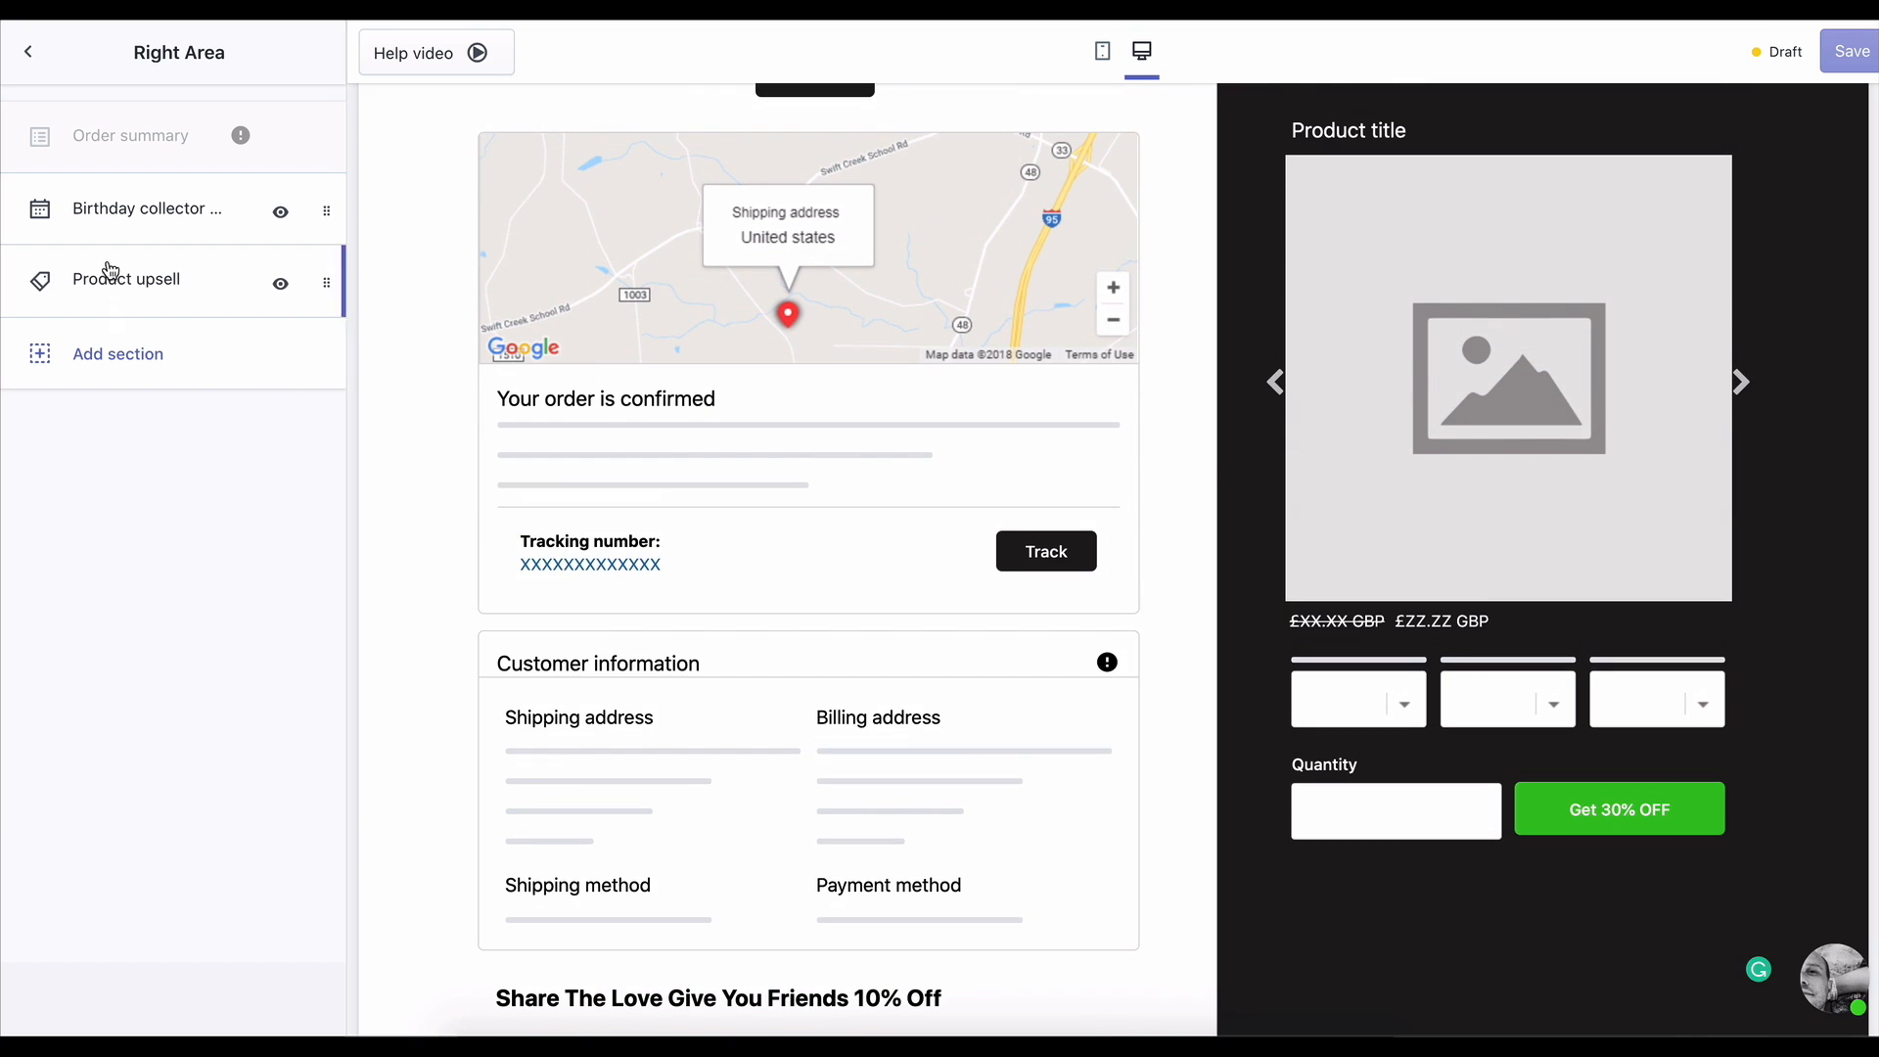
pyautogui.click(28, 51)
pyautogui.click(108, 277)
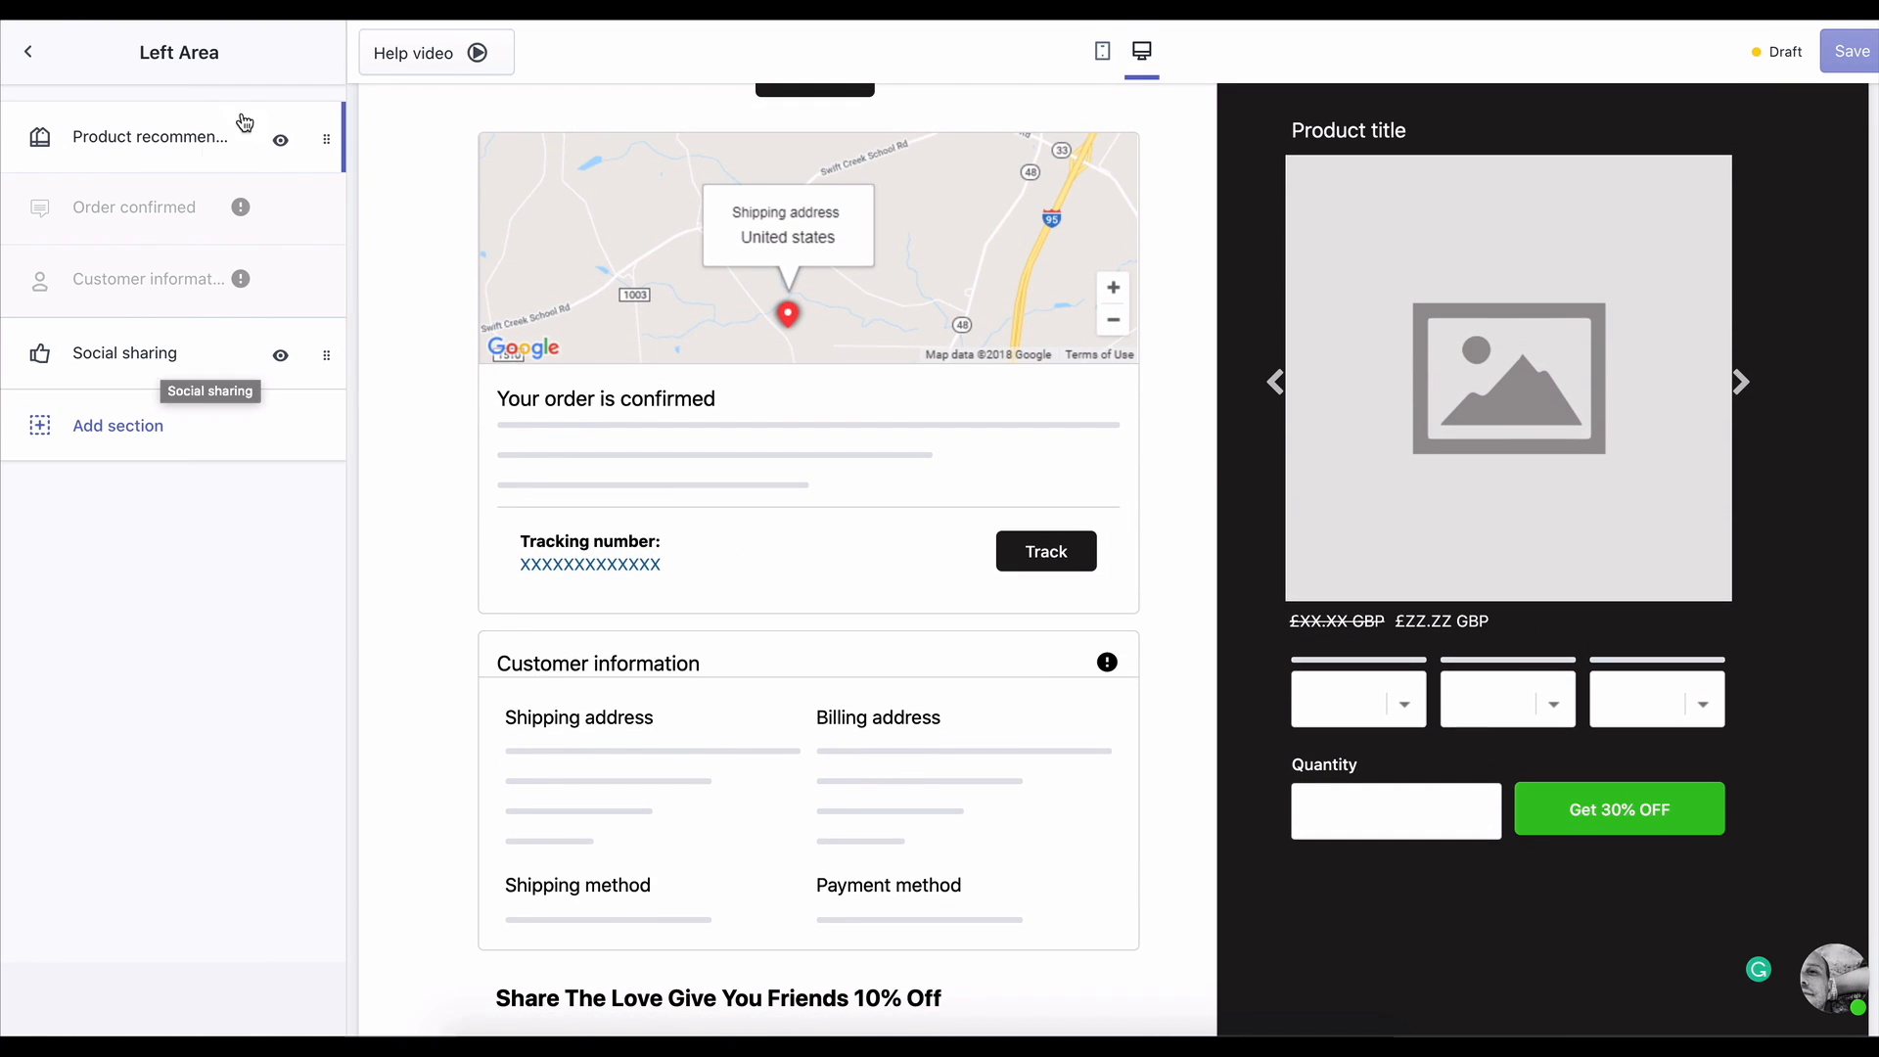
pyautogui.scroll(6, 454, 283)
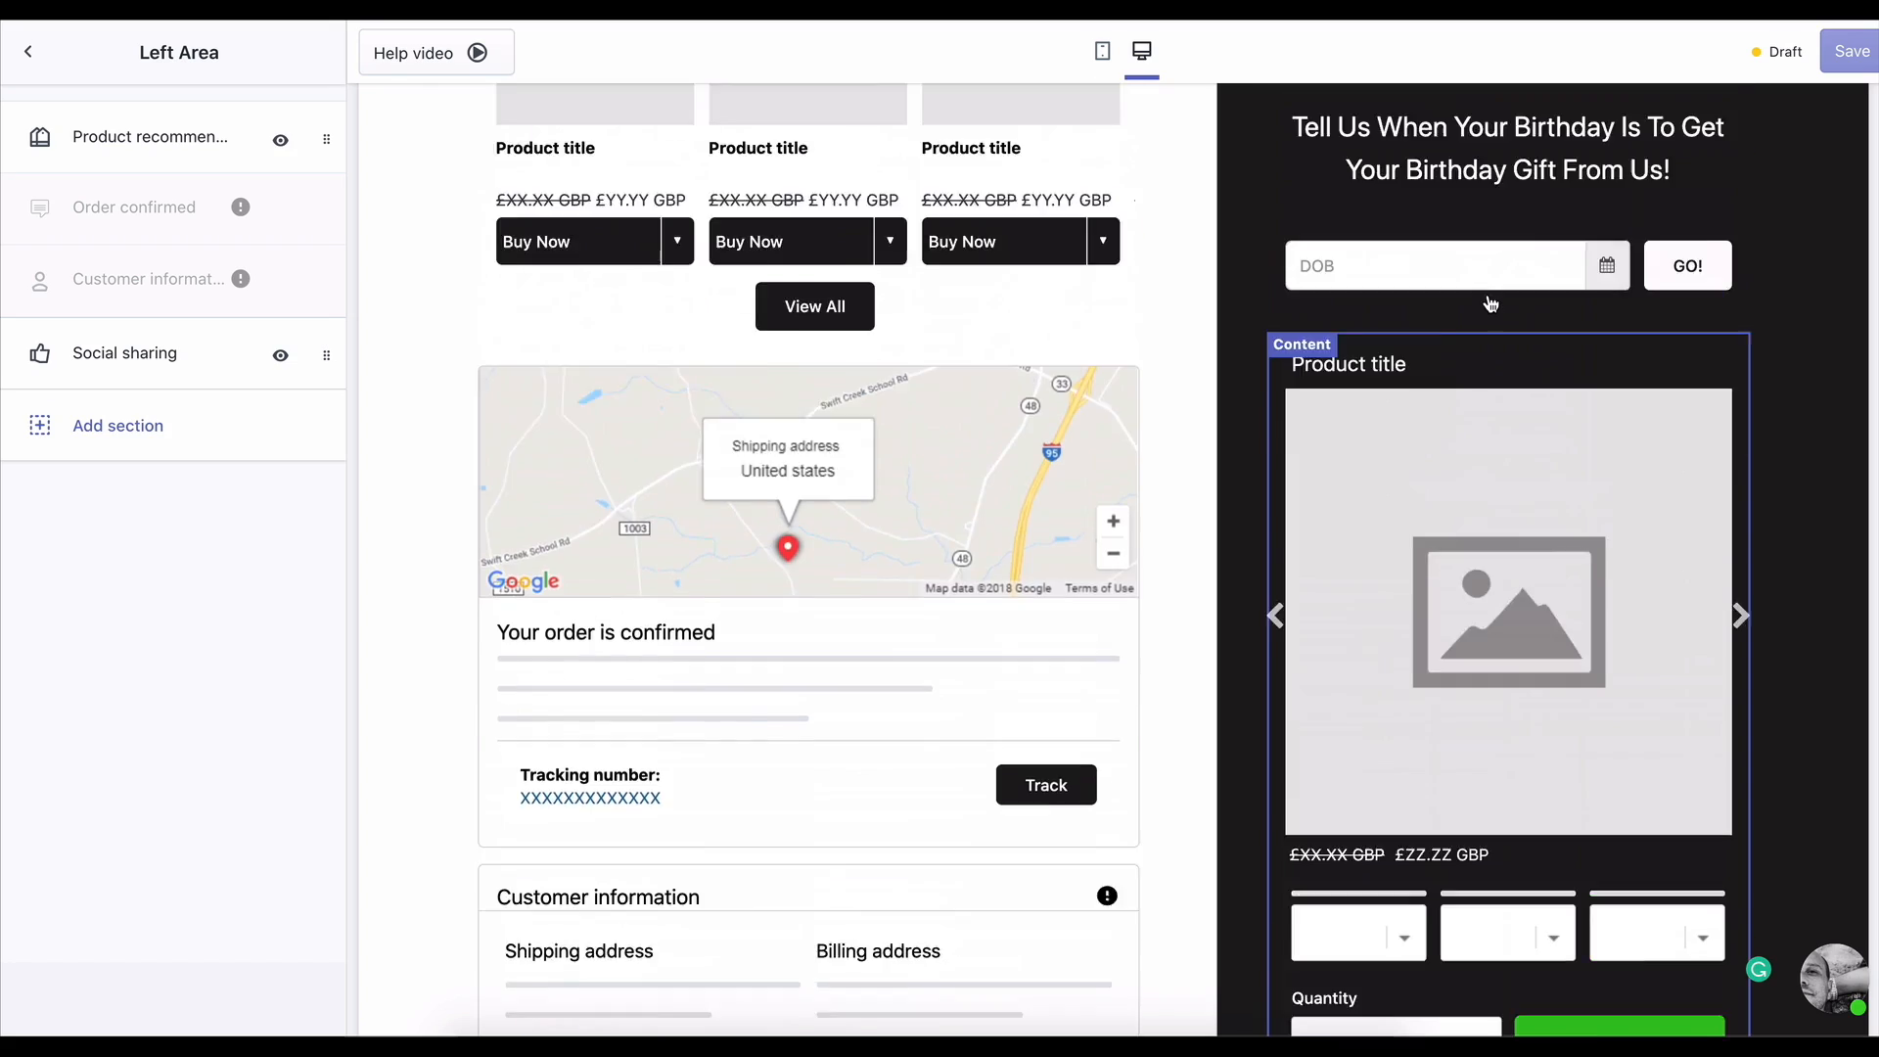
# - Disable order tracking on the thank you page
pyautogui.click(27, 51)
pyautogui.click(260, 110)
pyautogui.click(130, 188)
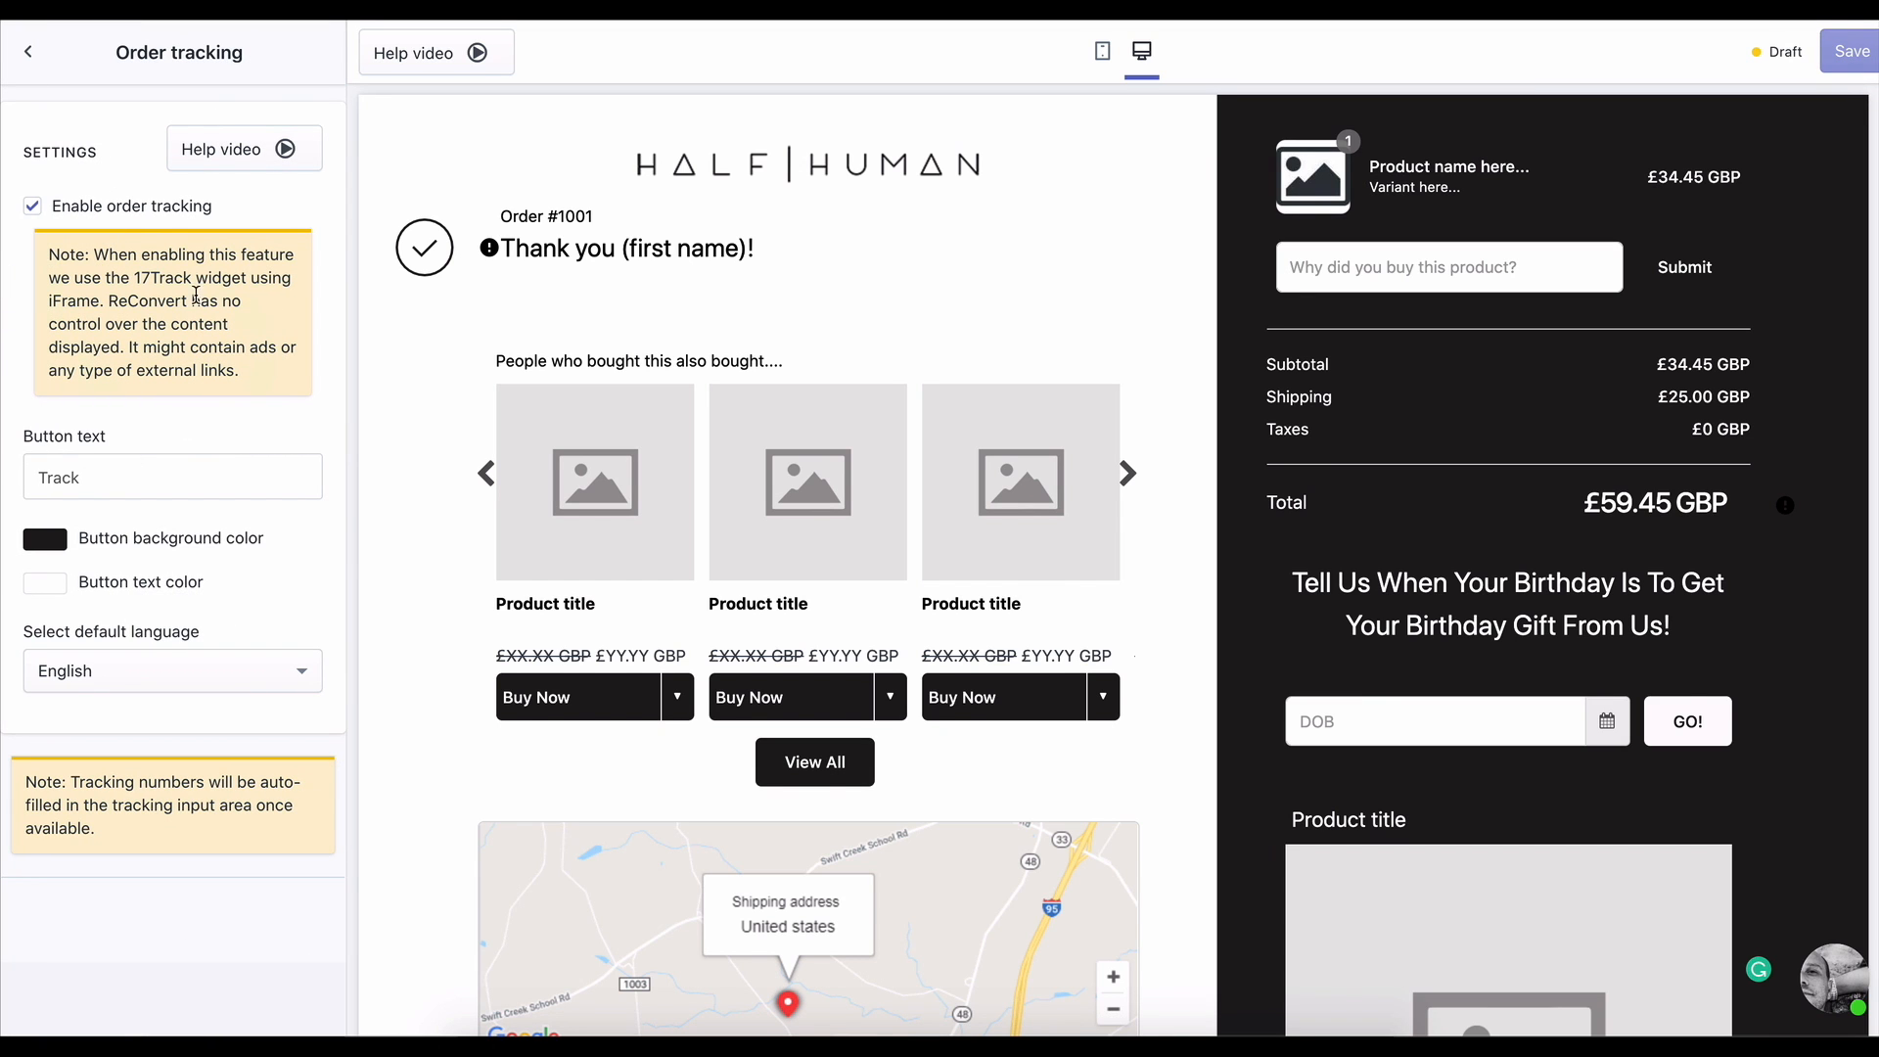
pyautogui.click(35, 212)
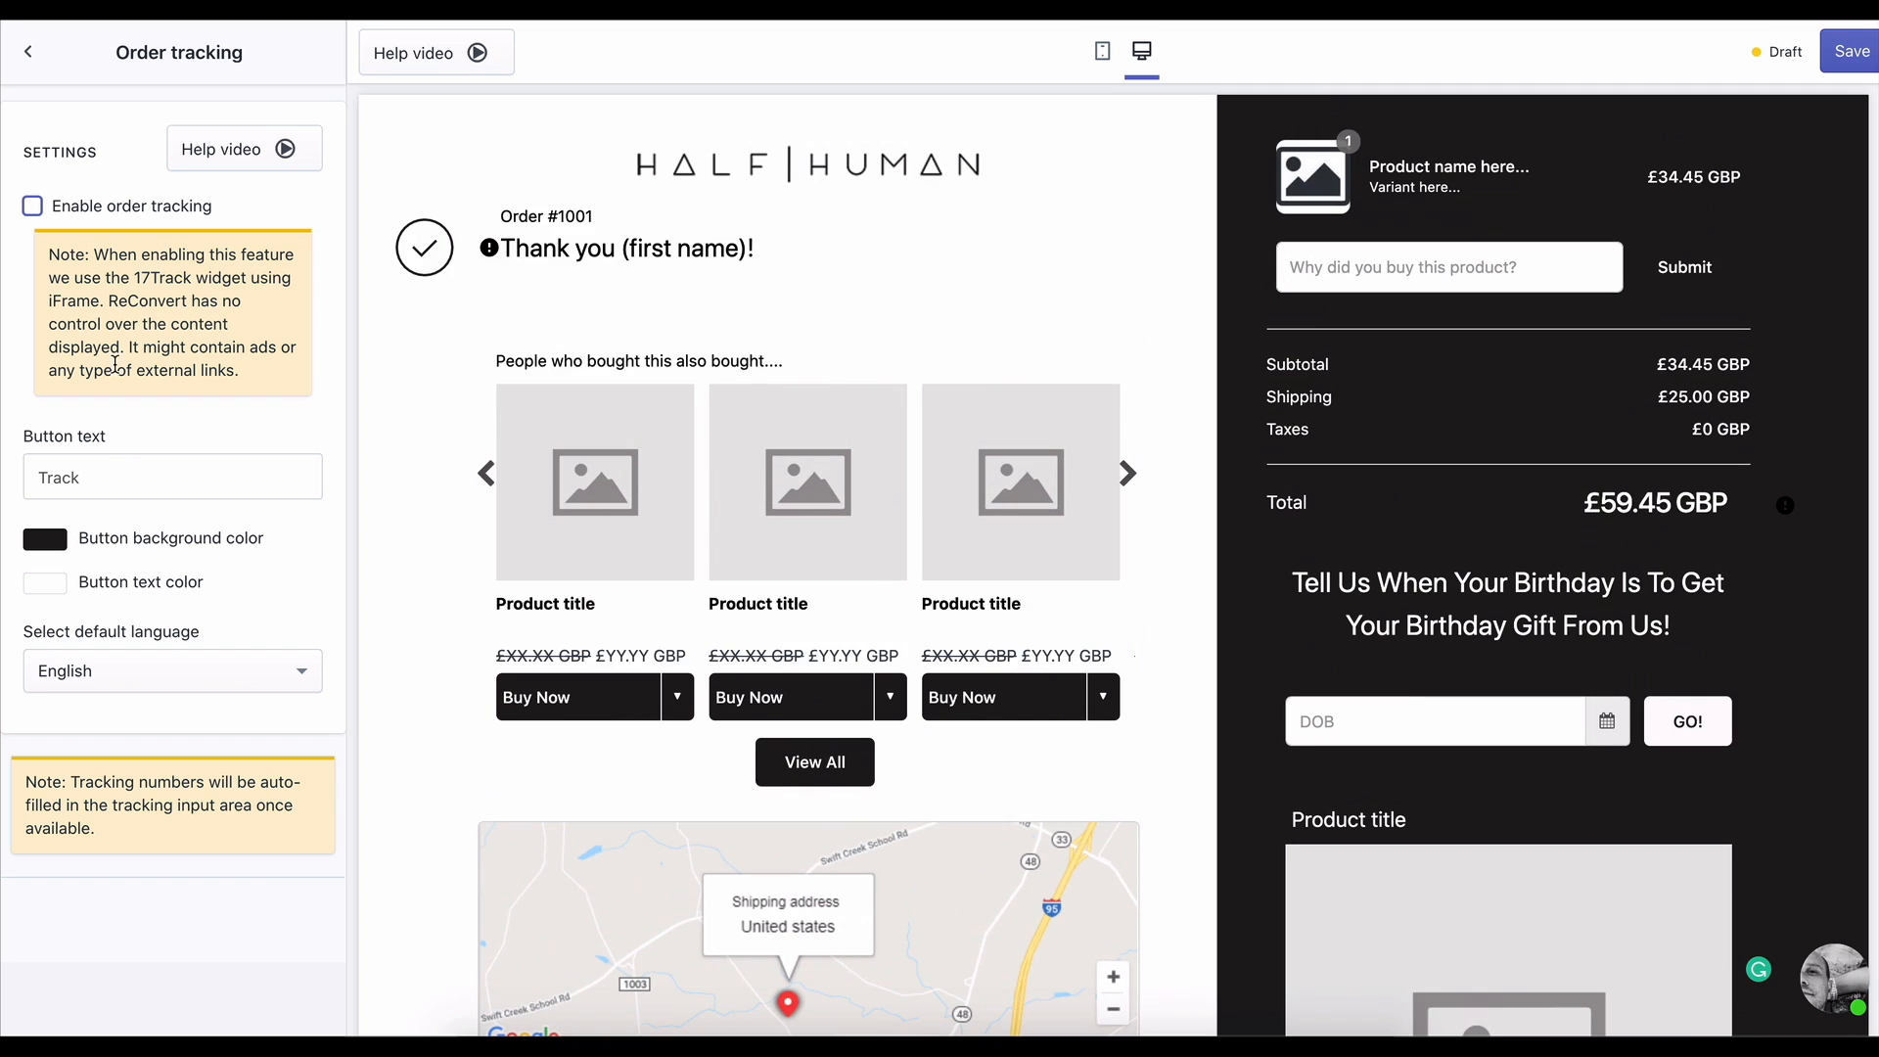
# - Disable product comments on the thank you page
pyautogui.click(29, 53)
pyautogui.click(134, 379)
pyautogui.scroll(-1, 197, 233)
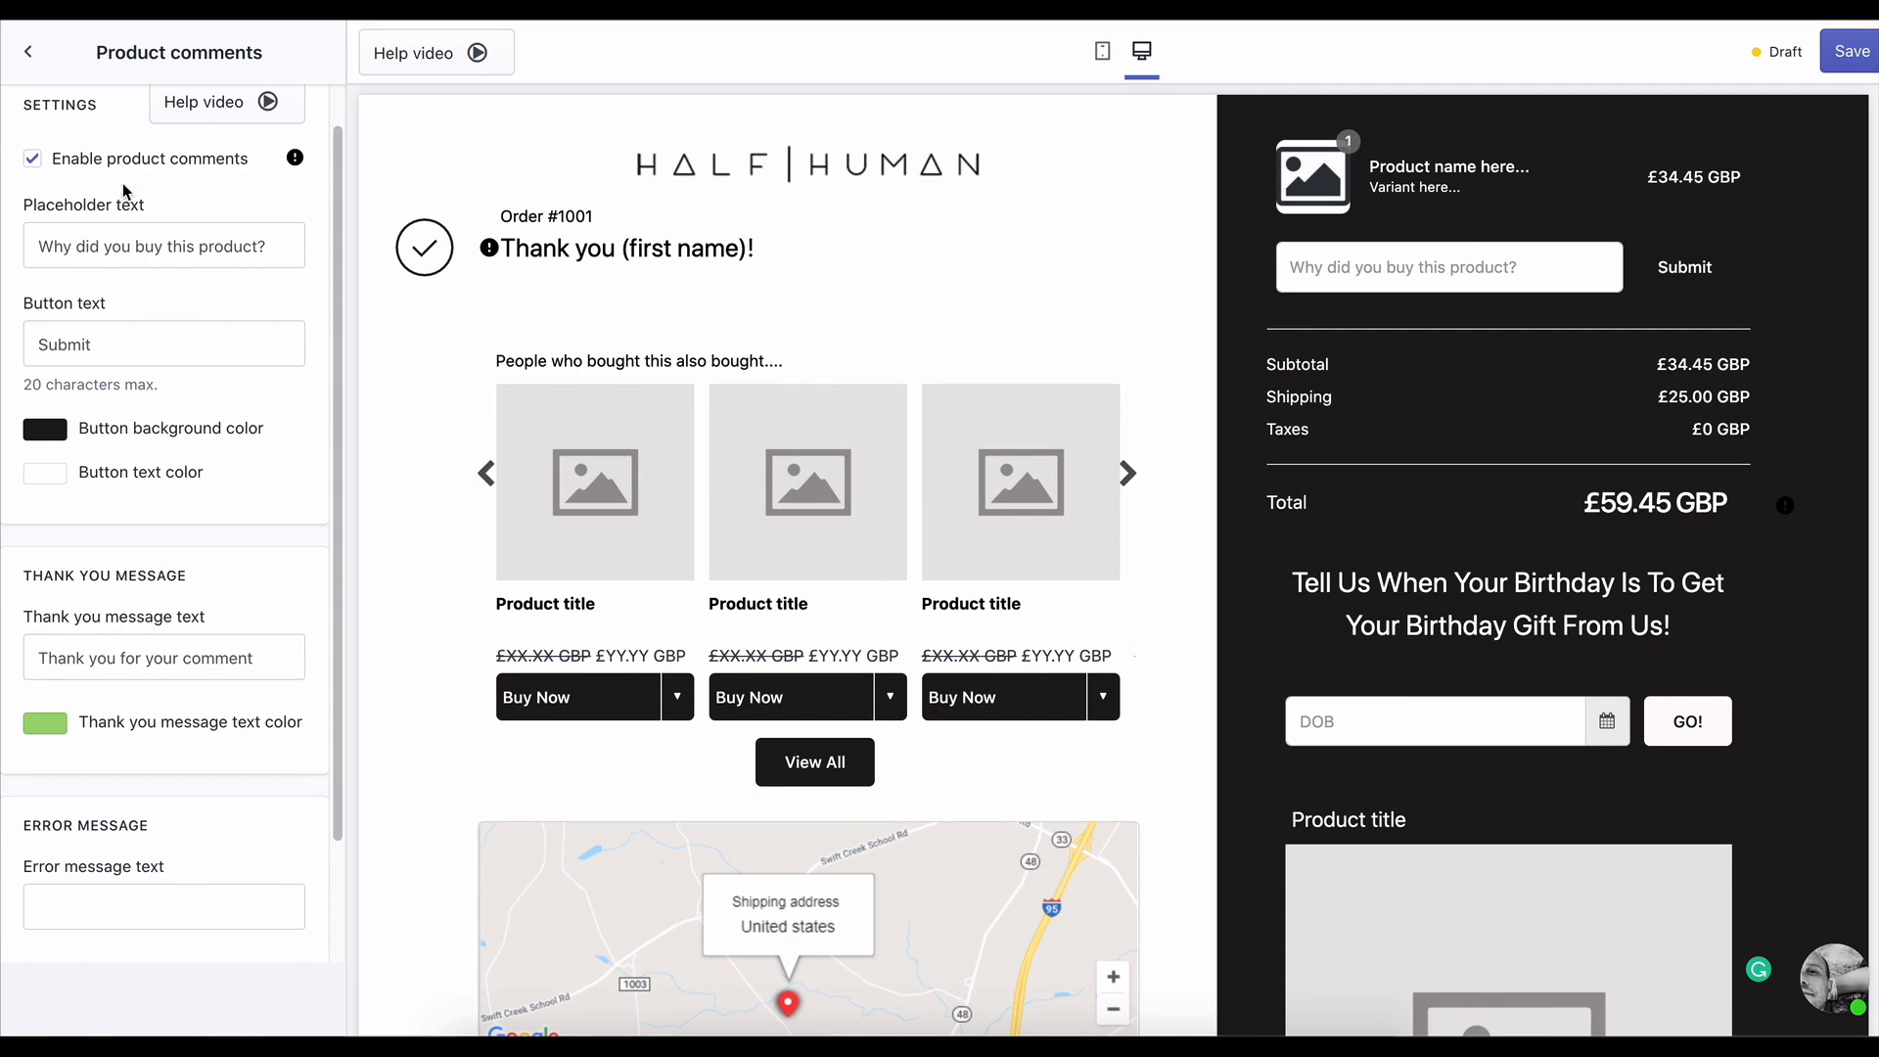
pyautogui.click(32, 161)
pyautogui.scroll(-2, 171, 592)
# - Change the discount in the Pop-up with timer's free text to 30% off everything
pyautogui.click(29, 53)
pyautogui.click(126, 278)
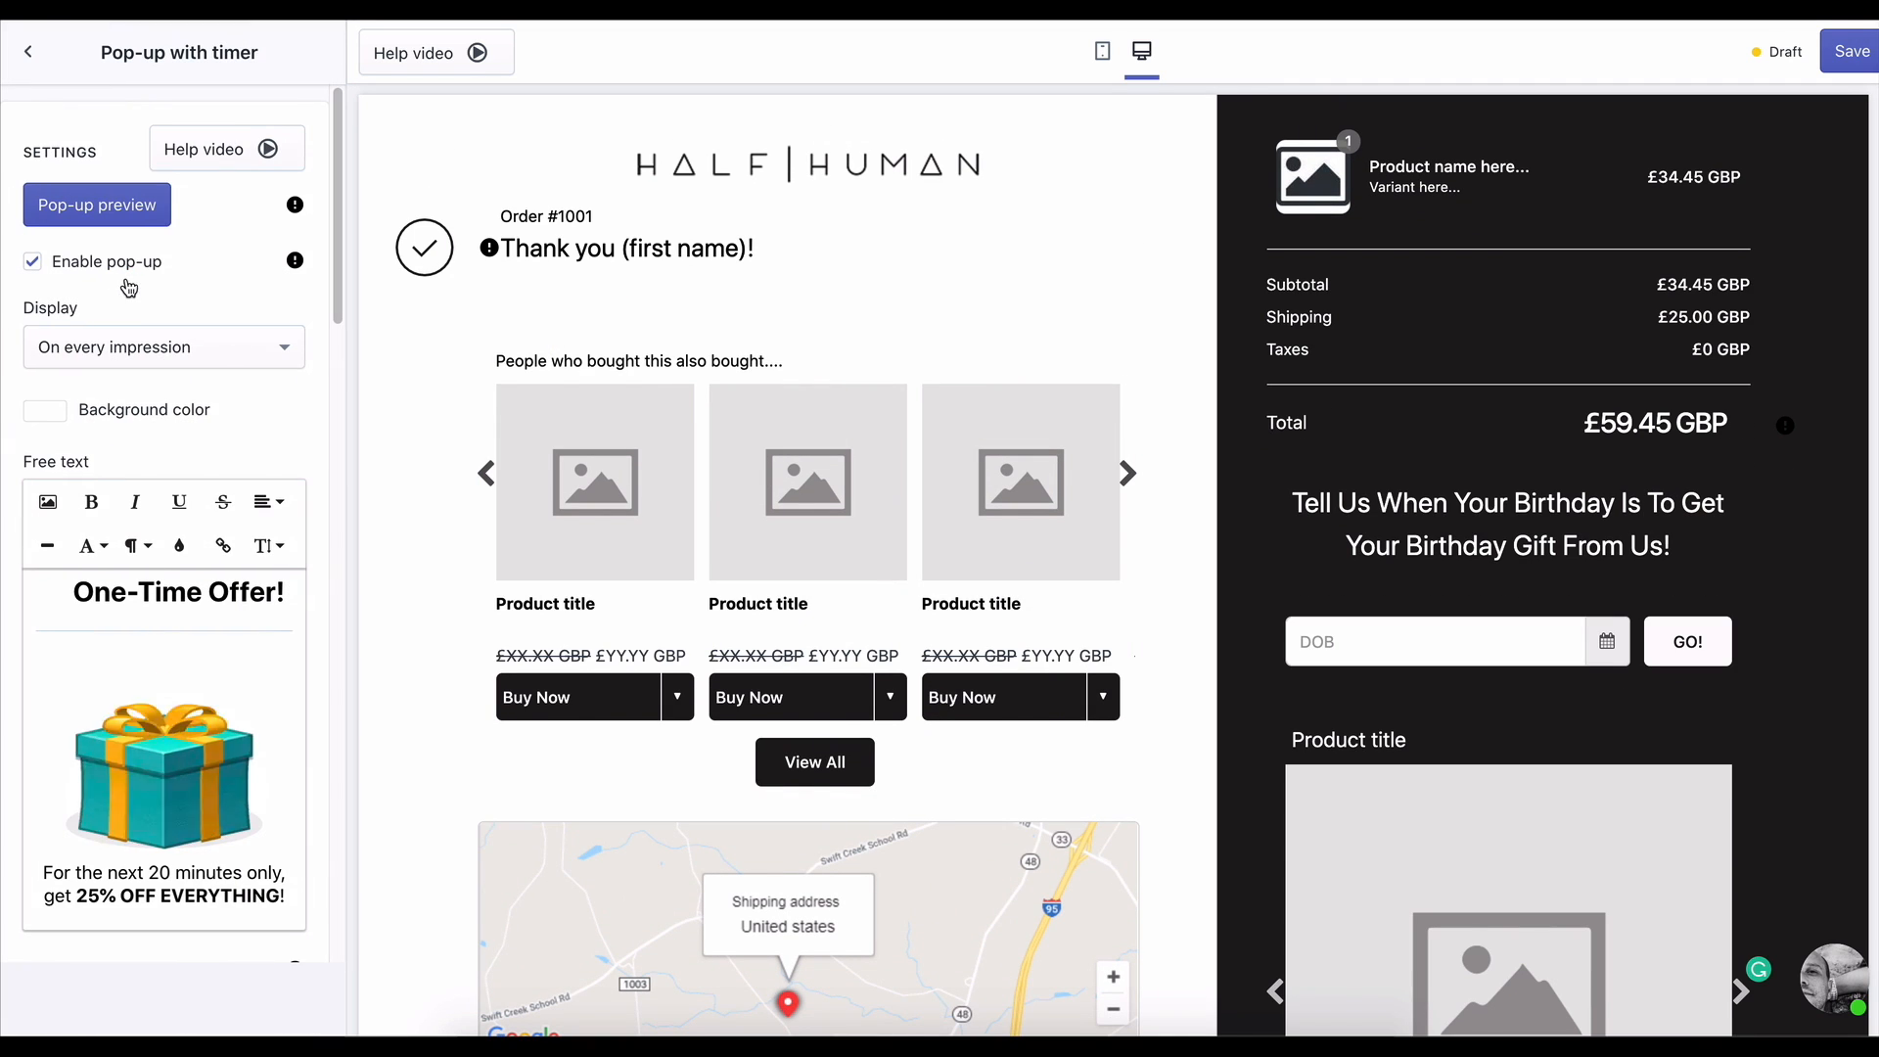
pyautogui.scroll(-5, 198, 468)
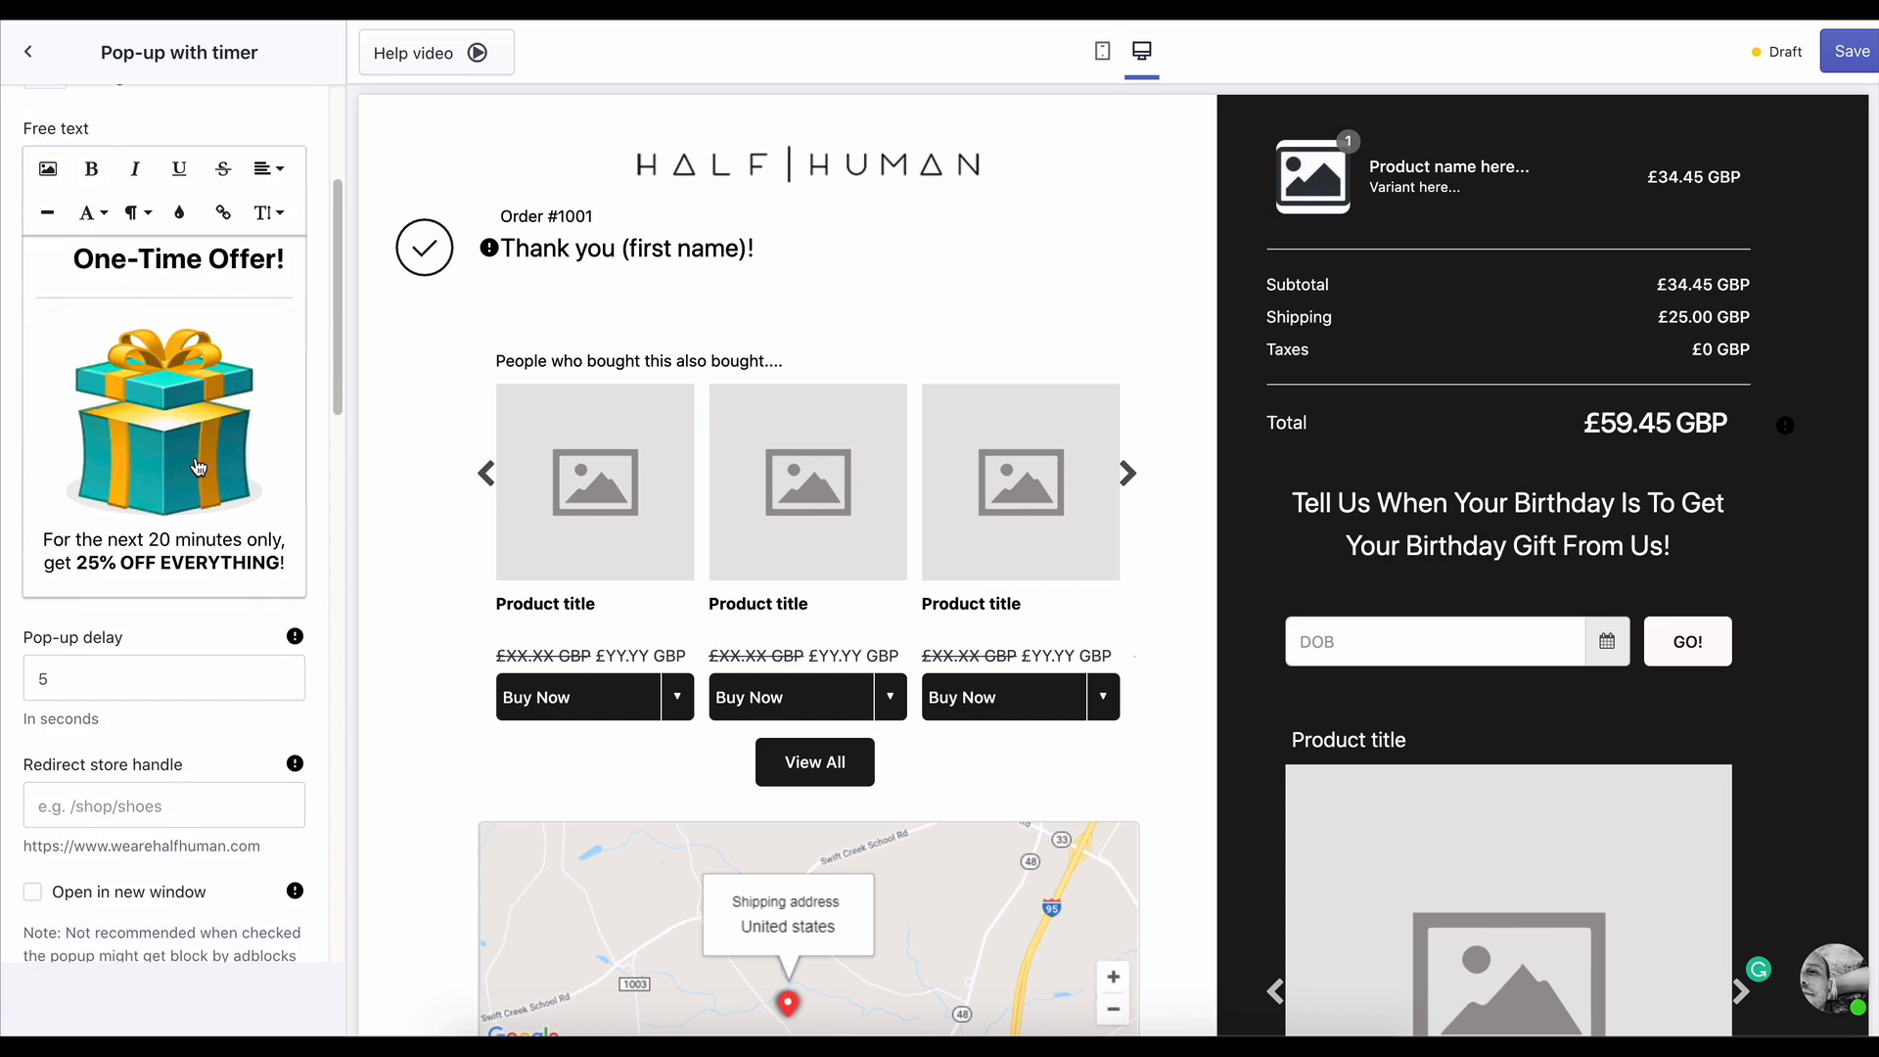
pyautogui.click(102, 448)
pyautogui.press('BackSpace')
pyautogui.press('BackSpace')
pyautogui.write('30')
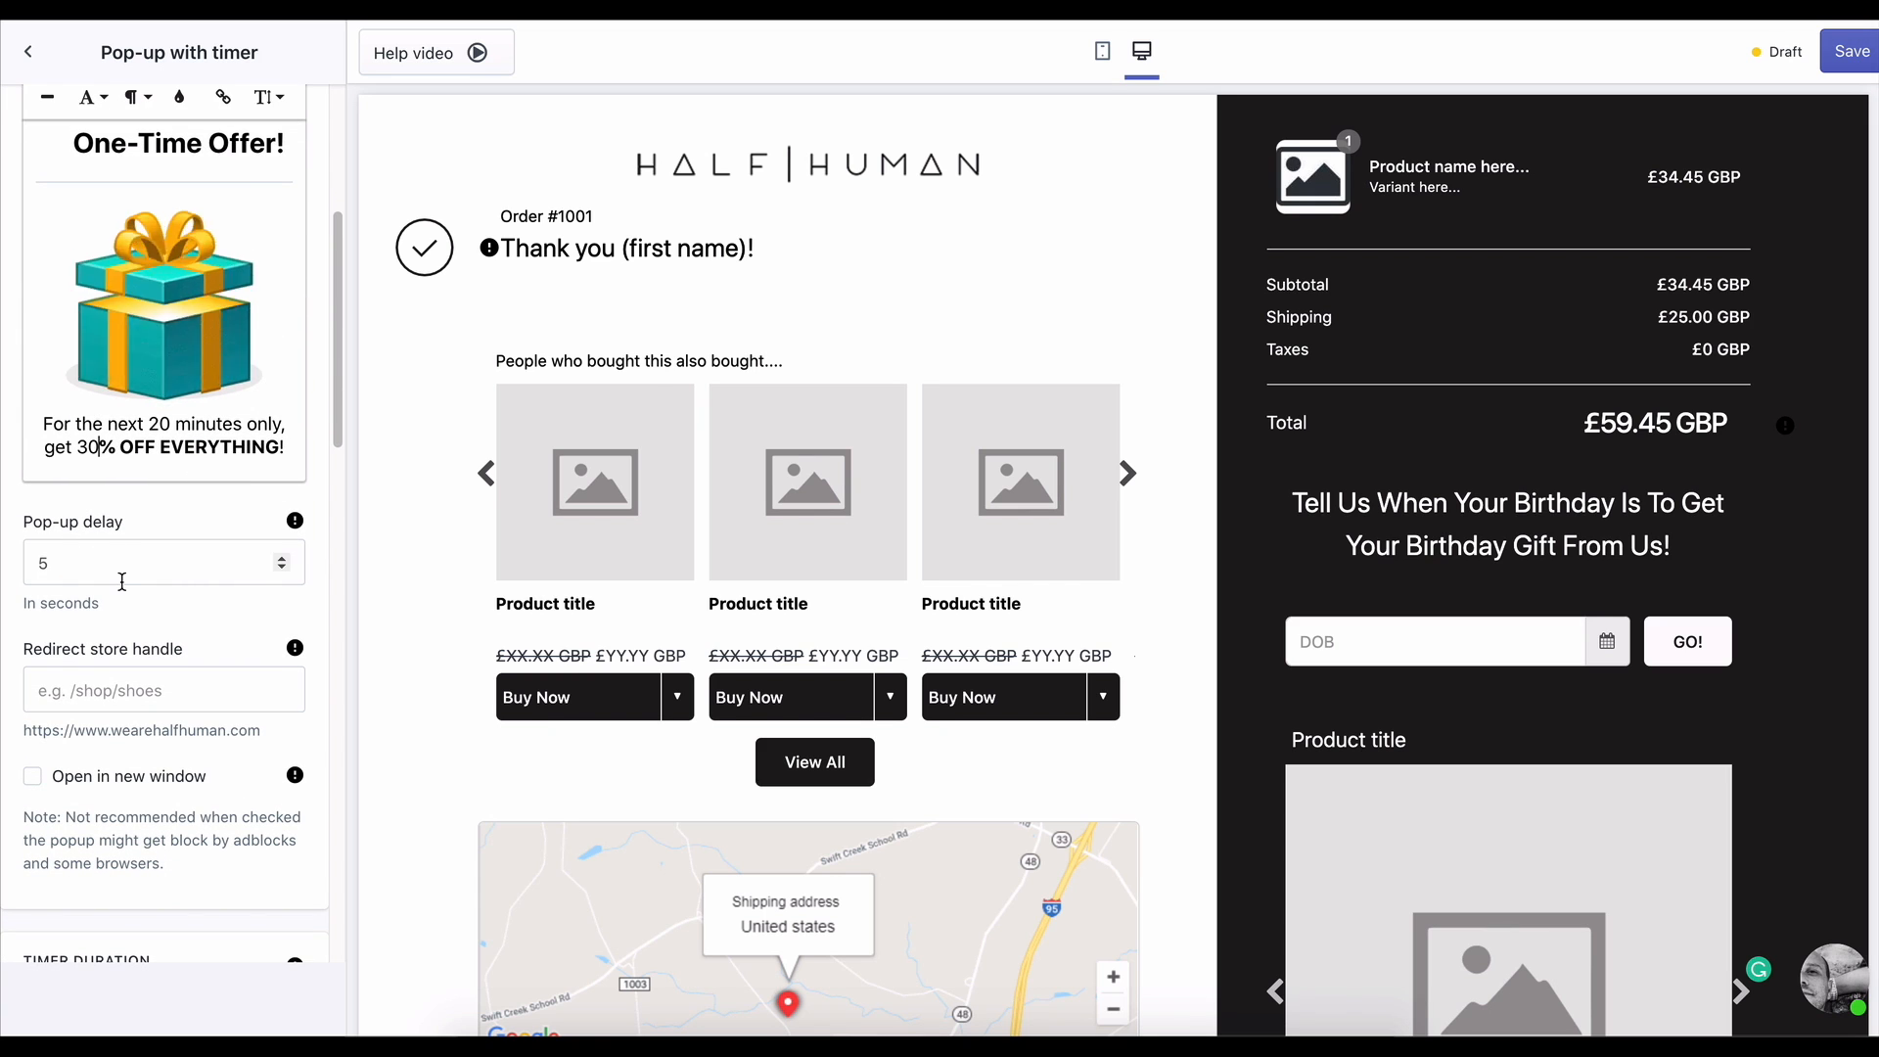
# - Set the pop-up's timer duration to 15 minutes and fill in its percentage discount value
pyautogui.scroll(-3, 122, 581)
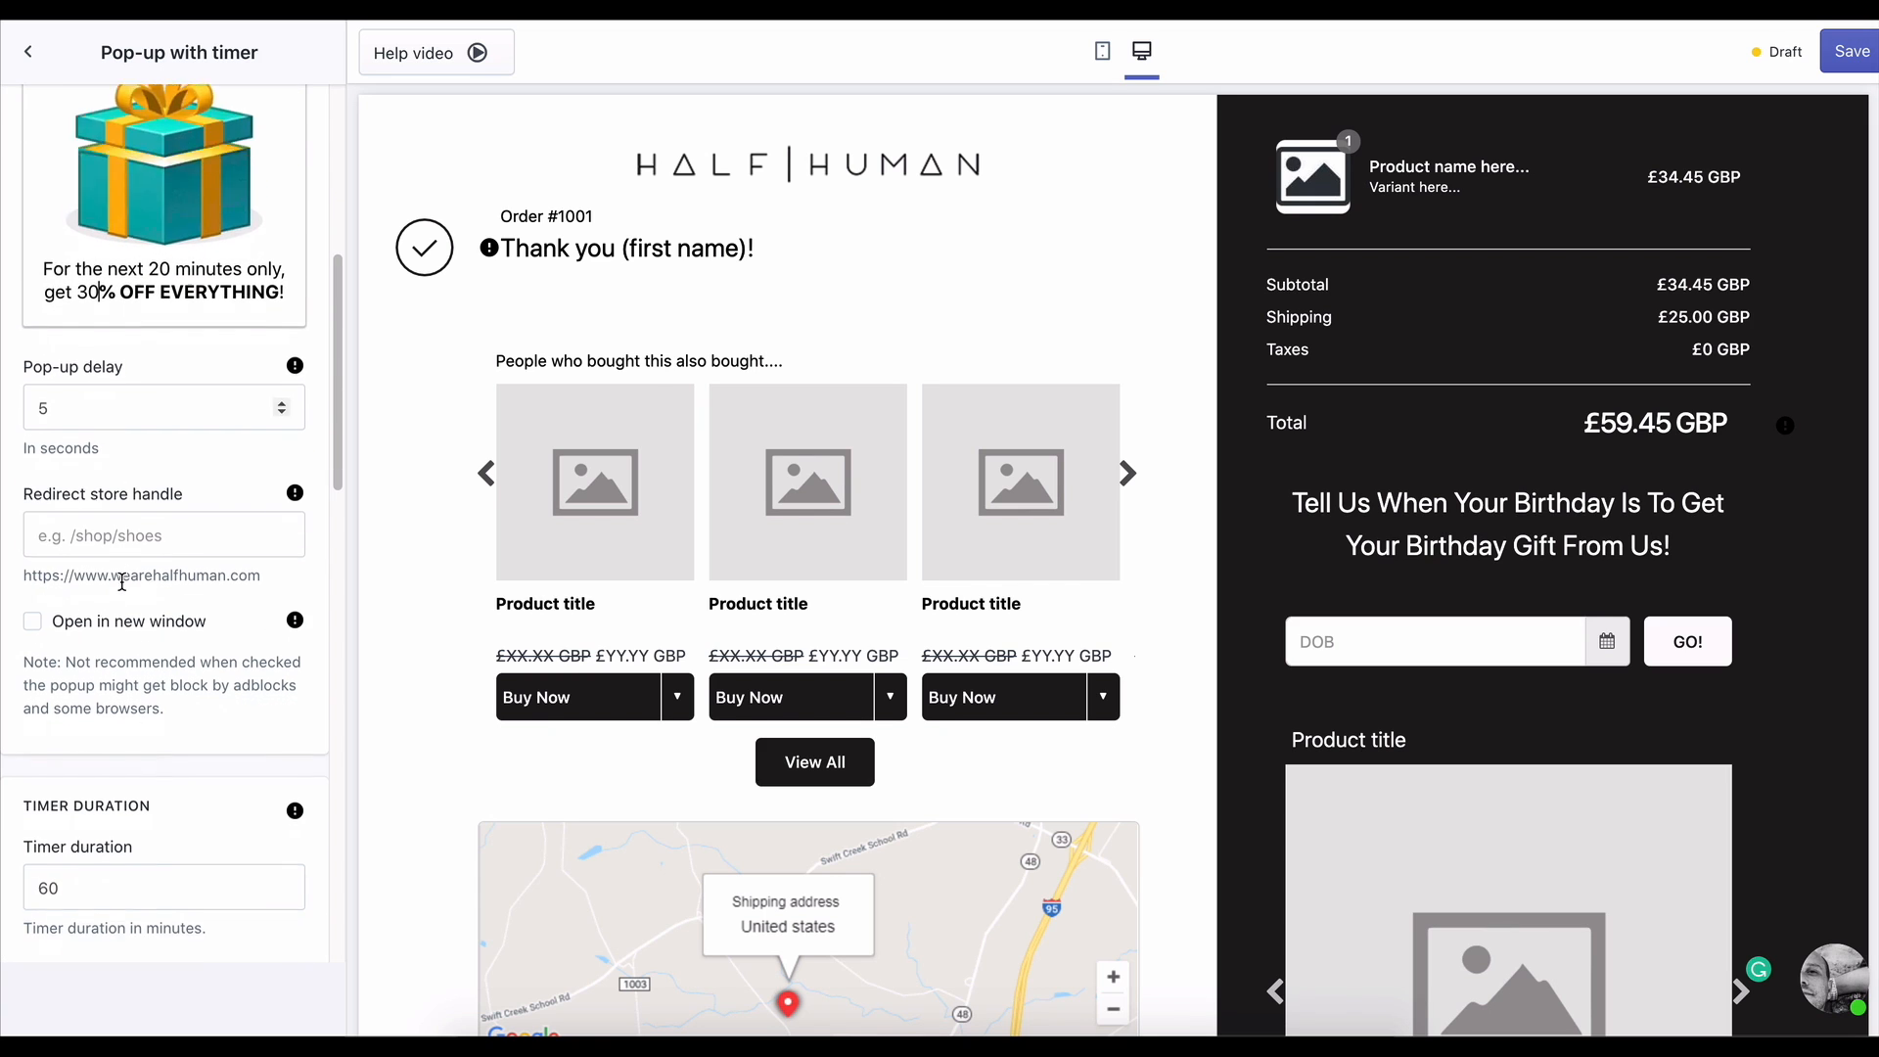
pyautogui.scroll(-8, 137, 675)
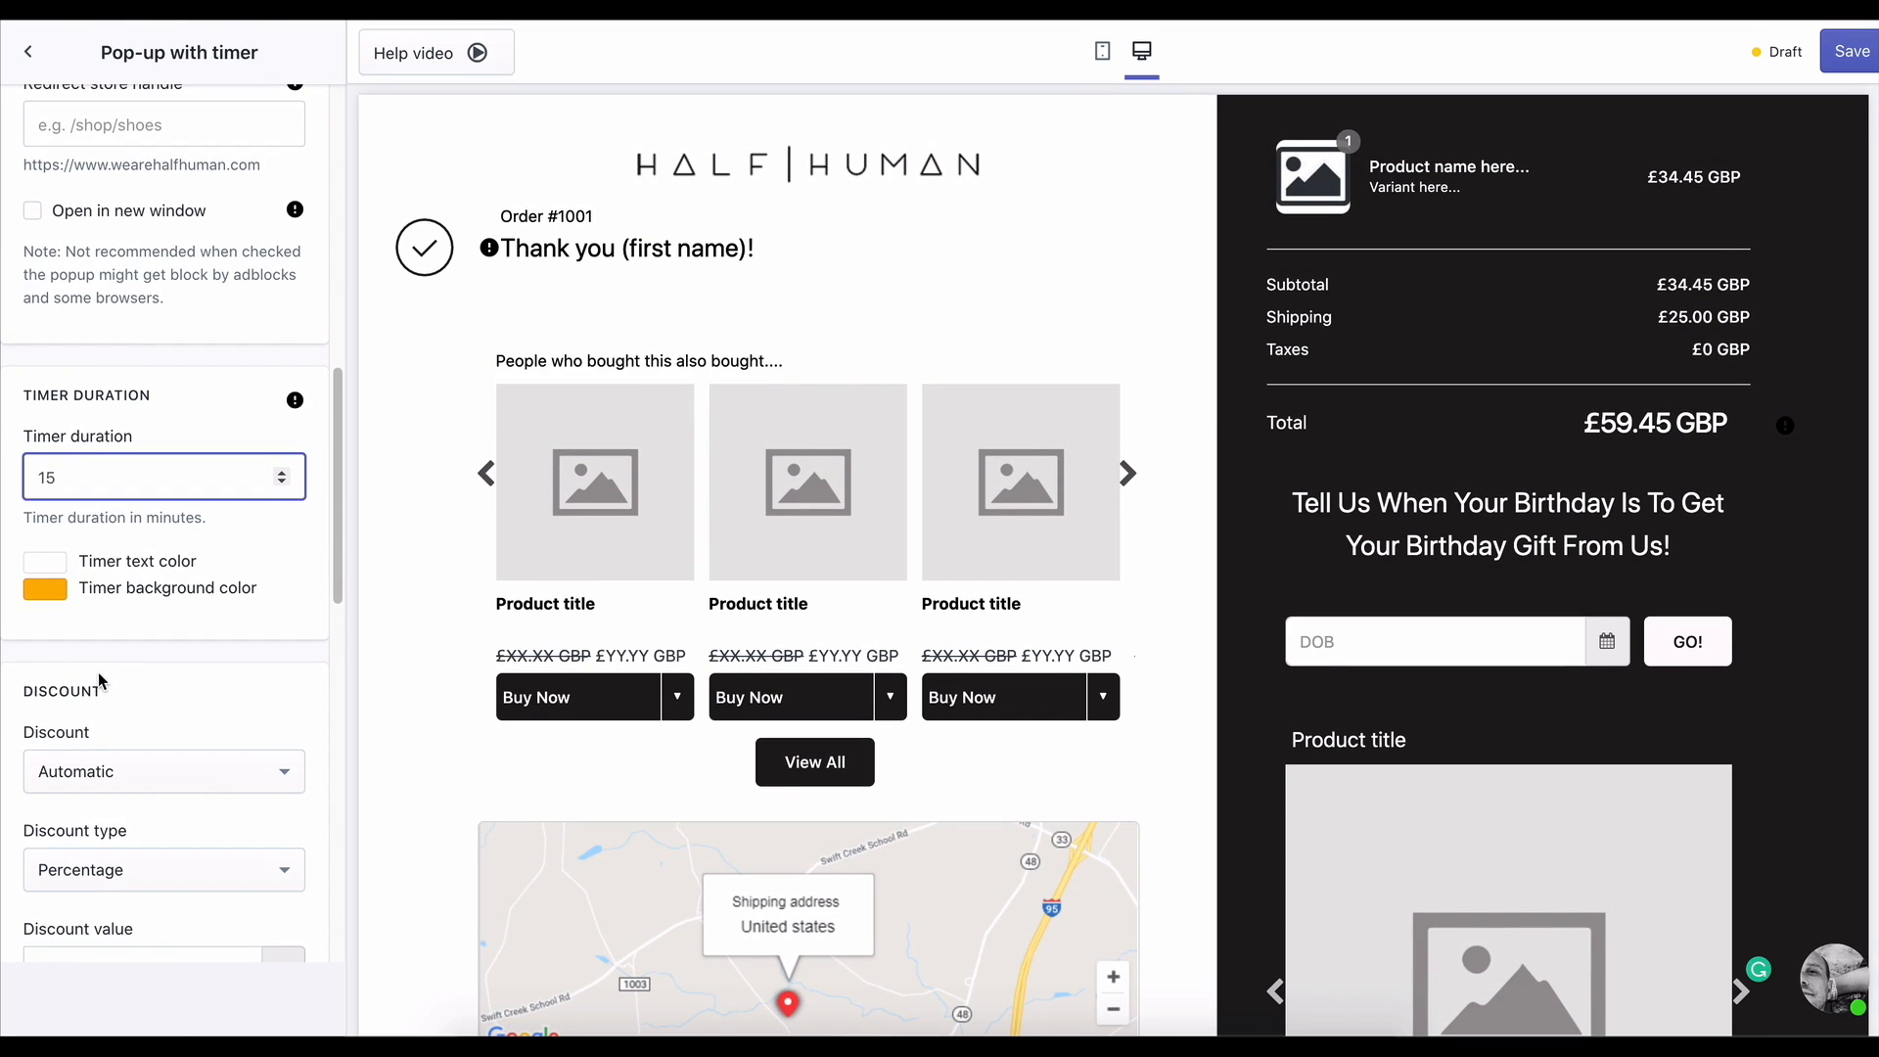
pyautogui.scroll(-6, 125, 656)
pyautogui.scroll(14, 118, 553)
pyautogui.scroll(-10, 119, 554)
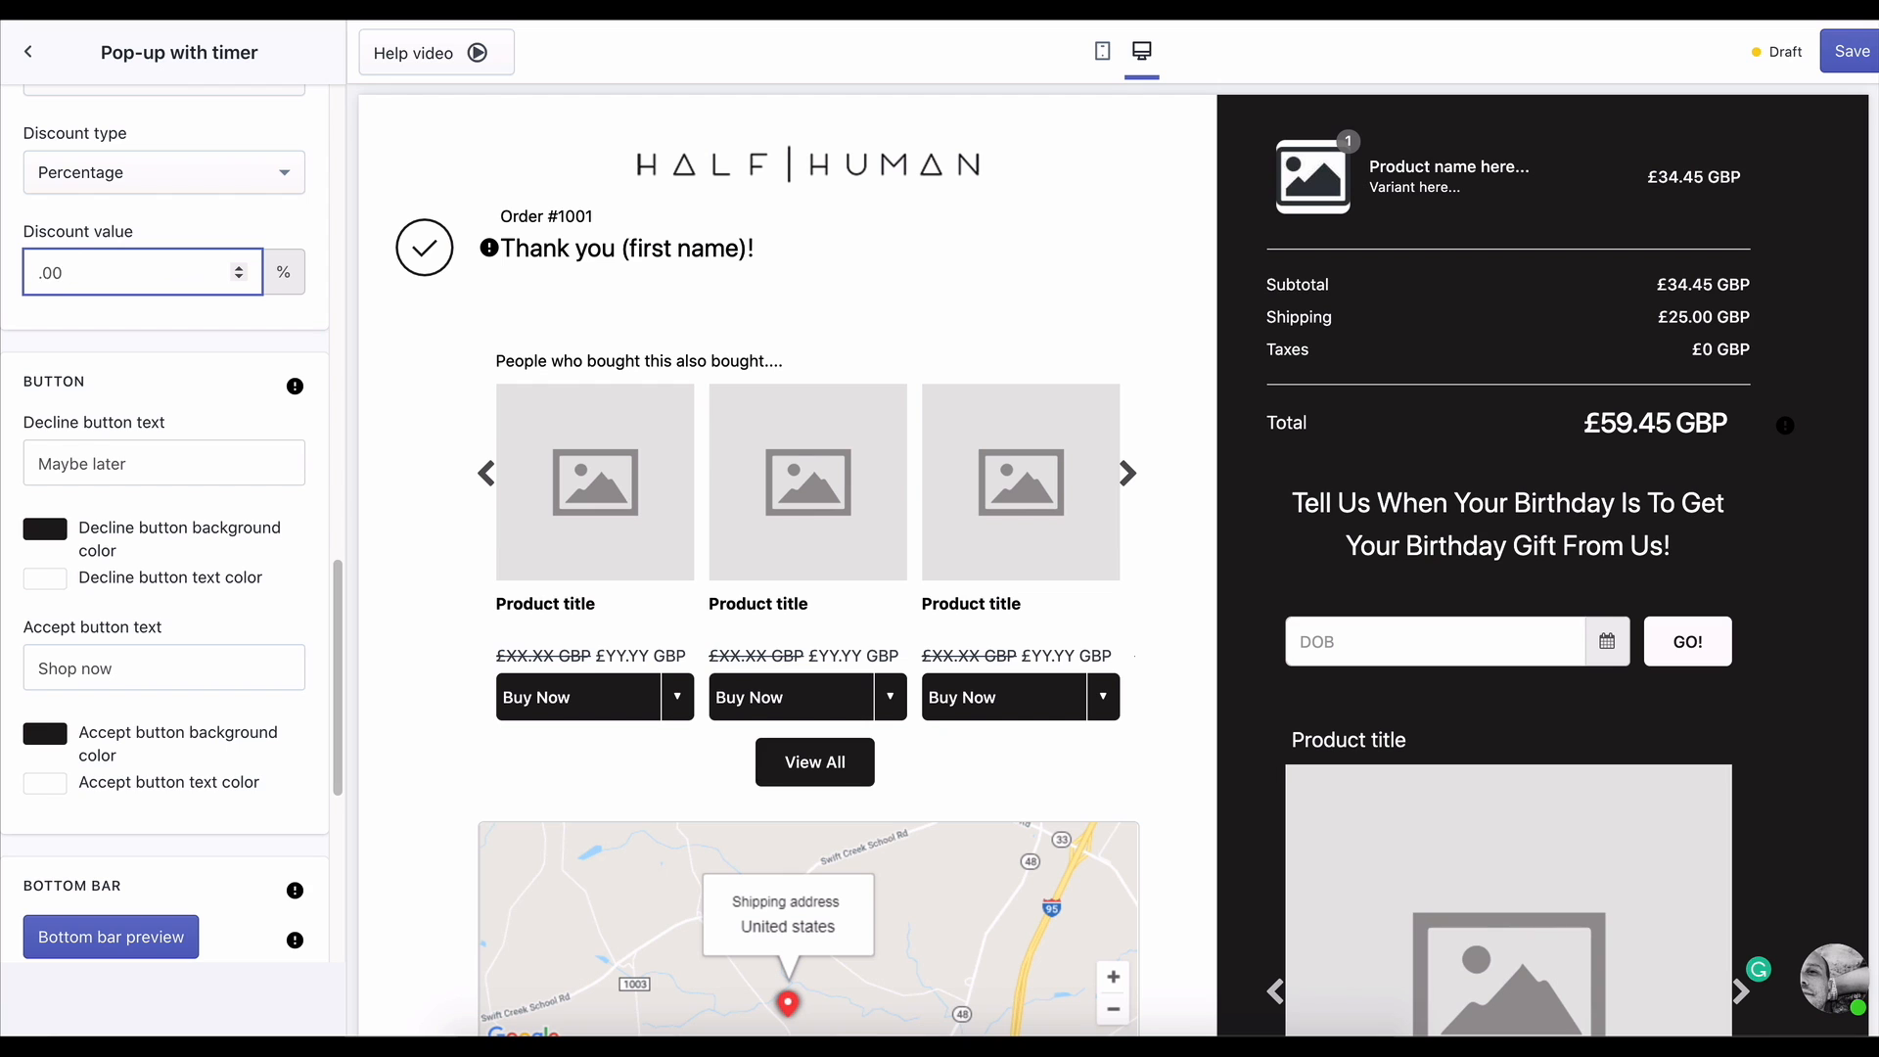
pyautogui.write('59')
pyautogui.scroll(-2, 21, 277)
# - Color the pop-up's "One-Time Offer!" heading and the offer text below the gift image #1b1b1b
pyautogui.scroll(14, 215, 458)
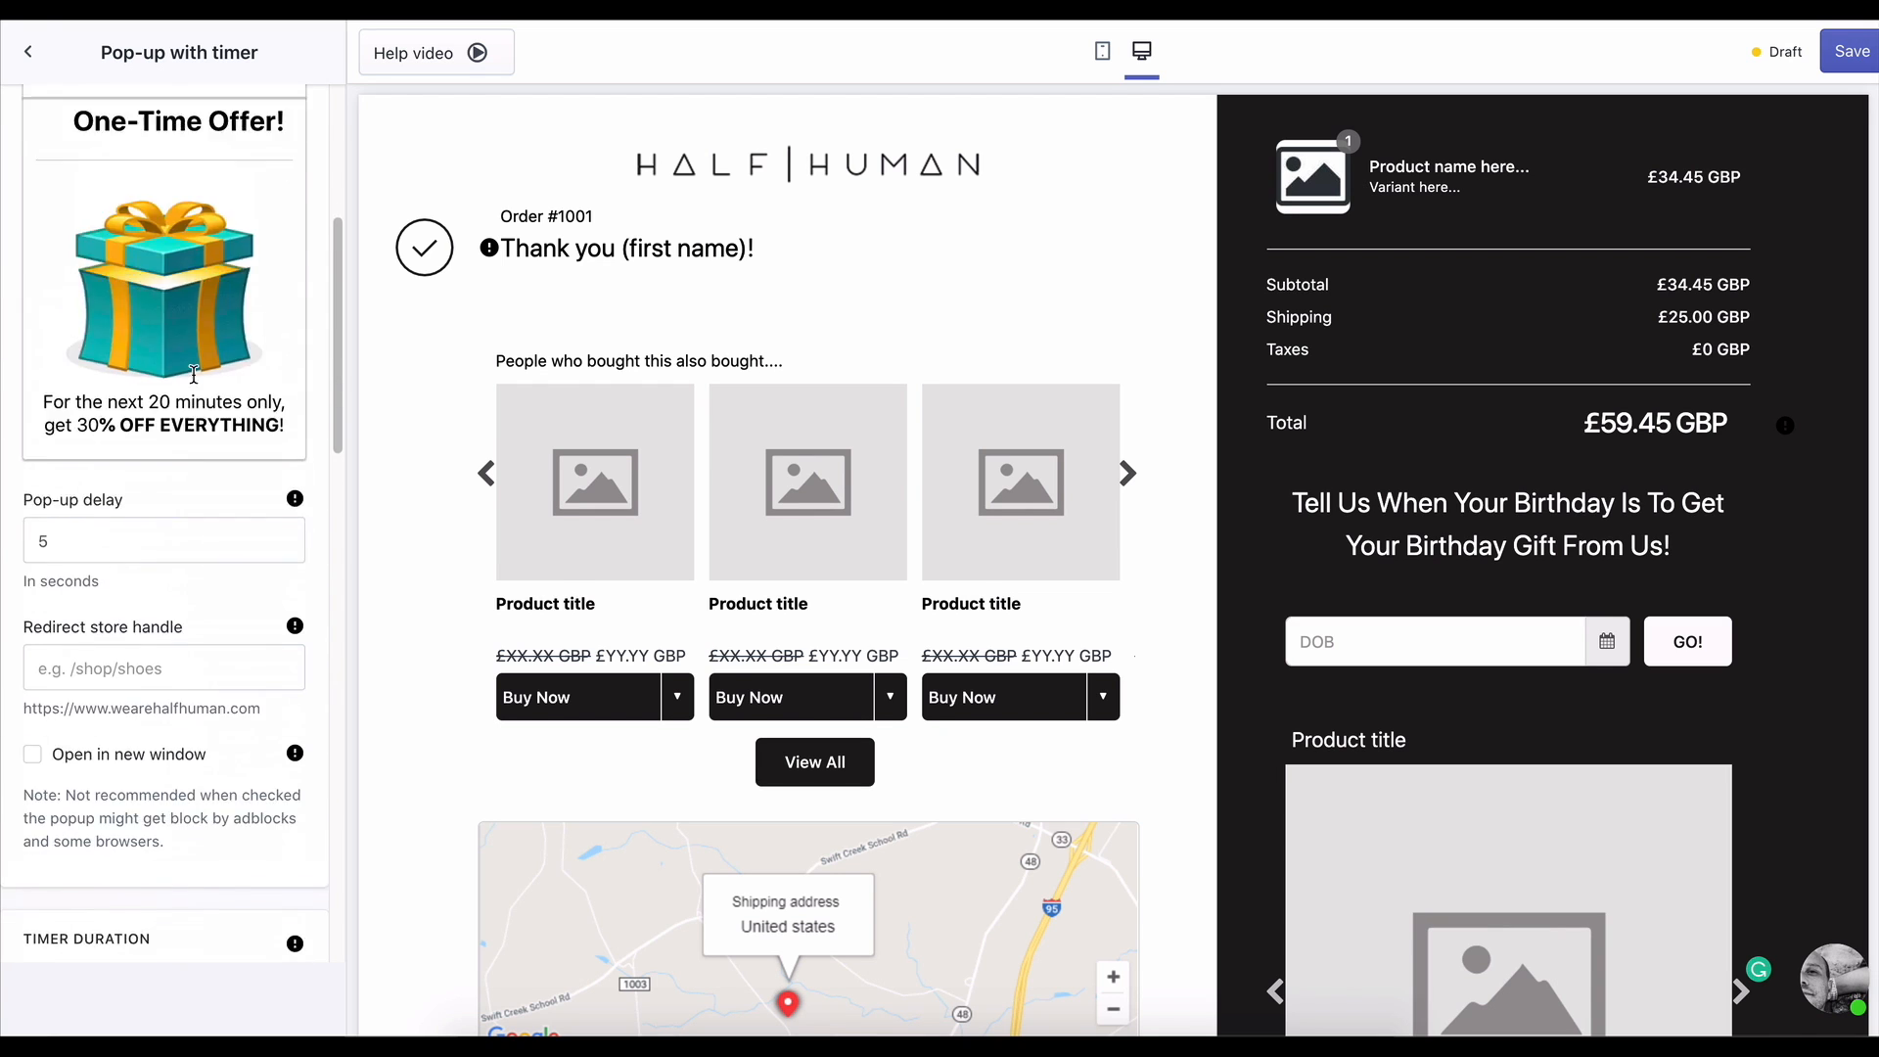
pyautogui.click(167, 415)
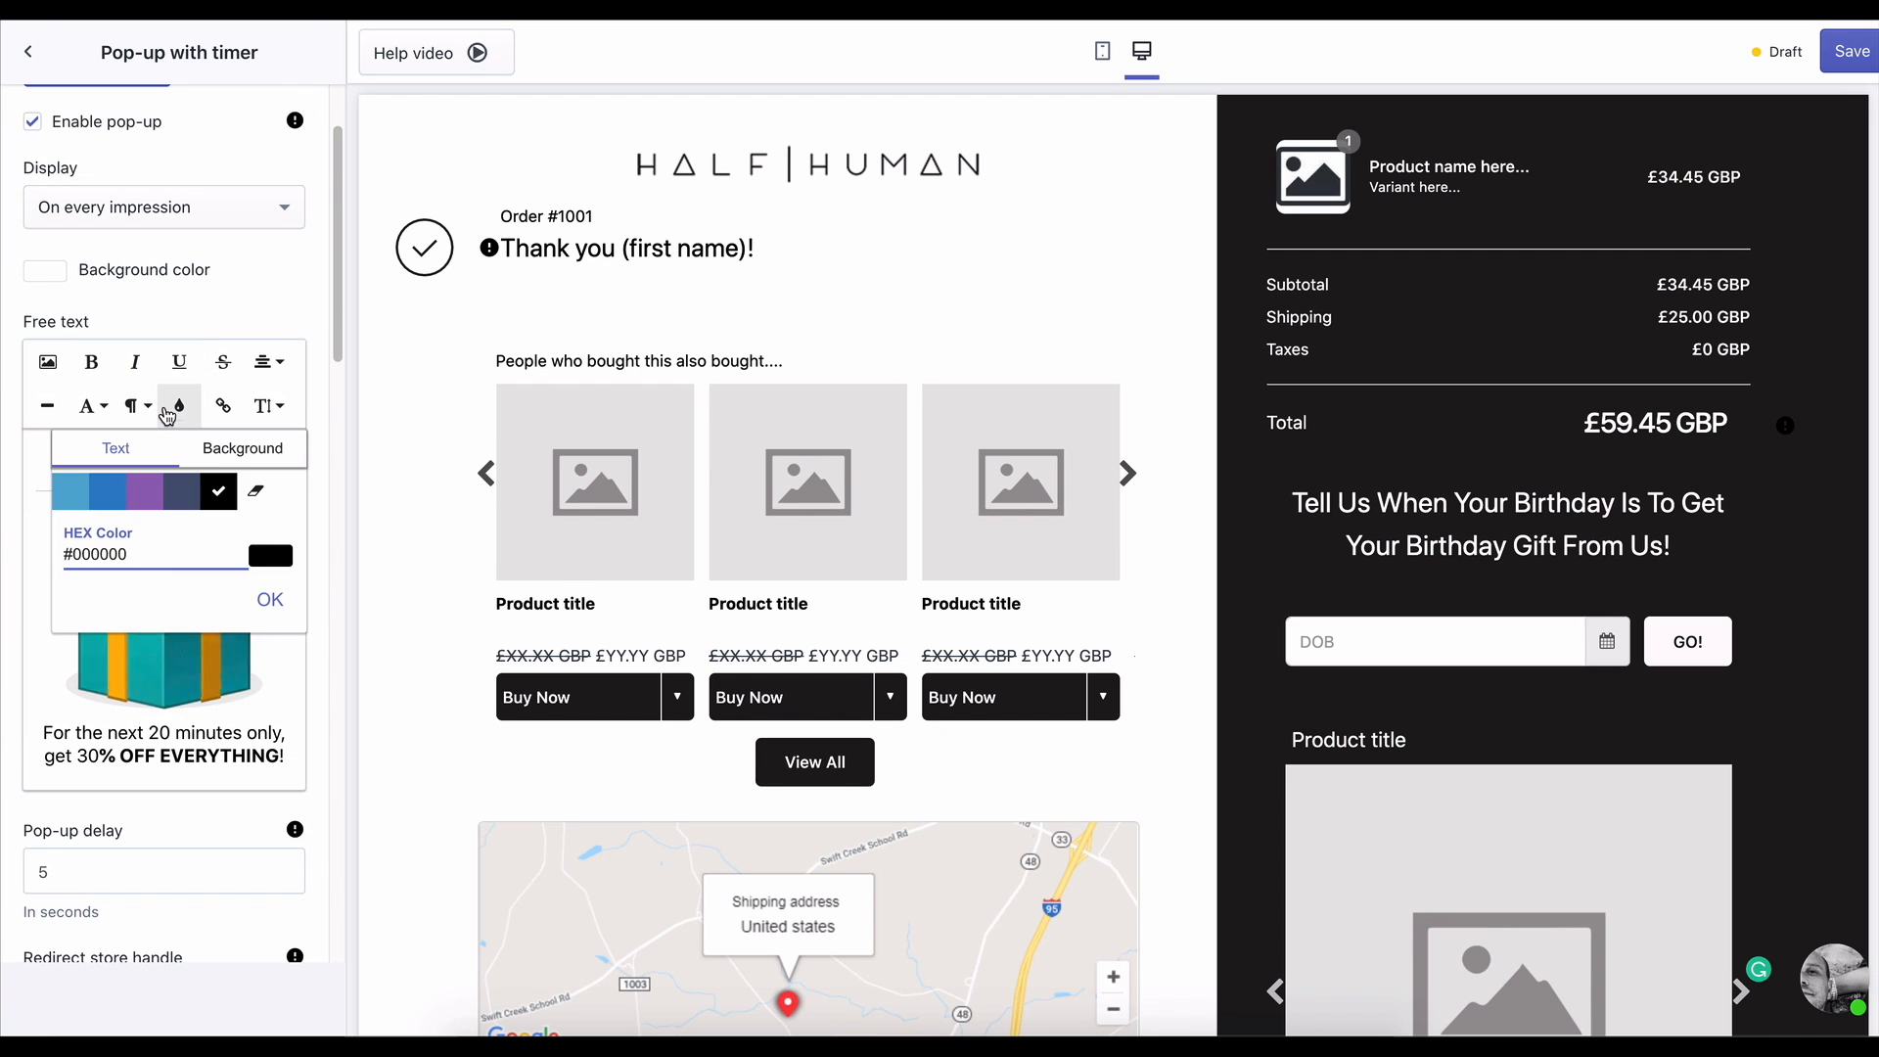
pyautogui.write('#1b1b1b')
pyautogui.click(273, 598)
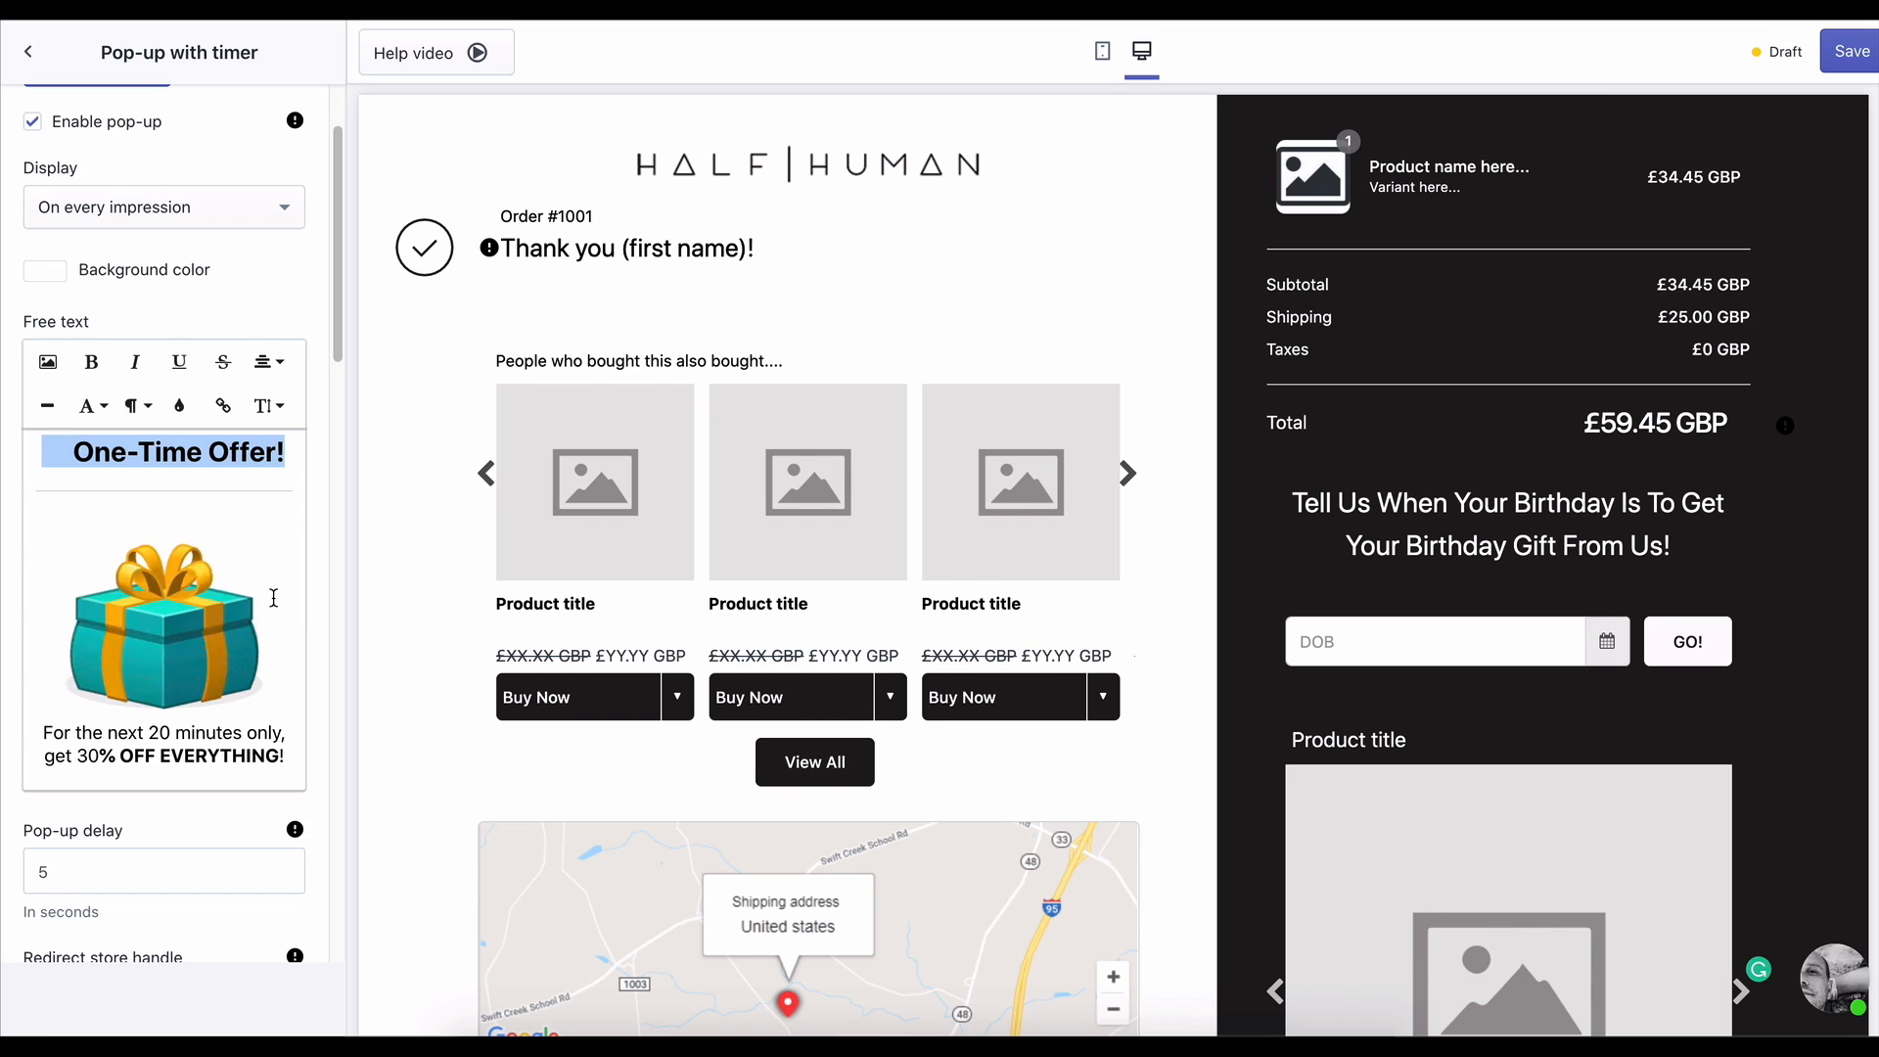
pyautogui.scroll(-1, 256, 616)
pyautogui.tripleClick(220, 661)
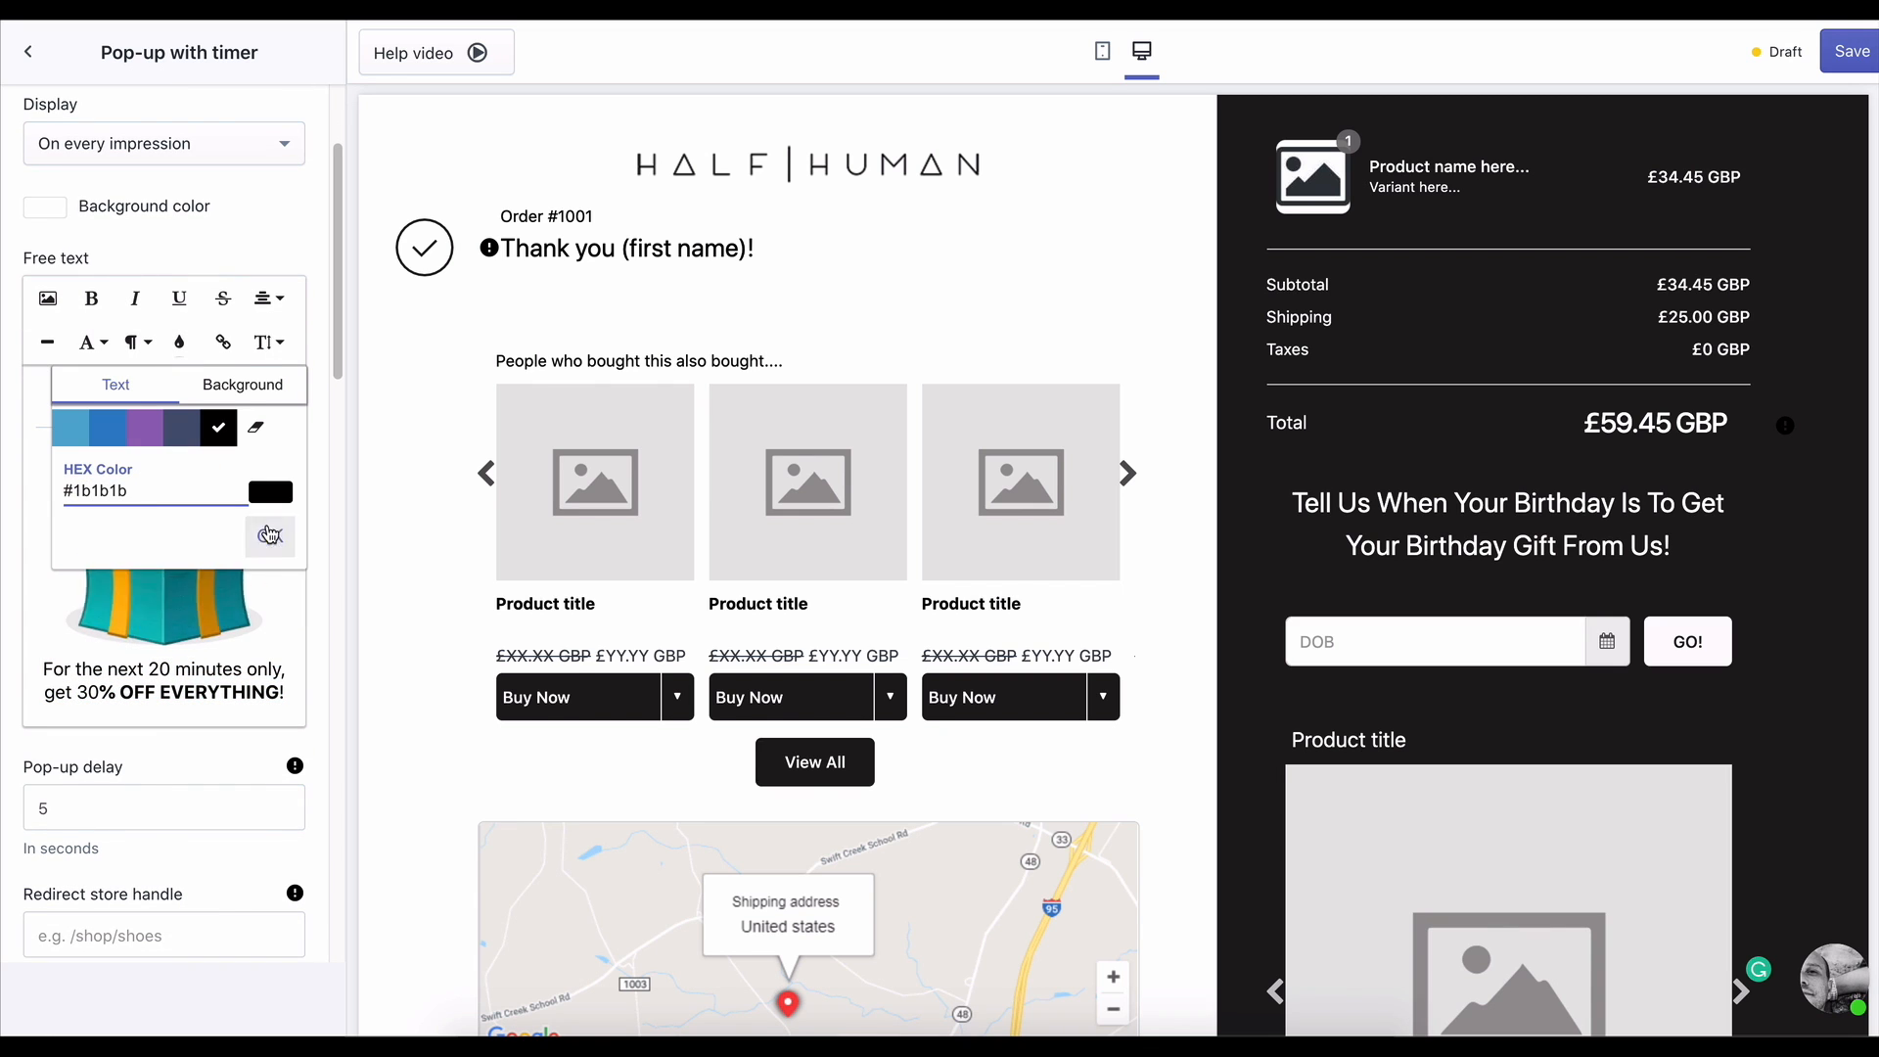
pyautogui.scroll(3, 191, 546)
pyautogui.scroll(-7, 194, 379)
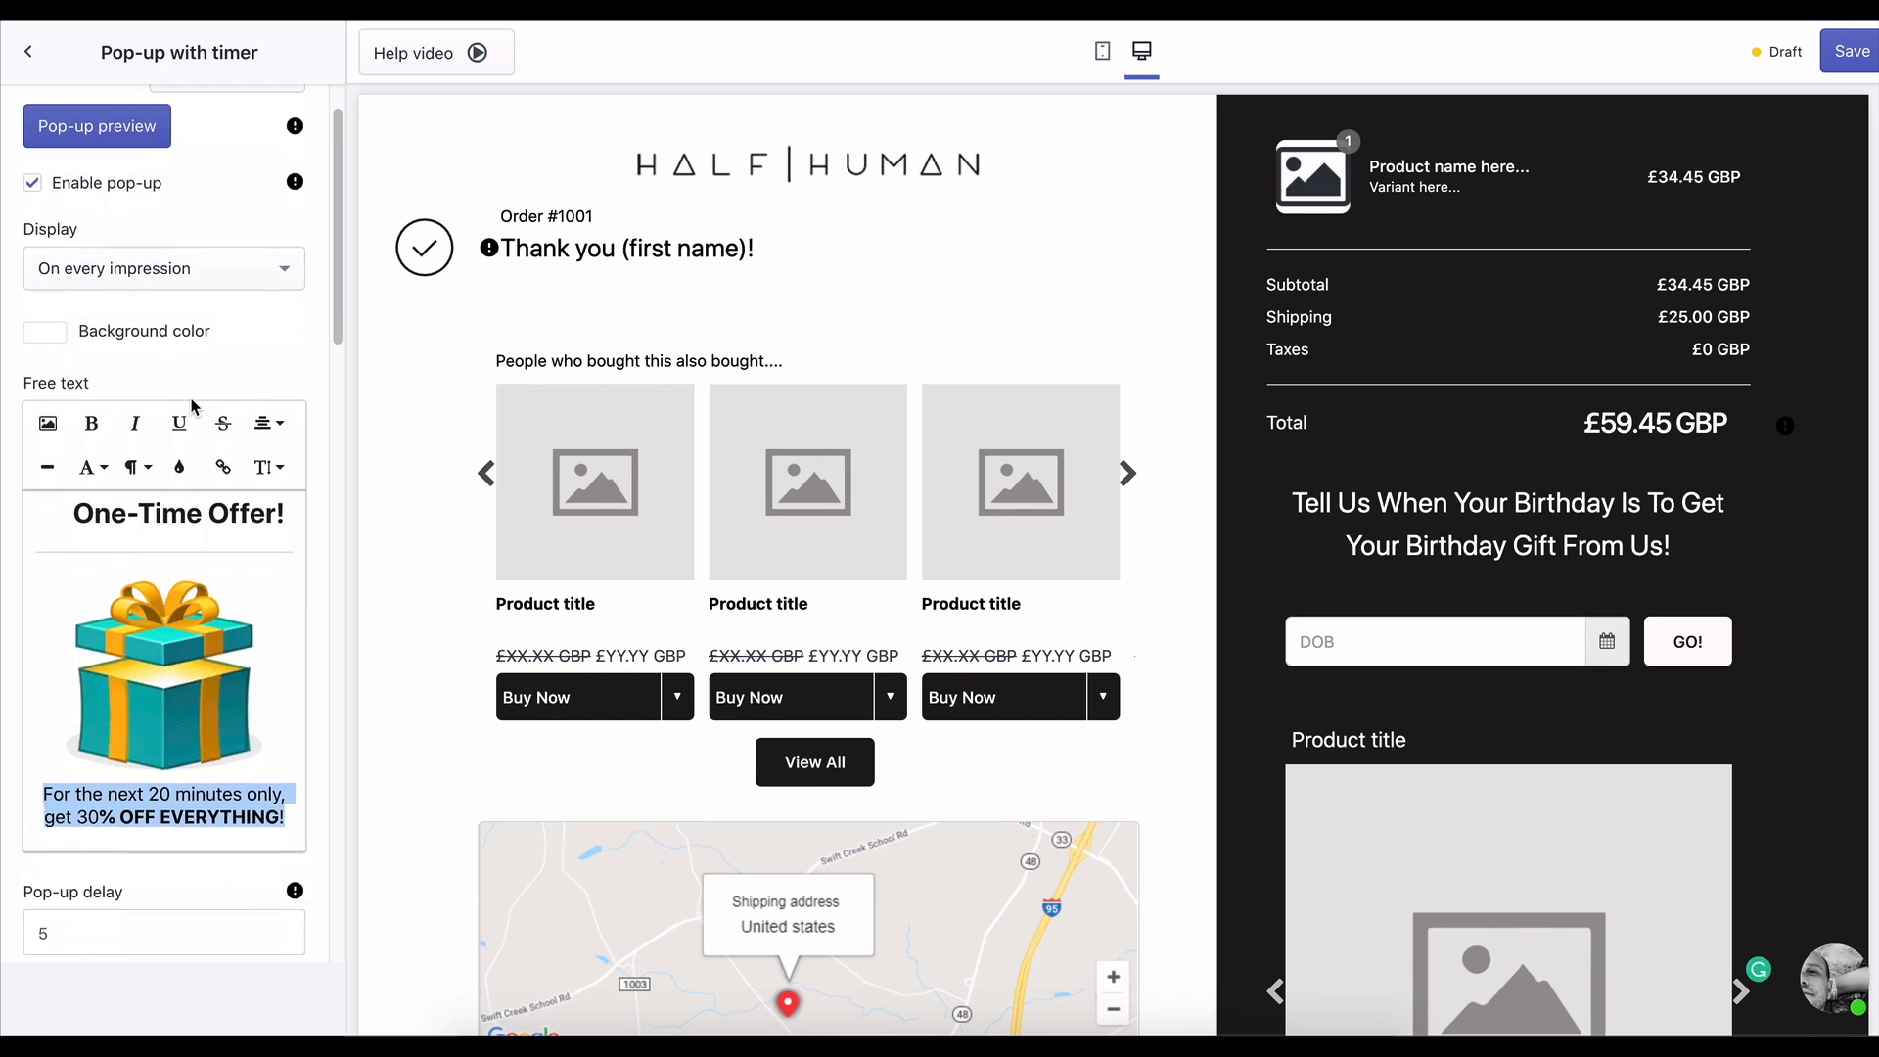
# - Delete the gift box image from the pop-up's free text
pyautogui.scroll(-2, 193, 379)
pyautogui.scroll(6, 193, 440)
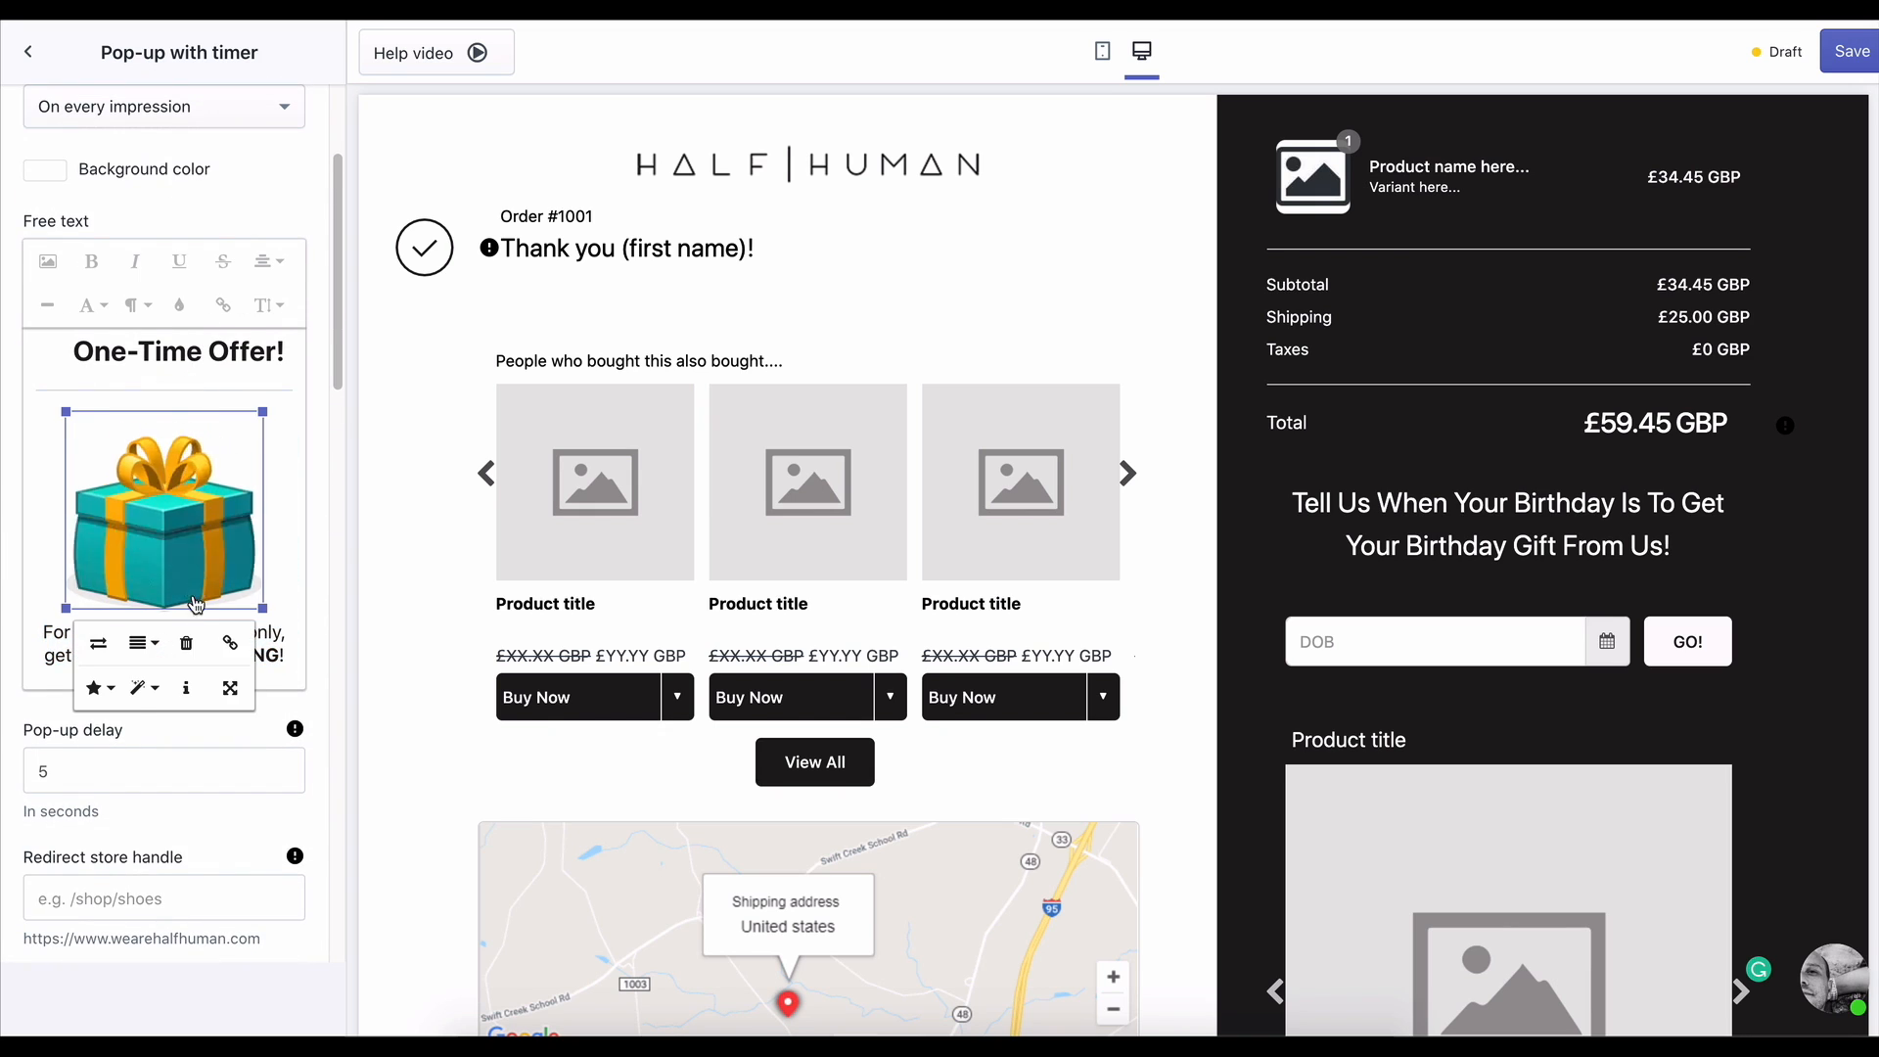
pyautogui.press('Delete')
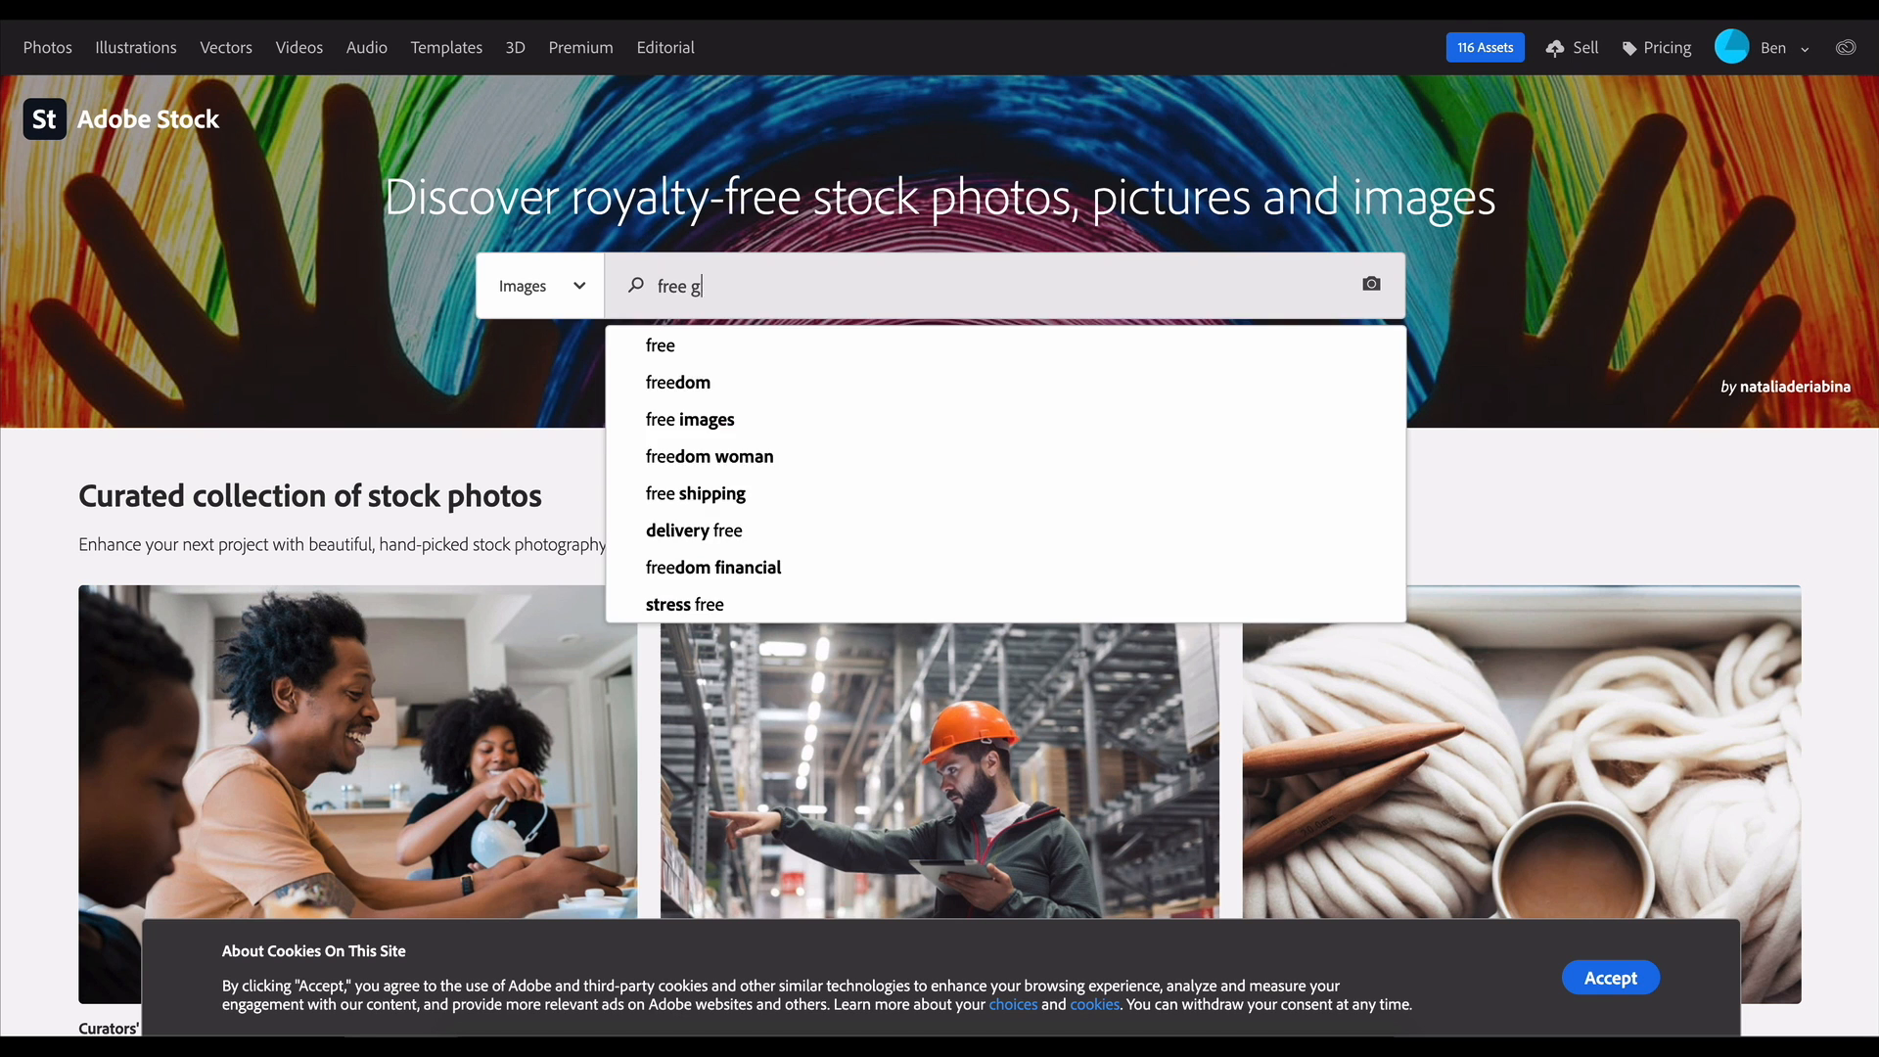
# - Search Adobe Stock for "free gift" images and insert discount.png from Downloads between the pop-up's heading and offer text
pyautogui.write('ft')
pyautogui.press('Return')
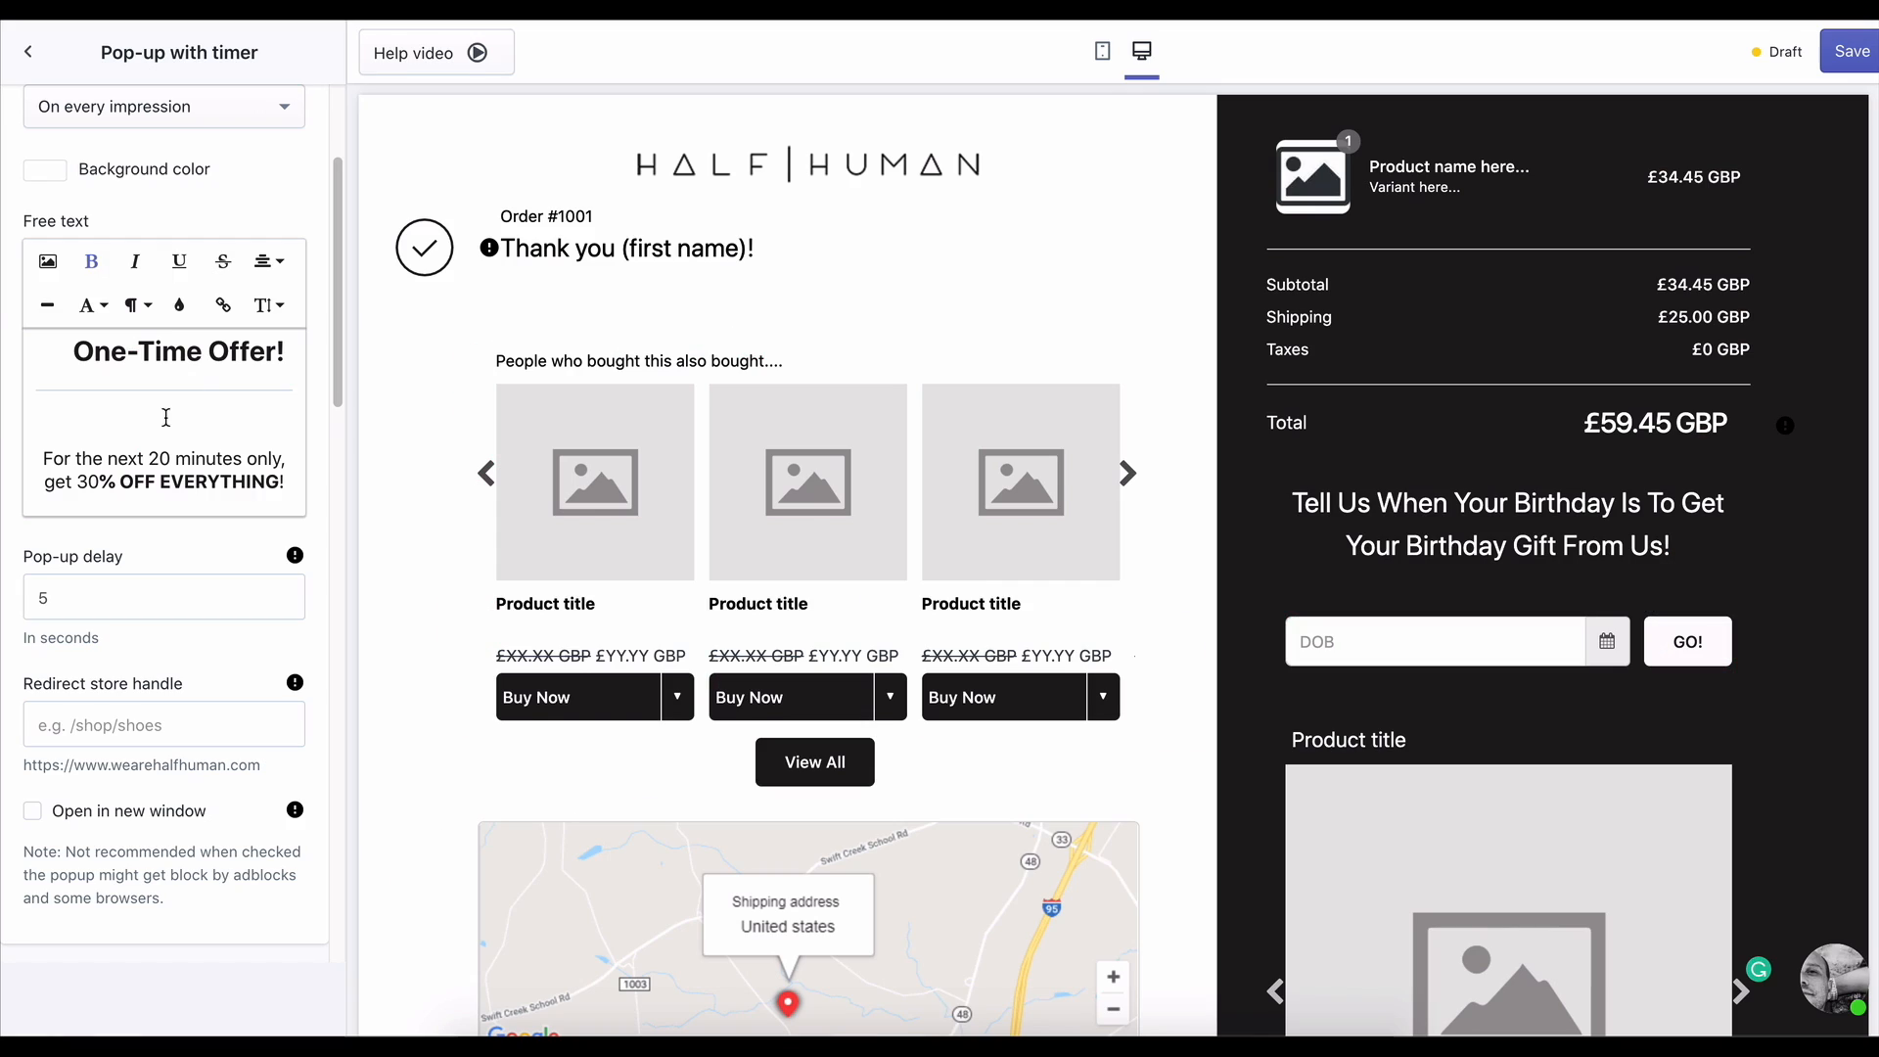
pyautogui.click(47, 261)
pyautogui.click(162, 392)
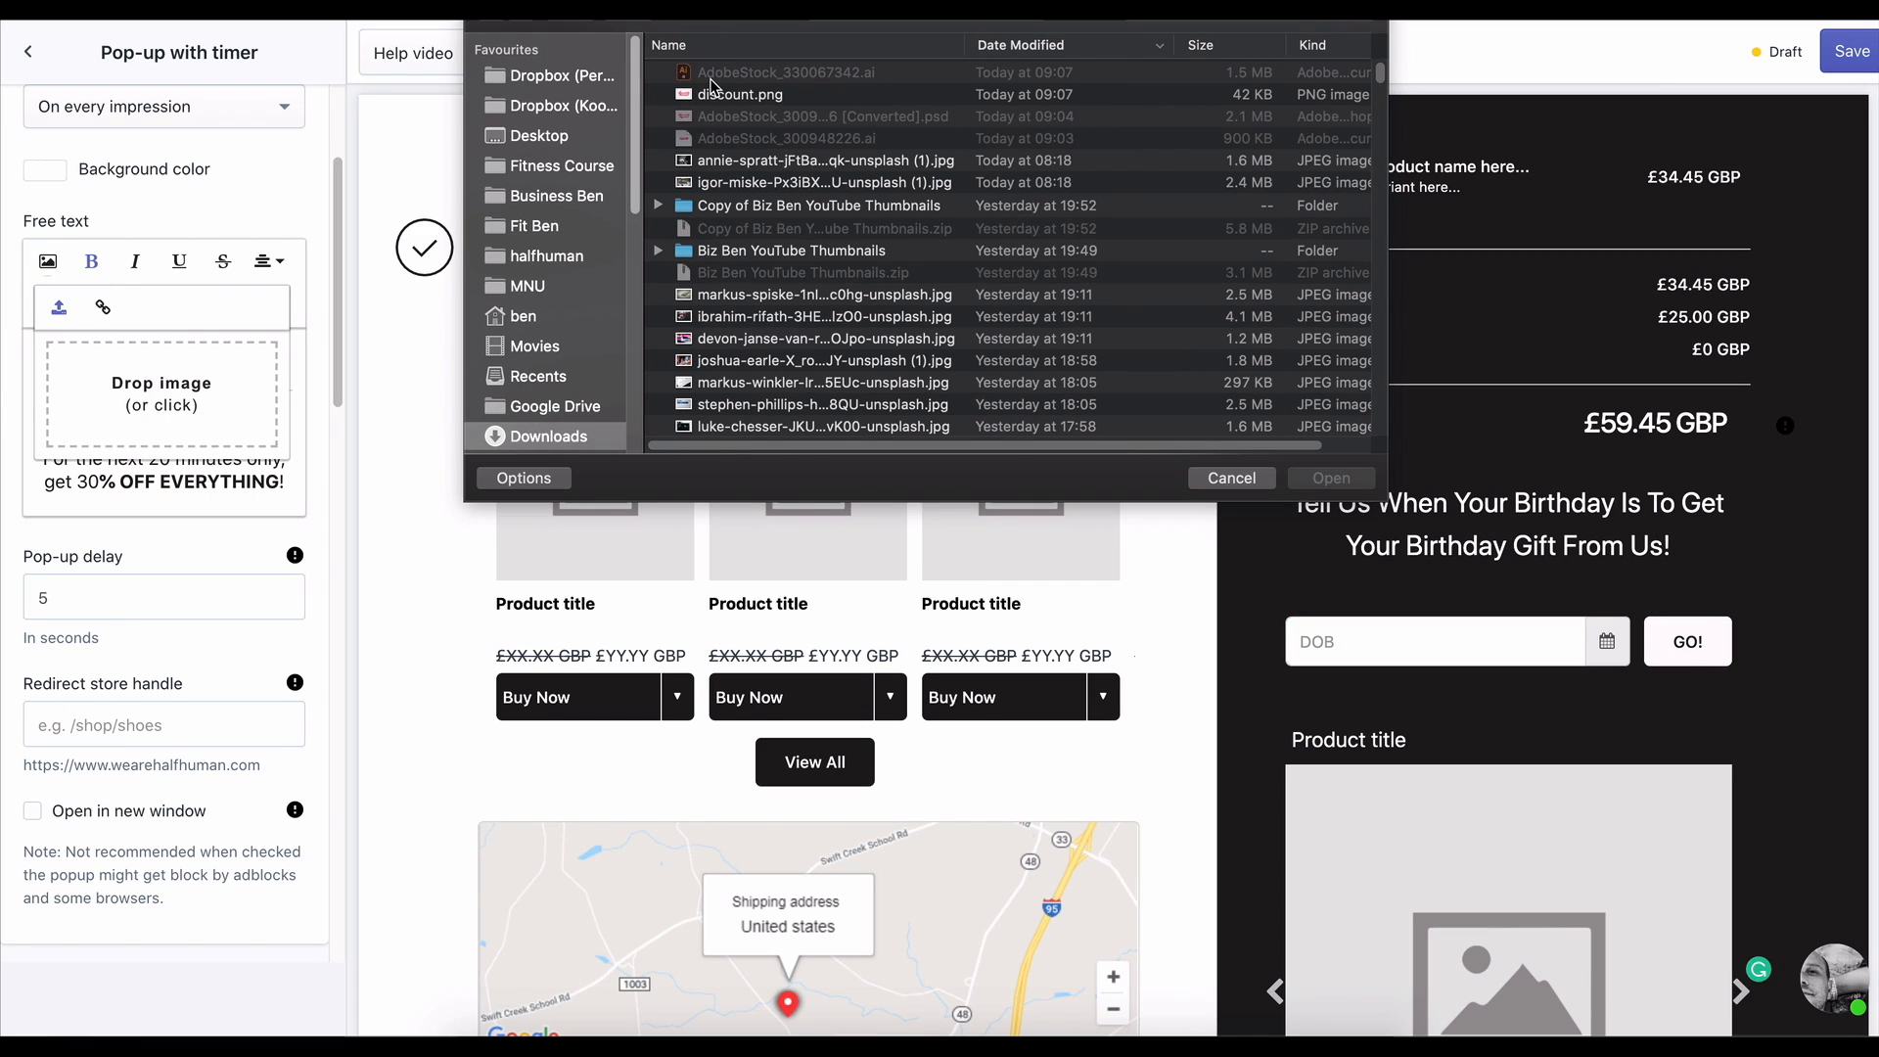
pyautogui.doubleClick(711, 94)
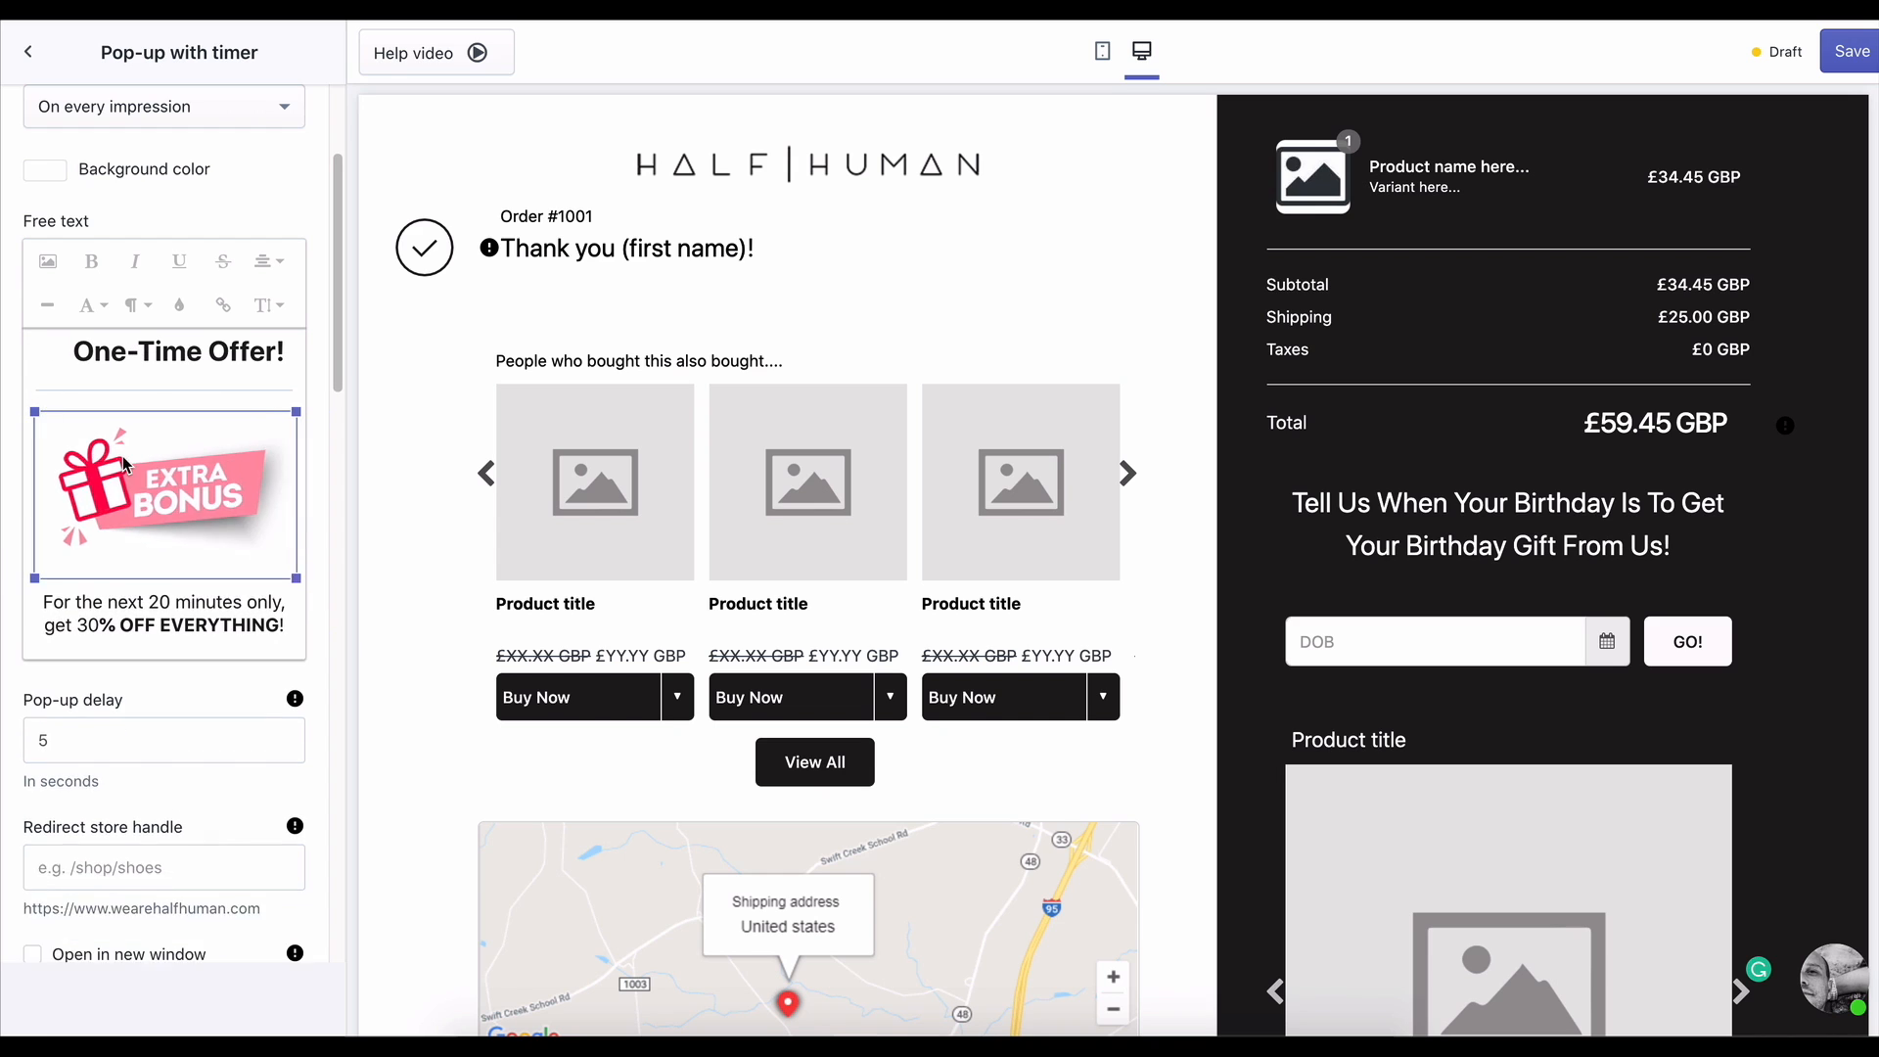
# - Change the pop-up's heading to "Limited-Time Offer!"
pyautogui.click(233, 379)
pyautogui.scroll(2, 176, 411)
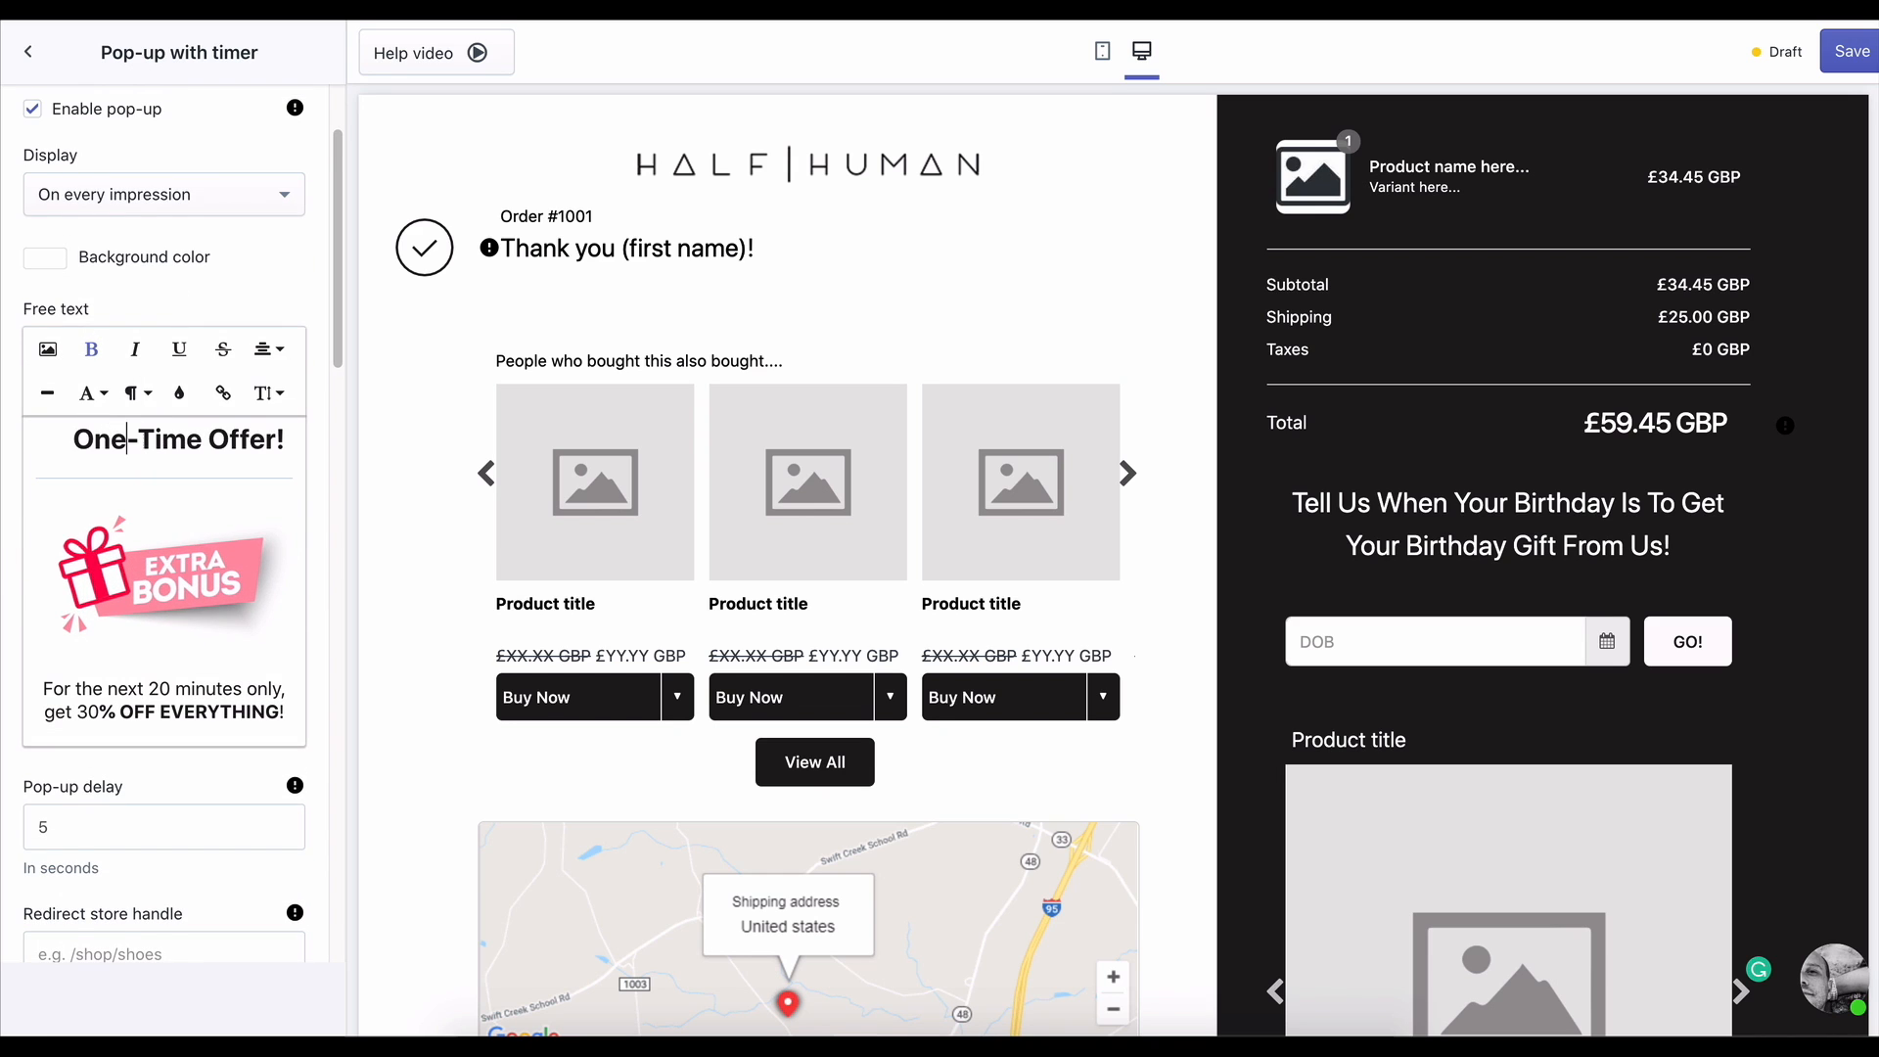
pyautogui.write('Limited')
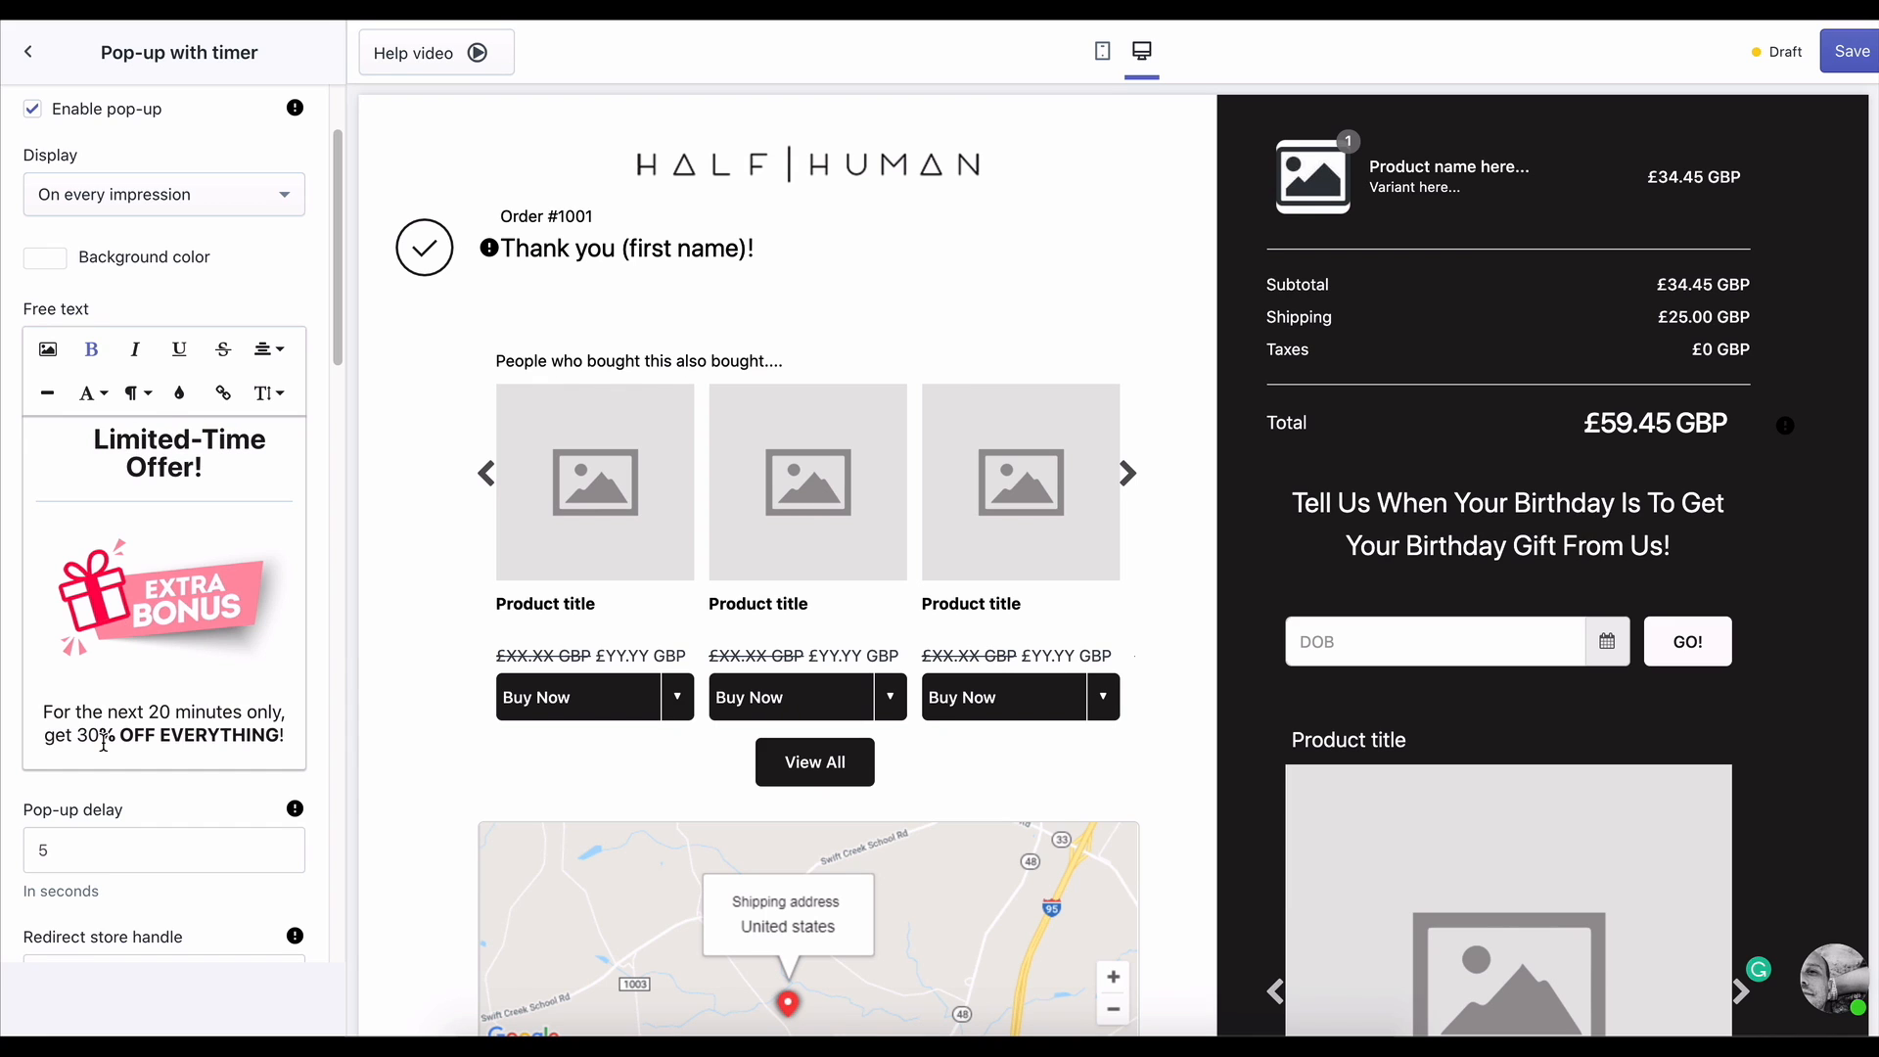
# - Make "30%" in the pop-up's offer text bold and red
pyautogui.click(179, 393)
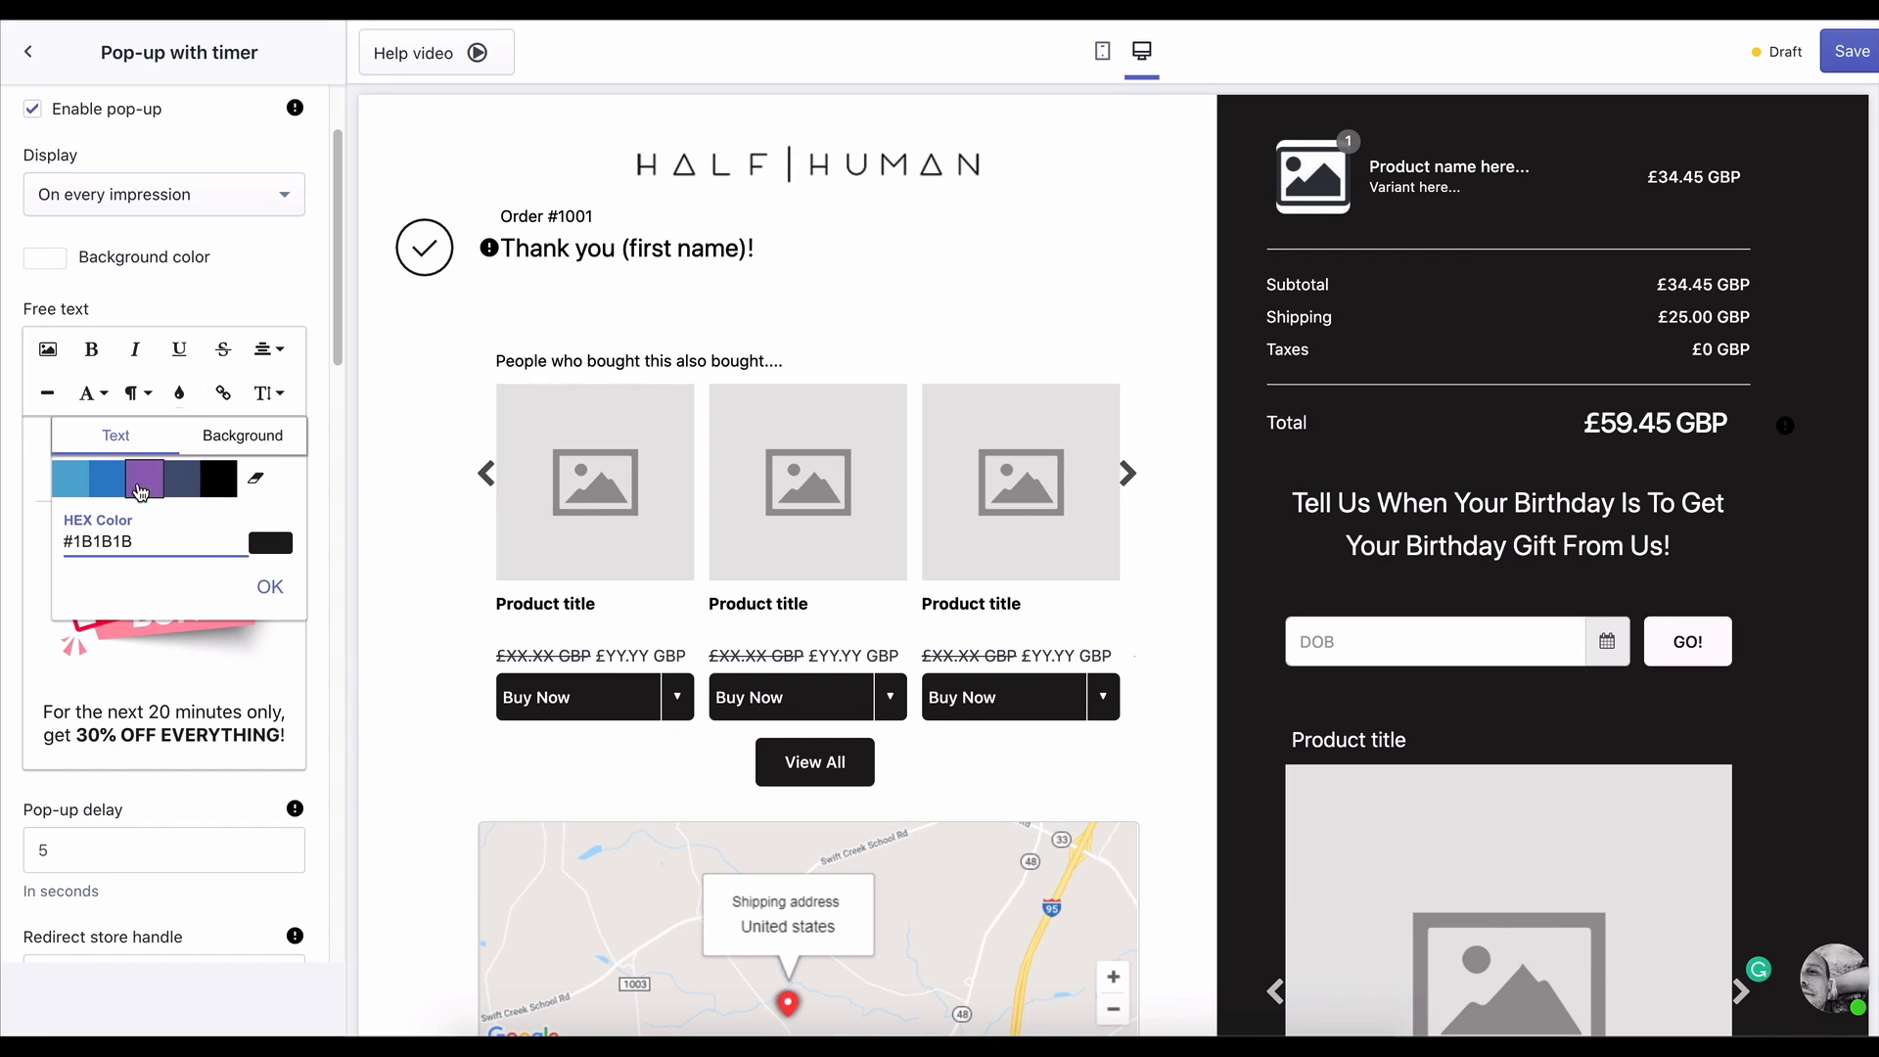
pyautogui.click(262, 543)
pyautogui.click(77, 688)
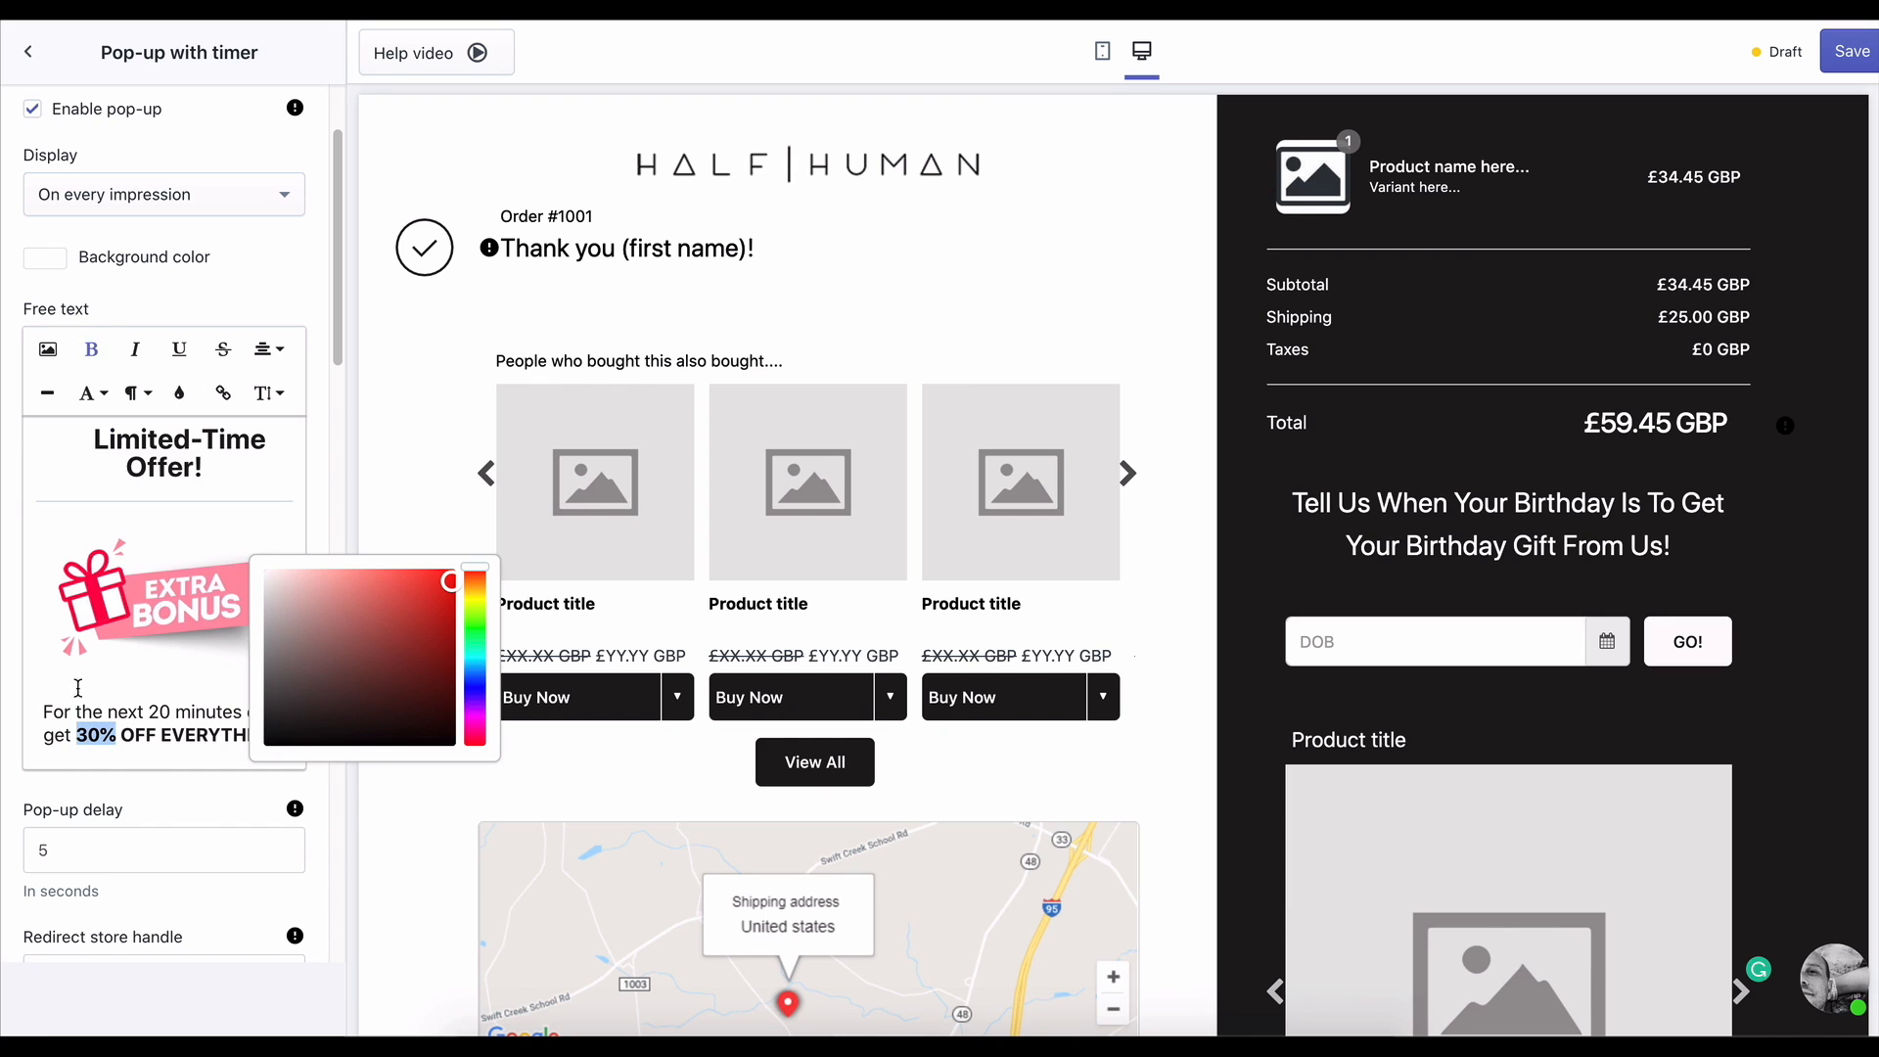
pyautogui.scroll(-8, 264, 751)
pyautogui.scroll(10, 196, 430)
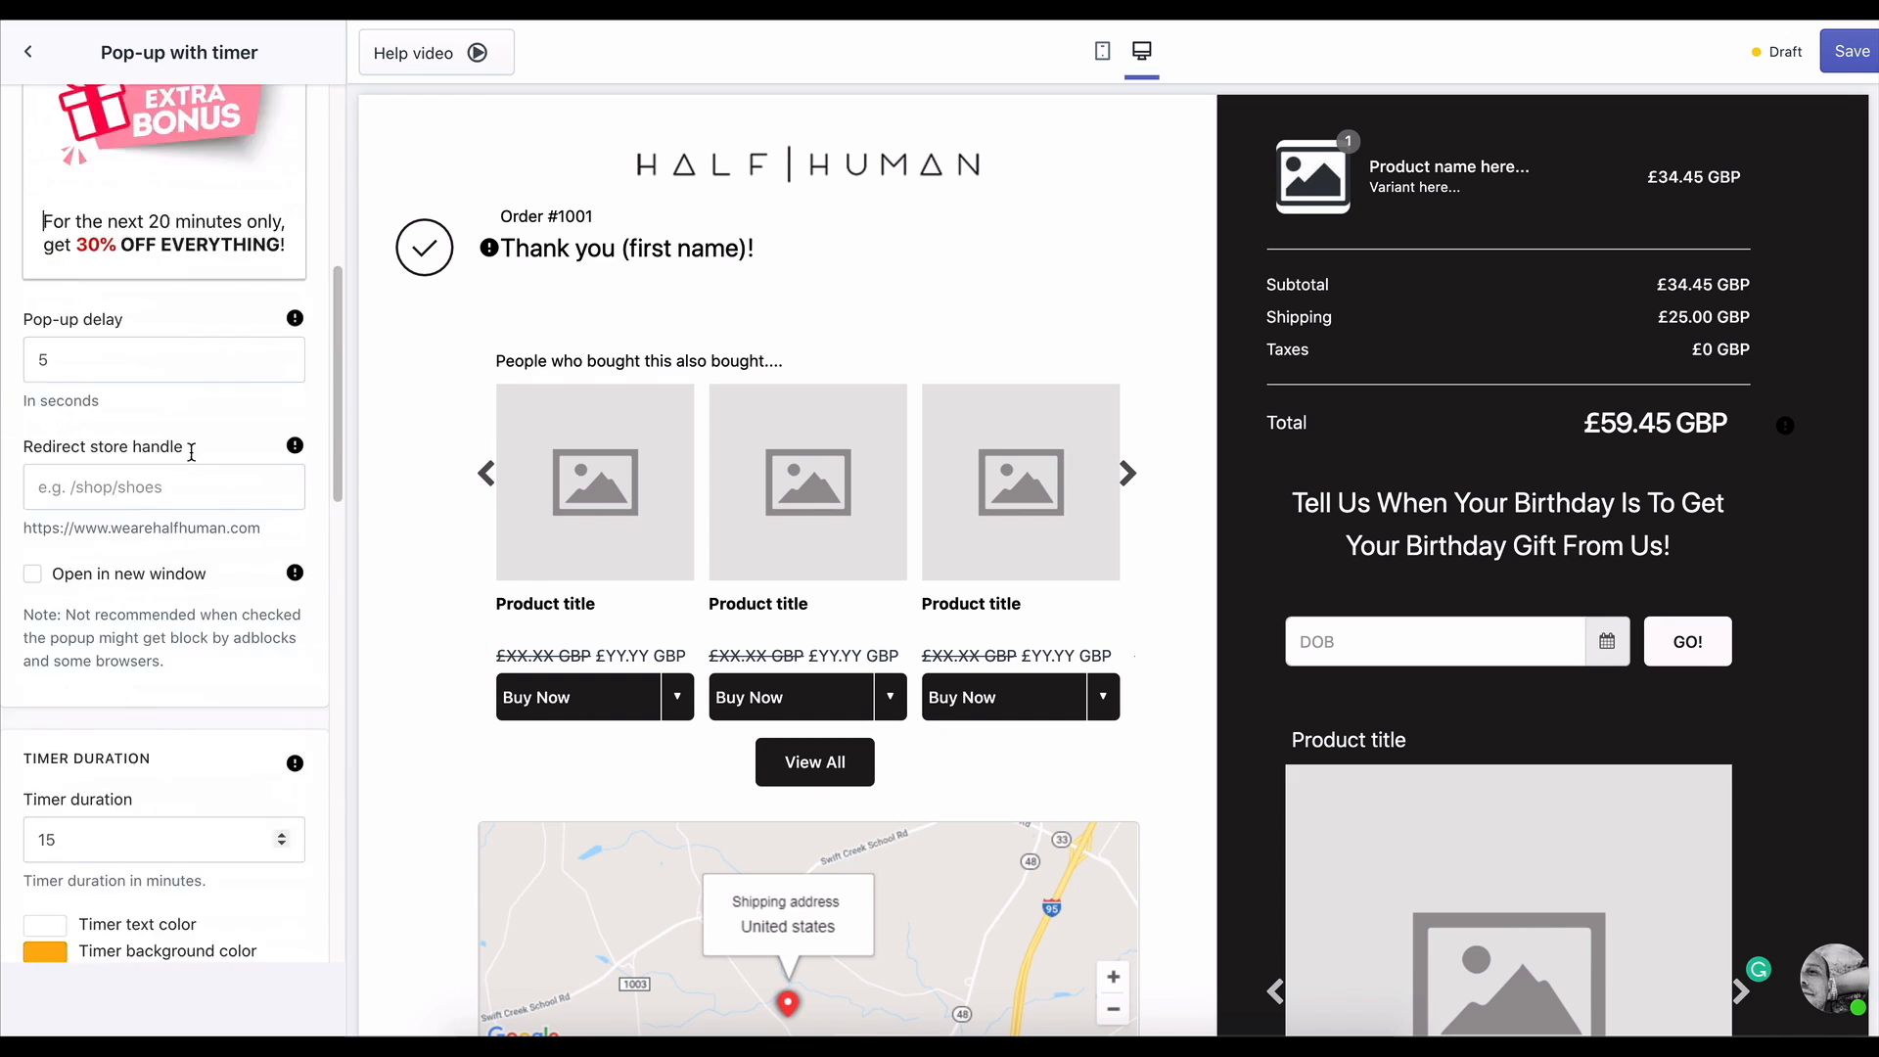
pyautogui.scroll(-8, 201, 392)
pyautogui.scroll(-4, 217, 484)
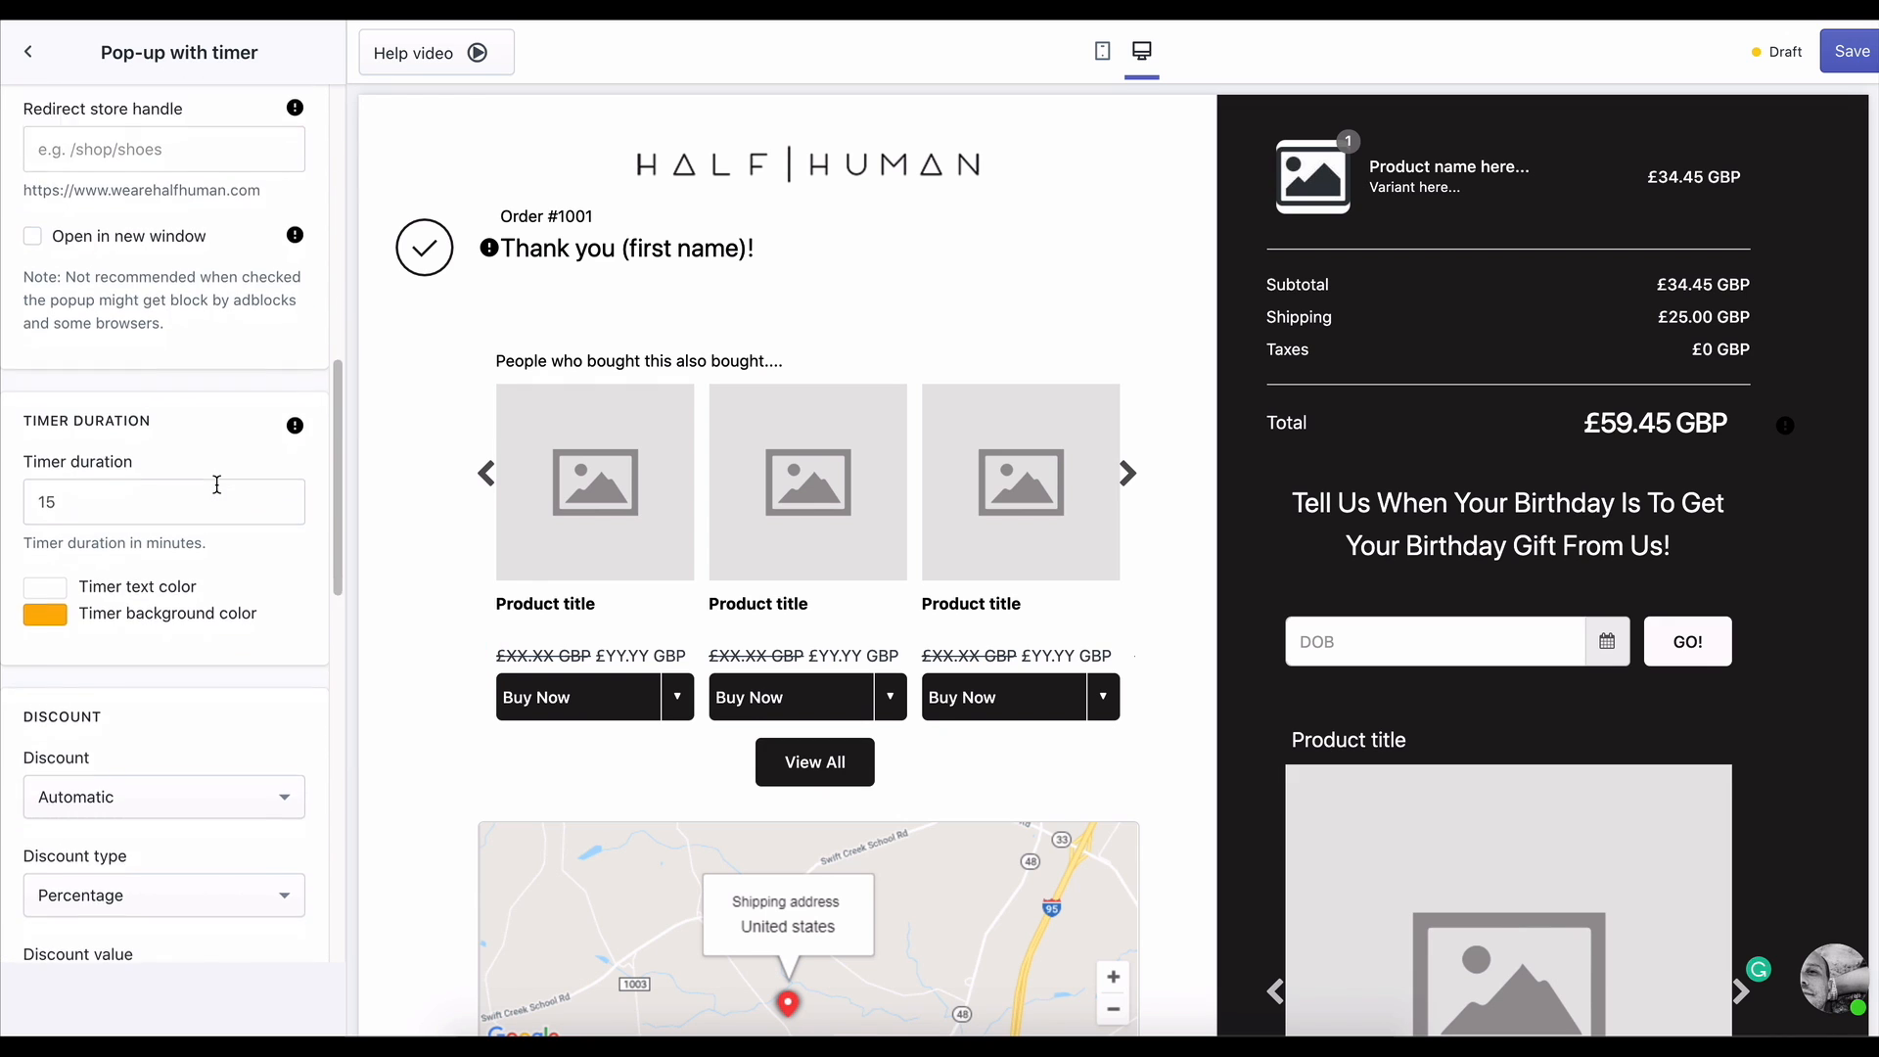
# - Set the pop-up's timer background color to the copied near-black color
pyautogui.click(49, 487)
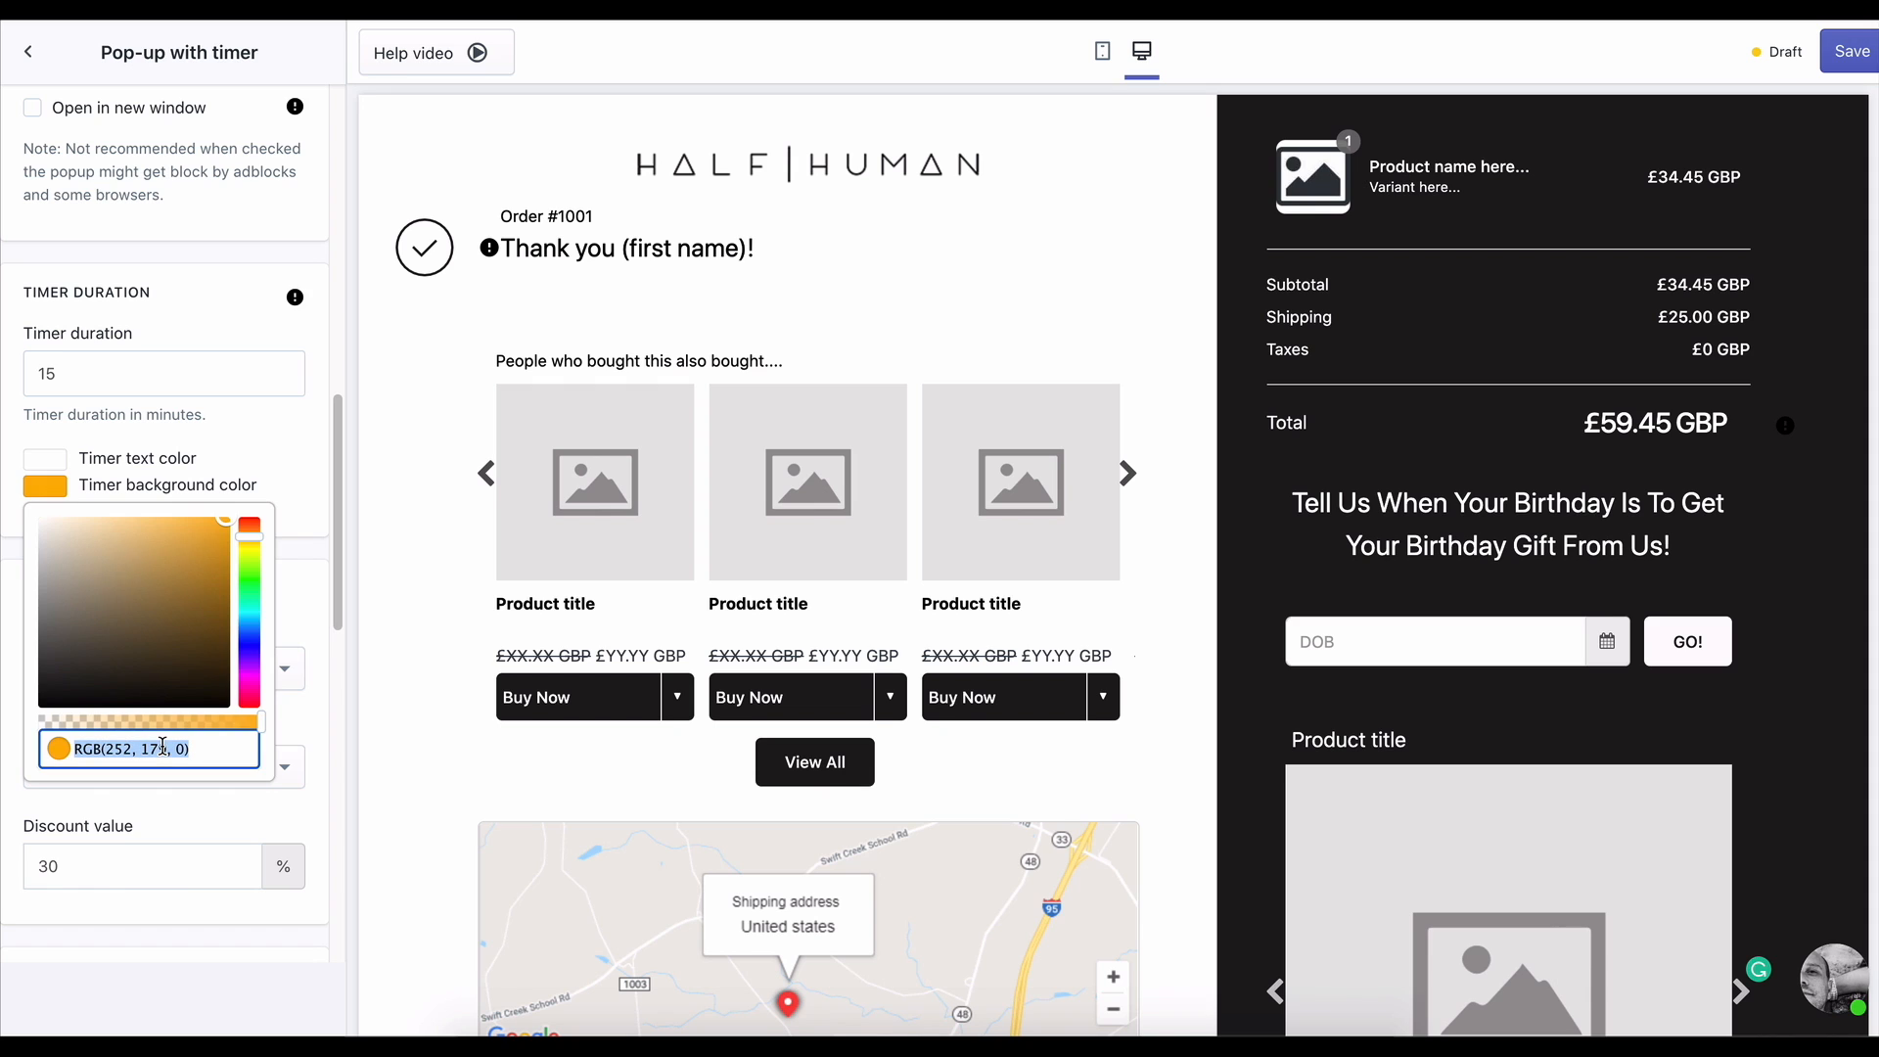
pyautogui.press('super+v')
pyautogui.click(268, 461)
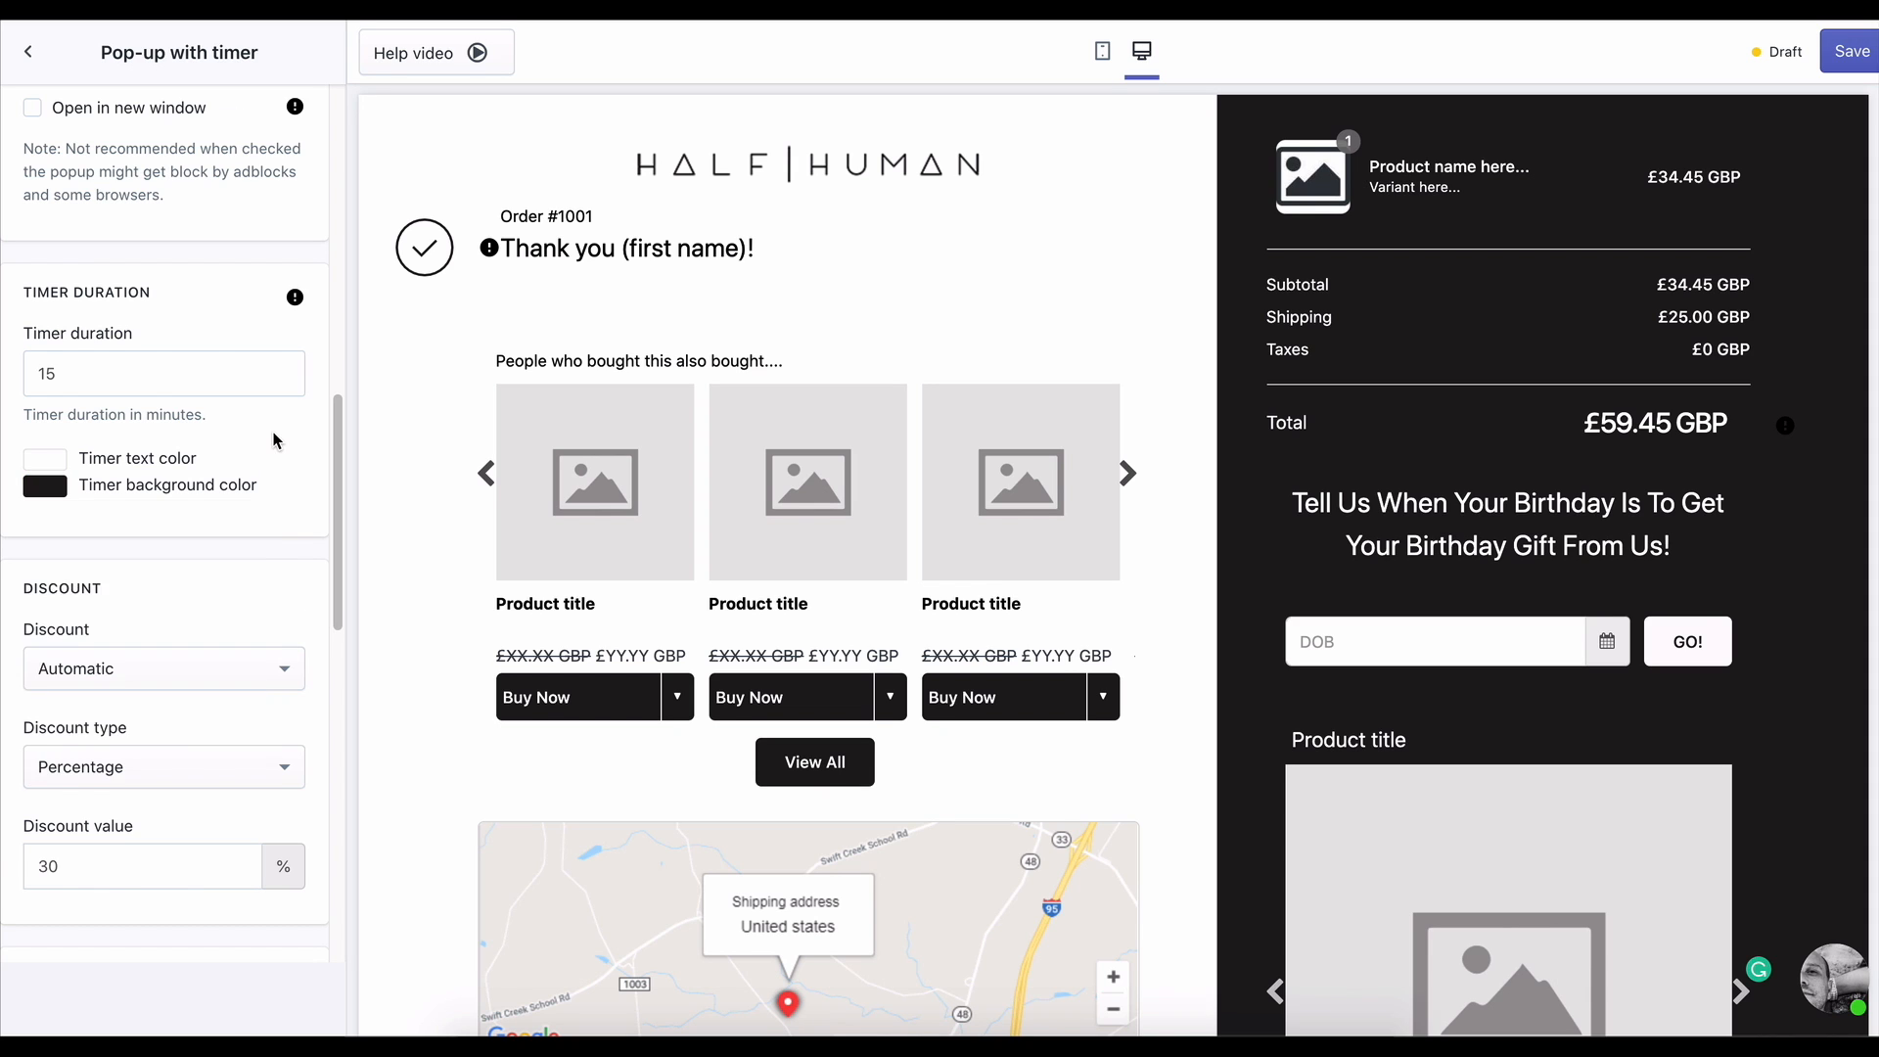
# - Set the pop-up's accept button text to "Get It!" and preview the bottom bar
pyautogui.scroll(-7, 172, 611)
pyautogui.scroll(-1, 200, 658)
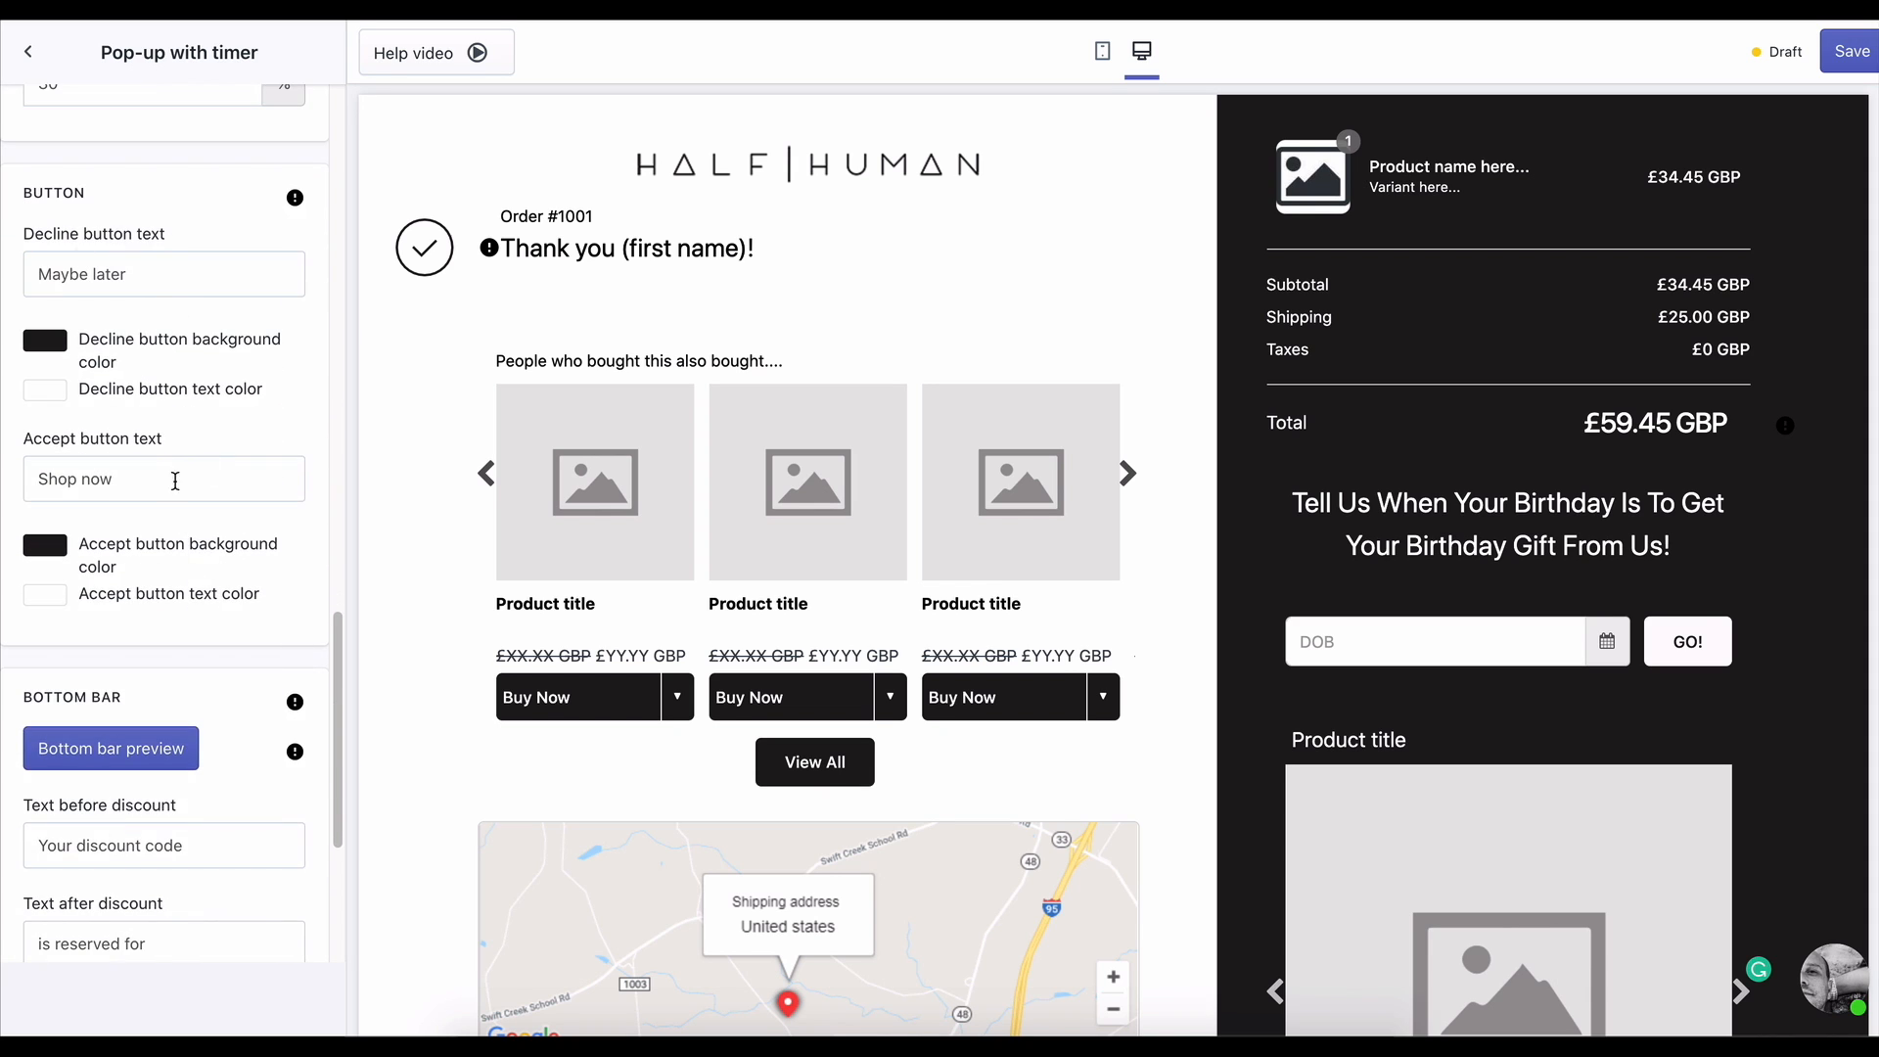
pyautogui.write('Get It!')
pyautogui.scroll(-4, 172, 294)
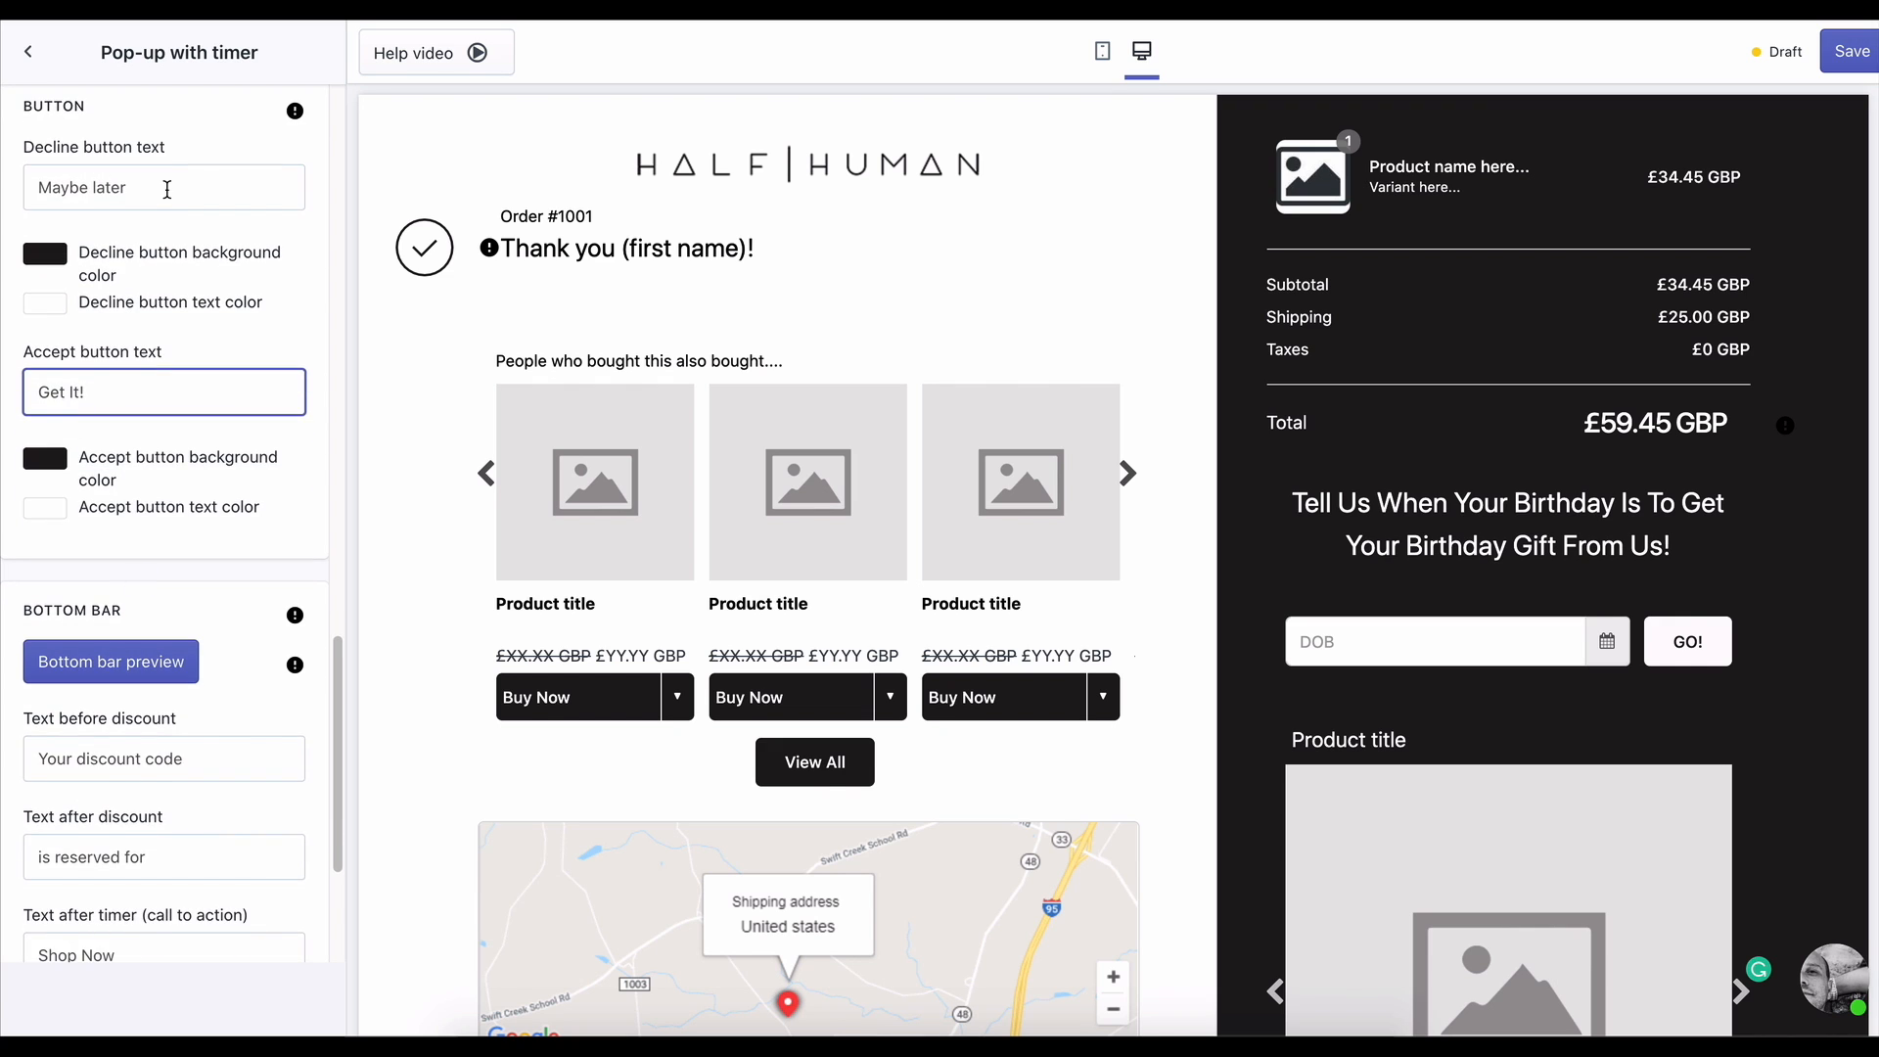
pyautogui.scroll(-1, 105, 549)
pyautogui.click(142, 345)
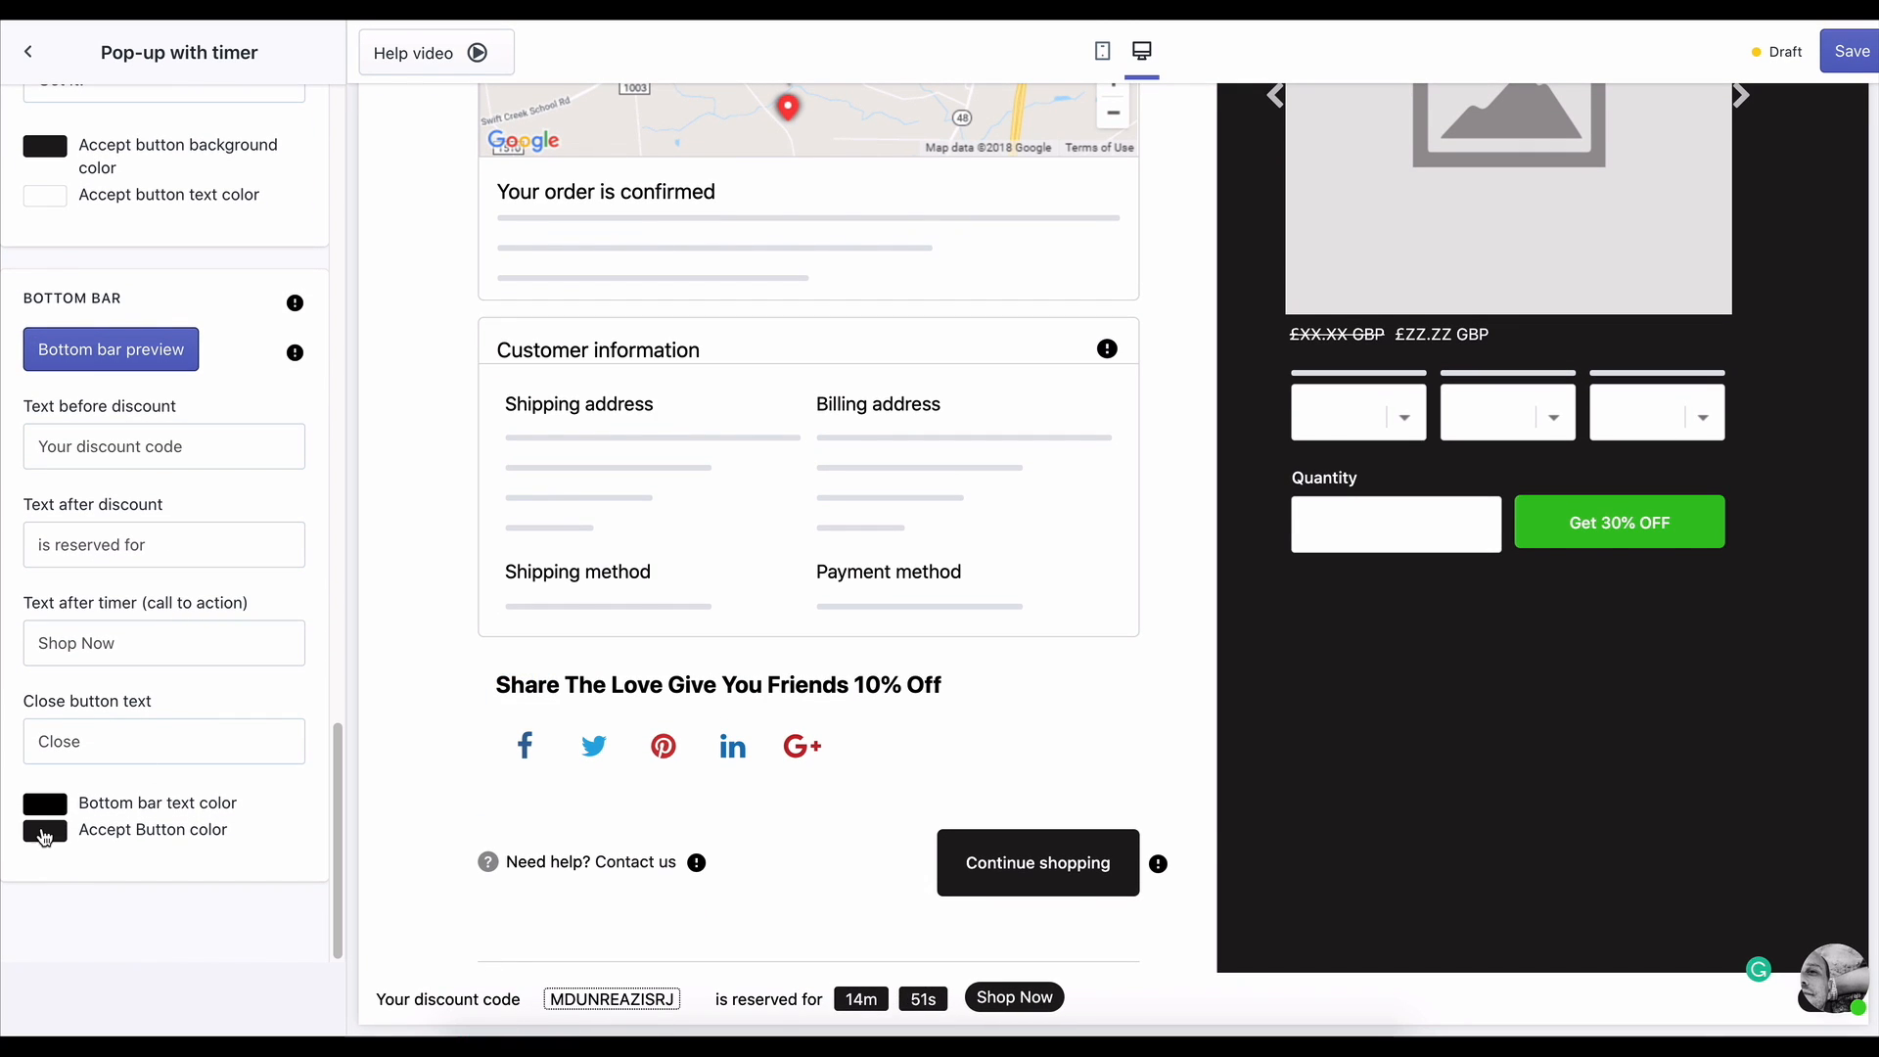
# - Save the pop-up settings and activate ReConvert on the store from the app's dashboard
pyautogui.click(1850, 55)
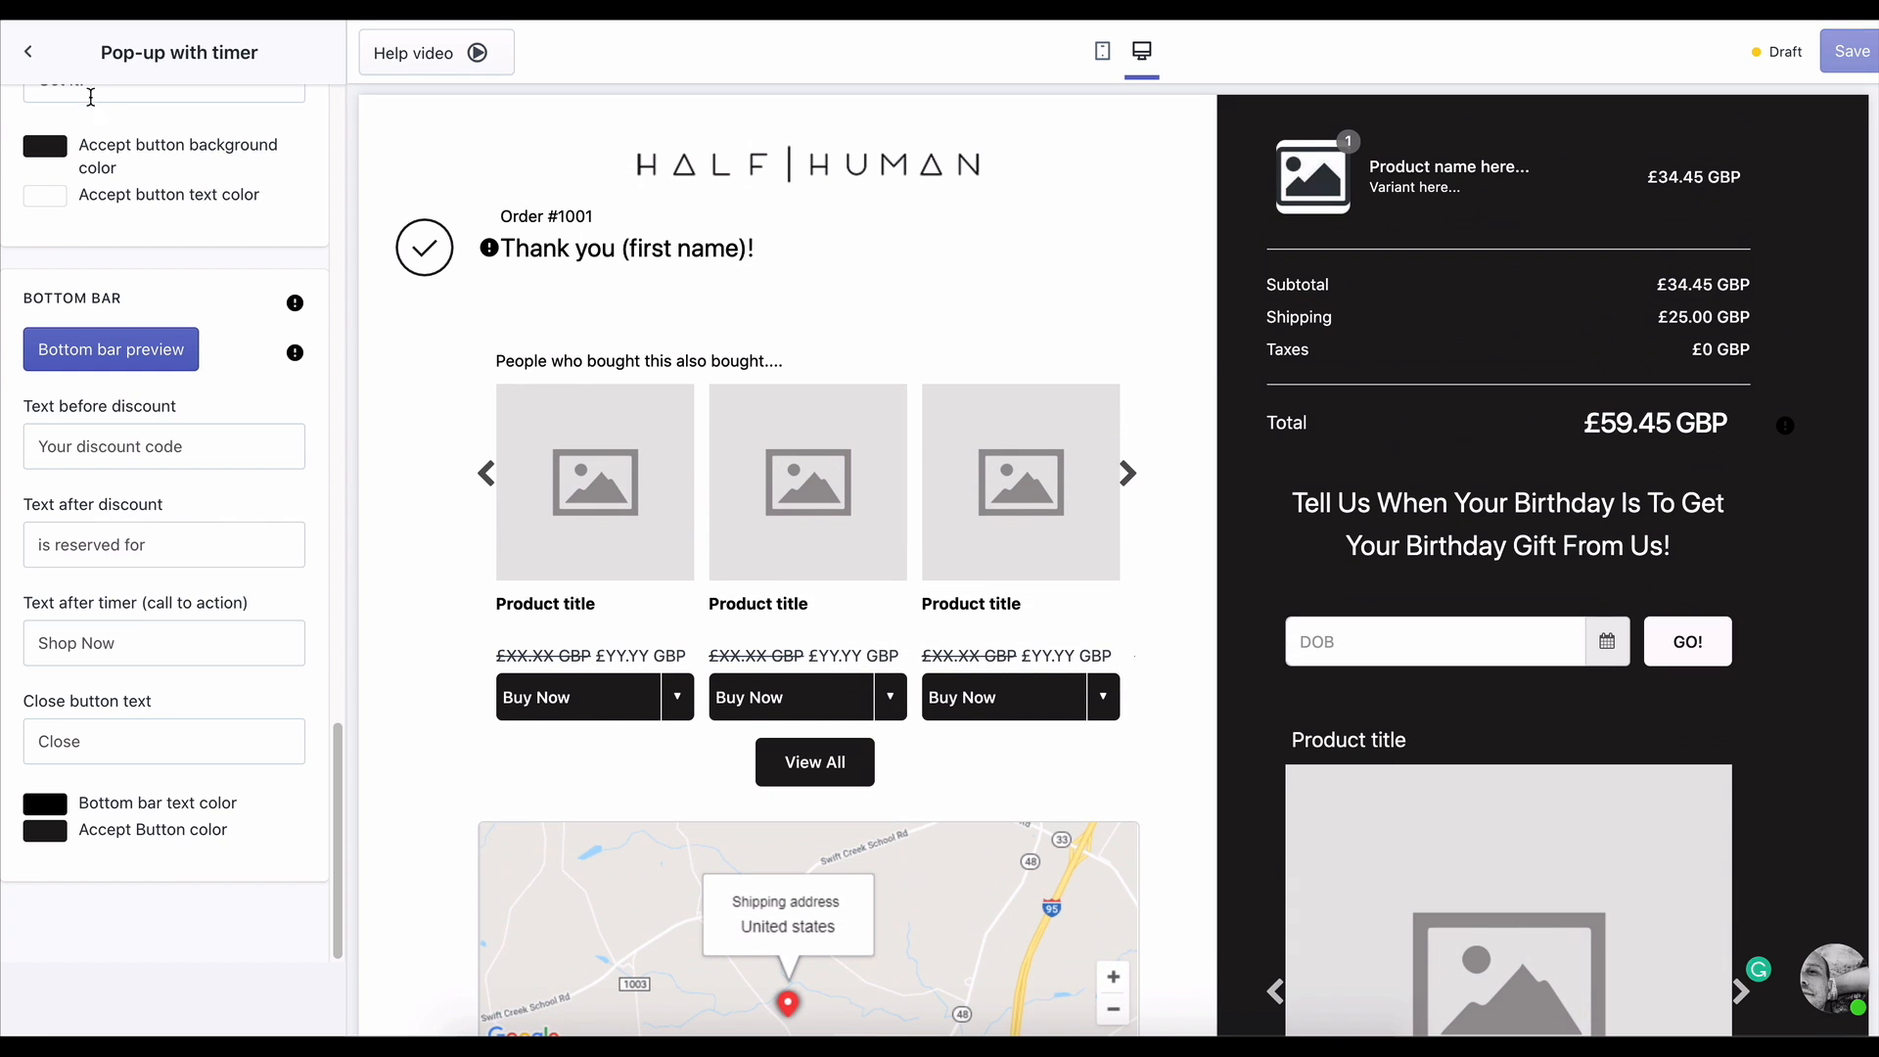
pyautogui.click(29, 51)
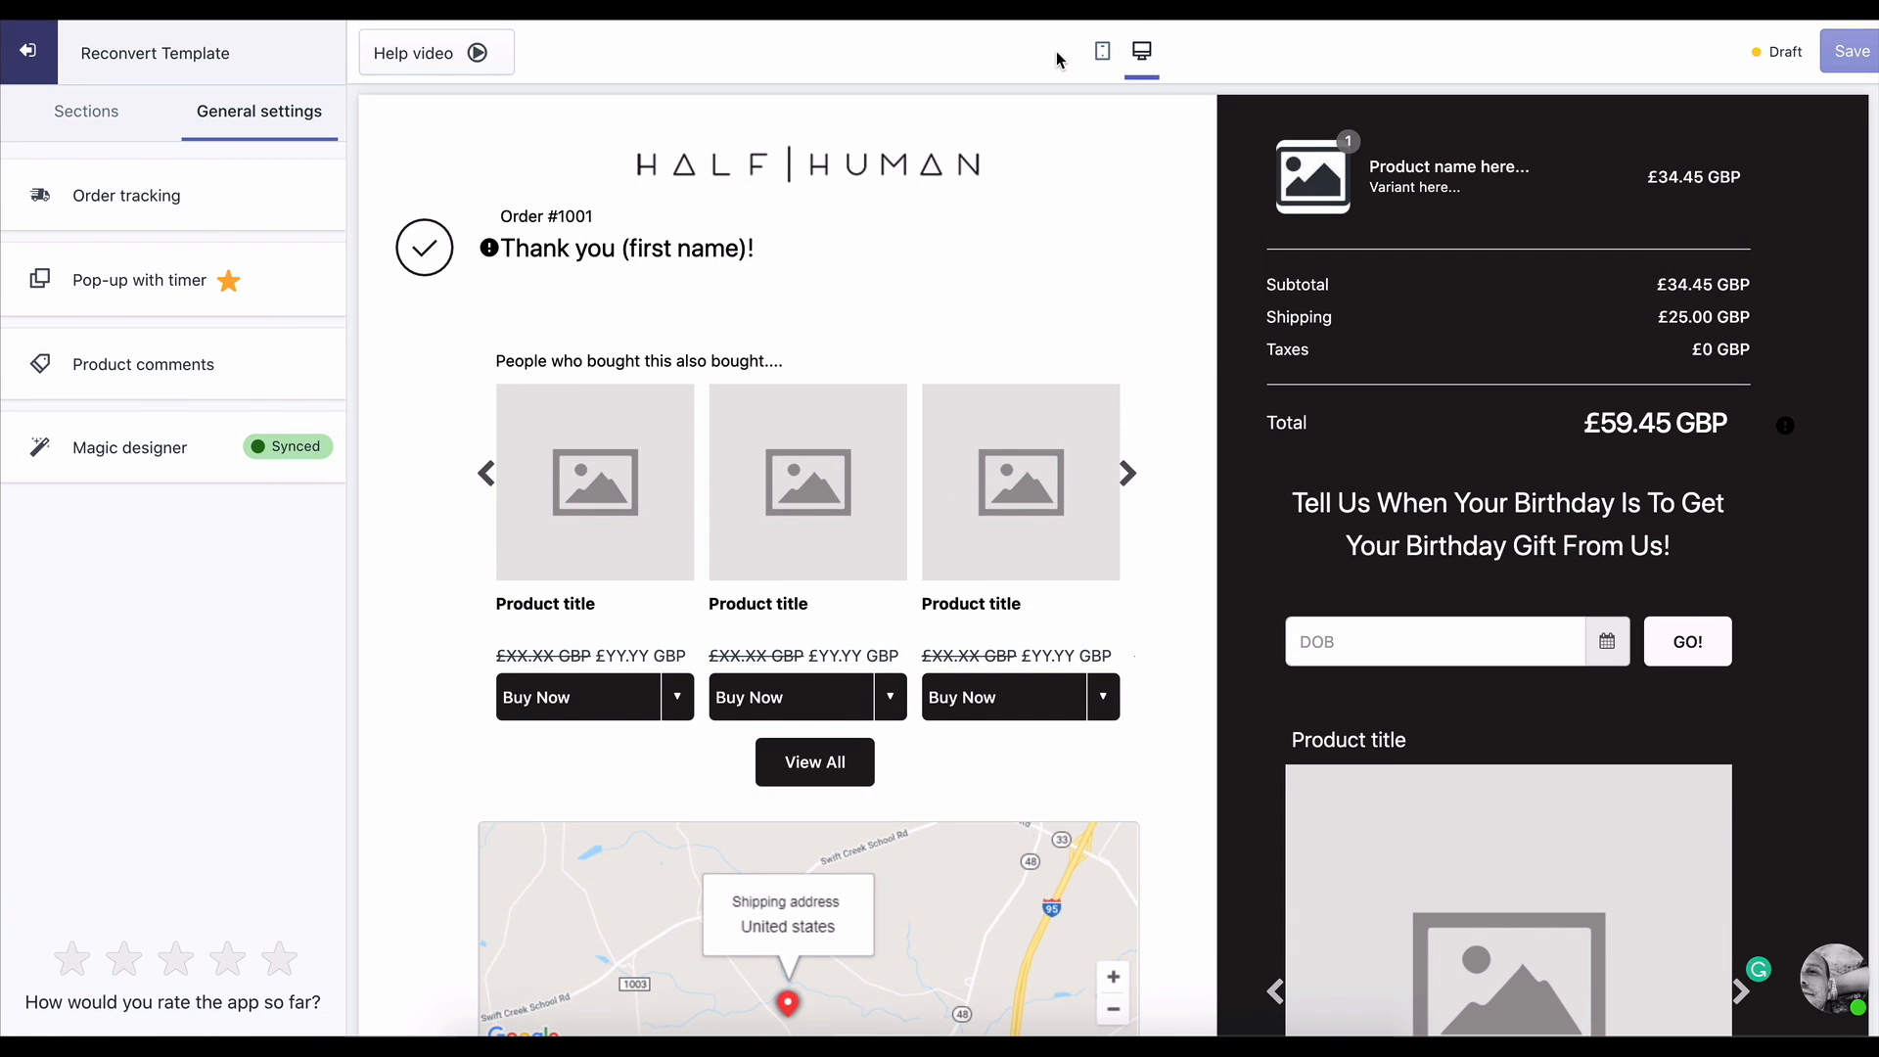
pyautogui.click(29, 53)
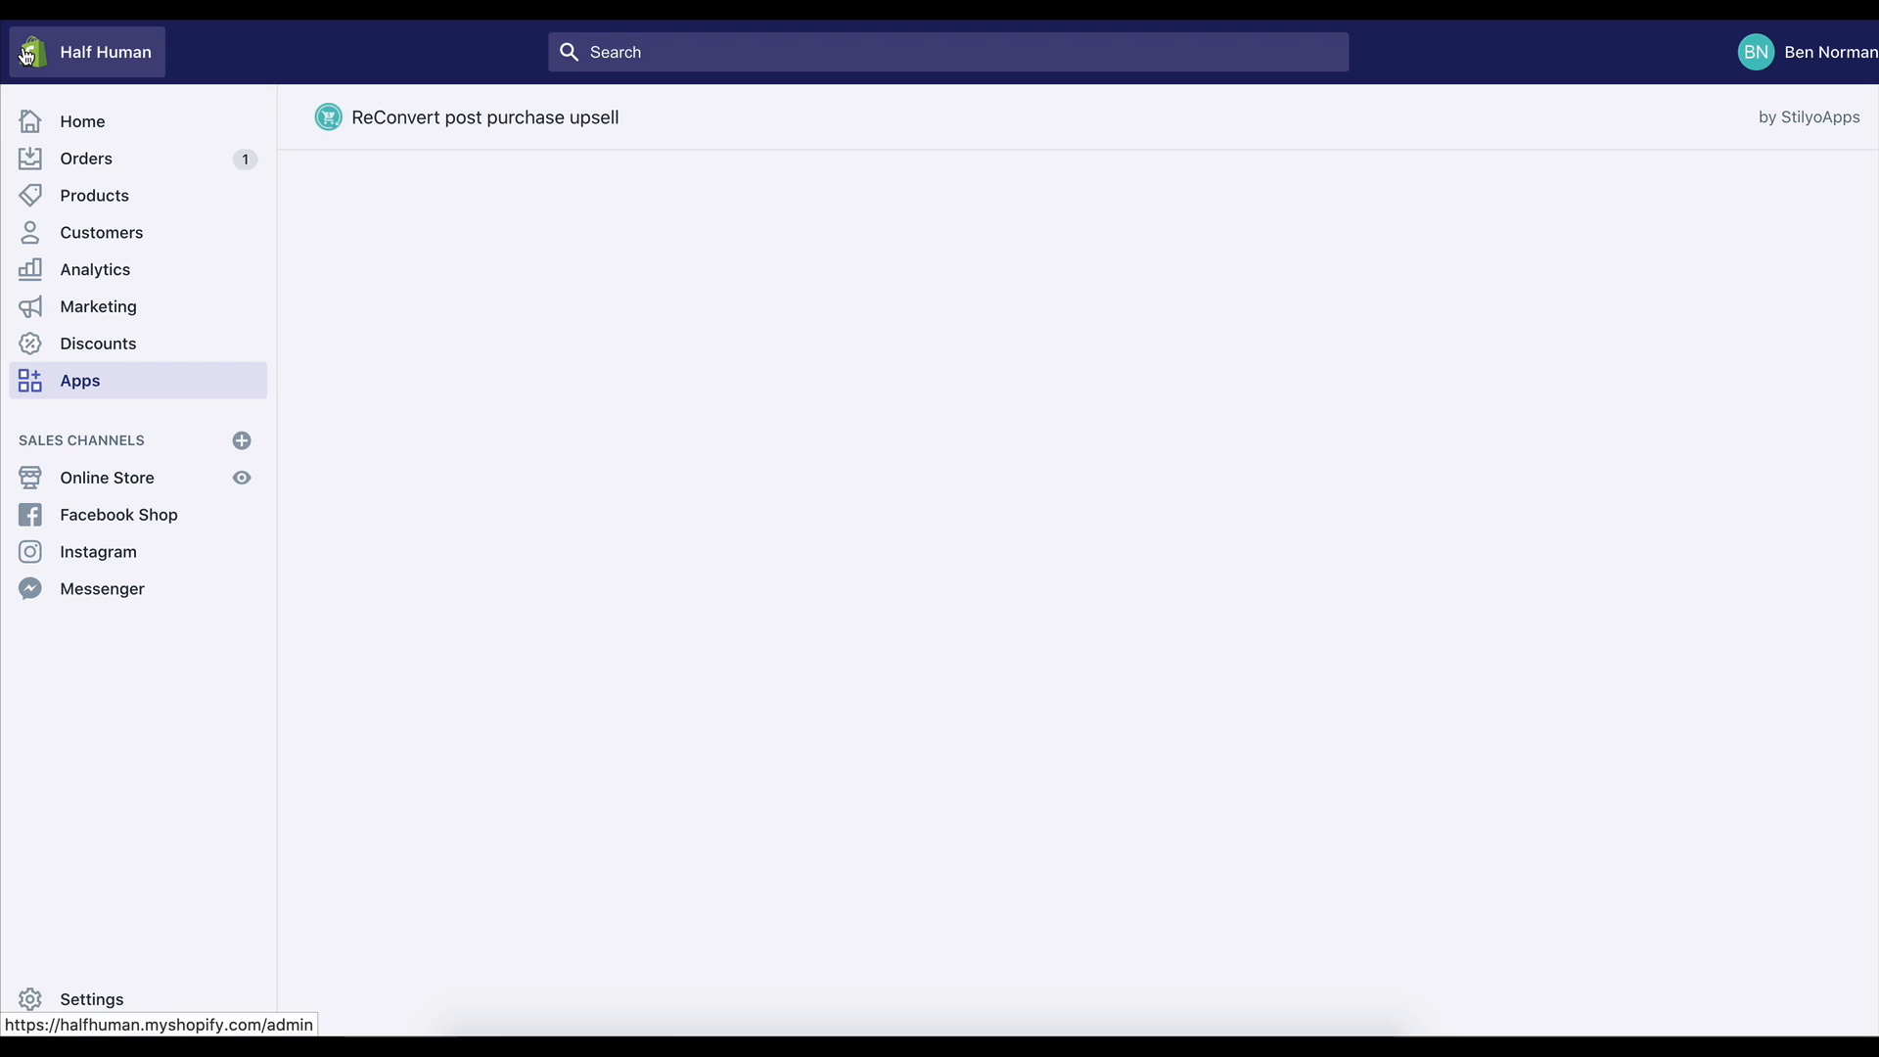
pyautogui.click(1512, 472)
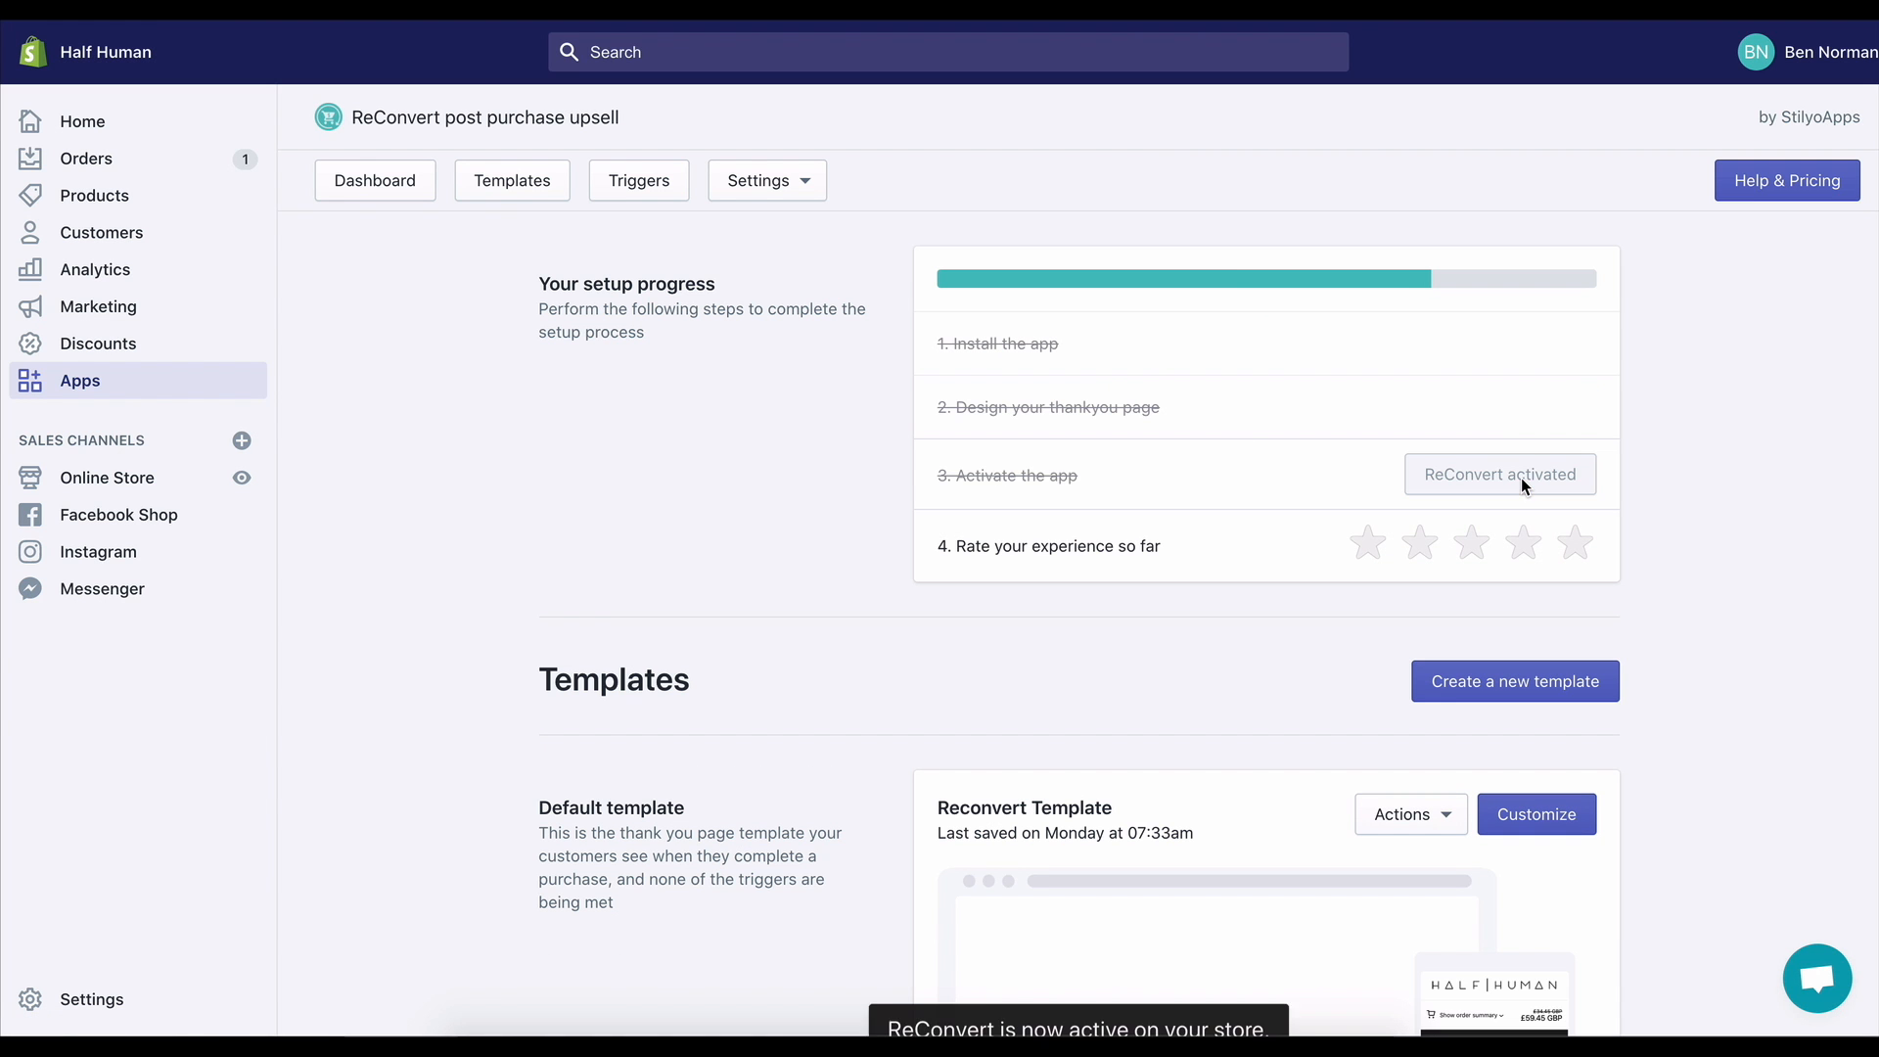
# - Review the ReConvert dashboard's template summary and its revenue, order and thank you page statistics
pyautogui.scroll(-3, 1677, 488)
pyautogui.scroll(-10, 1678, 488)
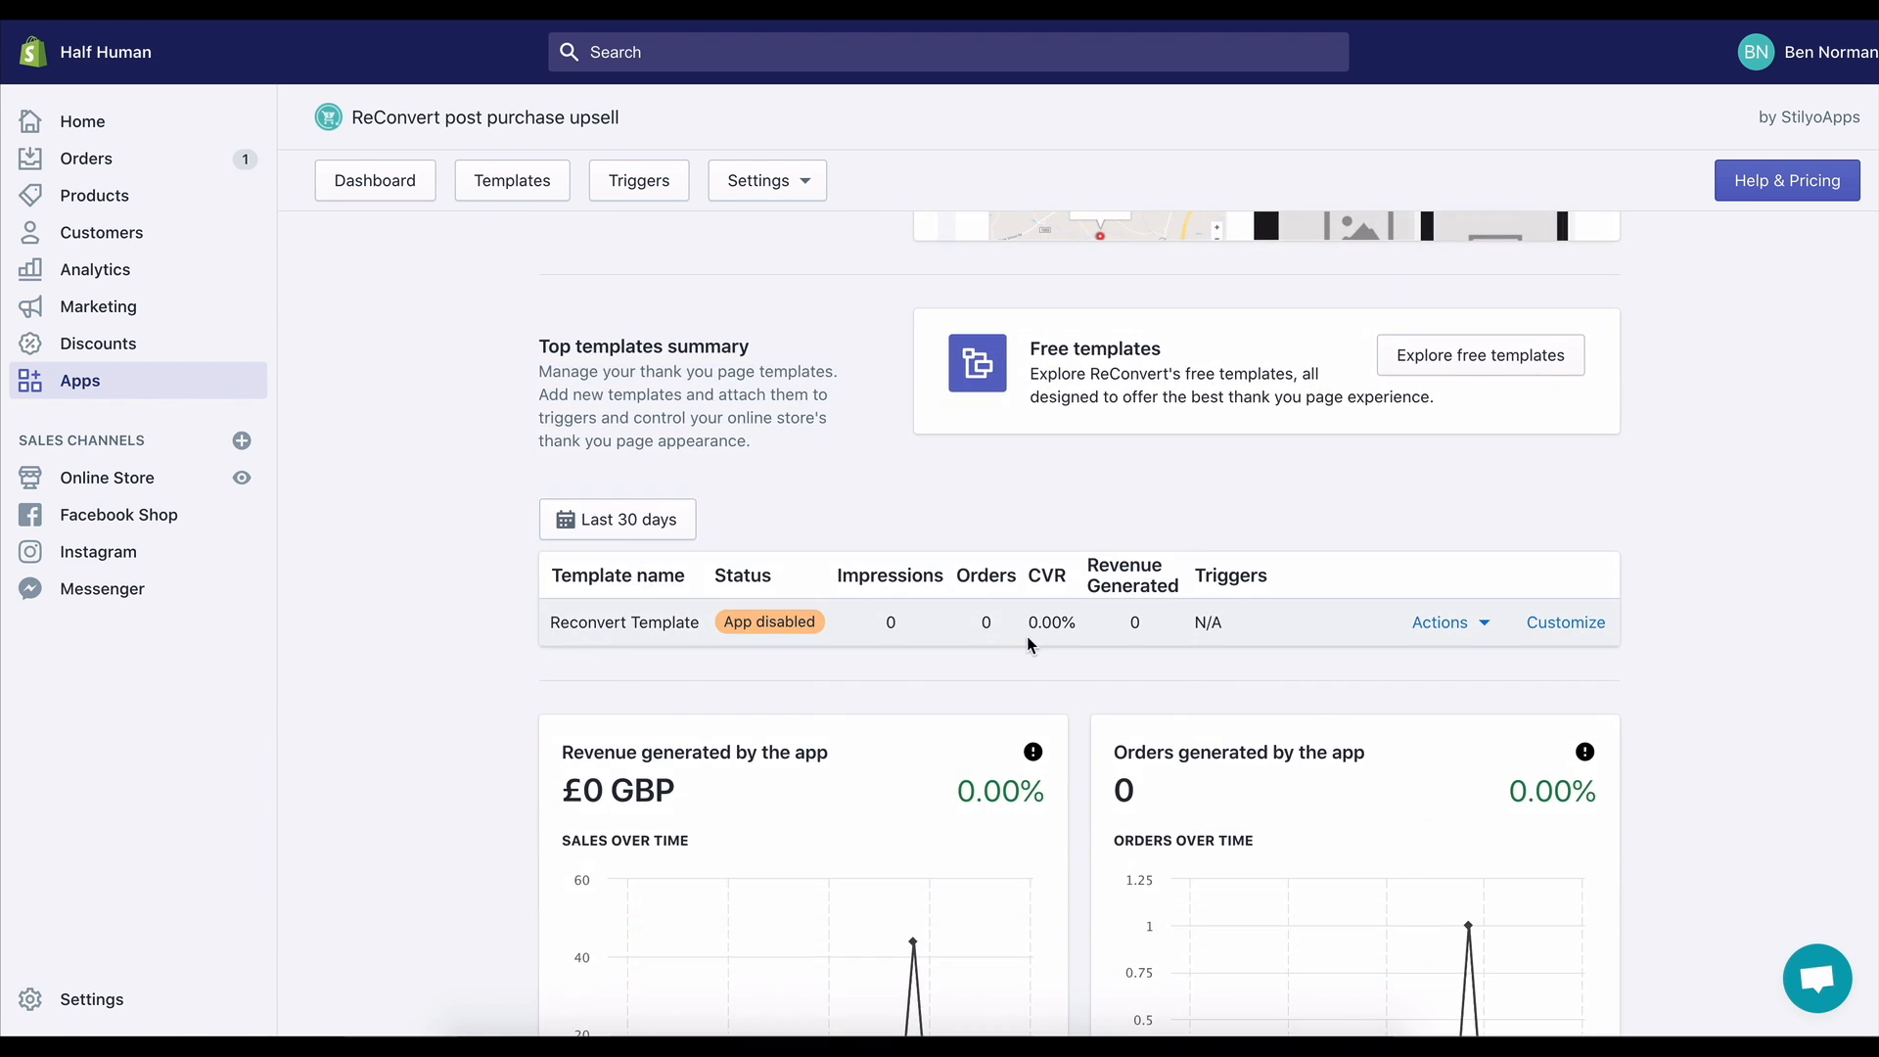
pyautogui.scroll(-5, 1738, 674)
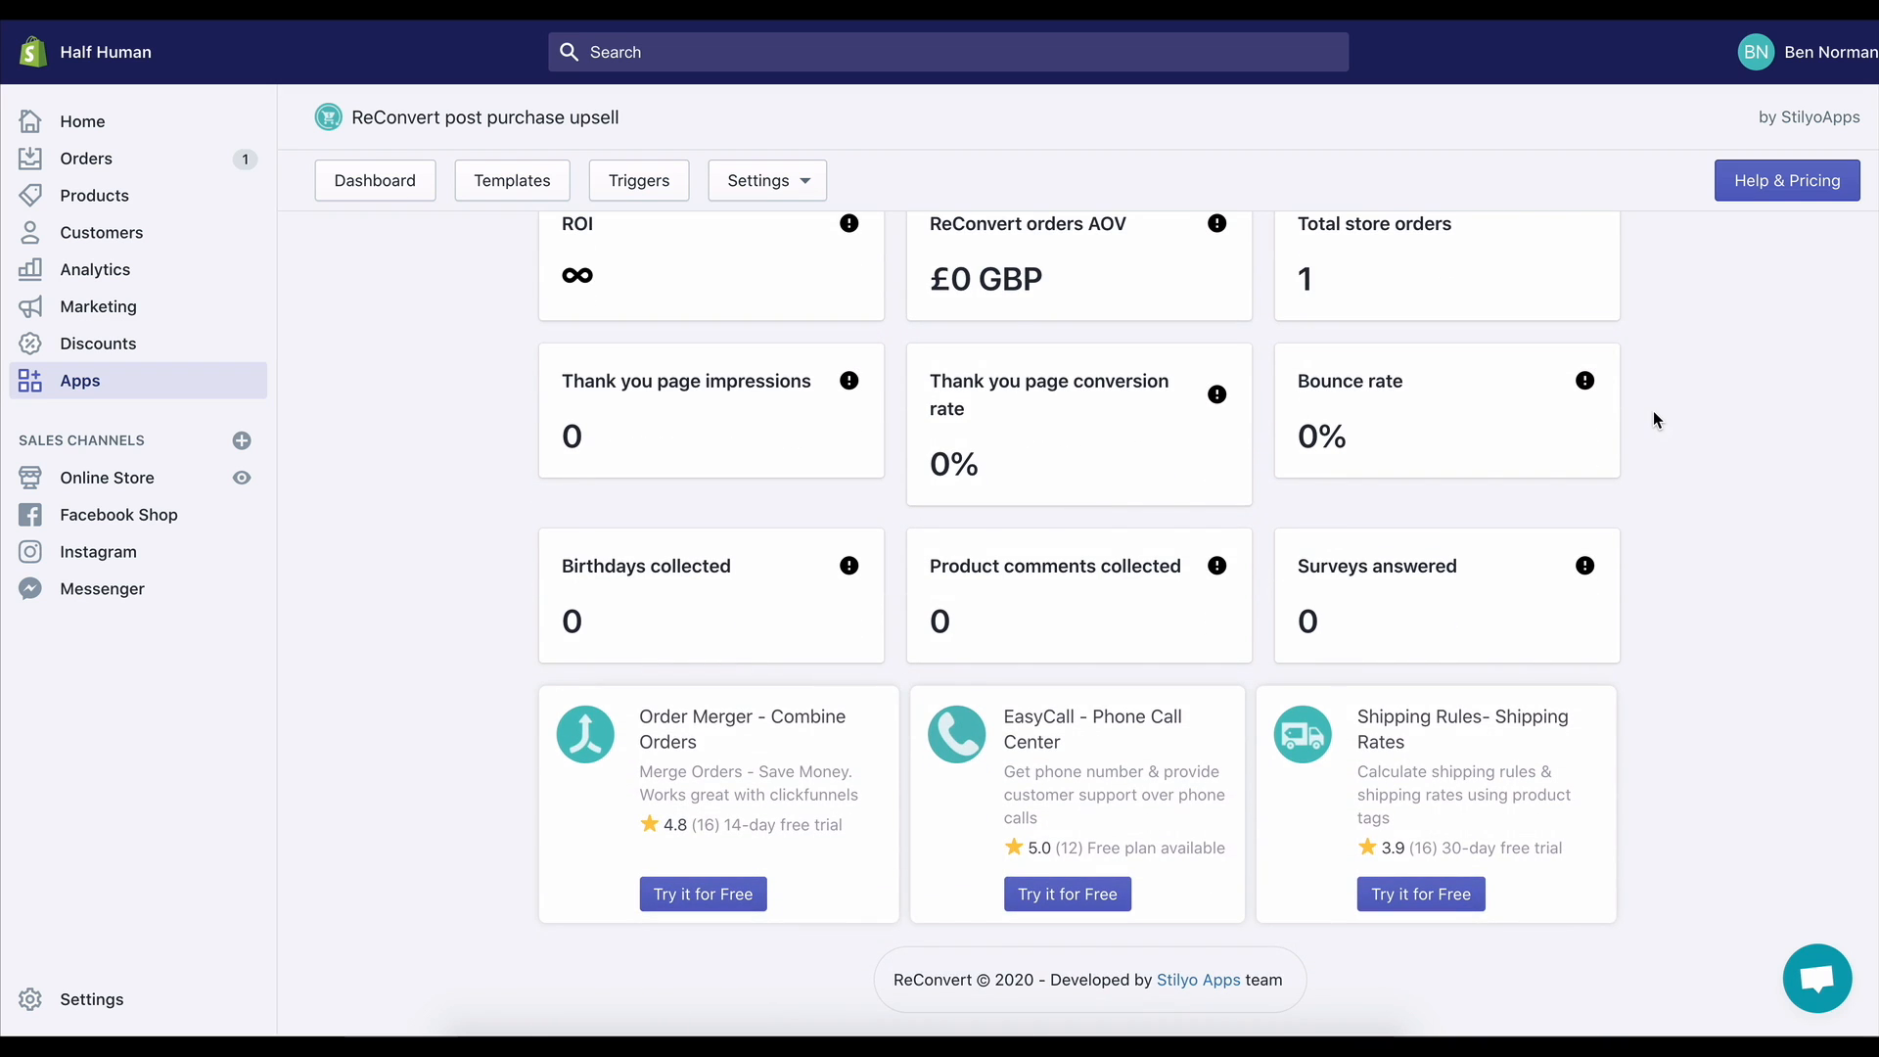
pyautogui.scroll(12, 1654, 415)
pyautogui.scroll(3, 1653, 415)
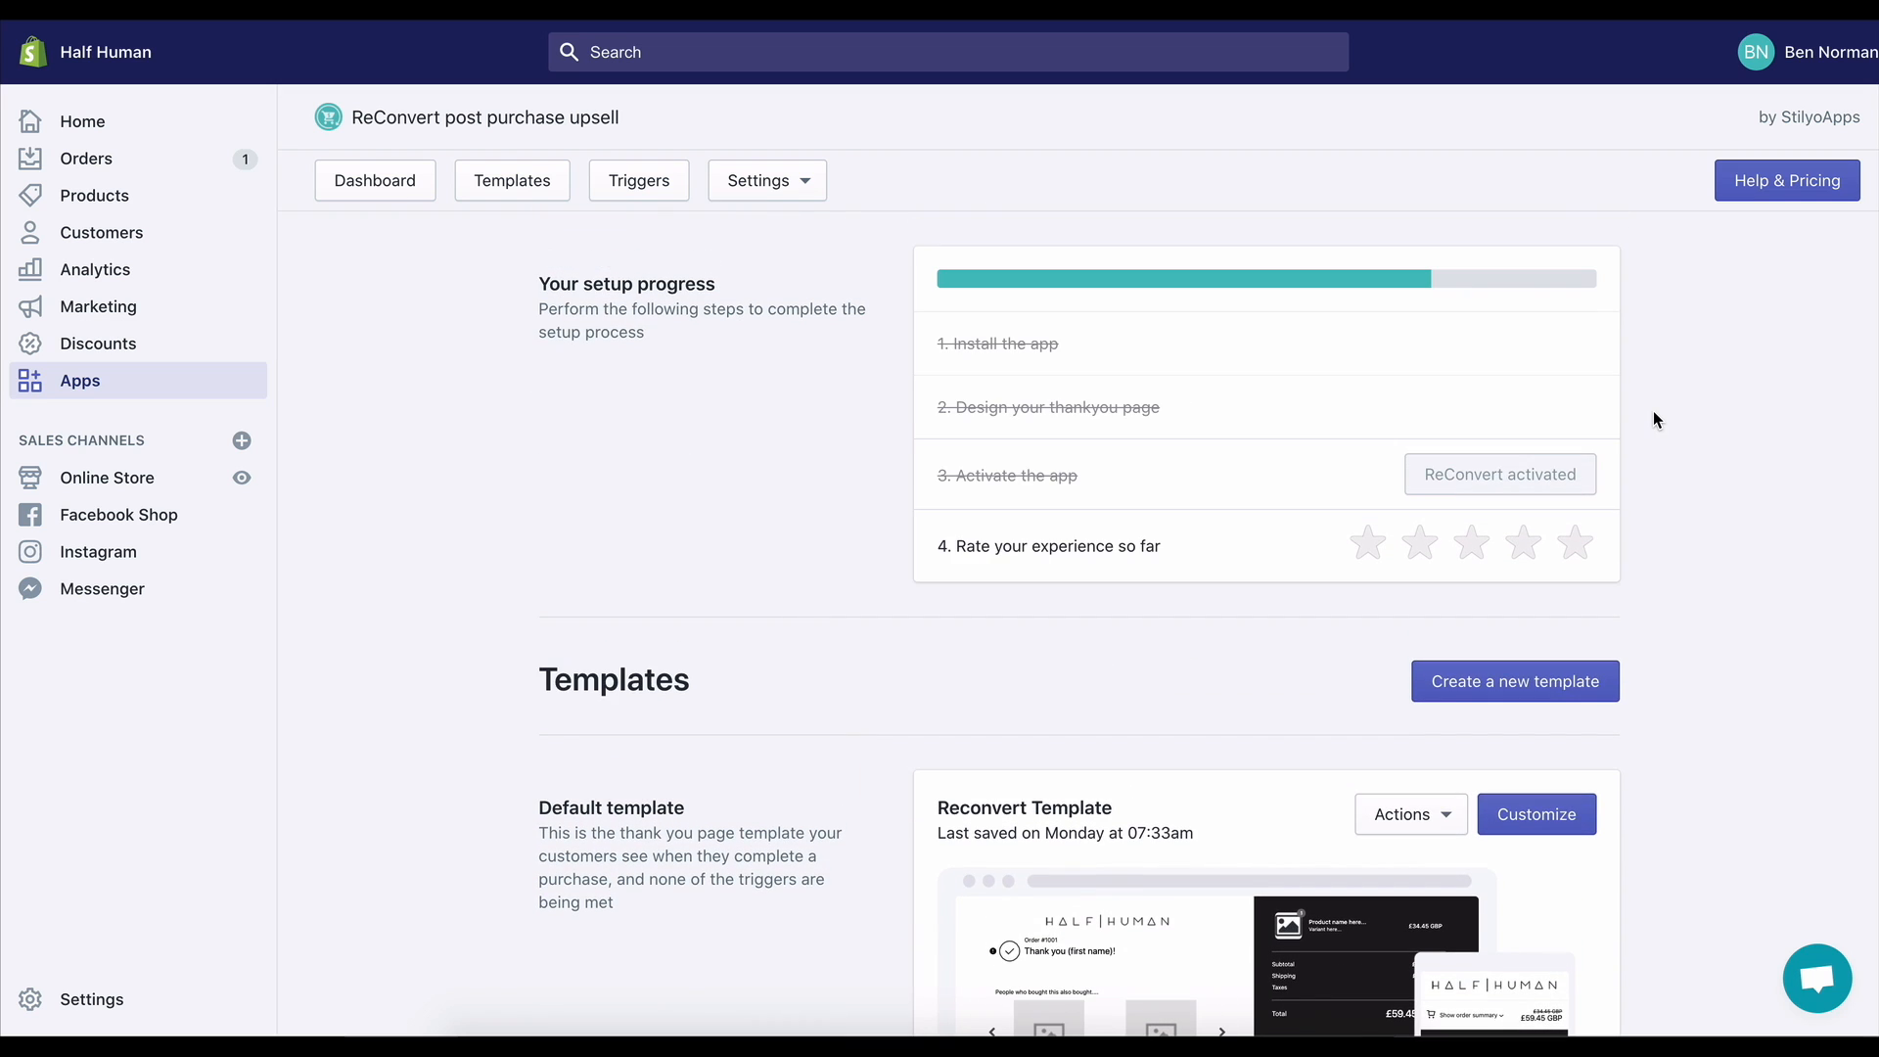
# - Preview the default Reconvert Template and read the instructions for viewing the live thank you page
pyautogui.scroll(-6, 1654, 409)
pyautogui.scroll(1, 1653, 410)
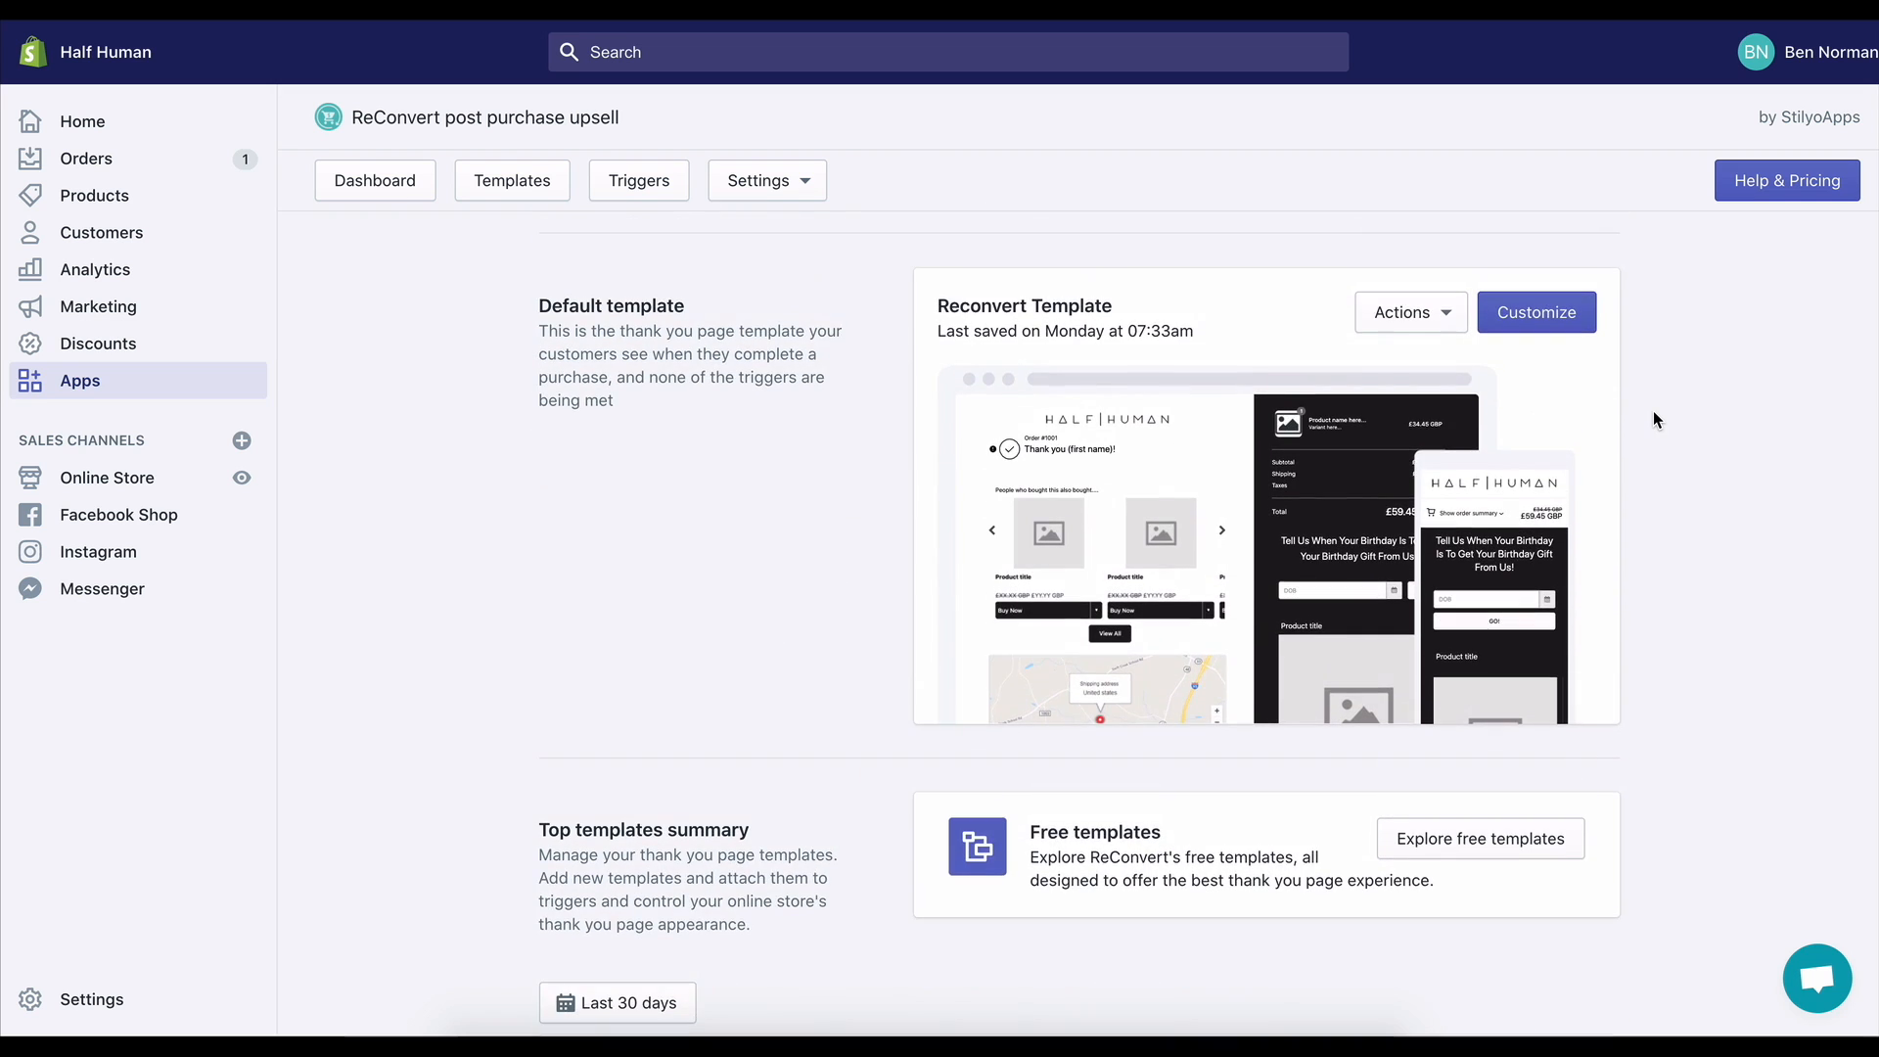
pyautogui.click(1433, 314)
pyautogui.click(1414, 380)
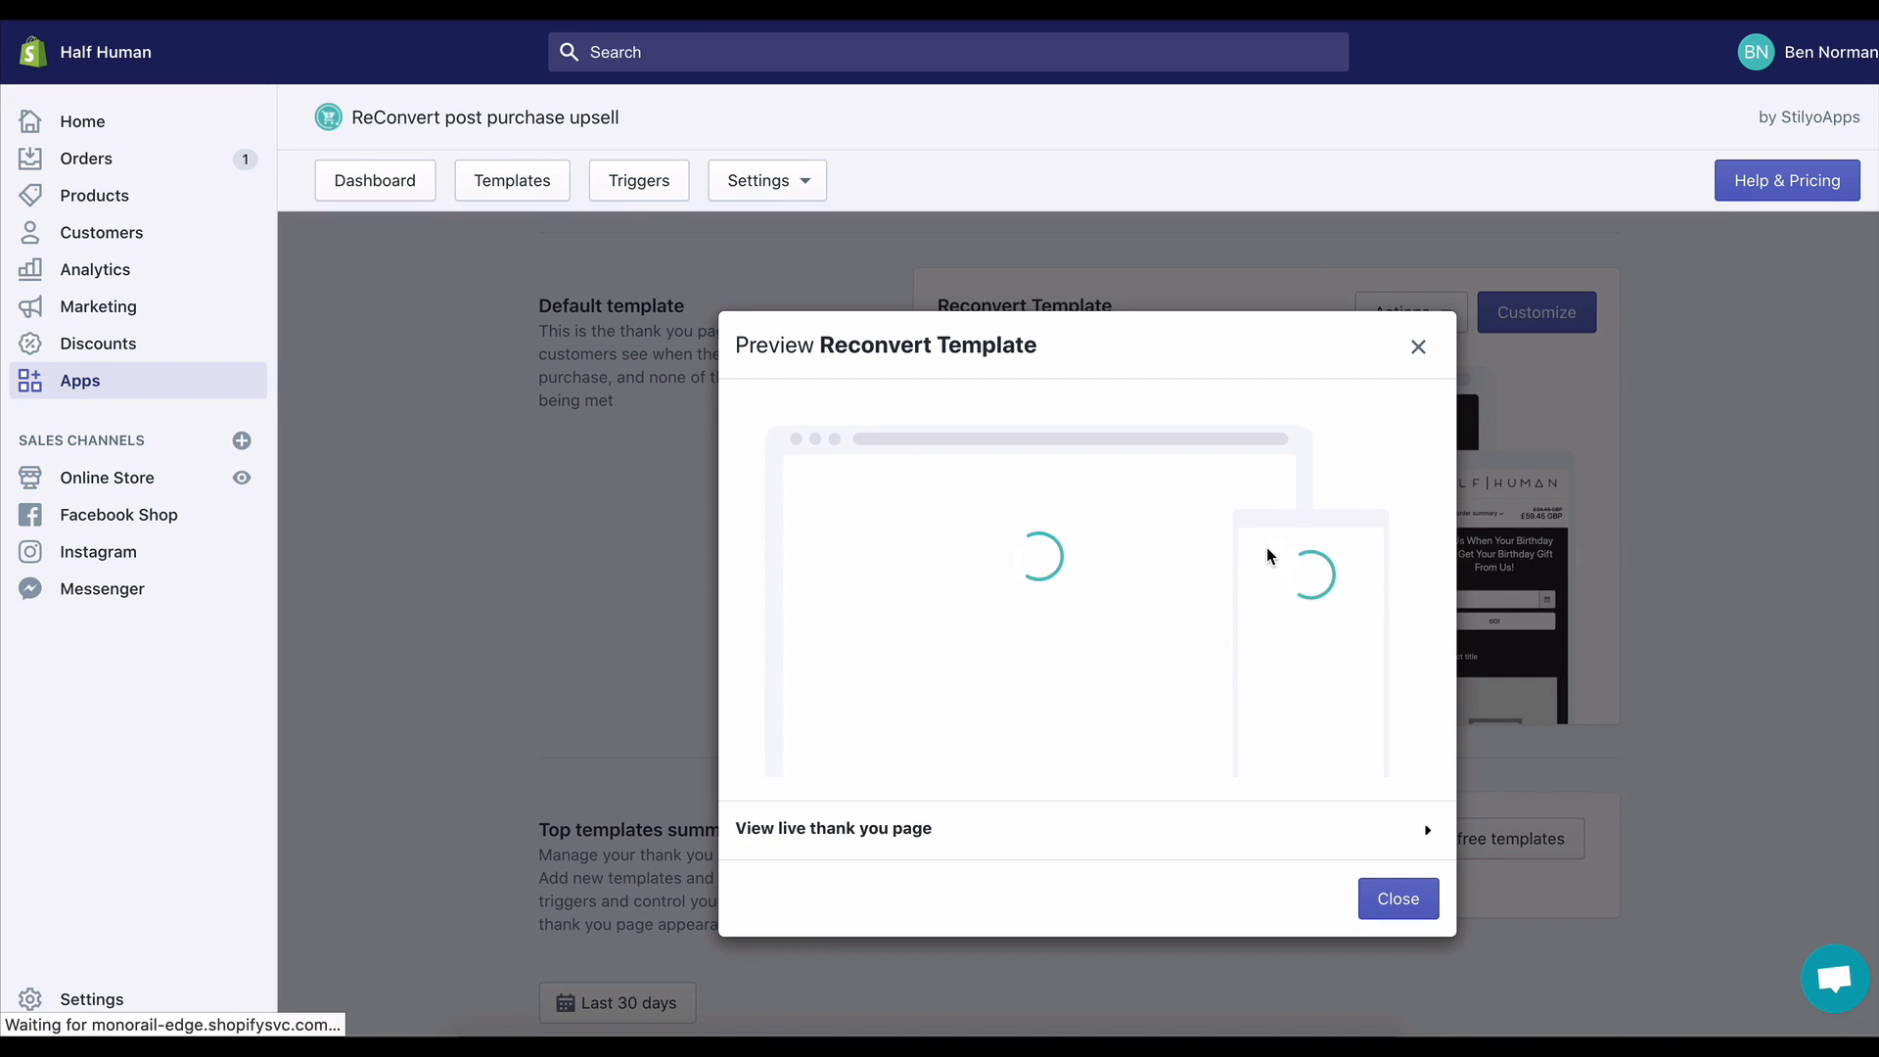
pyautogui.click(1429, 829)
pyautogui.scroll(-3, 1138, 571)
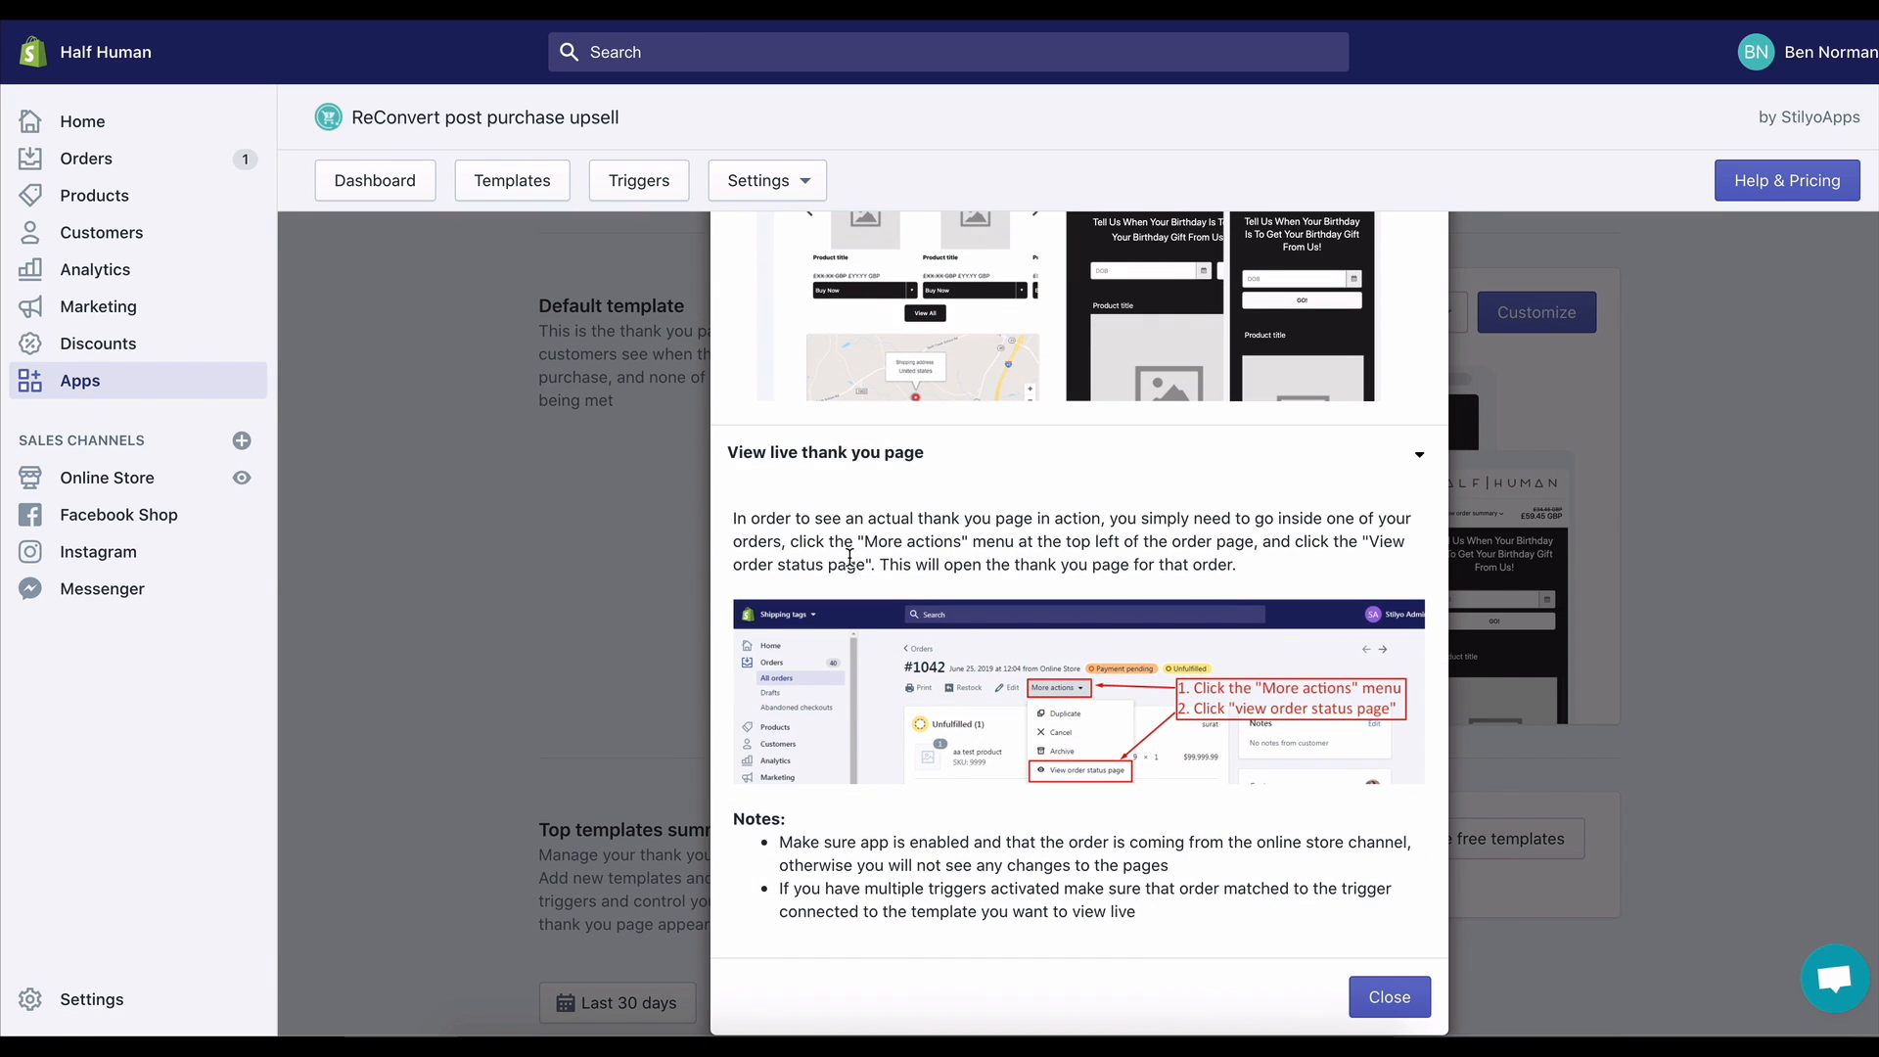